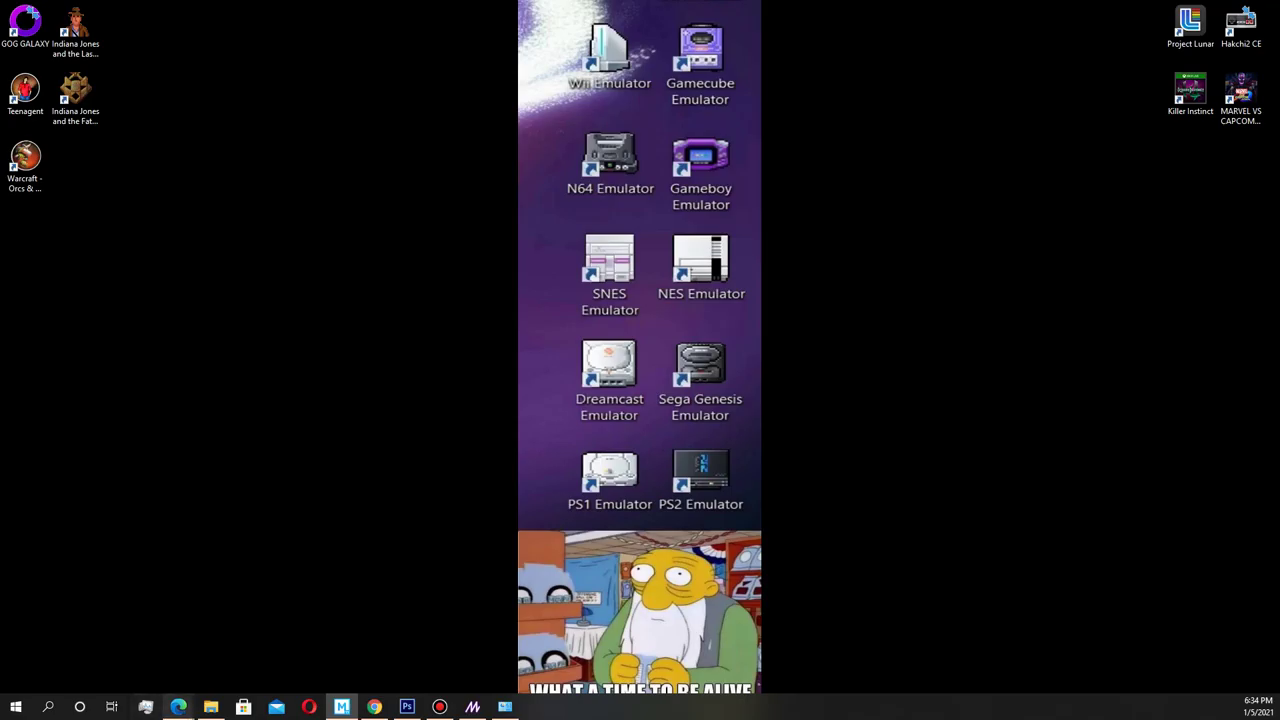
Step: Switch to Microsoft Edge and review the channel's community poll about showing how the soundtrack videos are made
{"action": "mouse_move", "coordinate": [178, 707]}
{"action": "left_click", "coordinate": [110, 645]}
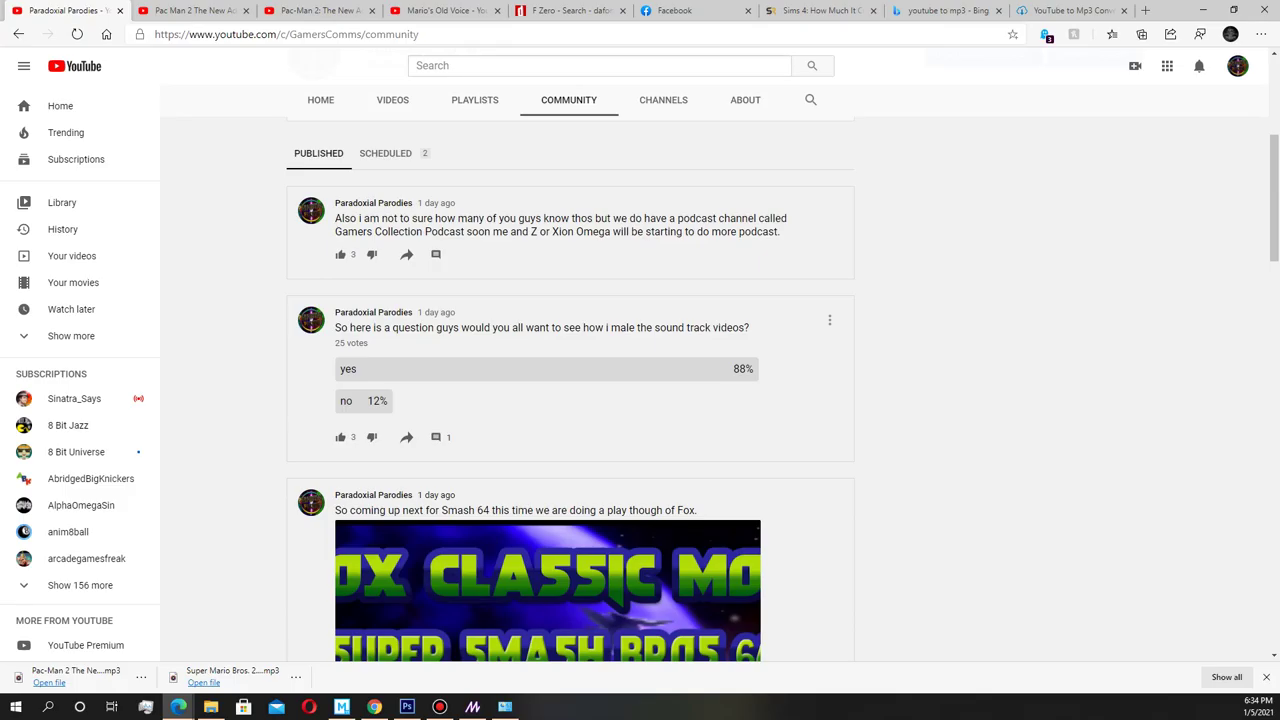
{"action": "left_click_drag", "start_coordinate": [611, 327], "coordinate": [635, 327]}
{"action": "left_click", "coordinate": [622, 327]}
Step: Play the "Pac Man 2 The New Adventures Genesis ost Practice Makes Perfect" video, briefly unmute its sound, and mute it again
{"action": "left_click", "coordinate": [318, 10]}
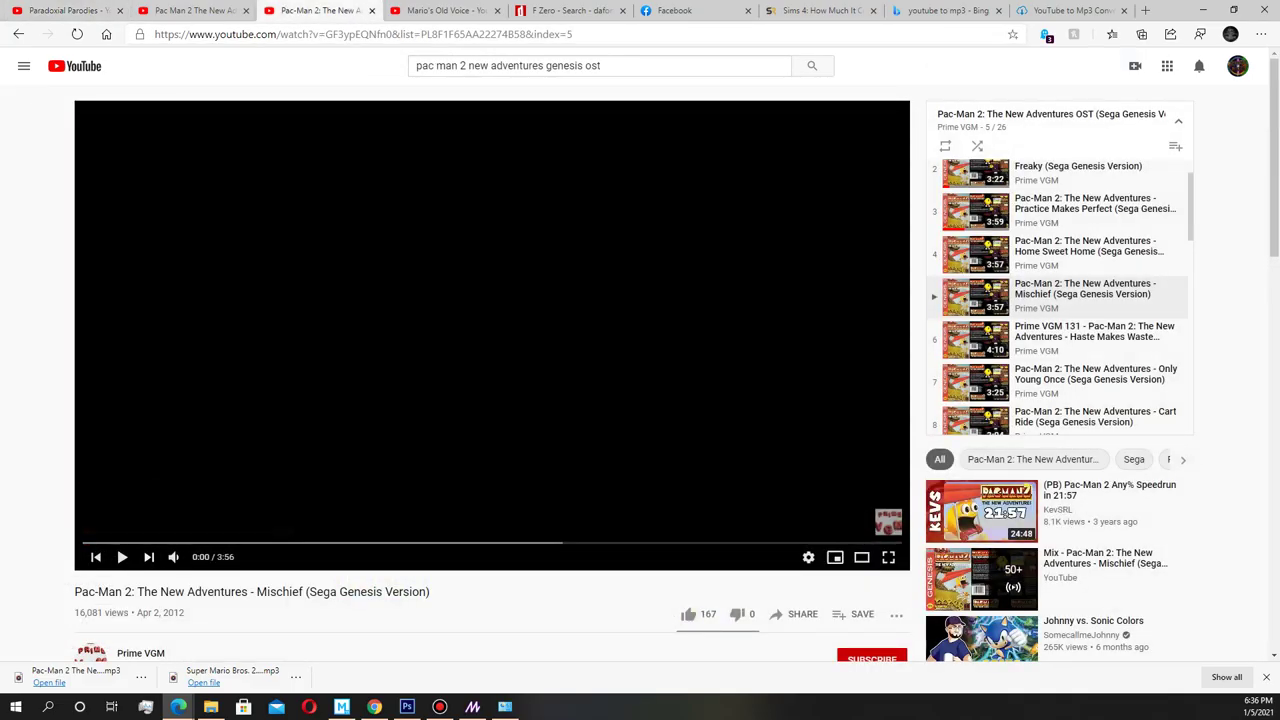
{"action": "left_click", "coordinate": [200, 10]}
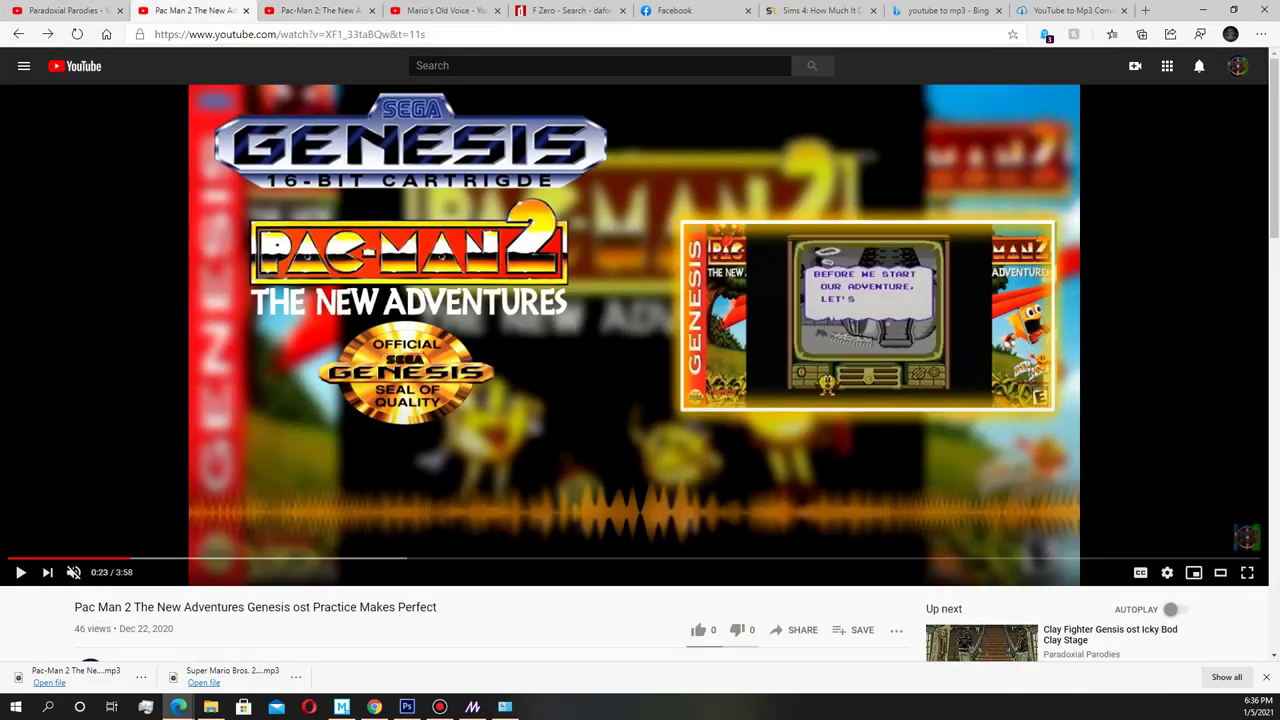
{"action": "left_click", "coordinate": [440, 256]}
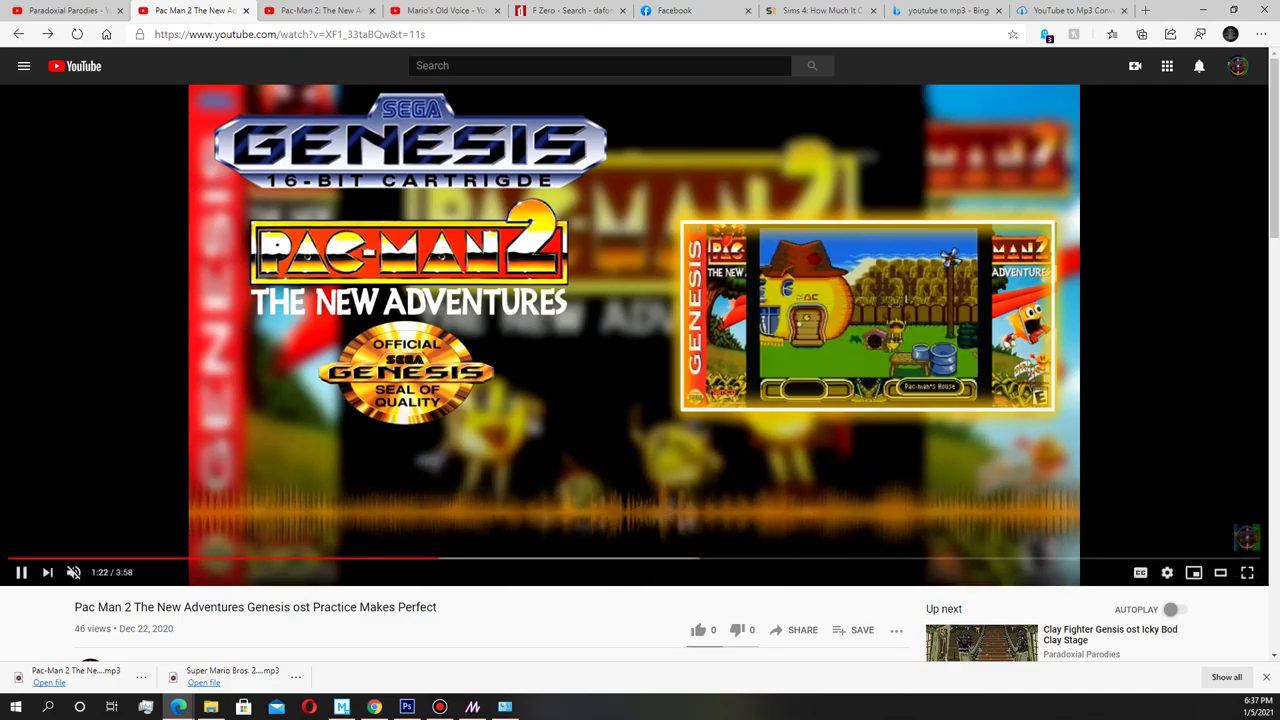
{"action": "key", "text": "space"}
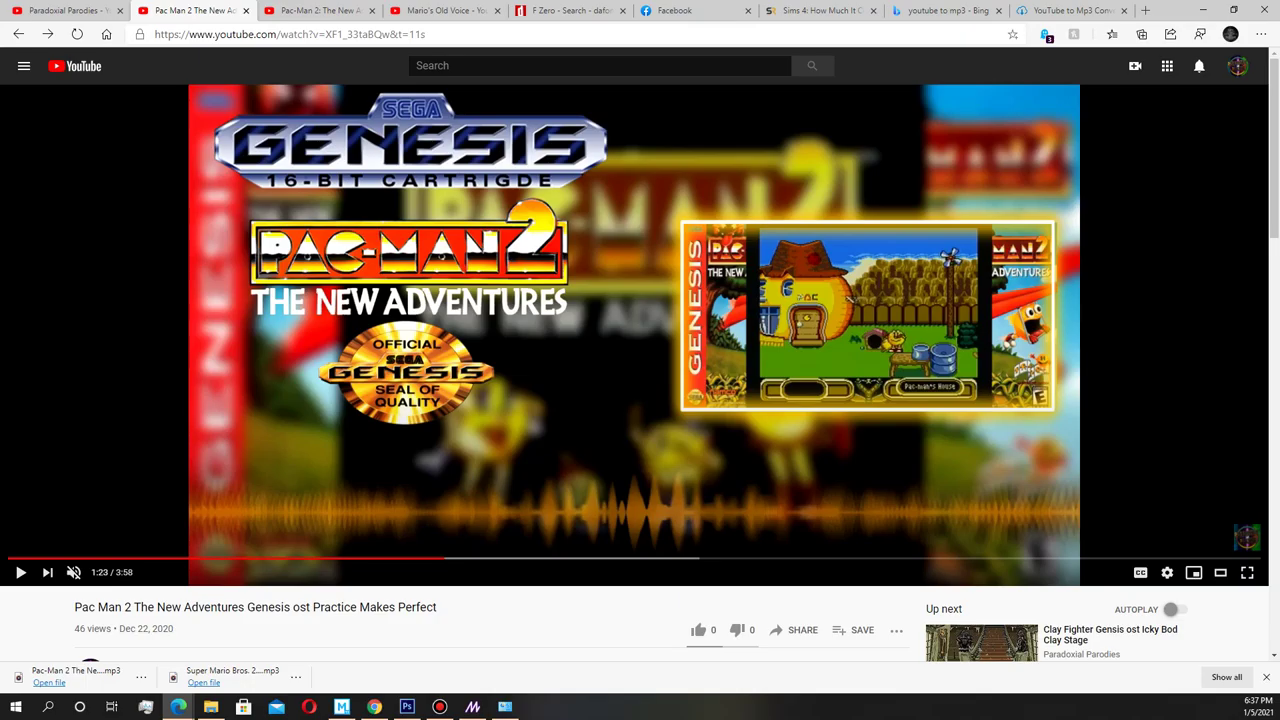
{"action": "key", "text": "space"}
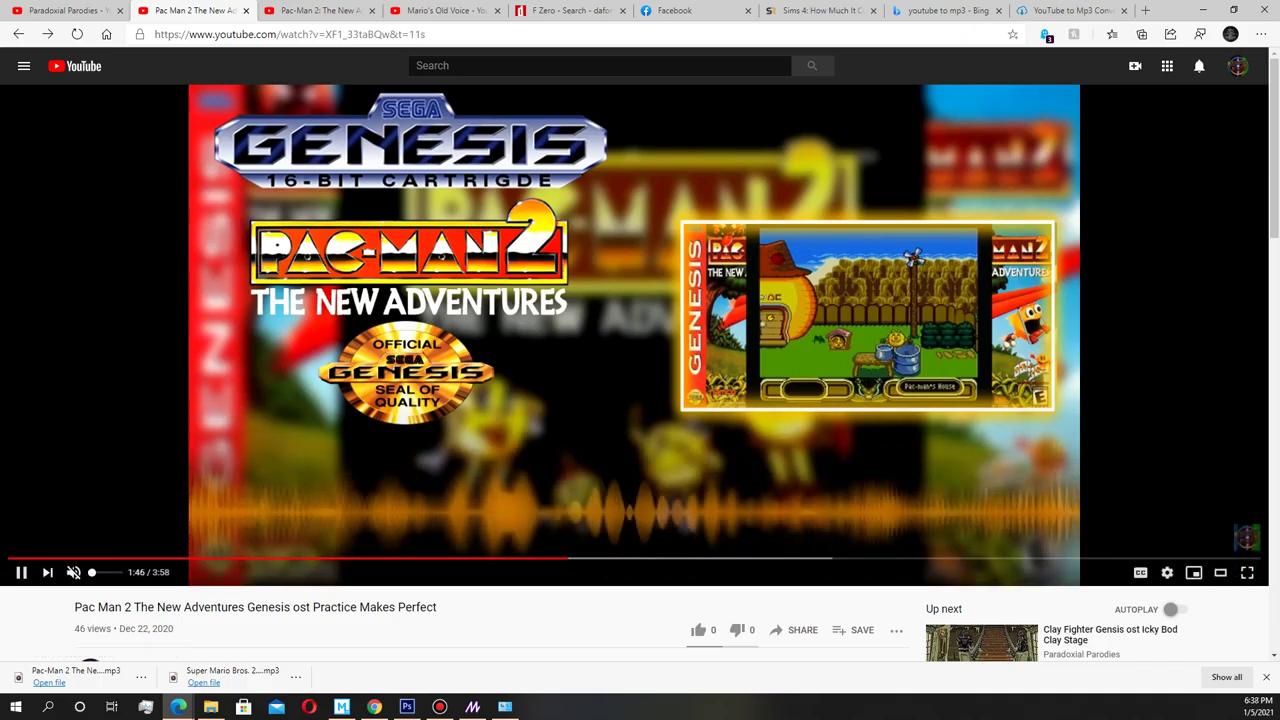
{"action": "left_click_drag", "start_coordinate": [92, 572], "coordinate": [94, 572]}
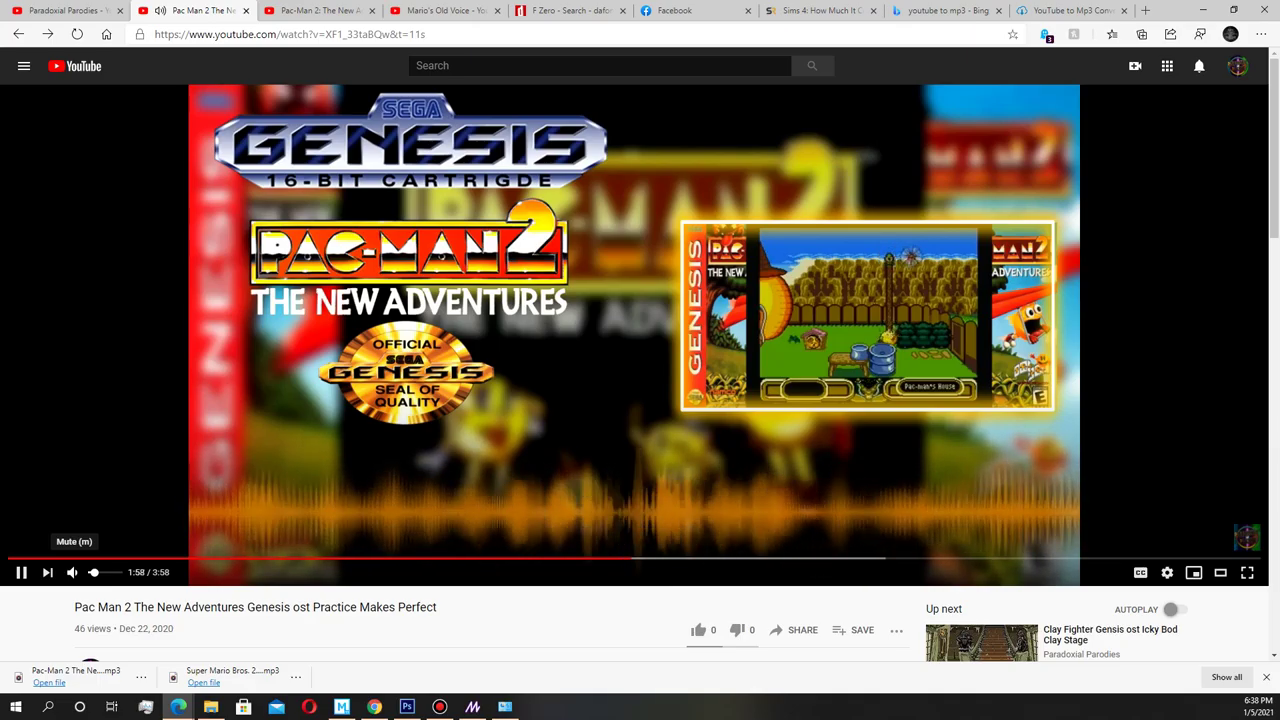
{"action": "left_click", "coordinate": [72, 572]}
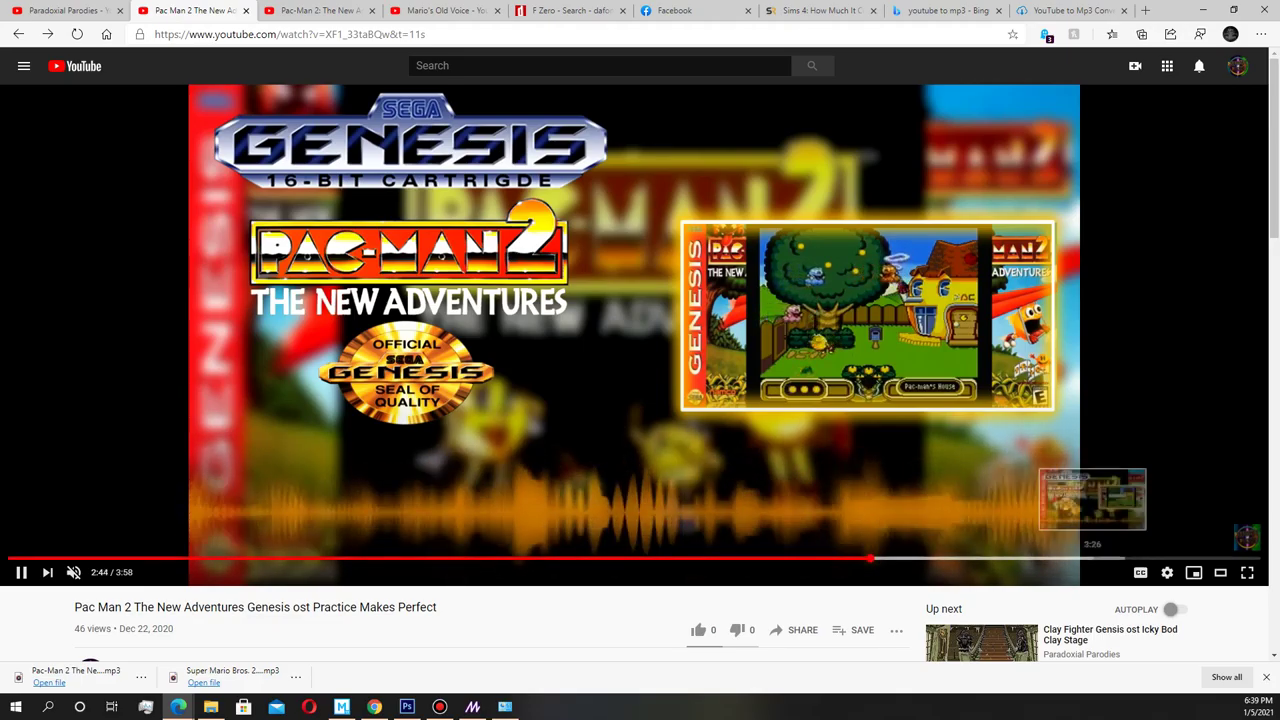
Step: Skip the Practice Makes Perfect video ahead to about 3:47 and leave it paused there
{"action": "left_click", "coordinate": [1096, 558]}
{"action": "left_click_drag", "start_coordinate": [1096, 558], "coordinate": [1200, 558]}
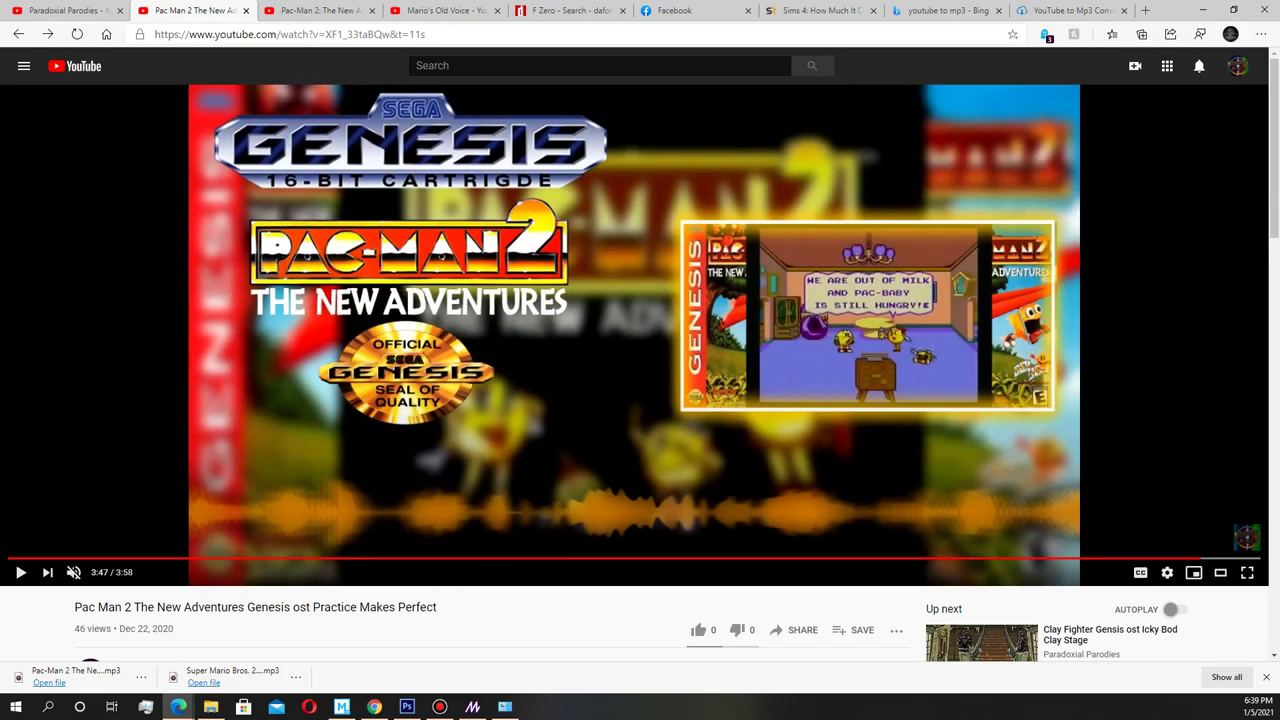
{"action": "key", "text": "space"}
{"action": "key", "text": "space"}
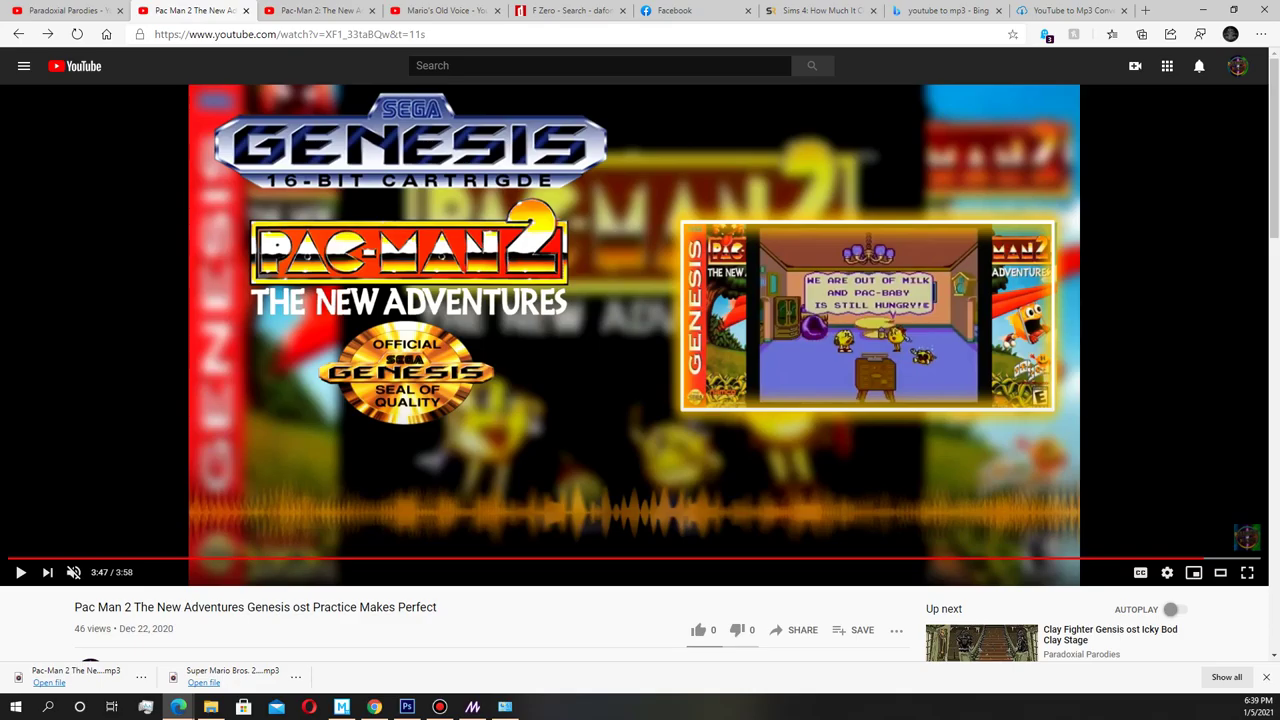
Step: Preview and pause the "Pac-Man 2: The New Adventures - Mischief (Sega Genesis Version)" video, and bring up the ytmp3.cc converter page
{"action": "key", "text": "ctrl+Tab"}
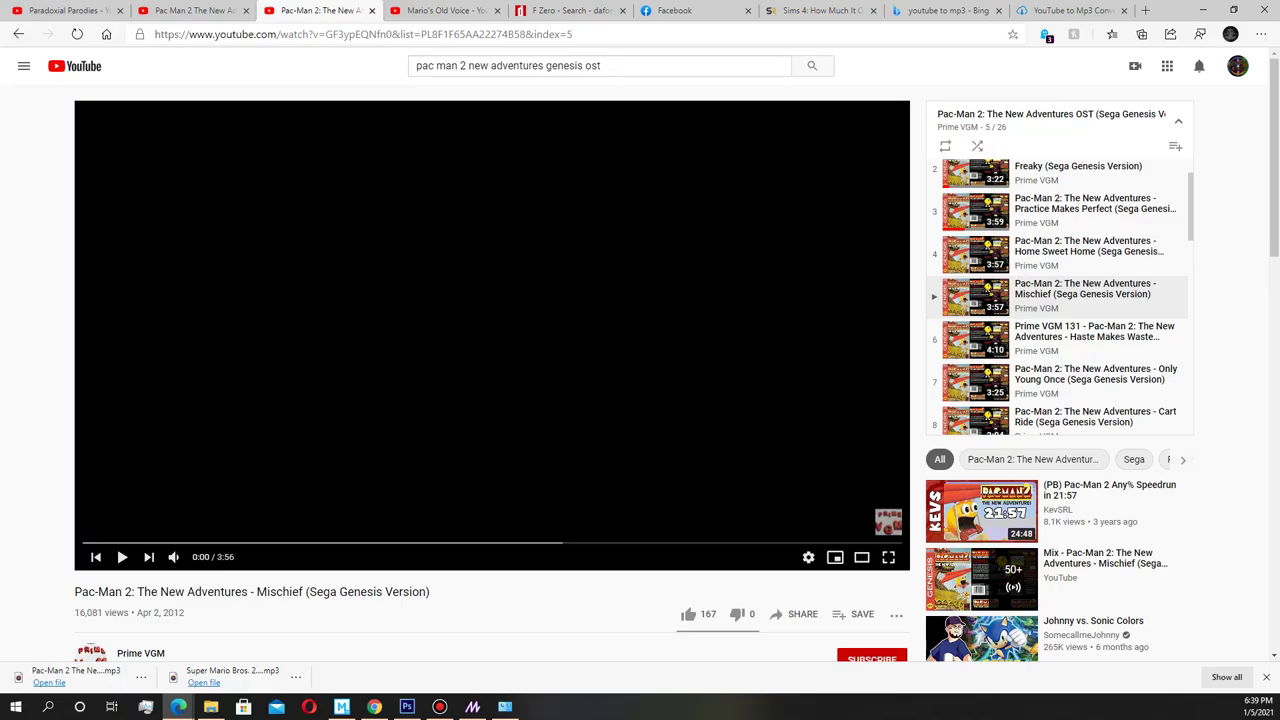
{"action": "left_click", "coordinate": [484, 320]}
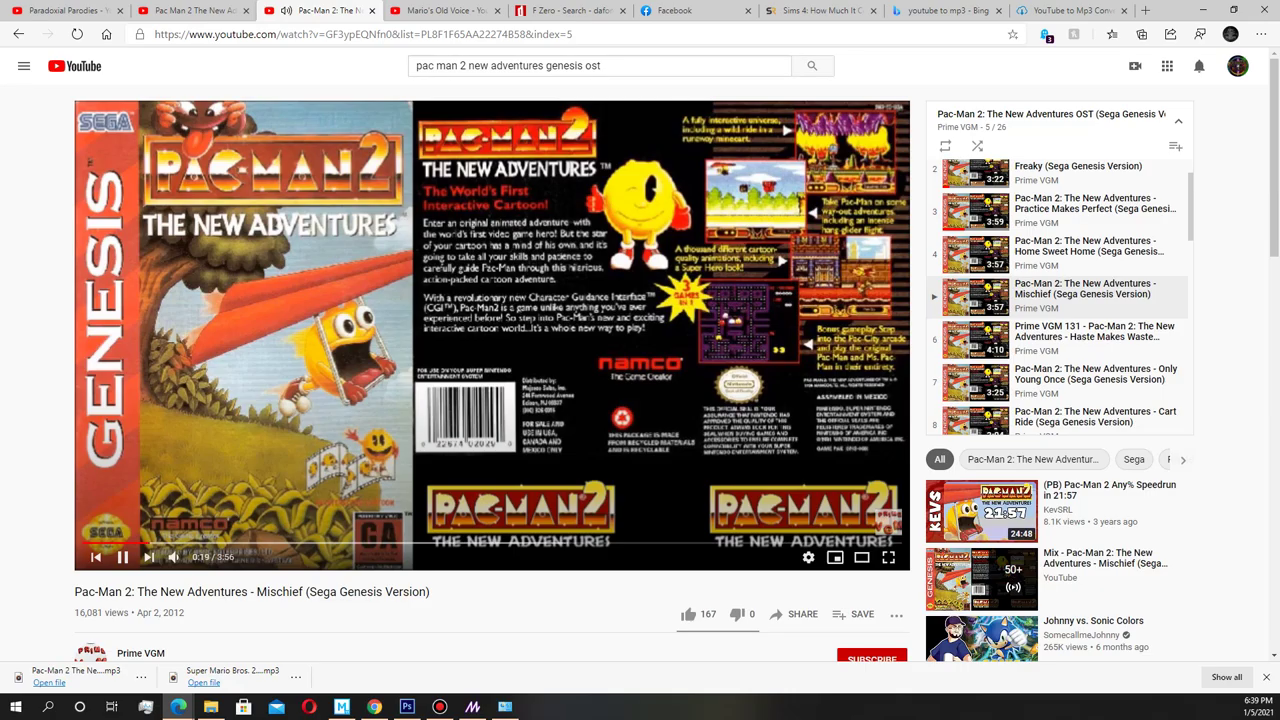
{"action": "key", "text": "space"}
{"action": "left_click", "coordinate": [944, 10]}
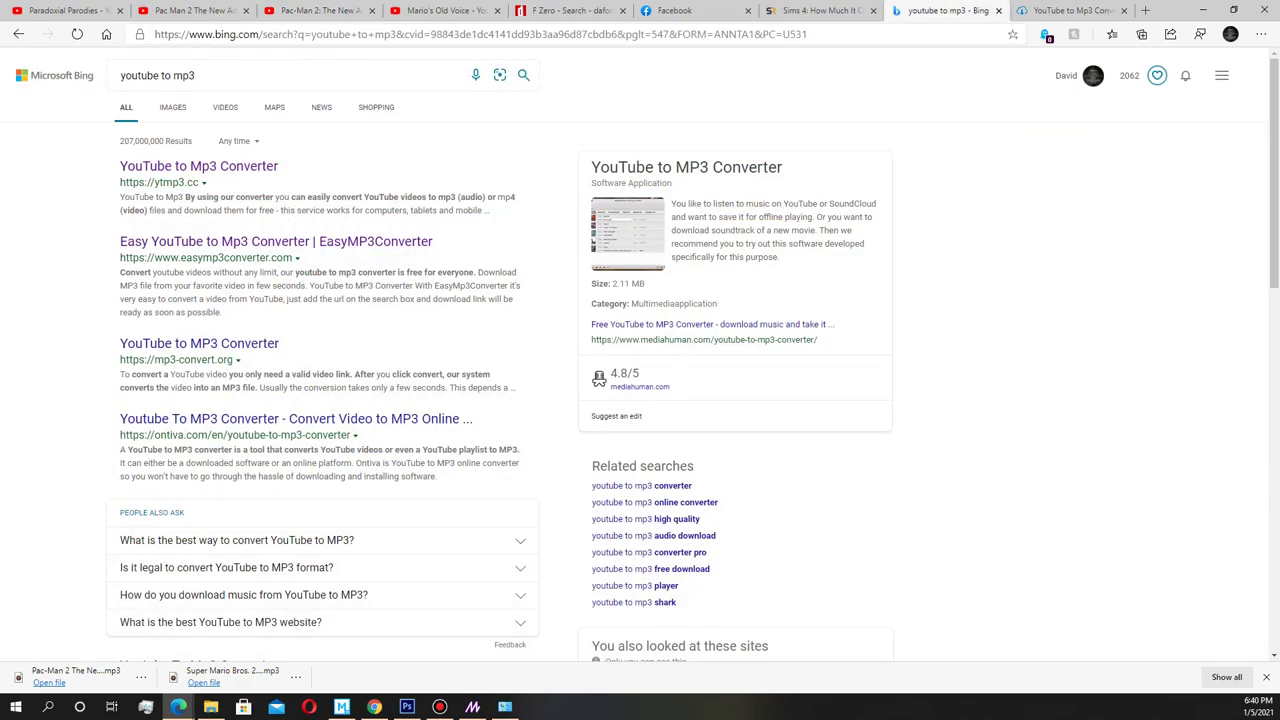
{"action": "left_click", "coordinate": [1066, 10]}
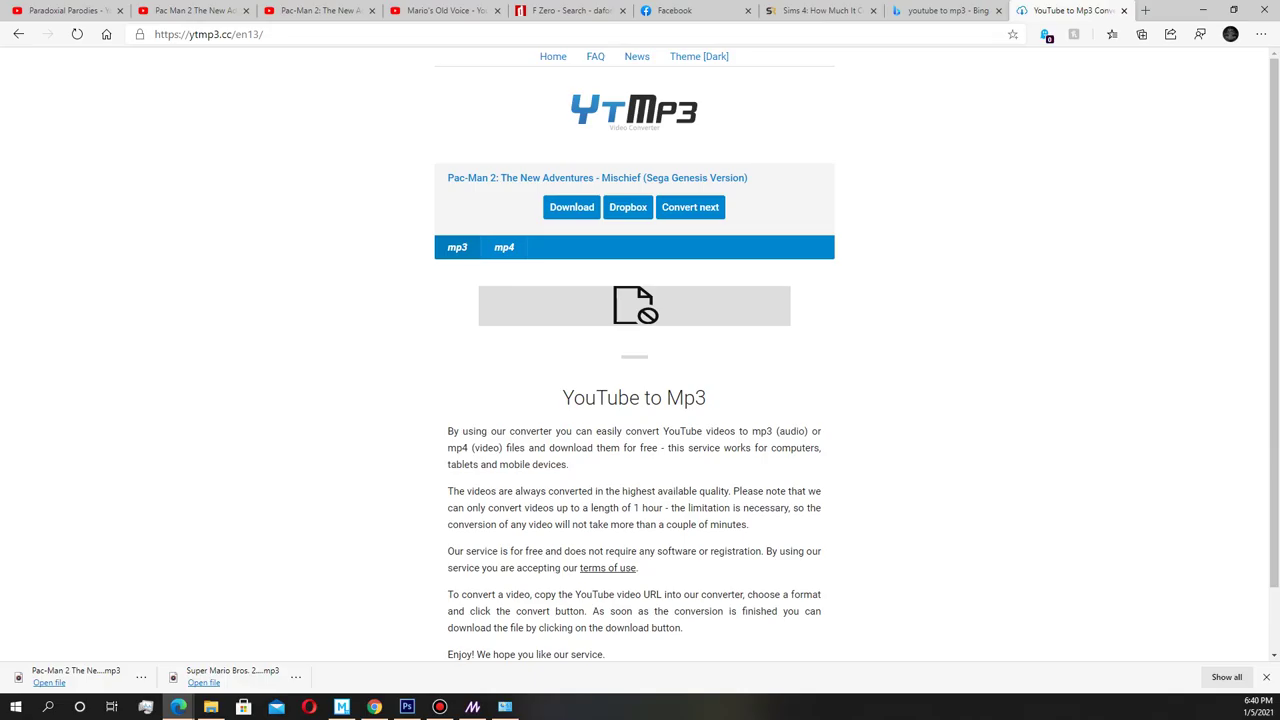
Step: Switch to File Explorer and open the project pics folder inside Pac Man 2 Sega
{"action": "mouse_move", "coordinate": [211, 706]}
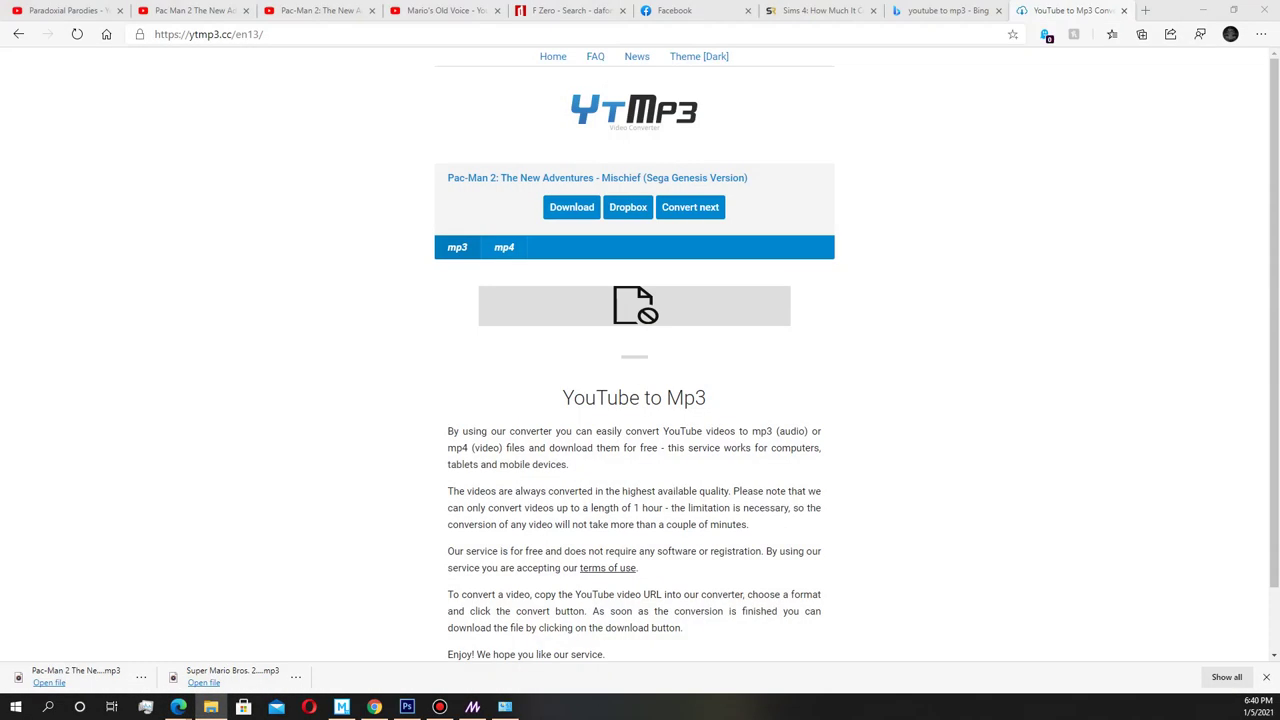
{"action": "left_click_drag", "start_coordinate": [1279, 165], "coordinate": [600, 155]}
{"action": "left_click", "coordinate": [524, 255]}
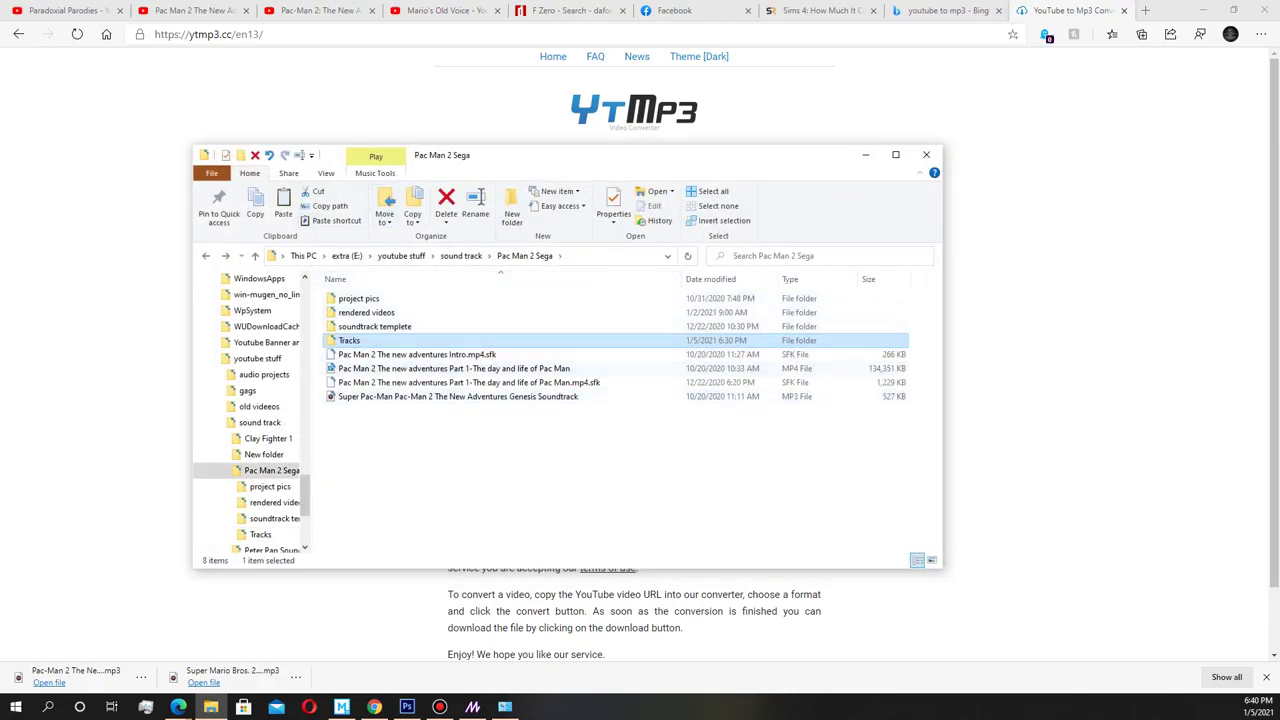
{"action": "double_click", "coordinate": [358, 298]}
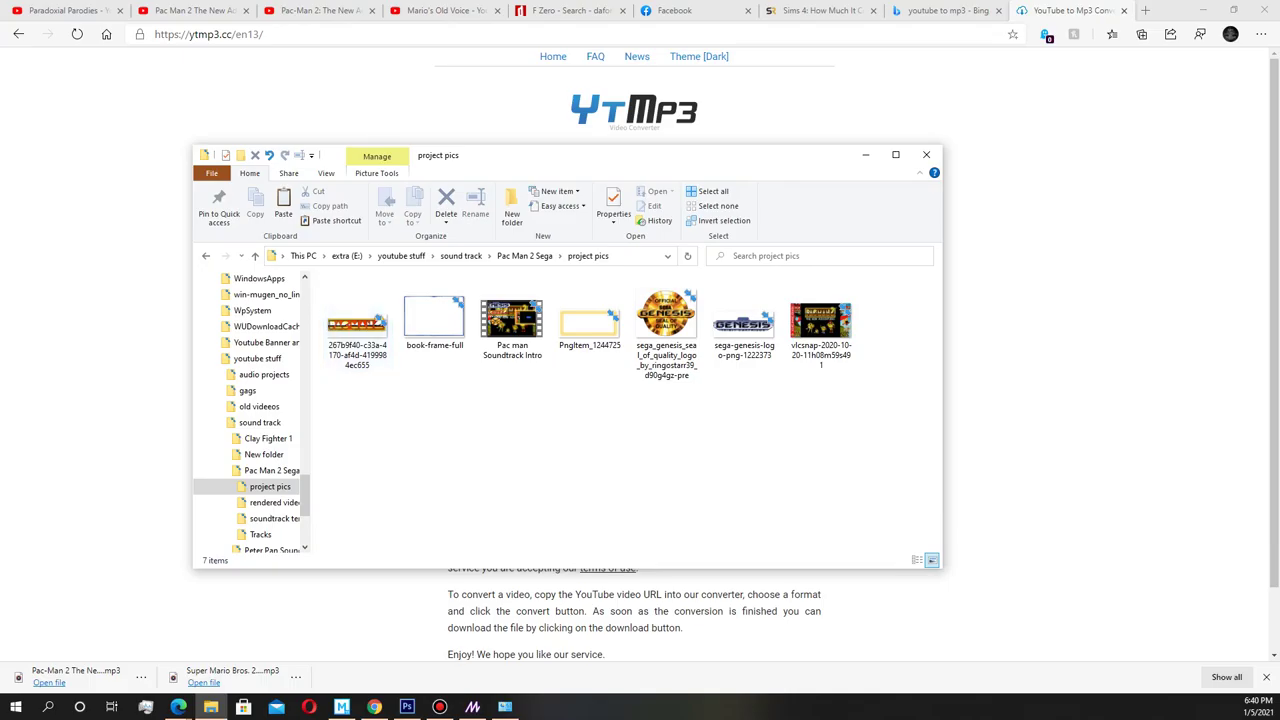
Step: Look over the logo, frame, seal, screenshot and intro files in the project pics folder, leaving none selected
{"action": "left_click_drag", "start_coordinate": [350, 423], "coordinate": [903, 305]}
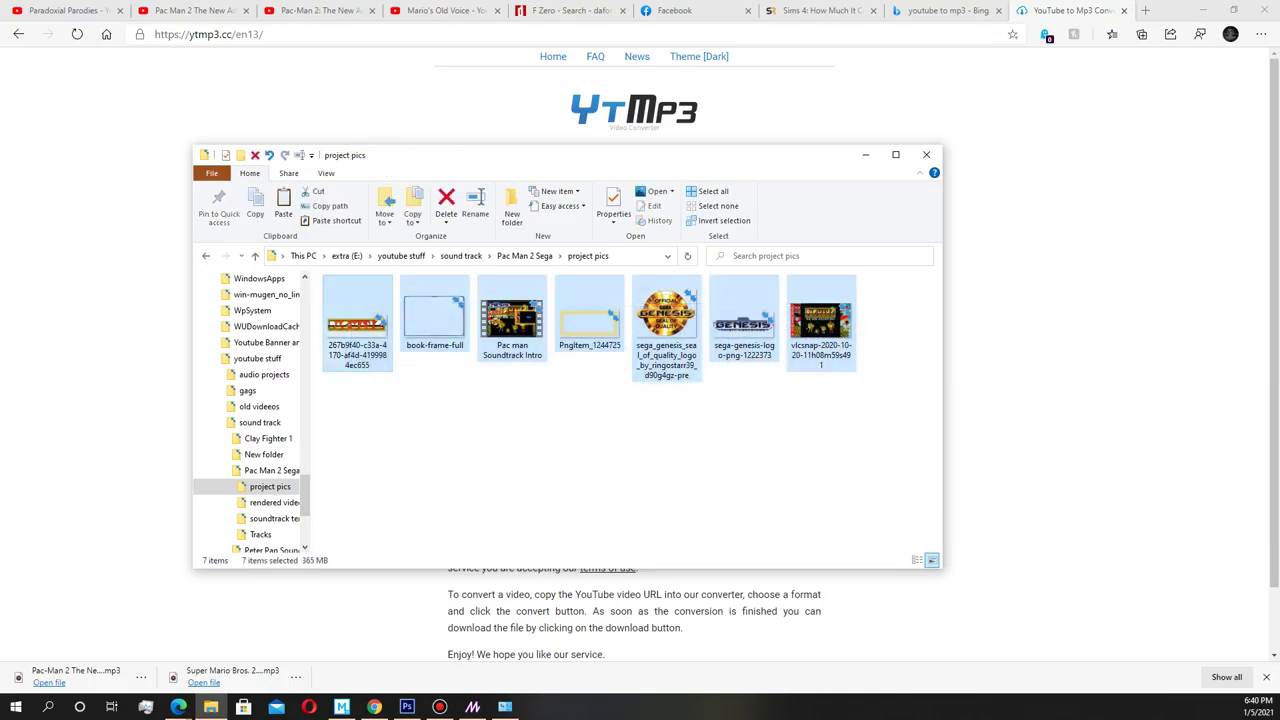
{"action": "left_click", "coordinate": [903, 305]}
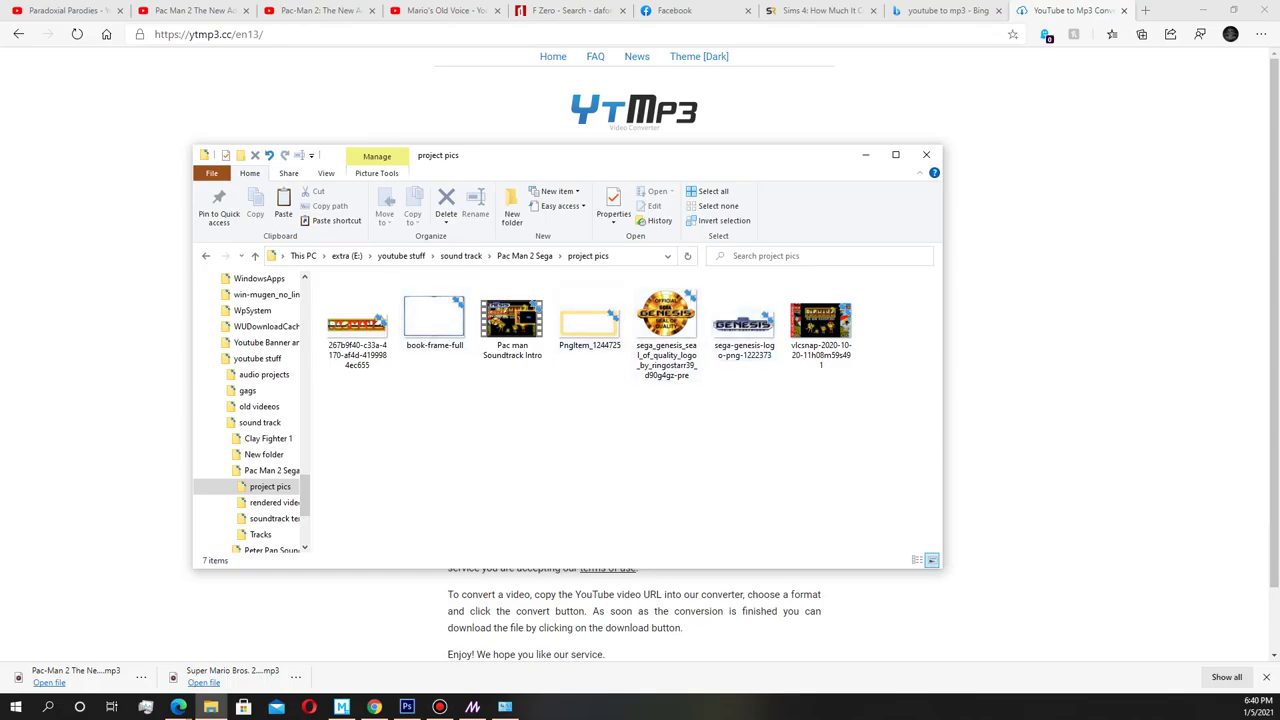
{"action": "left_click_drag", "start_coordinate": [573, 412], "coordinate": [755, 320]}
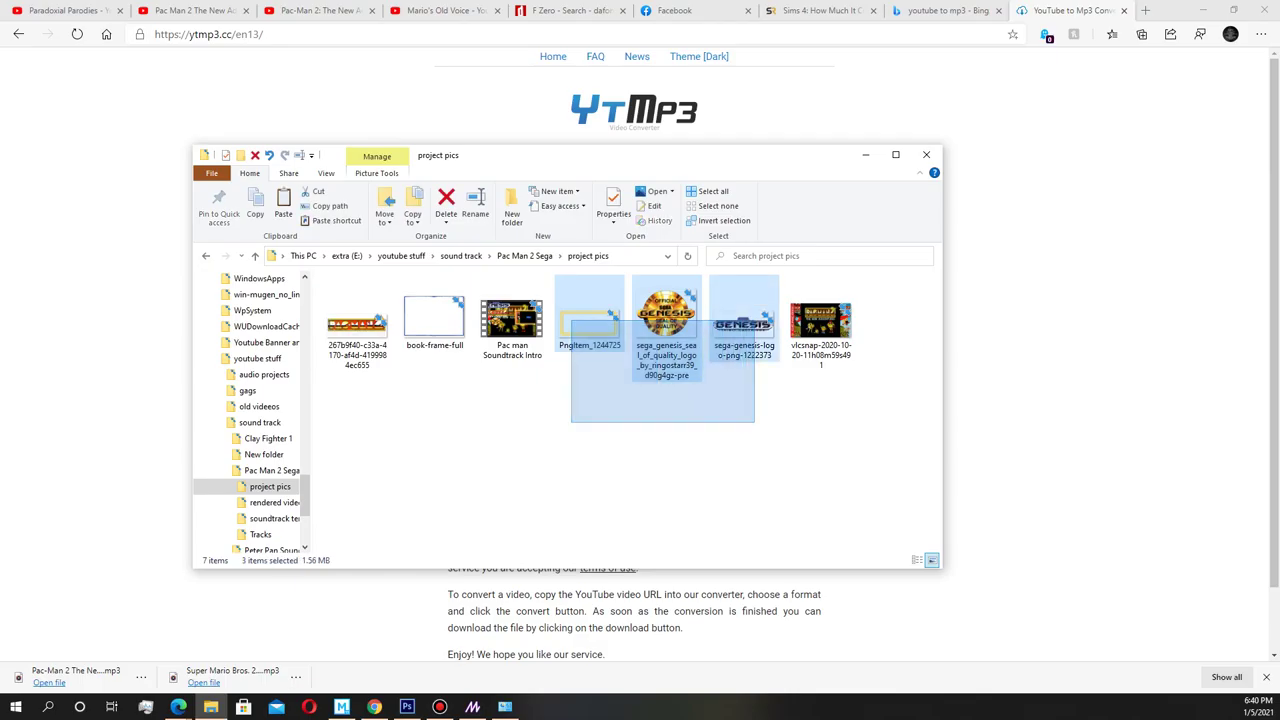
{"action": "left_click", "coordinate": [560, 415]}
{"action": "left_click", "coordinate": [357, 322]}
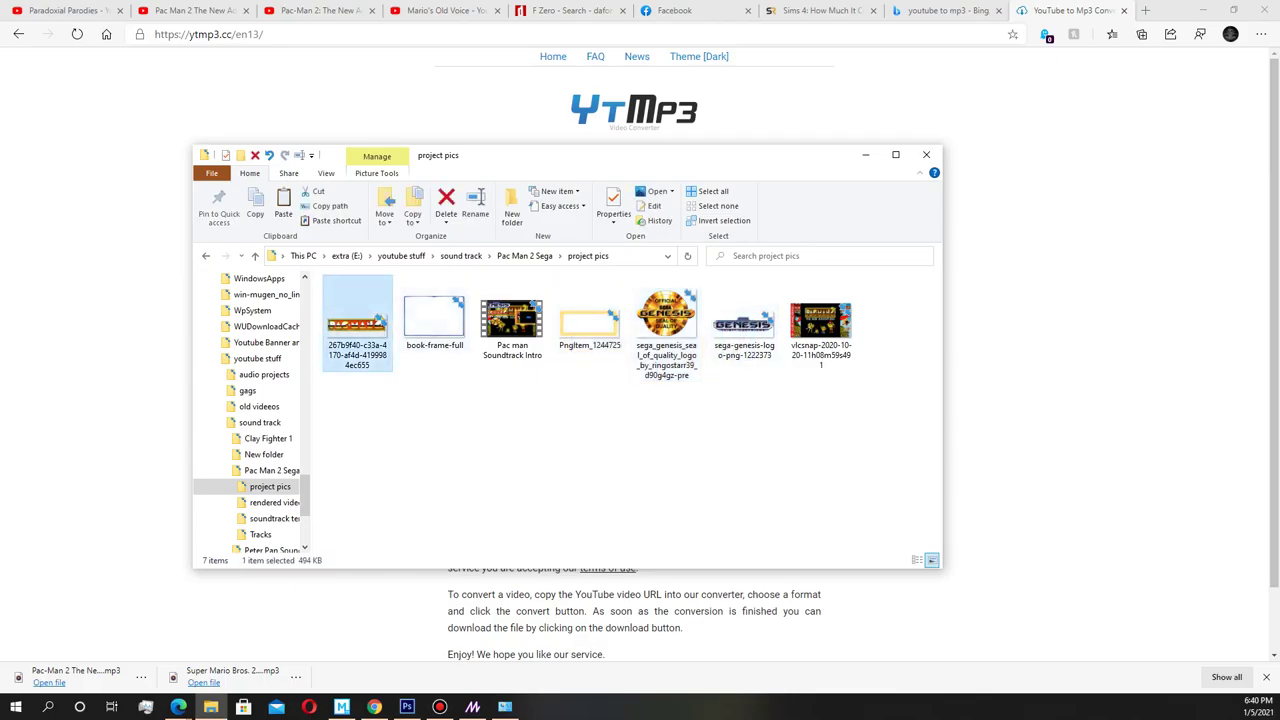
{"action": "left_click", "coordinate": [380, 420]}
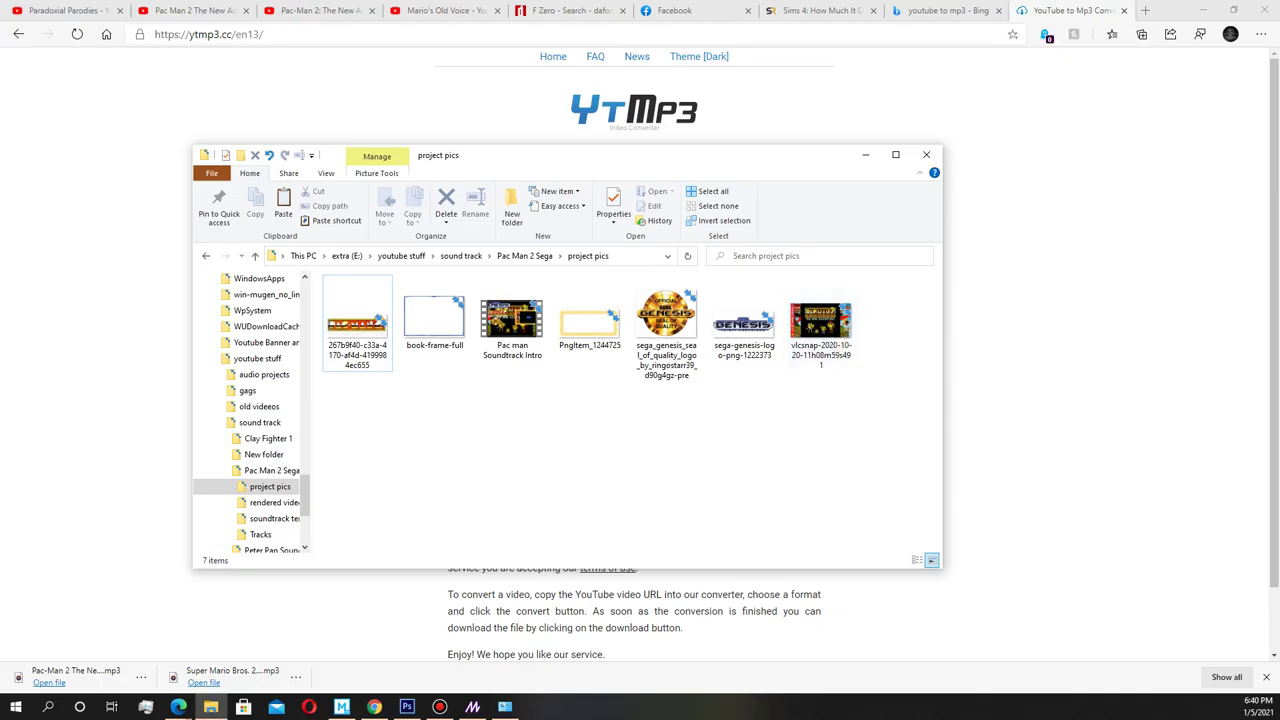
Step: Switch to the Magic editor and open the program's official web site
{"action": "key", "text": "alt+Tab"}
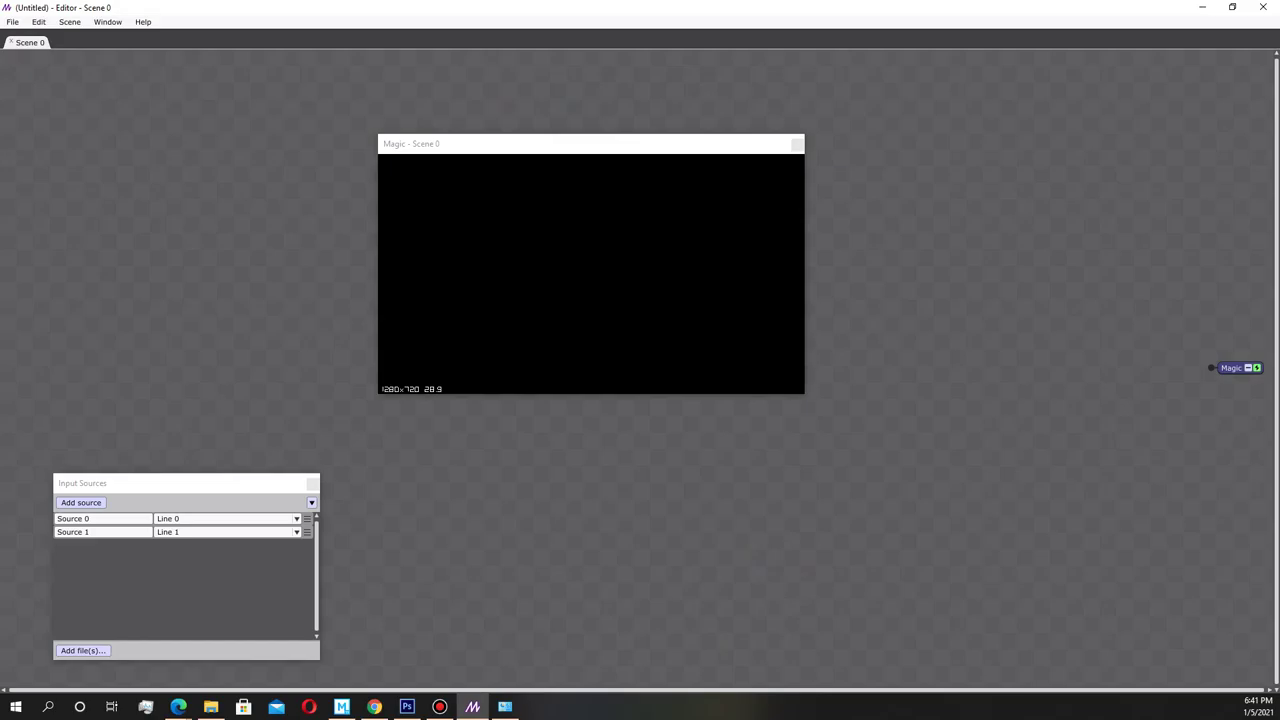
{"action": "left_click", "coordinate": [143, 21]}
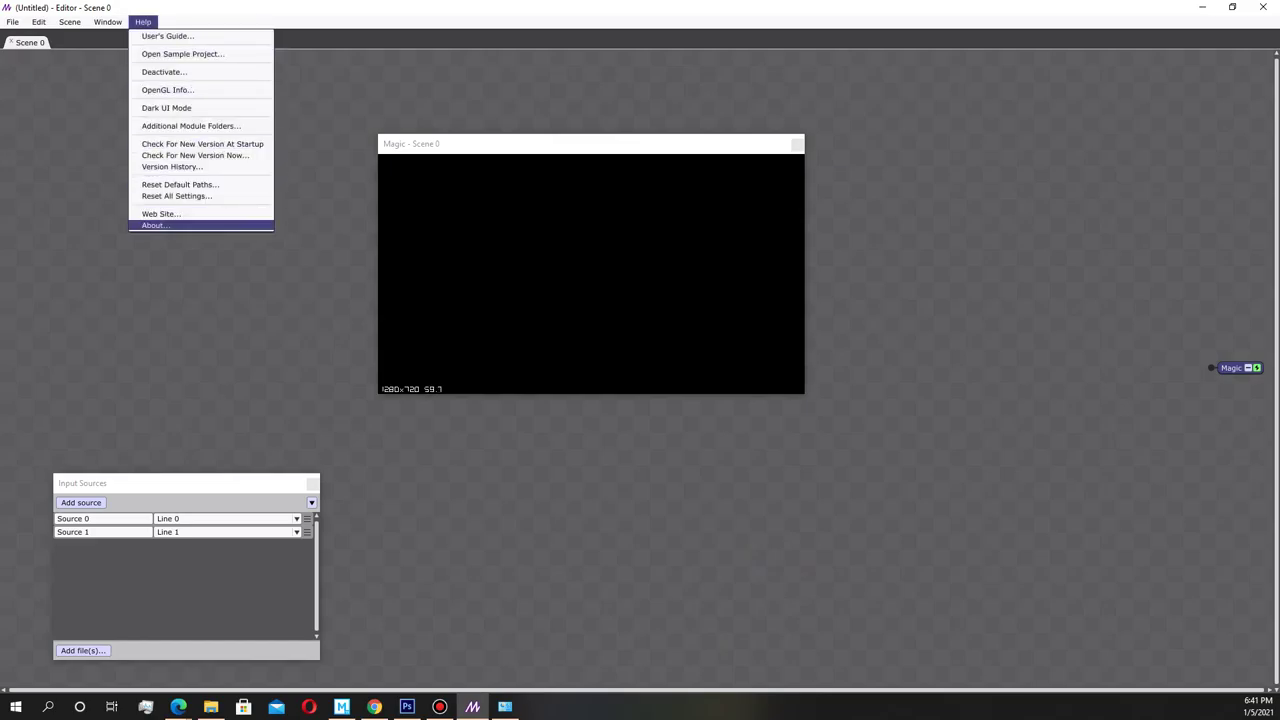
{"action": "left_click", "coordinate": [158, 214]}
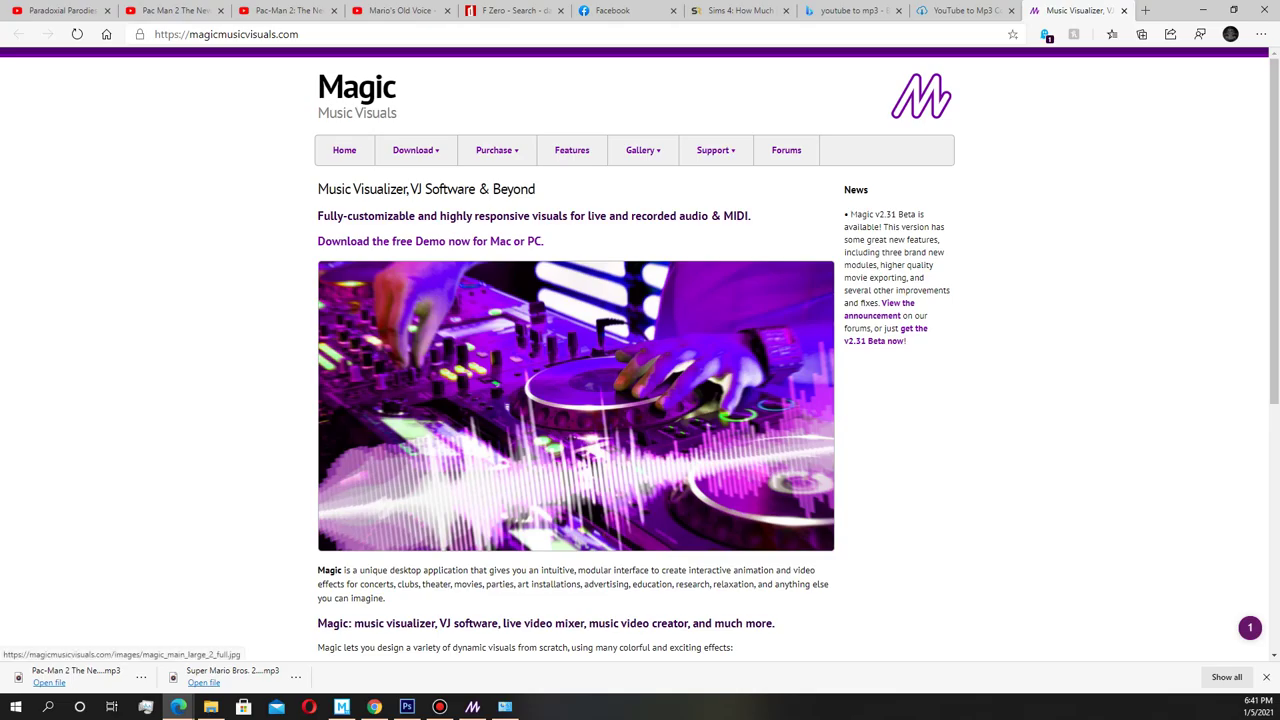
Step: Open the Magic site's Screenshots gallery, examine the example projects down to the last one, and return to the page start
{"action": "mouse_move", "coordinate": [643, 150]}
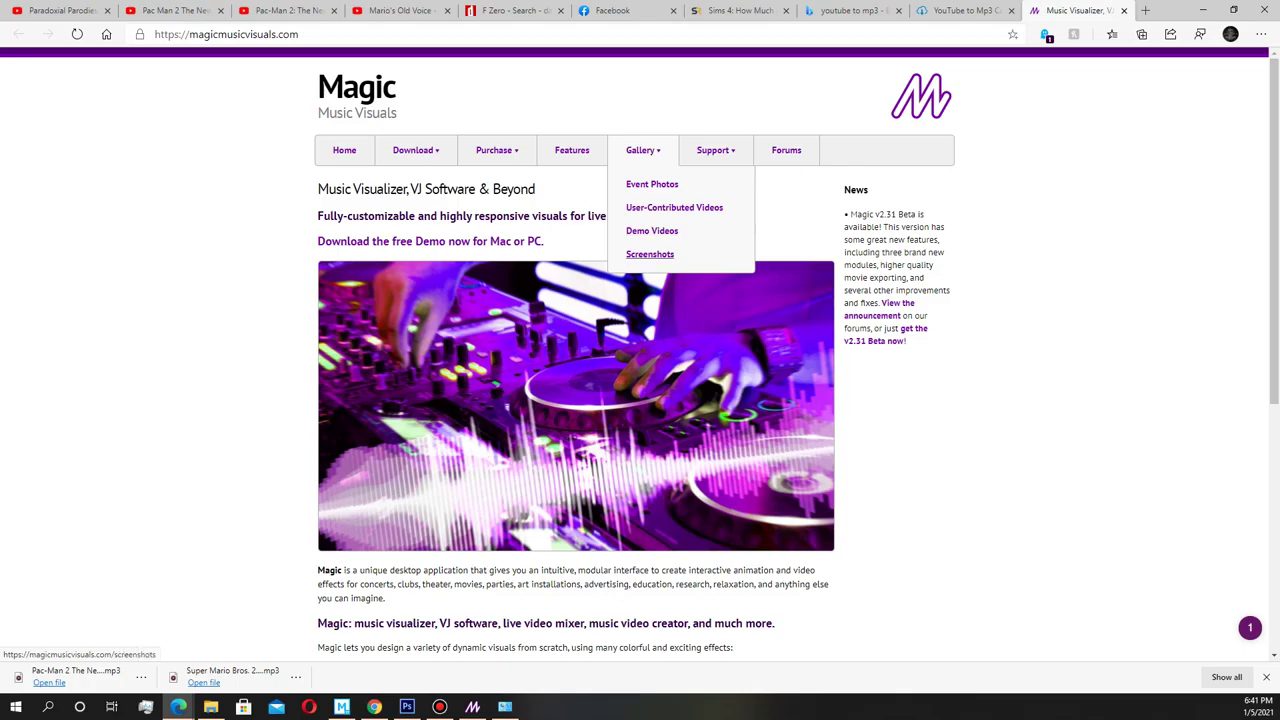
{"action": "left_click", "coordinate": [650, 254]}
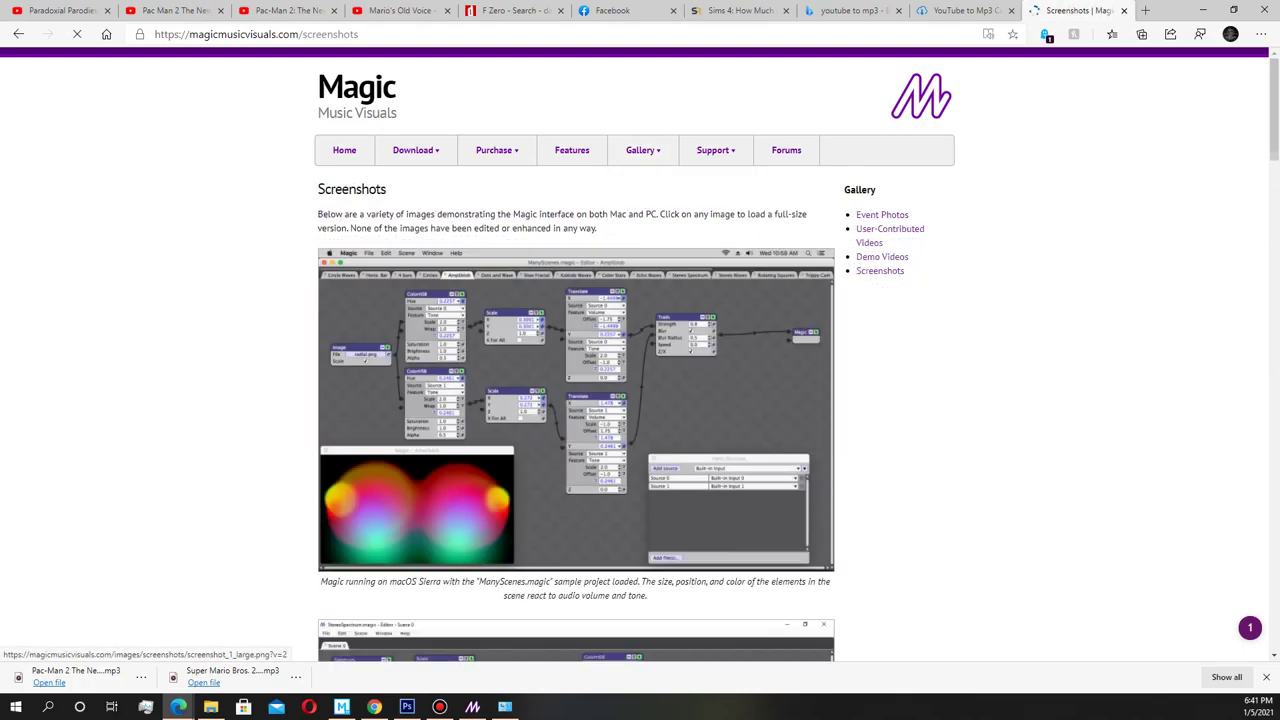
{"action": "scroll", "coordinate": [575, 410], "scroll_direction": "down", "scroll_amount": 3}
{"action": "scroll", "coordinate": [575, 400], "scroll_direction": "down", "scroll_amount": 5}
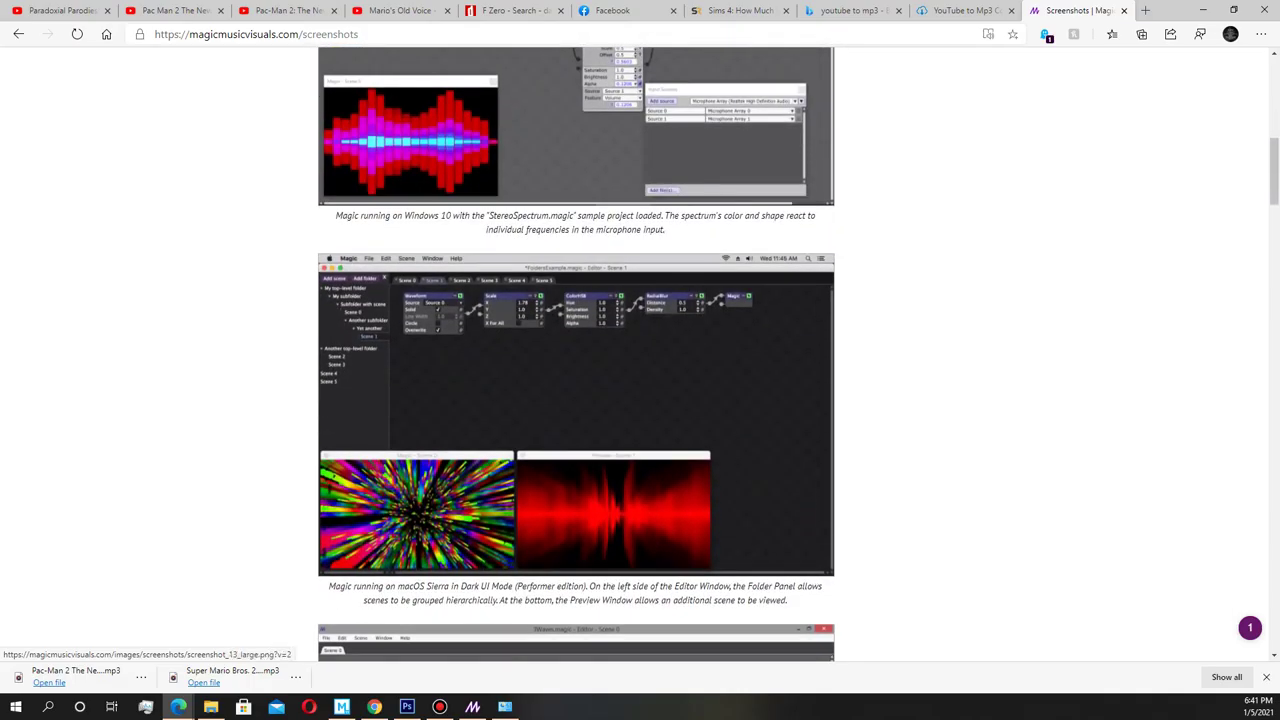
{"action": "scroll", "coordinate": [575, 400], "scroll_direction": "down", "scroll_amount": 6}
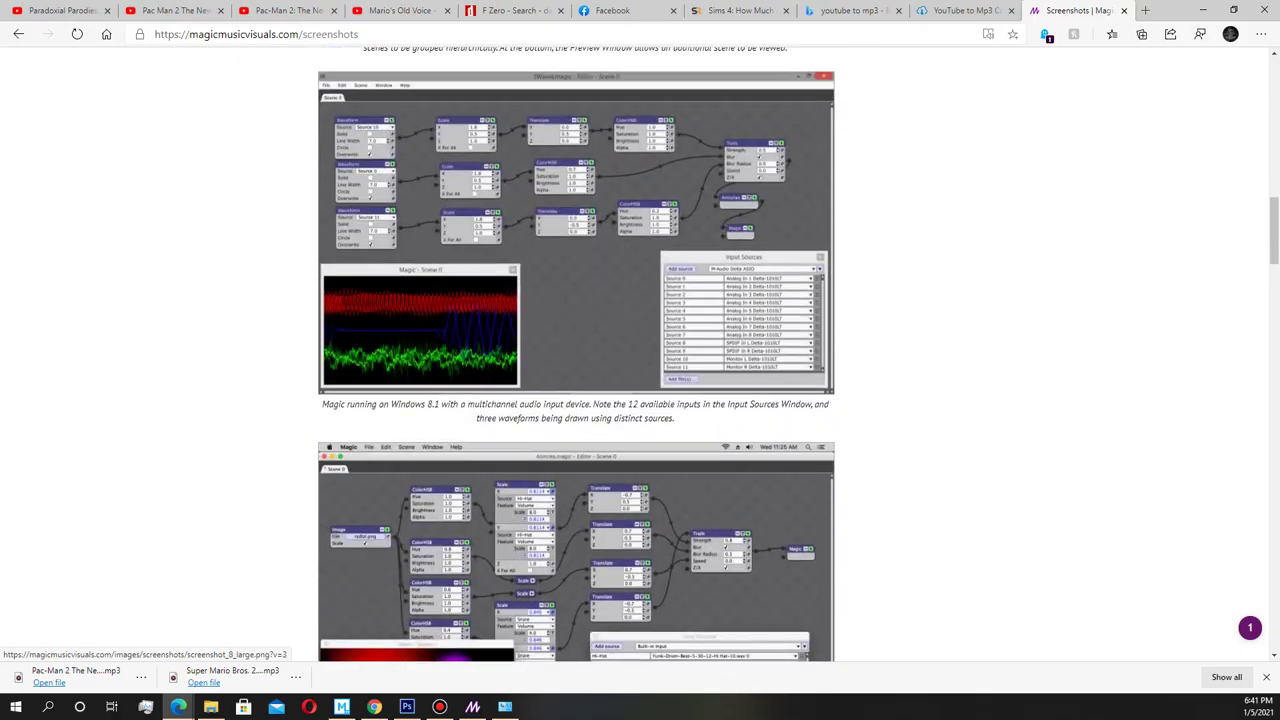
{"action": "scroll", "coordinate": [575, 400], "scroll_direction": "down", "scroll_amount": 10}
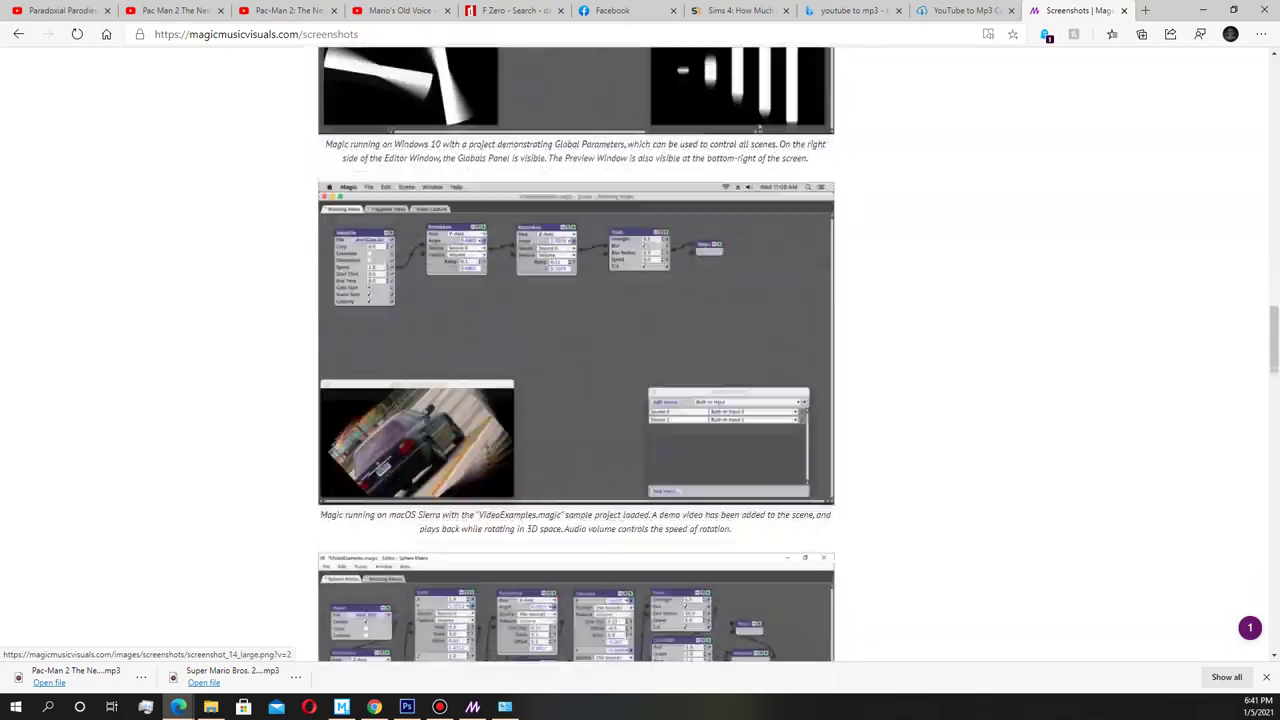
{"action": "scroll", "coordinate": [577, 400], "scroll_direction": "down", "scroll_amount": 5}
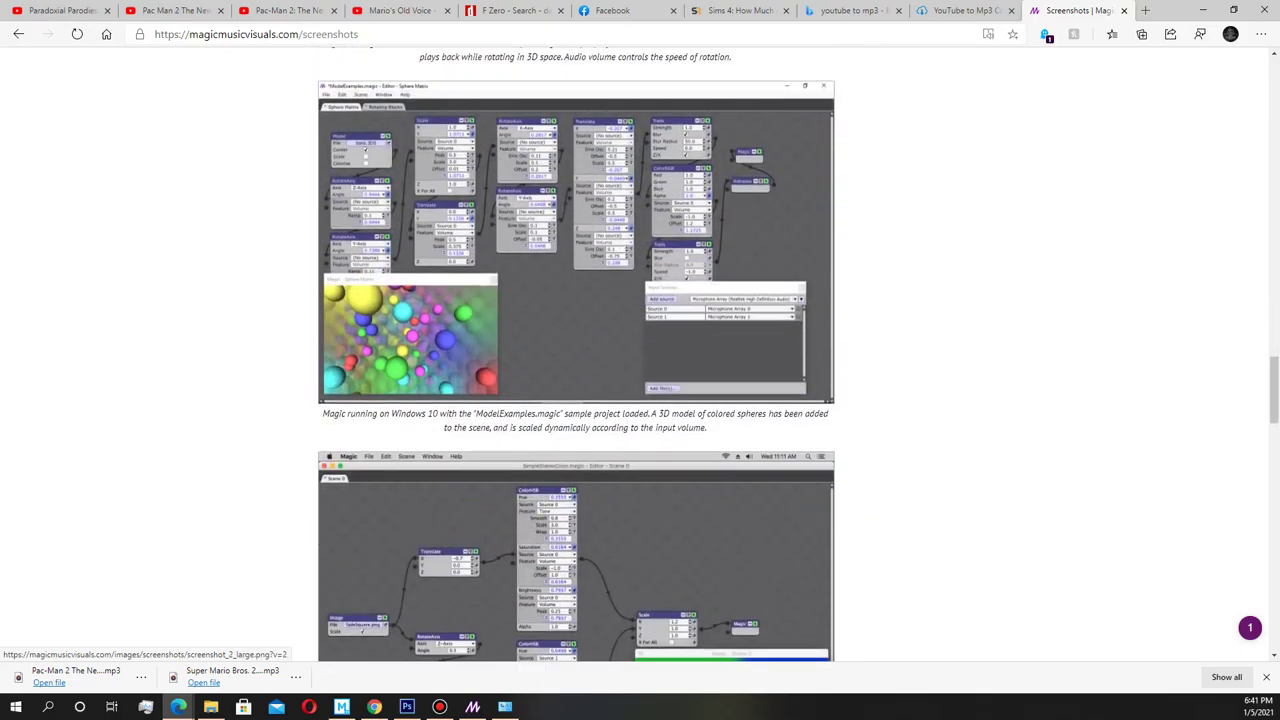
{"action": "scroll", "coordinate": [577, 354], "scroll_direction": "down", "scroll_amount": 3}
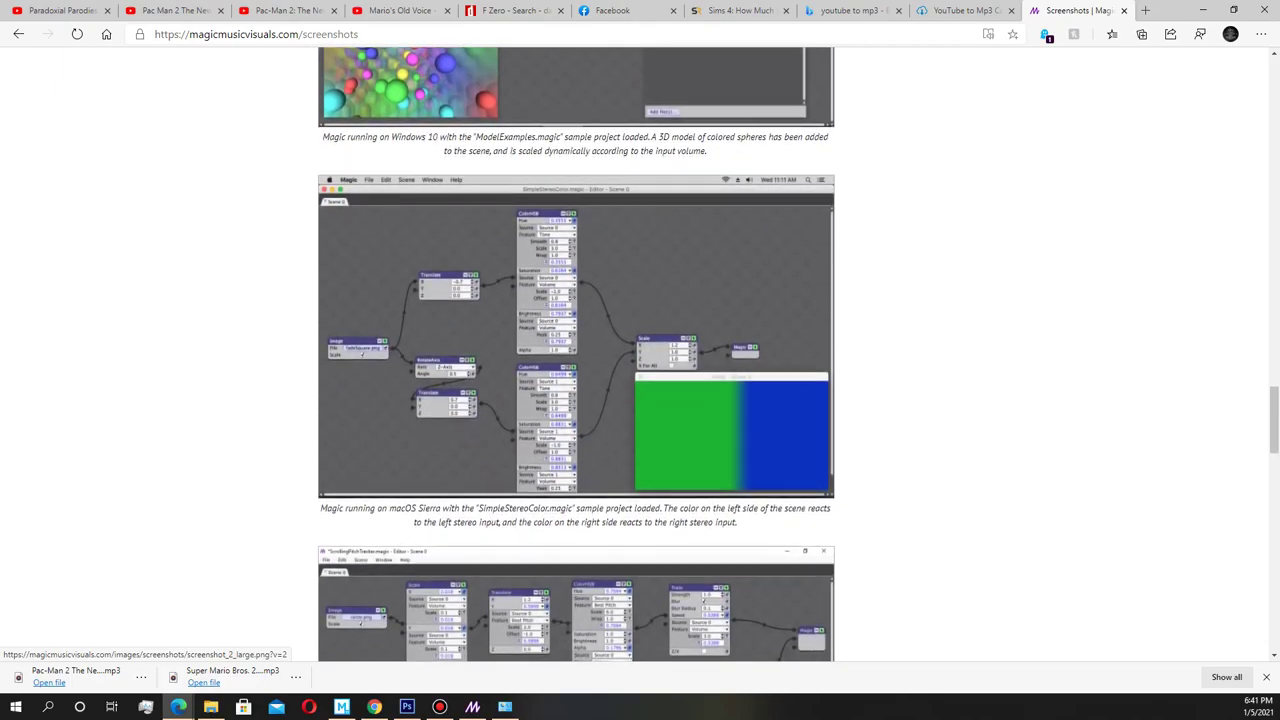
{"action": "scroll", "coordinate": [577, 354], "scroll_direction": "down", "scroll_amount": 9}
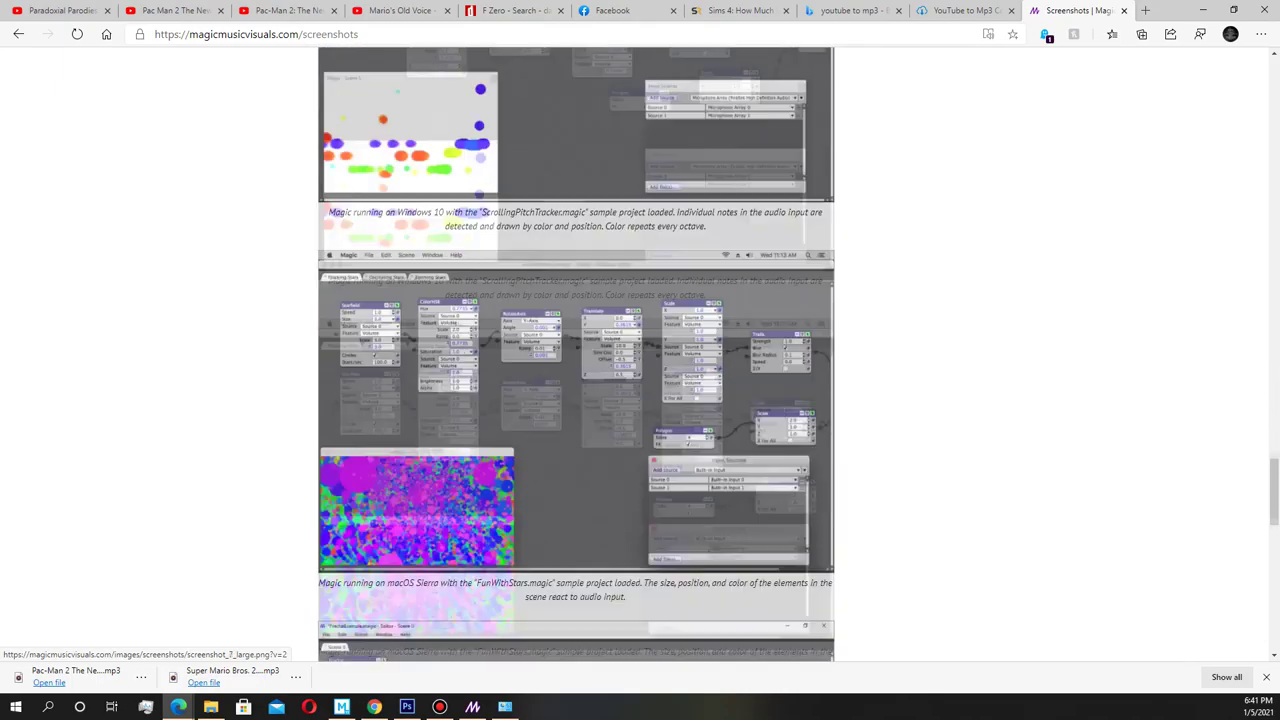
{"action": "scroll", "coordinate": [577, 354], "scroll_direction": "down", "scroll_amount": 10}
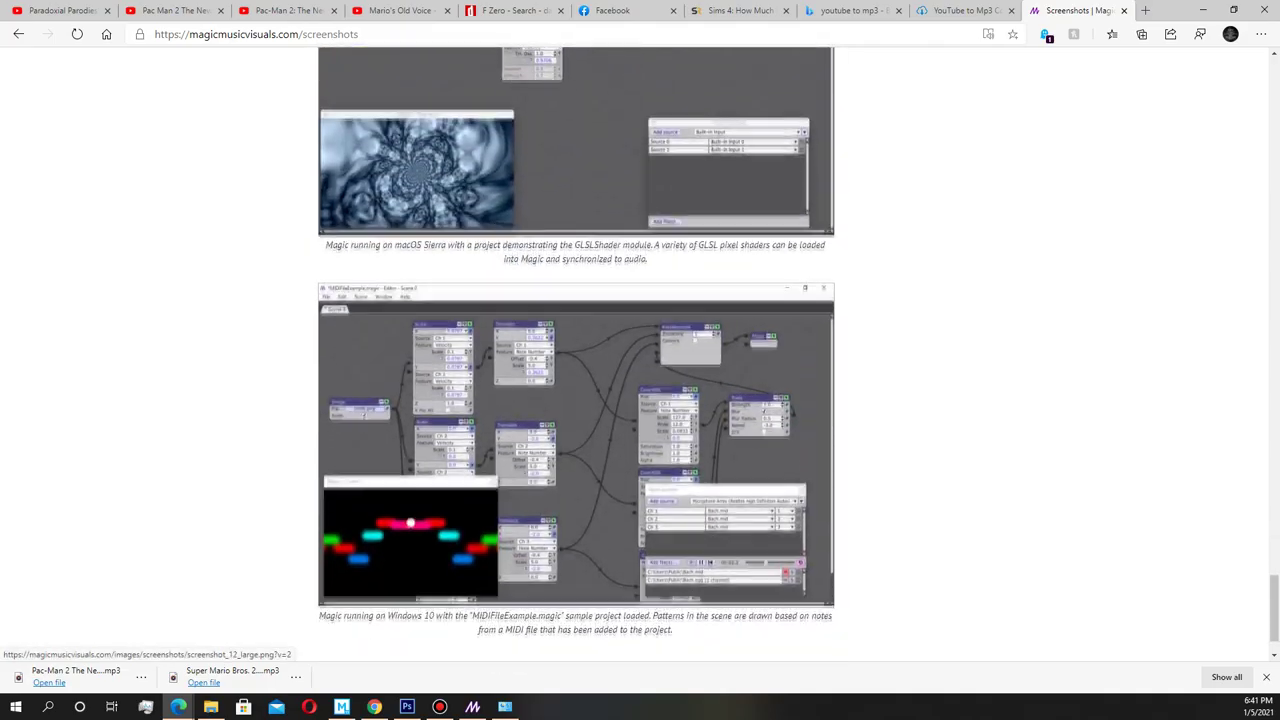
{"action": "key", "text": "Home"}
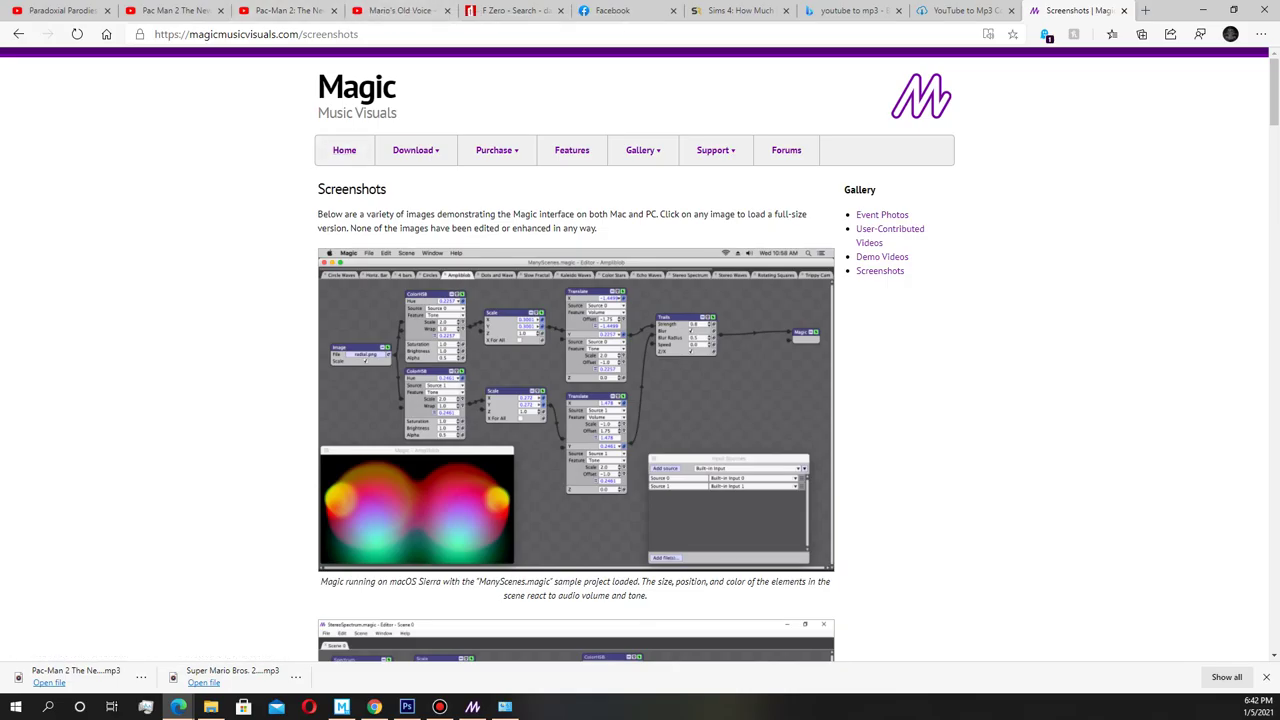
Step: Glance over the Screenshots page, open the Demo Videos gallery, and look through it to the circular spectrum demo
{"action": "scroll", "coordinate": [576, 400], "scroll_direction": "down", "scroll_amount": 4}
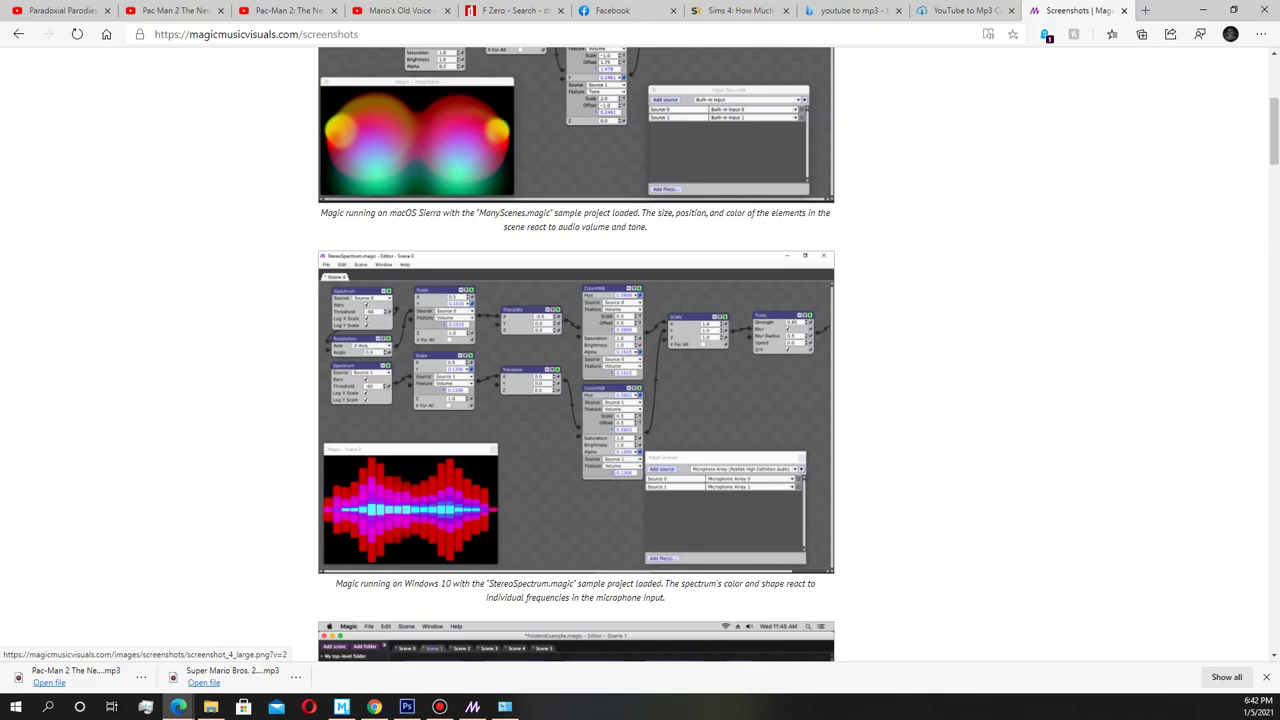
{"action": "scroll", "coordinate": [640, 354], "scroll_direction": "up", "scroll_amount": 4}
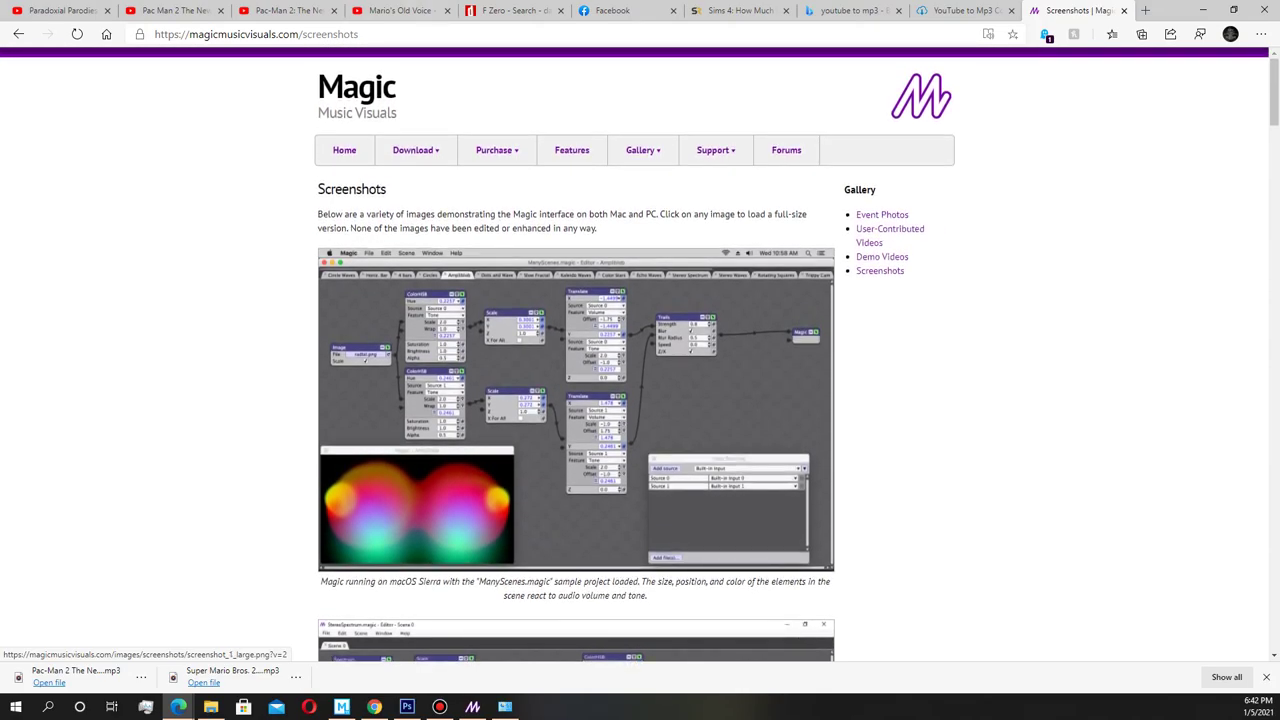
{"action": "left_click", "coordinate": [882, 257]}
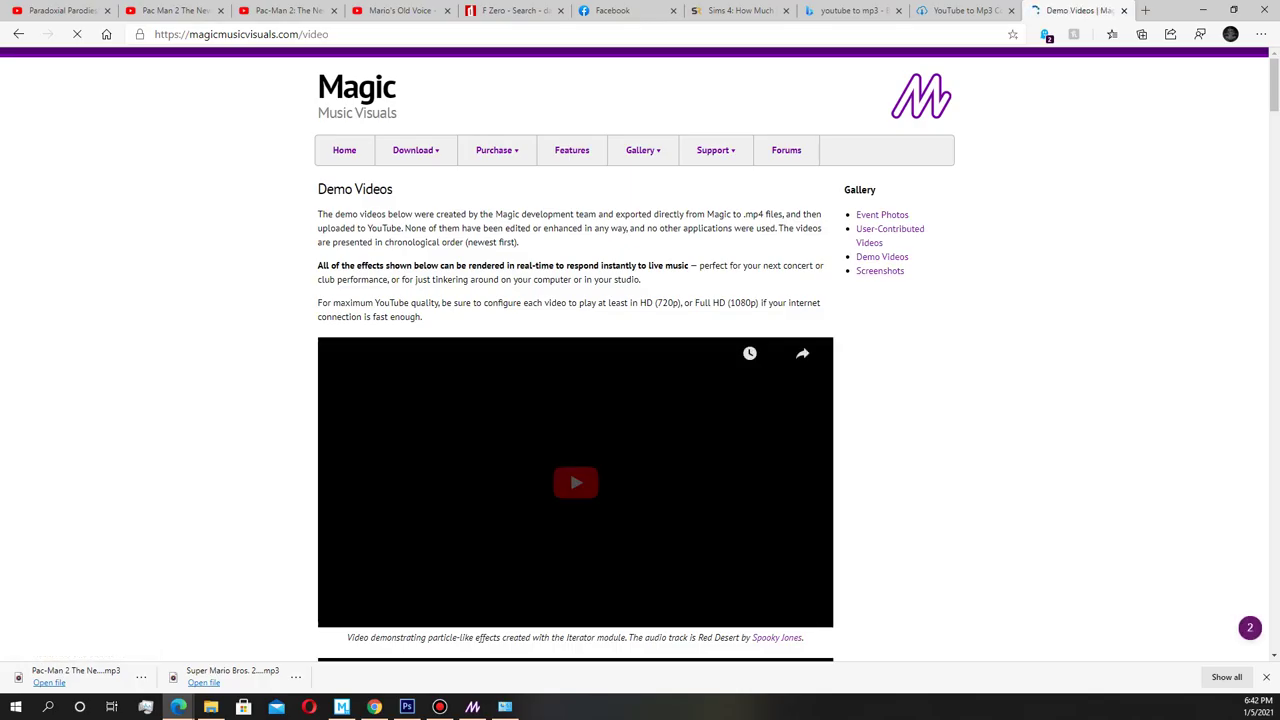
{"action": "scroll", "coordinate": [640, 354], "scroll_direction": "down", "scroll_amount": 1}
{"action": "scroll", "coordinate": [569, 604], "scroll_direction": "down", "scroll_amount": 7}
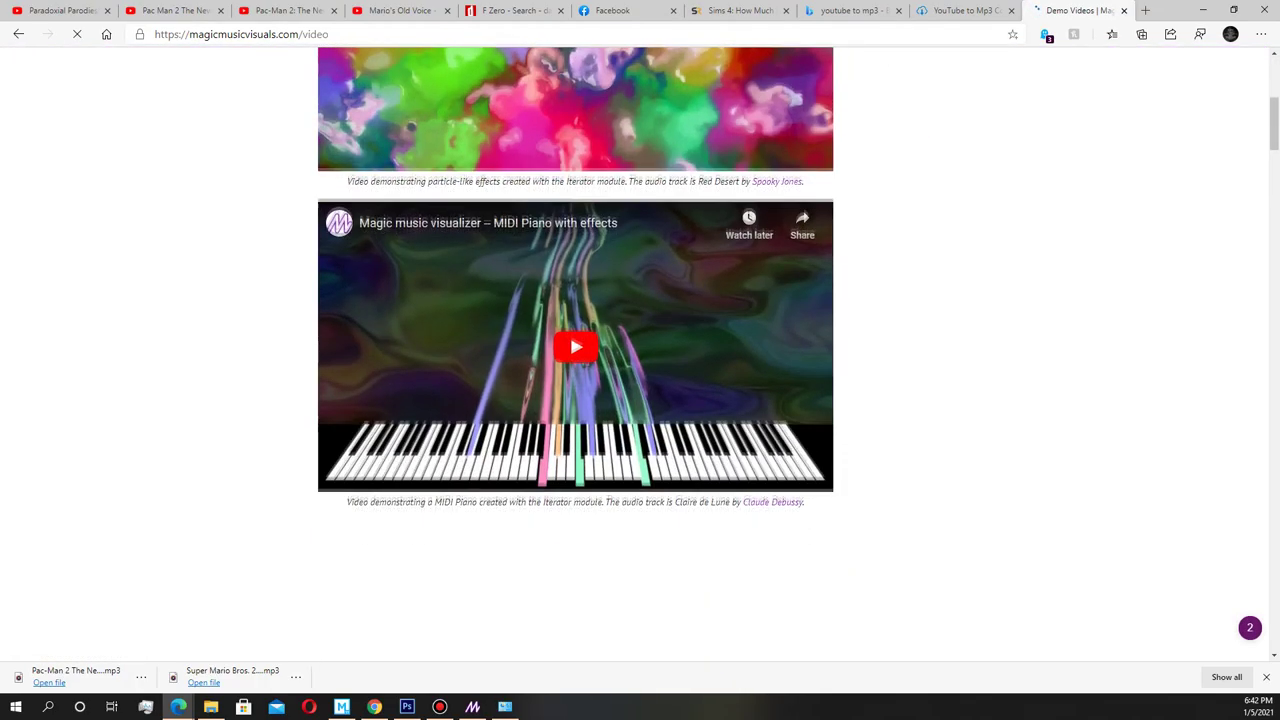
{"action": "scroll", "coordinate": [575, 354], "scroll_direction": "down", "scroll_amount": 4}
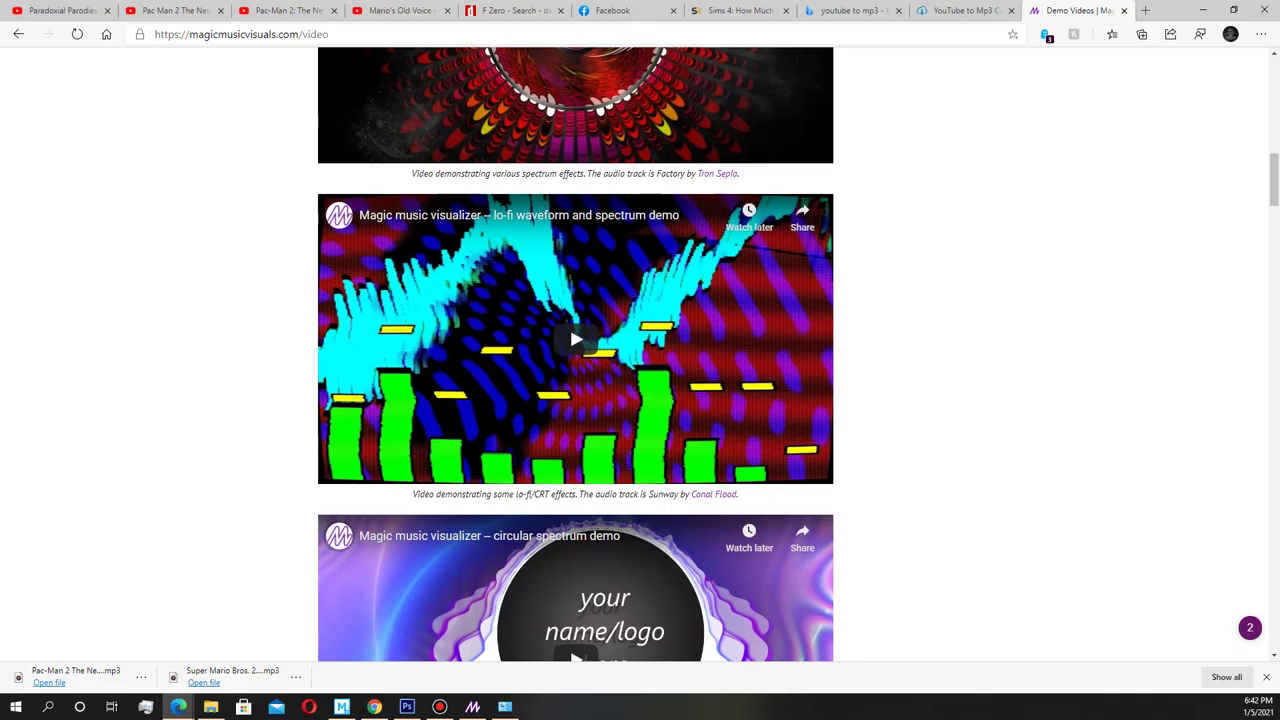
{"action": "scroll", "coordinate": [575, 354], "scroll_direction": "down", "scroll_amount": 3}
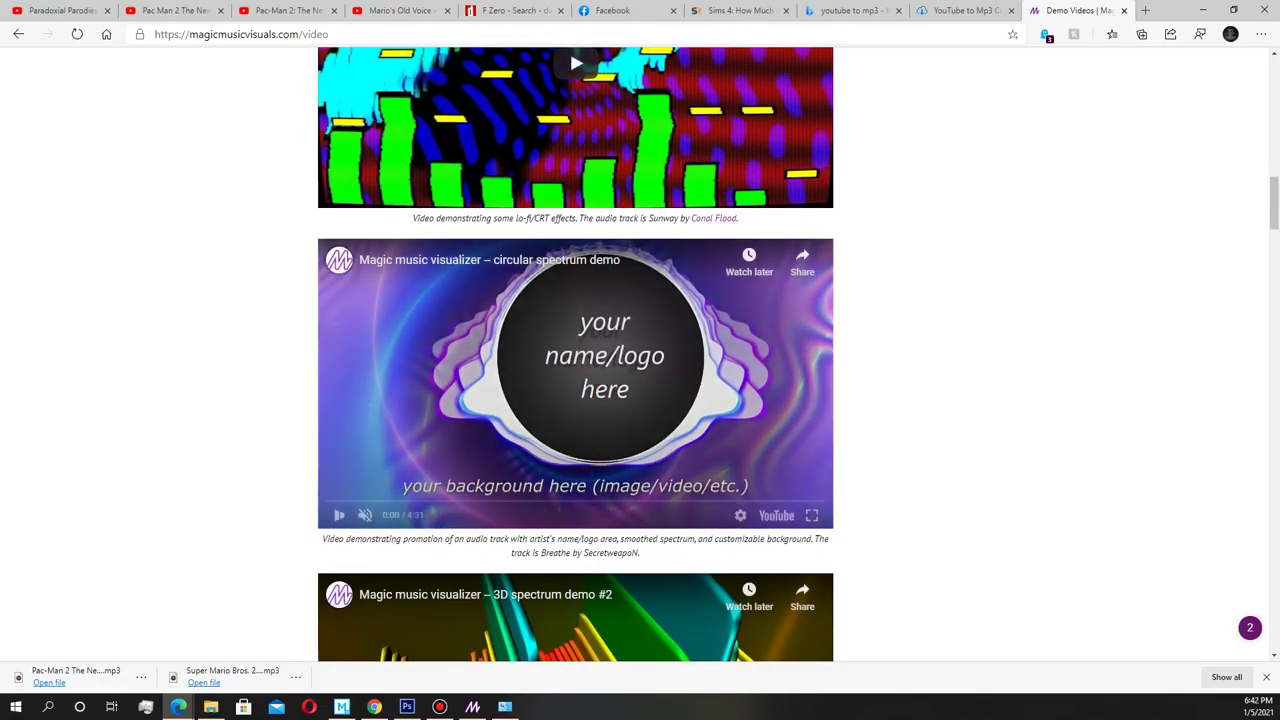
Step: Play a few seconds of the circular spectrum demo, pause it, and return to the start of the Demo Videos page
{"action": "left_click", "coordinate": [578, 378]}
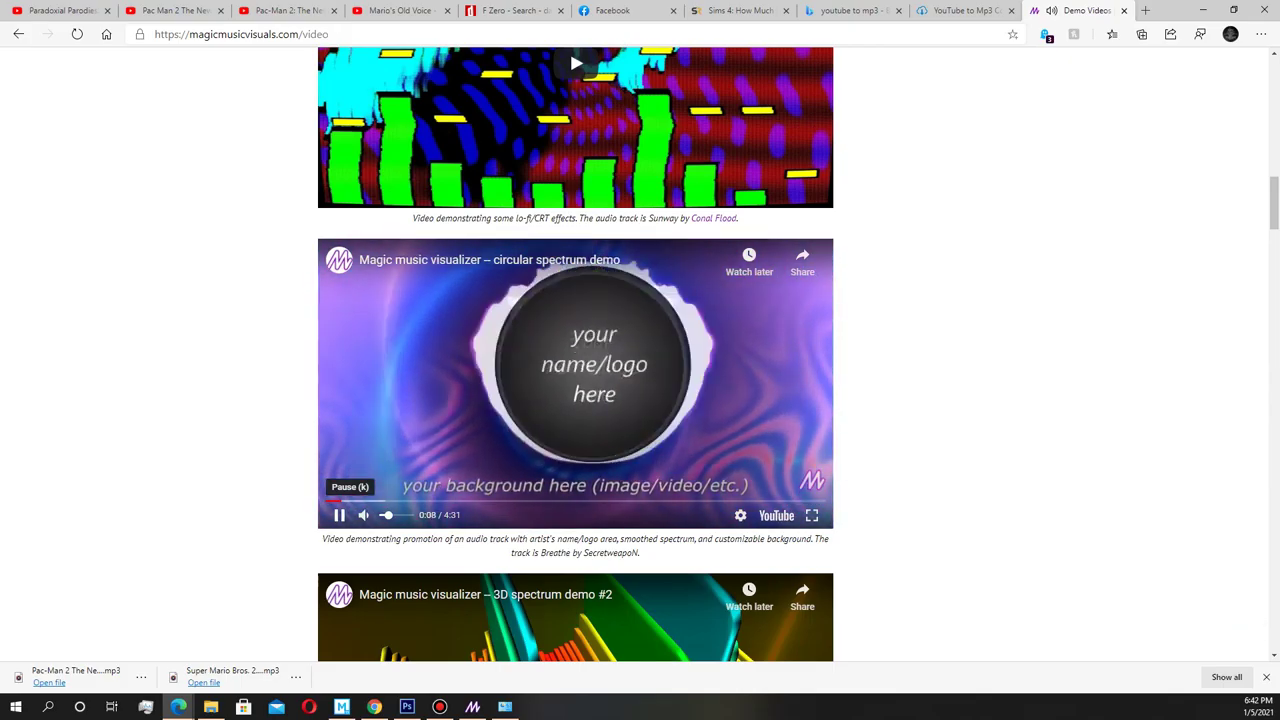
{"action": "left_click", "coordinate": [339, 514]}
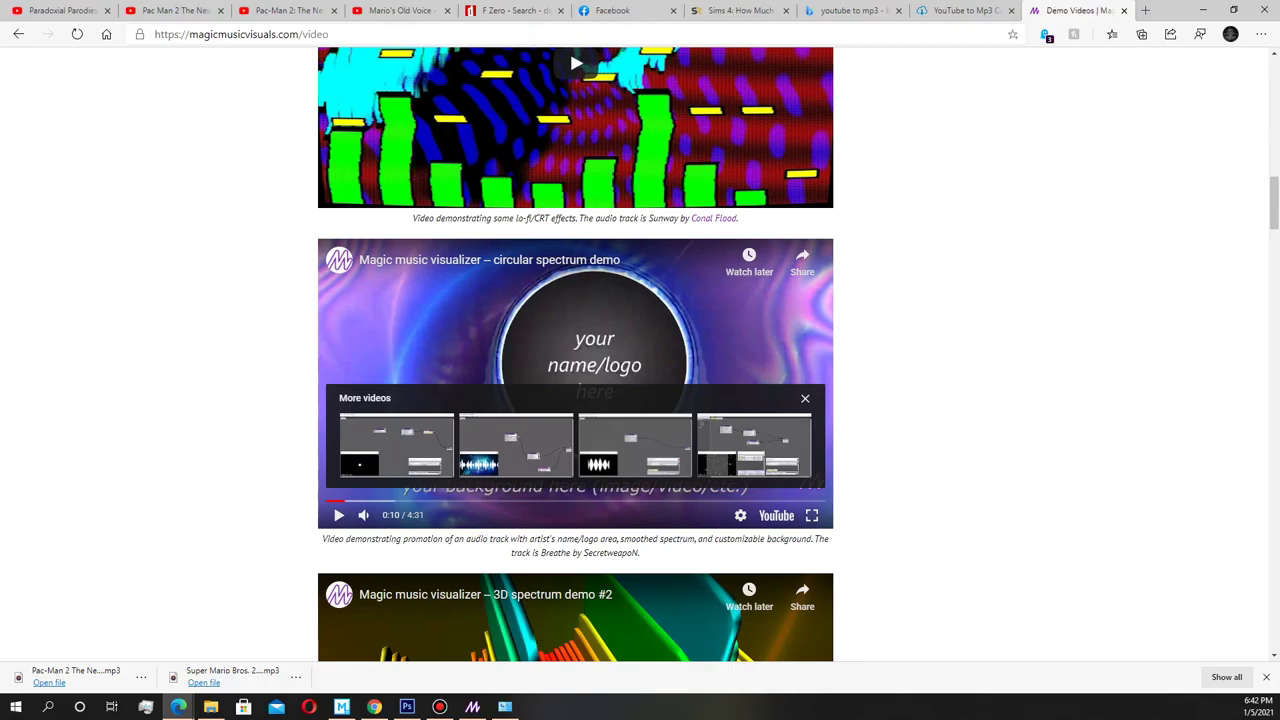
{"action": "scroll", "coordinate": [575, 350], "scroll_direction": "down", "scroll_amount": 5}
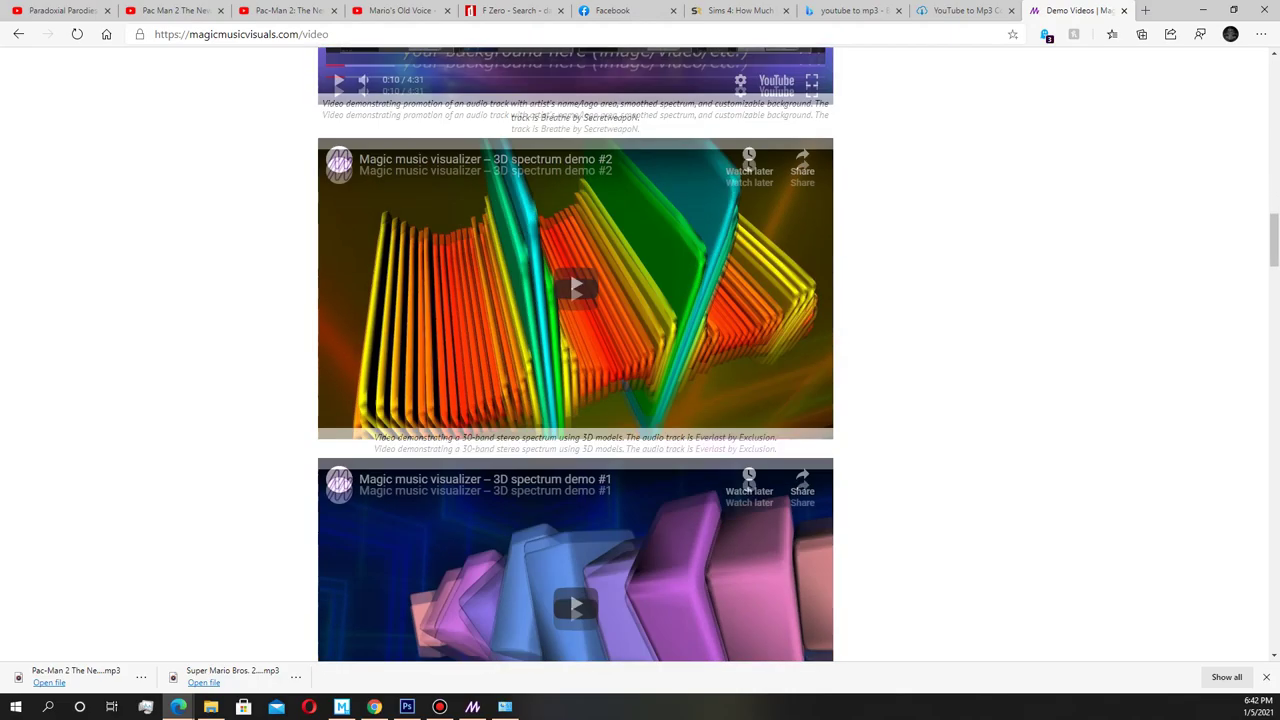
{"action": "scroll", "coordinate": [575, 350], "scroll_direction": "up", "scroll_amount": 4}
{"action": "scroll", "coordinate": [575, 350], "scroll_direction": "up", "scroll_amount": 15}
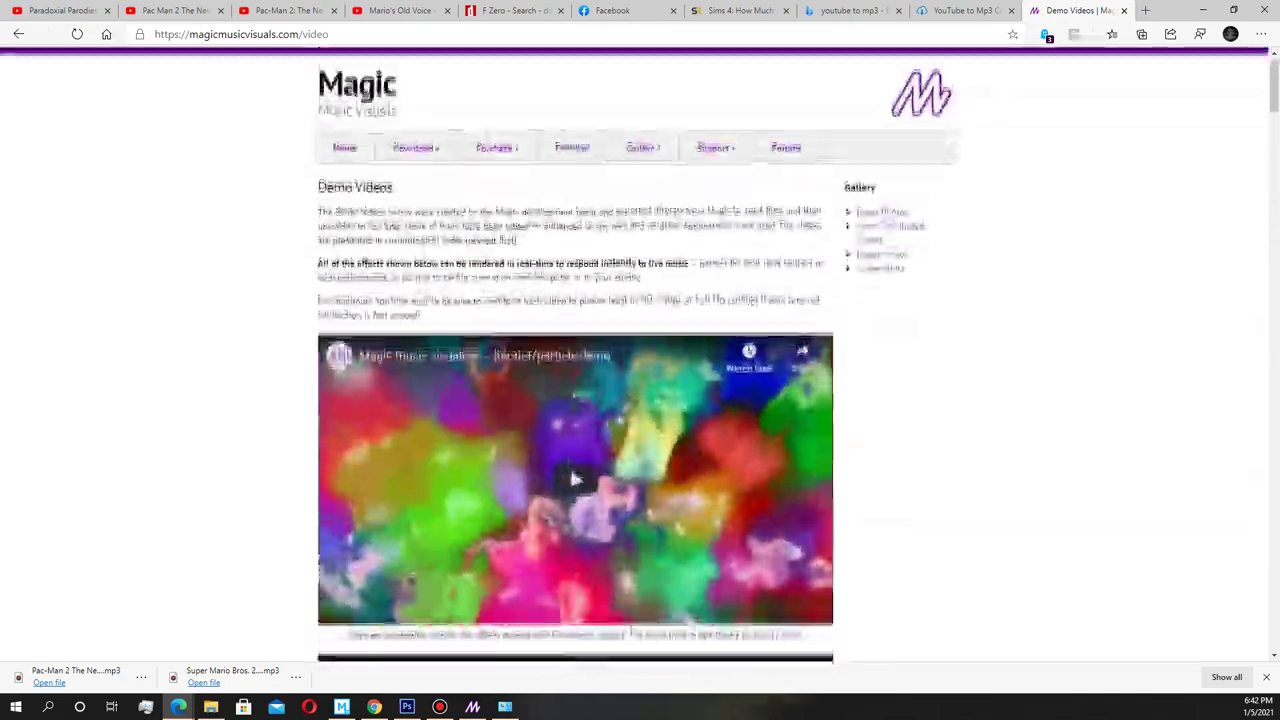
Step: Switch back to the Magic editor with its Scene 0 preview window moved aside, and open the Pac Man 2.magic project
{"action": "left_click", "coordinate": [1203, 9]}
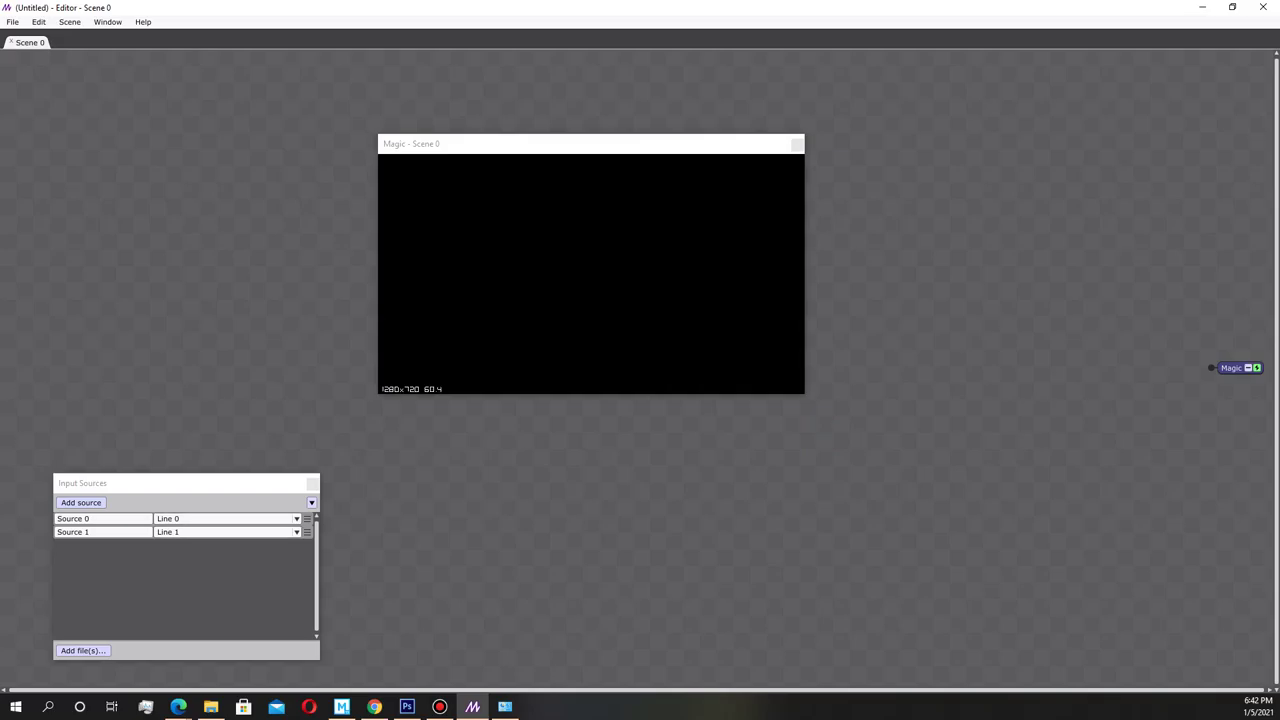
{"action": "left_click_drag", "start_coordinate": [590, 143], "coordinate": [332, 159]}
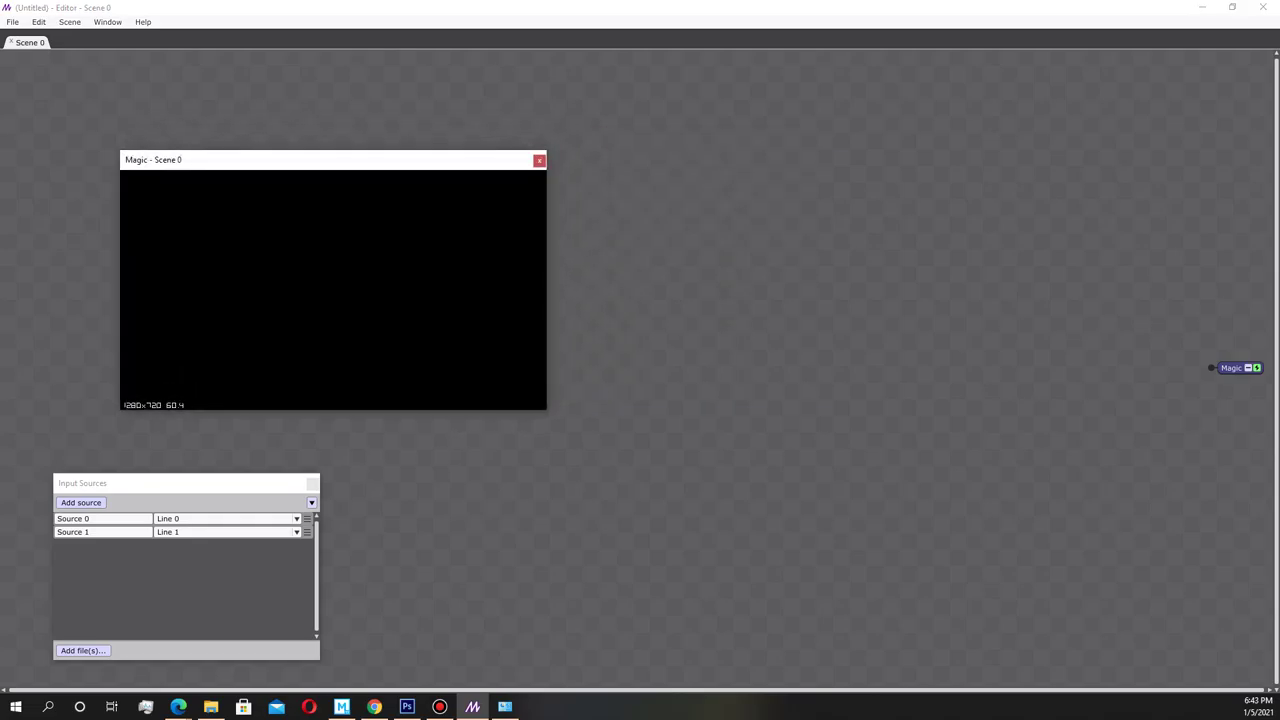
{"action": "left_click", "coordinate": [12, 22]}
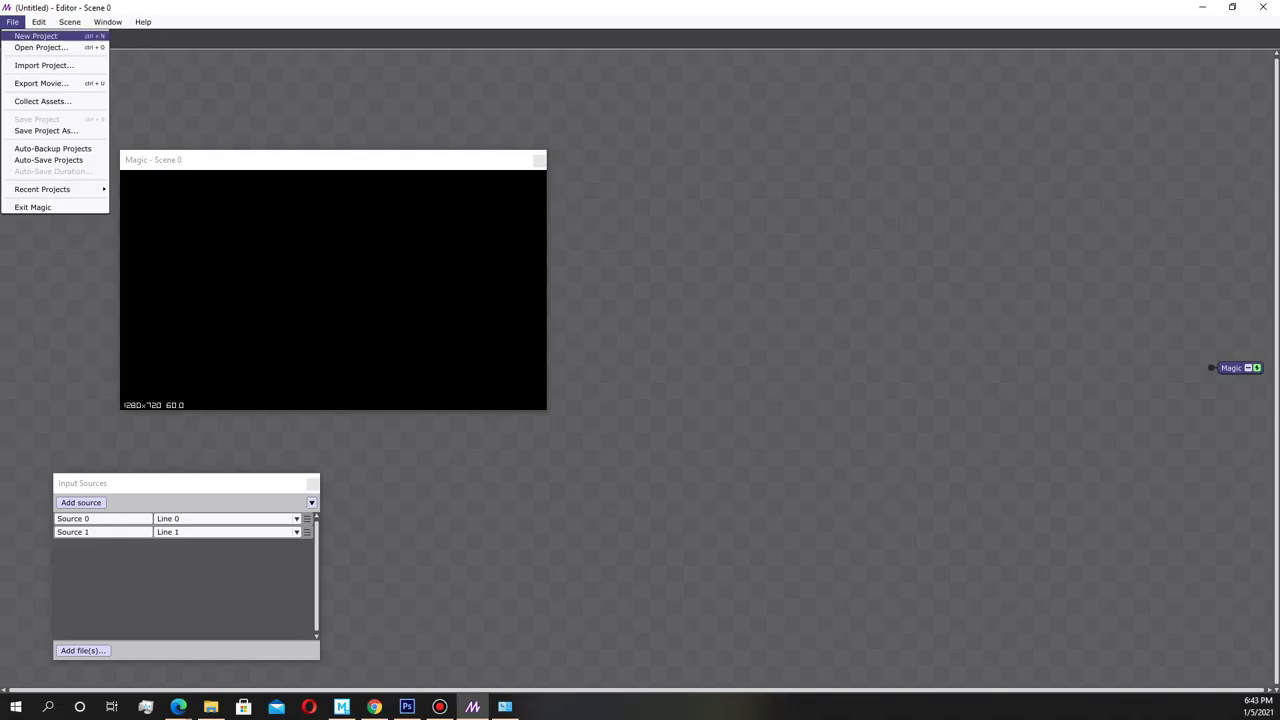
{"action": "key", "text": "Return"}
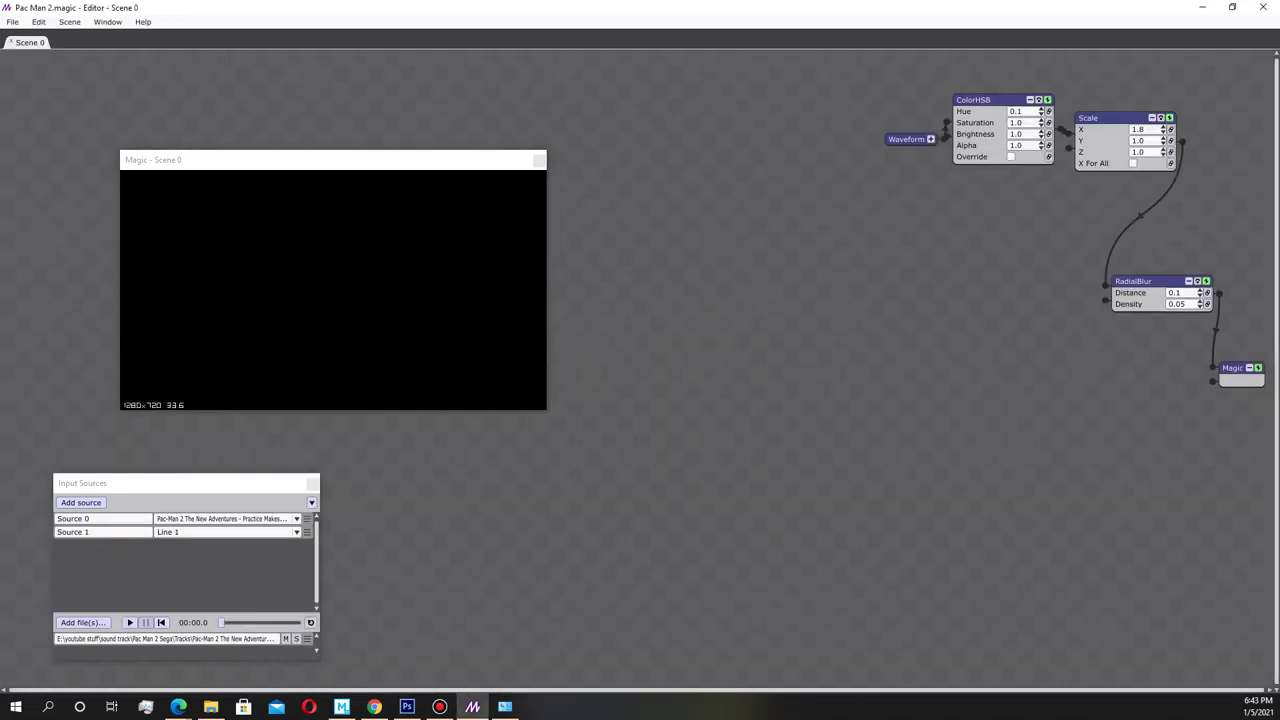
Step: Space the ColorHSB and Waveform modules farther apart, and play several seconds of the track to preview the waveform before pausing
{"action": "mouse_move", "coordinate": [990, 100]}
{"action": "left_mouse_down"}
{"action": "mouse_move", "coordinate": [956, 99]}
{"action": "mouse_move", "coordinate": [969, 103]}
{"action": "left_mouse_up"}
{"action": "left_click_drag", "start_coordinate": [905, 139], "coordinate": [829, 139]}
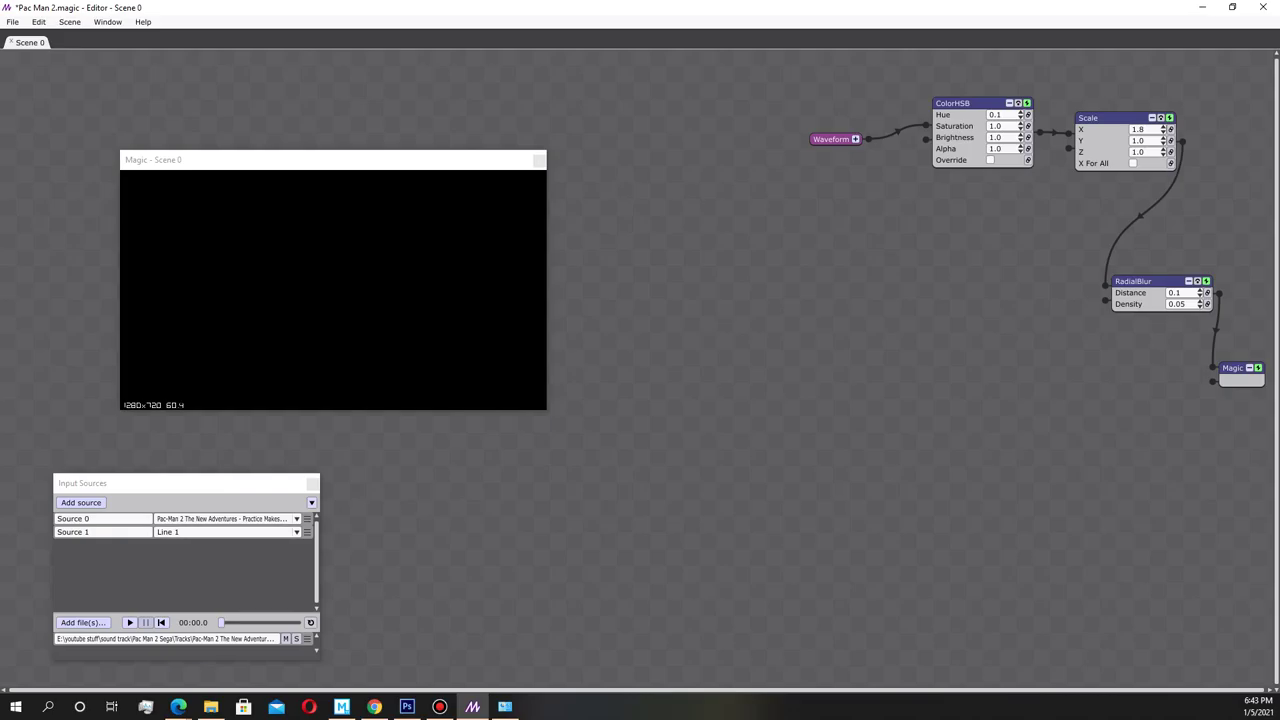
{"action": "left_click", "coordinate": [129, 622]}
{"action": "left_click", "coordinate": [129, 622]}
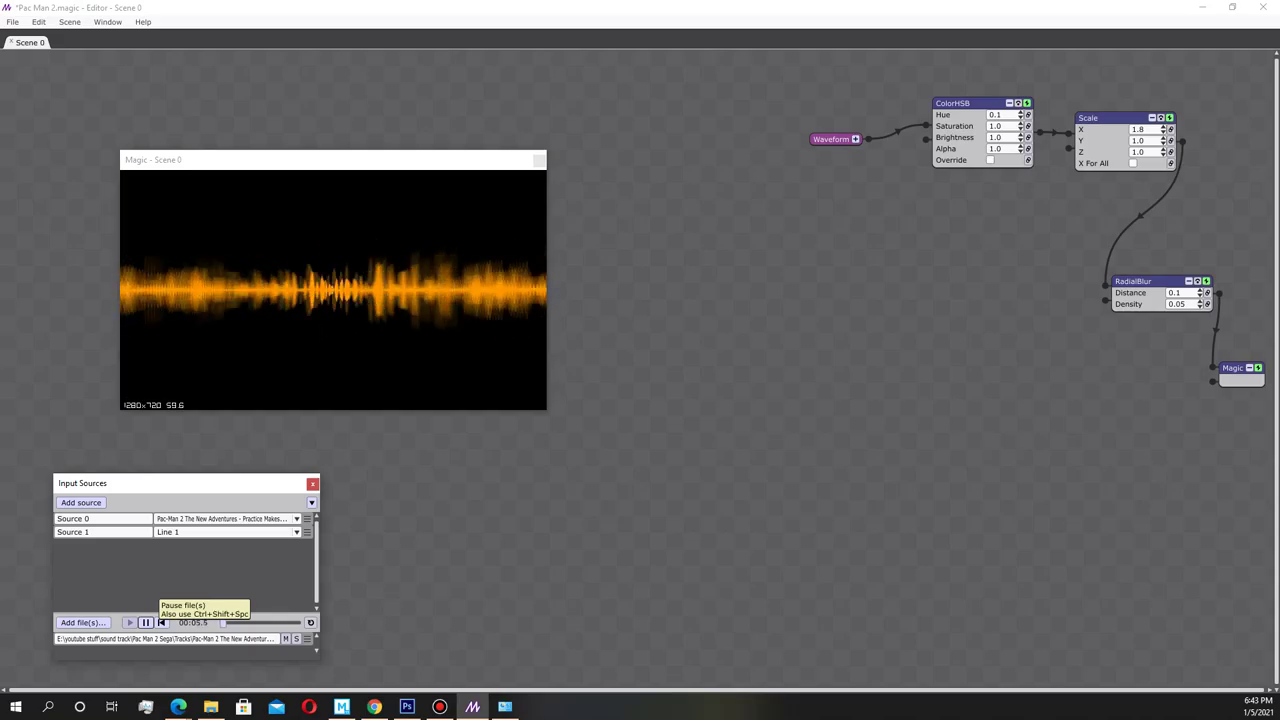
{"action": "left_click", "coordinate": [145, 622]}
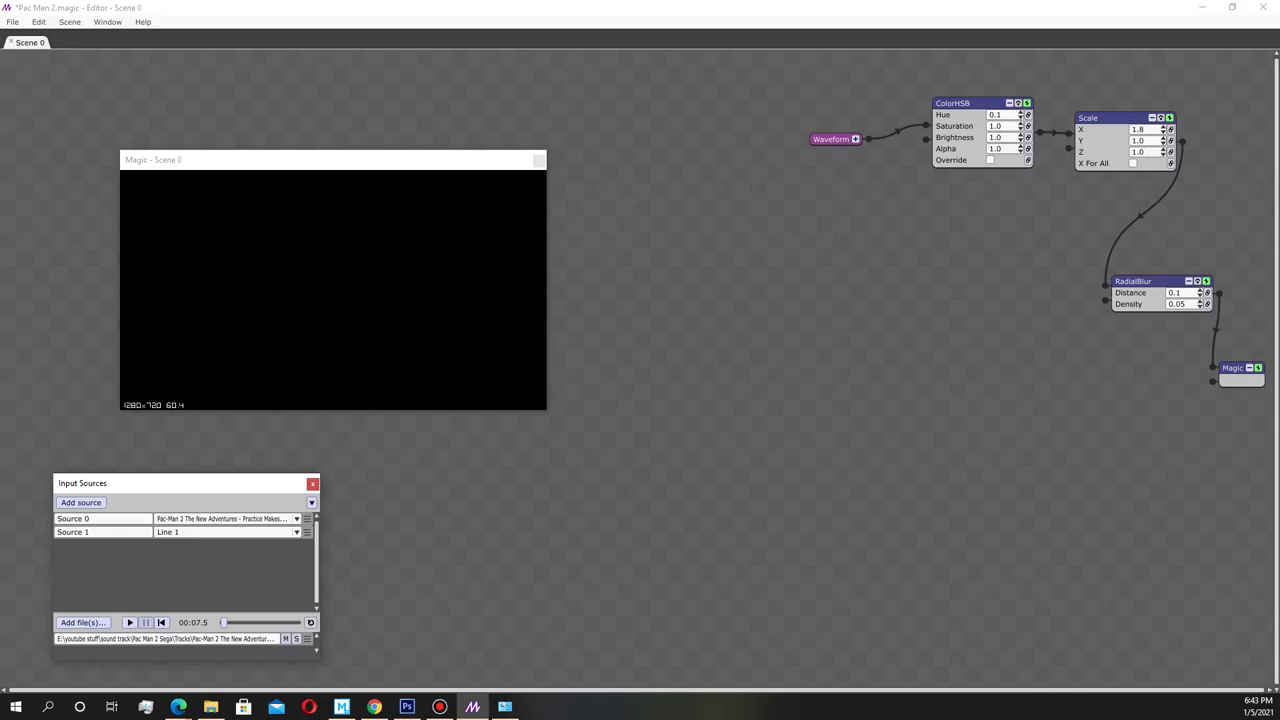
Step: Reposition the Scene 0 preview window and start a new project without saving the changes to Pac Man 2.magic
{"action": "left_click_drag", "start_coordinate": [333, 160], "coordinate": [371, 118]}
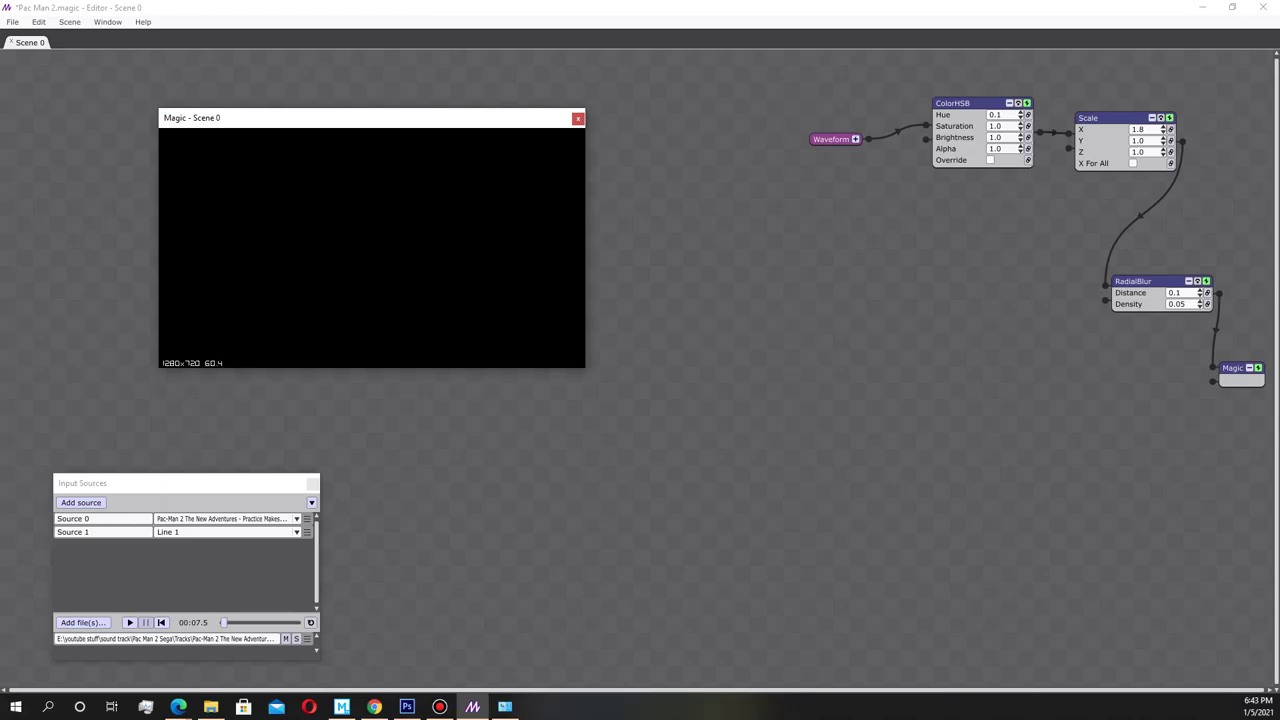
{"action": "key", "text": "ctrl+n"}
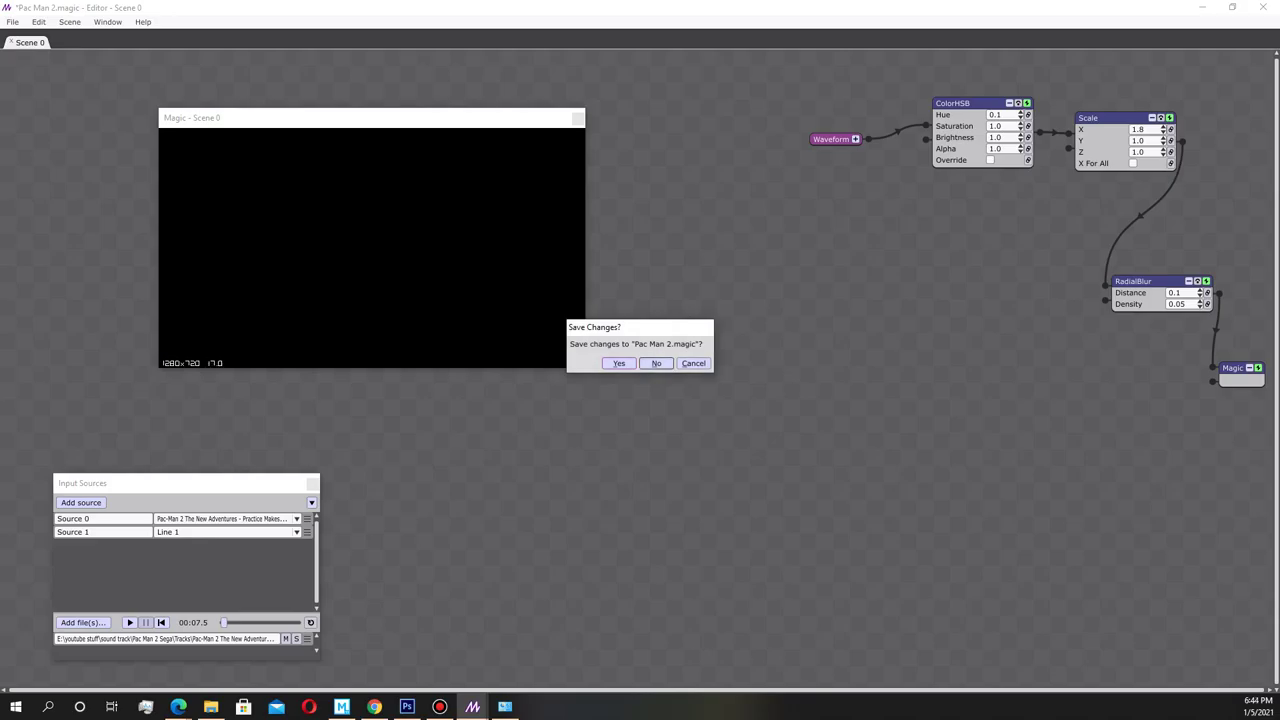
{"action": "left_click", "coordinate": [656, 363]}
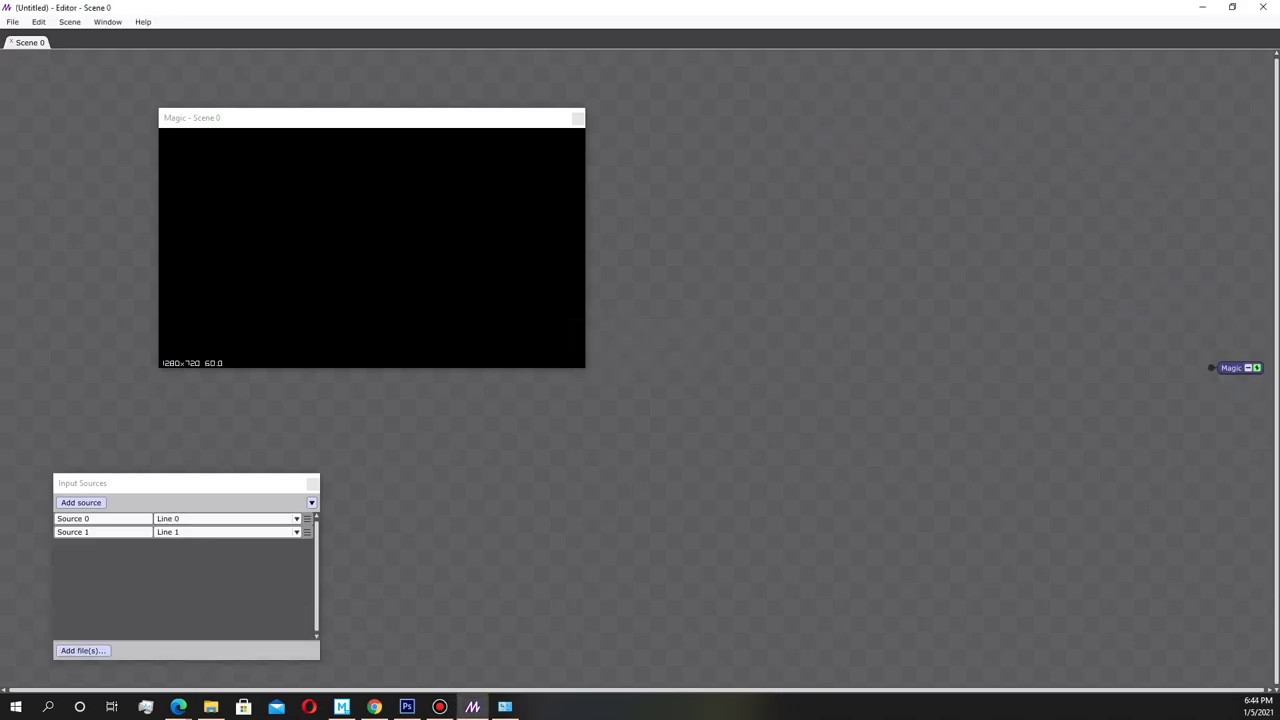
Step: Add a Waveform geometry module linked to the Magic output, placed well above and to the left of the Magic module
{"action": "right_click", "coordinate": [984, 221]}
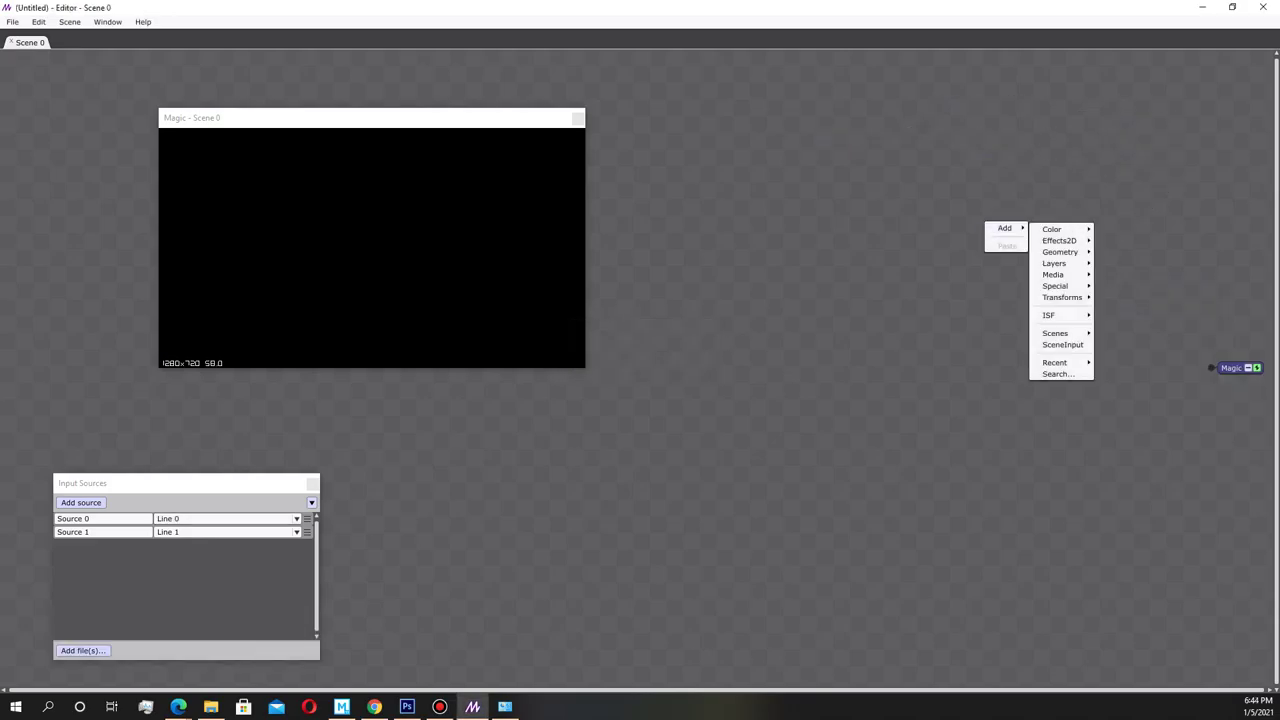
{"action": "key", "text": "Escape"}
{"action": "right_click", "coordinate": [1044, 346]}
{"action": "mouse_move", "coordinate": [1063, 351]}
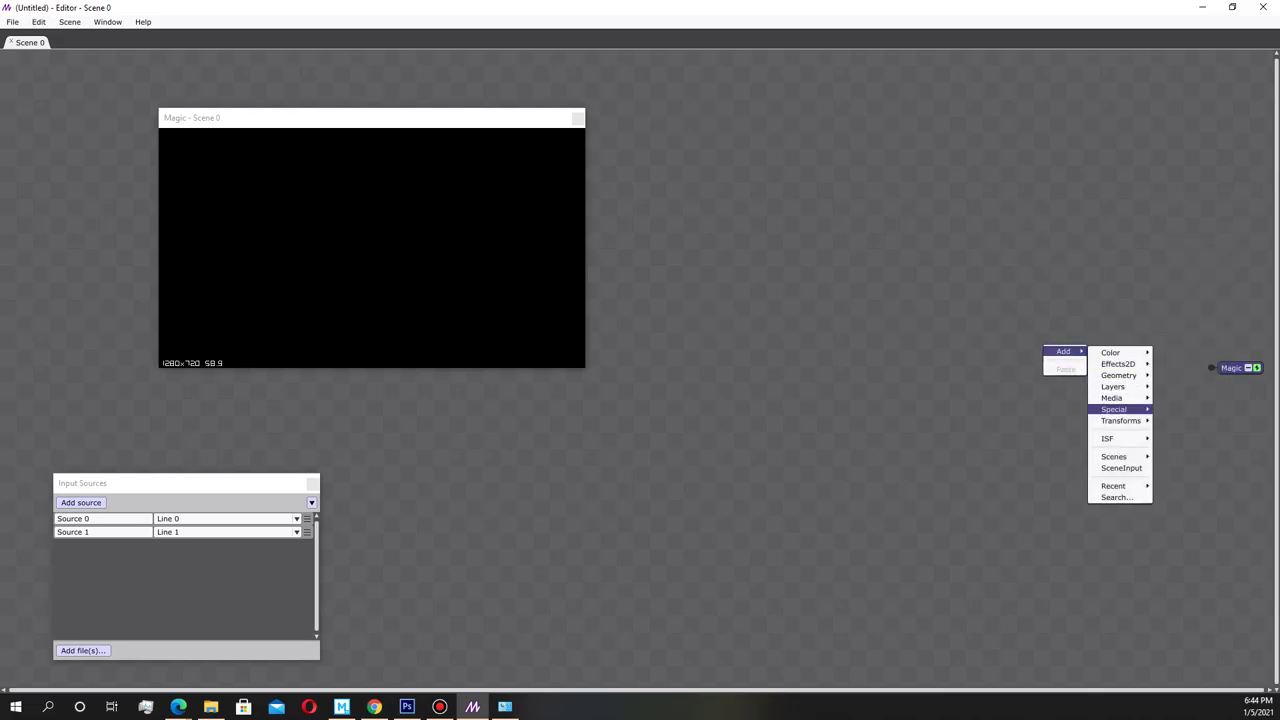
{"action": "mouse_move", "coordinate": [1113, 409]}
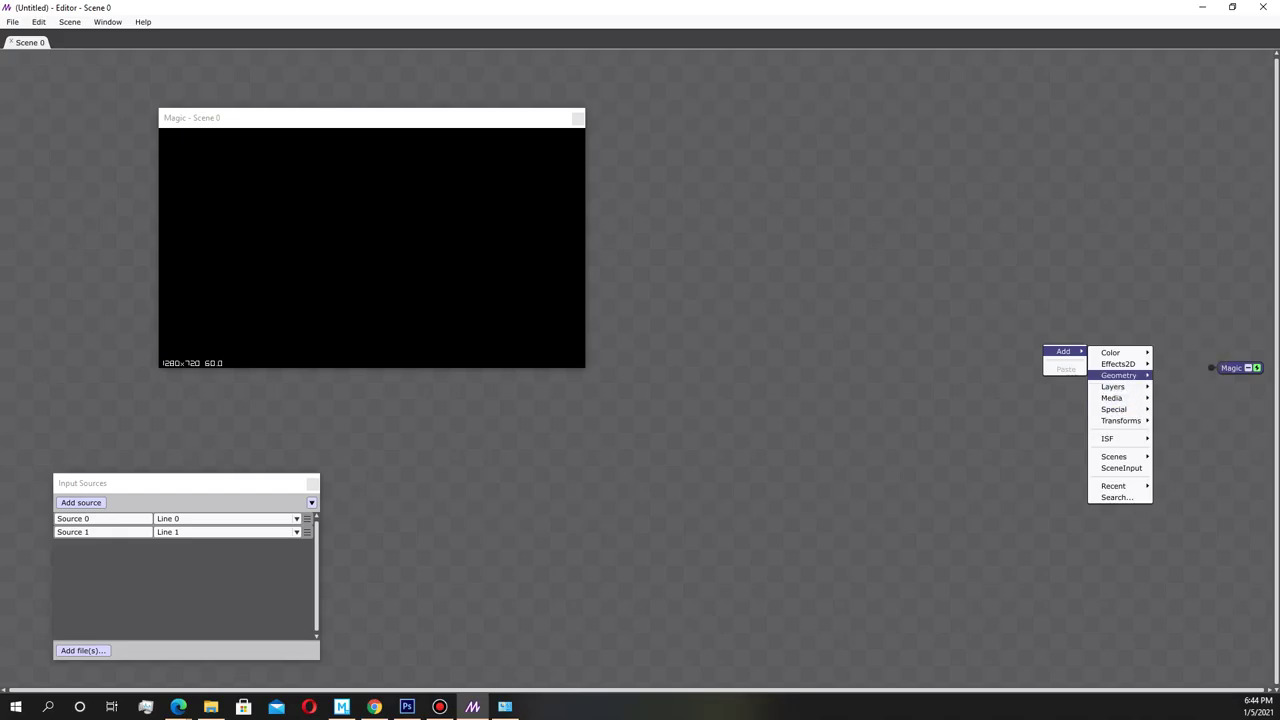
{"action": "mouse_move", "coordinate": [1118, 375]}
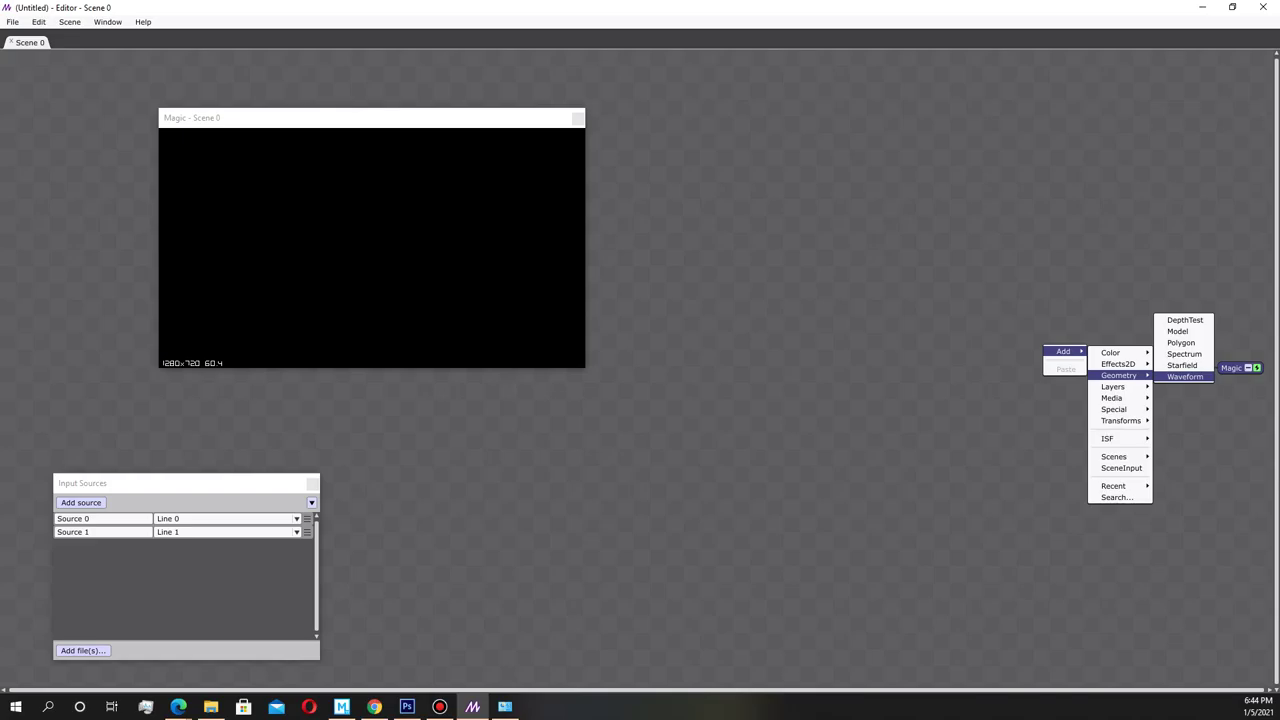
{"action": "left_click", "coordinate": [1184, 376]}
{"action": "left_click_drag", "start_coordinate": [1110, 352], "coordinate": [918, 215]}
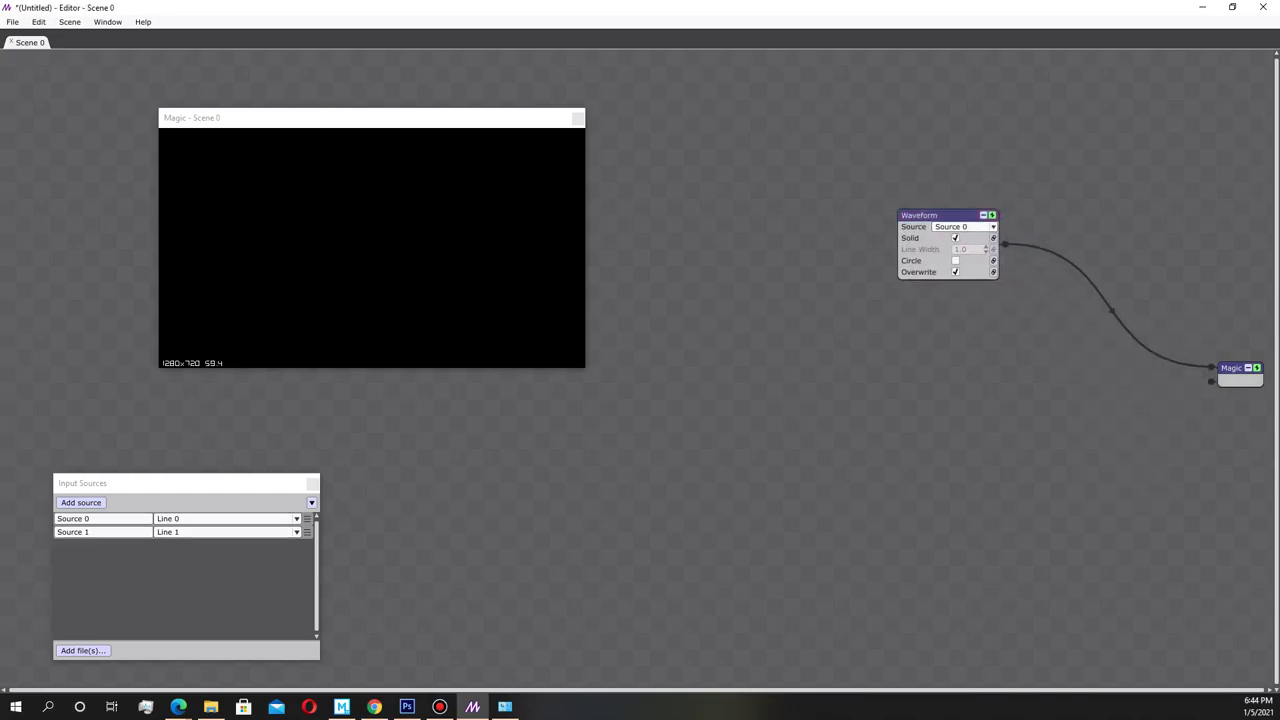
Step: Add the audio file "Pac-Man 2 The New Adventures - Mischief (Sega Genesis Version)" to the input sources and briefly test its playback
{"action": "left_click", "coordinate": [185, 483]}
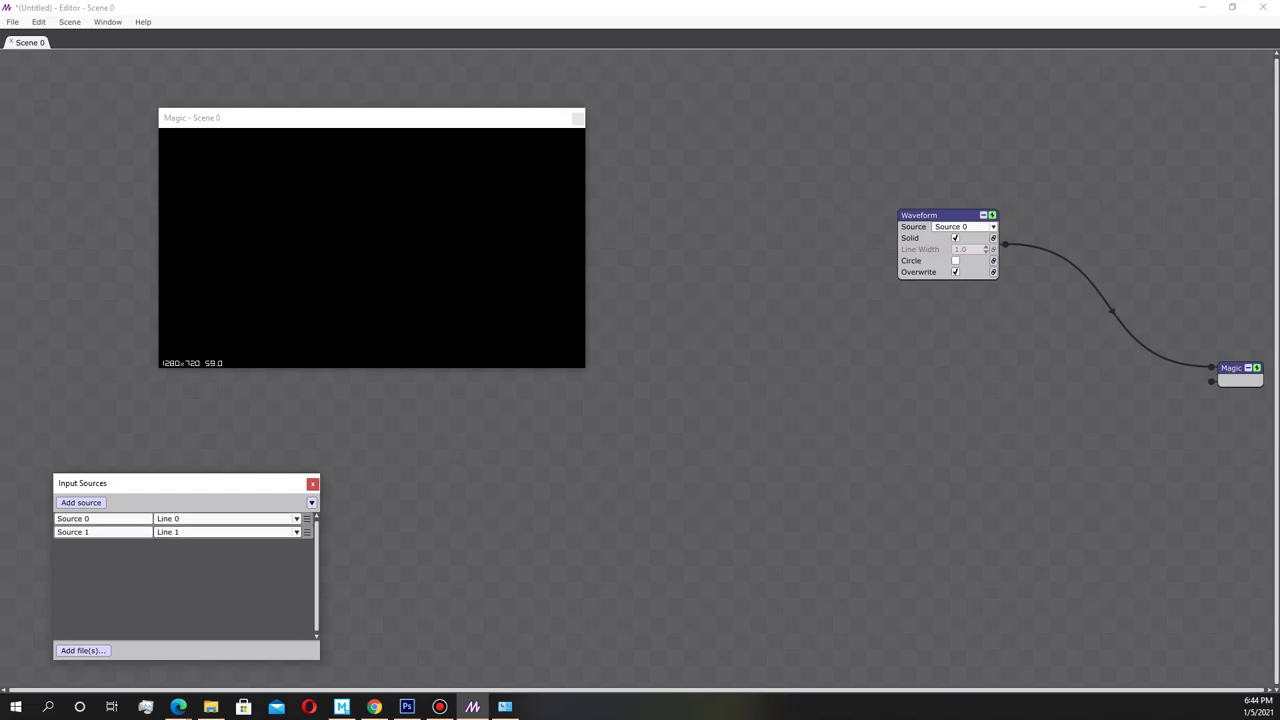
{"action": "left_click", "coordinate": [83, 650]}
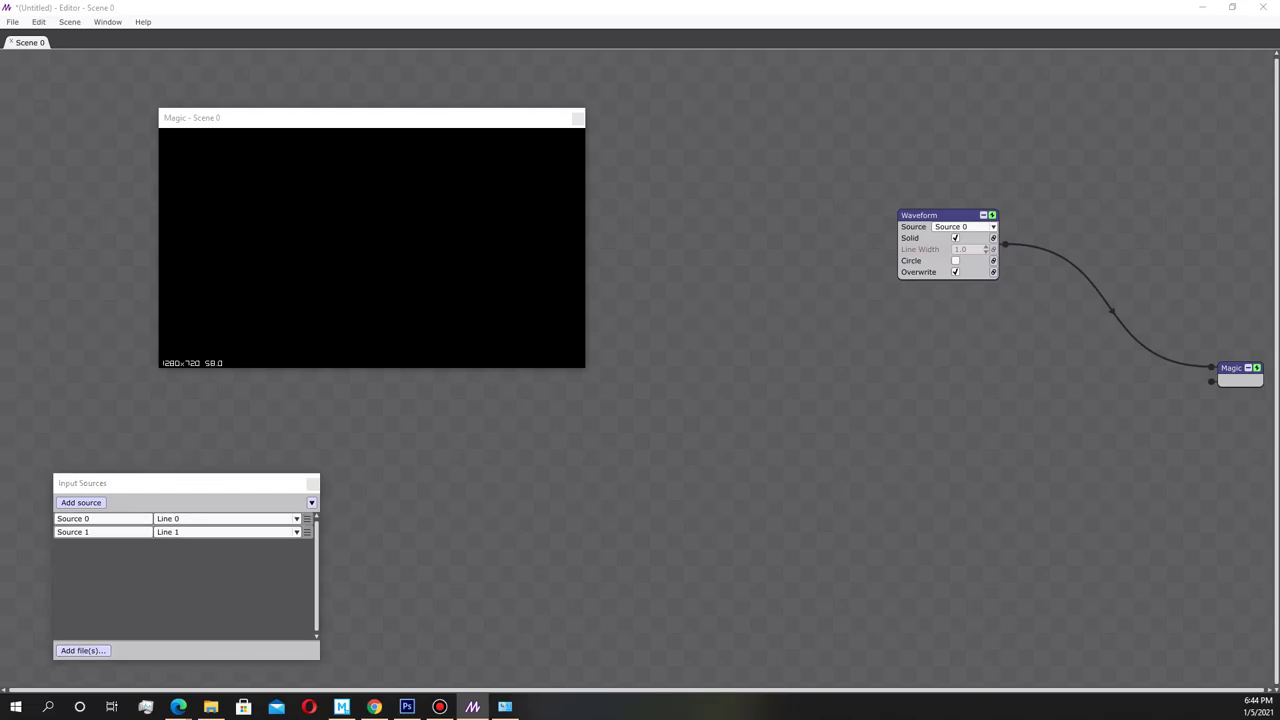
{"action": "left_click_drag", "start_coordinate": [630, 117], "coordinate": [742, 159]}
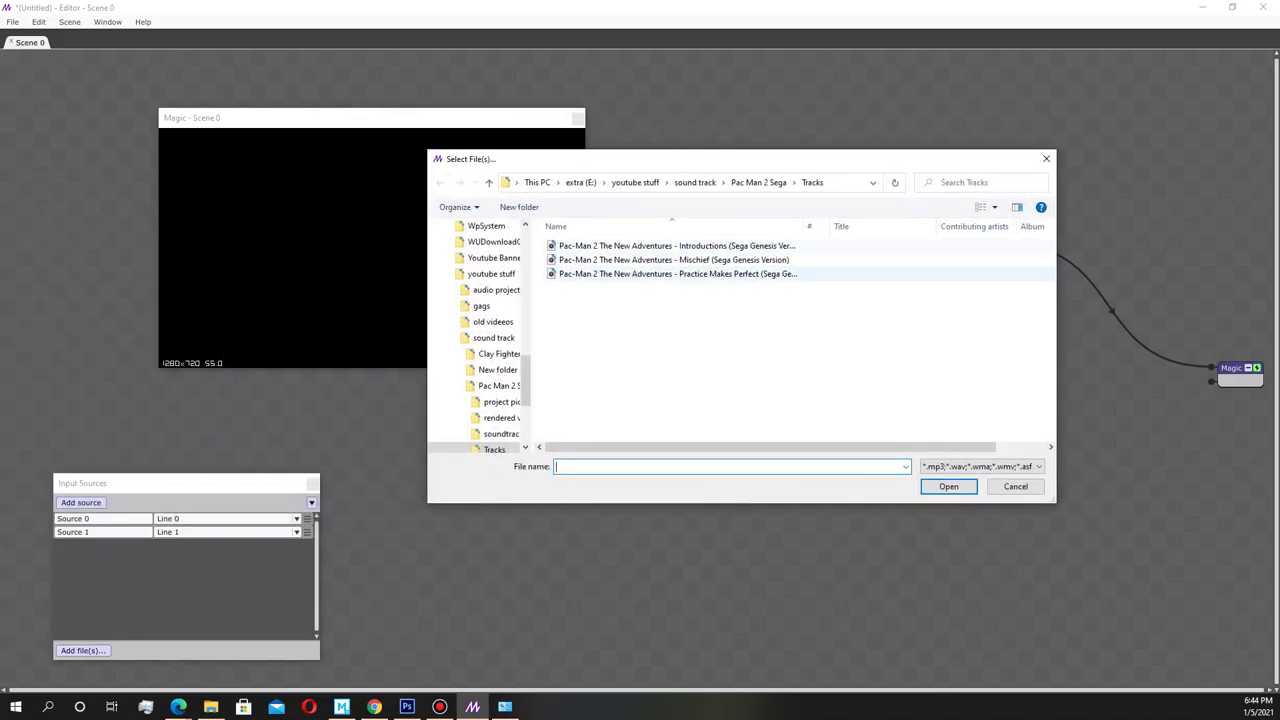
{"action": "left_click", "coordinate": [673, 259]}
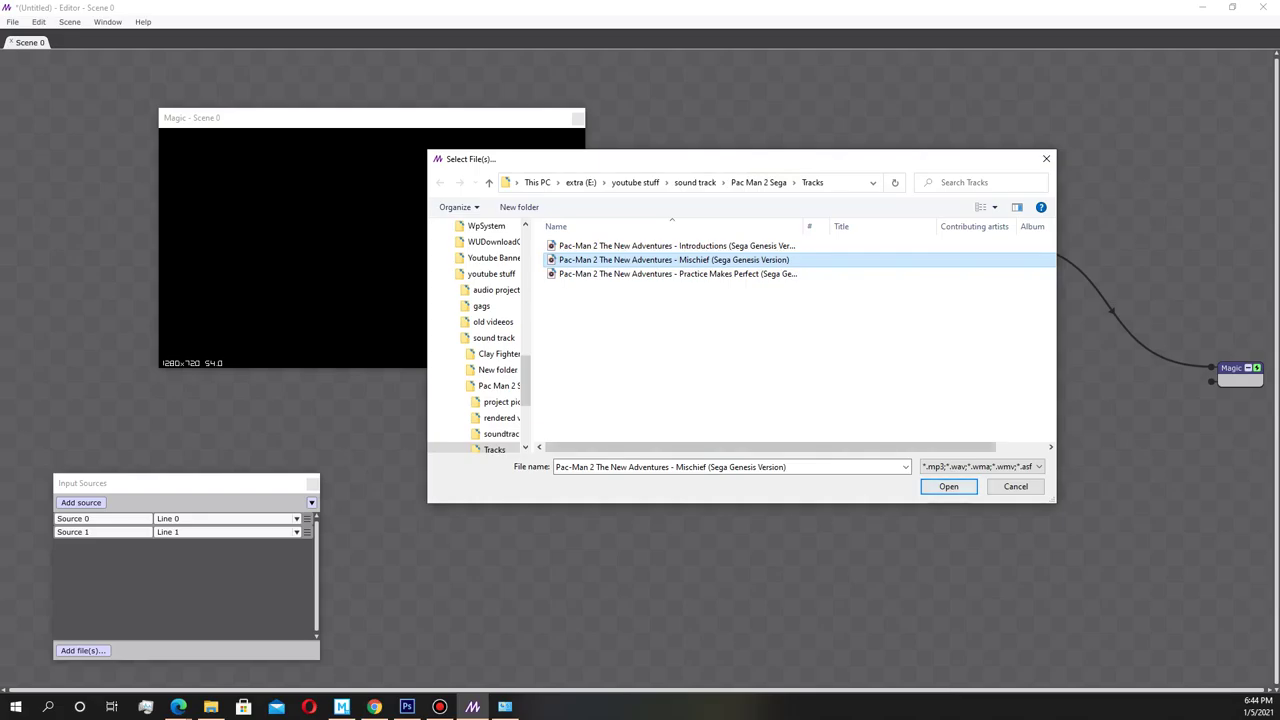
{"action": "left_click", "coordinate": [948, 486]}
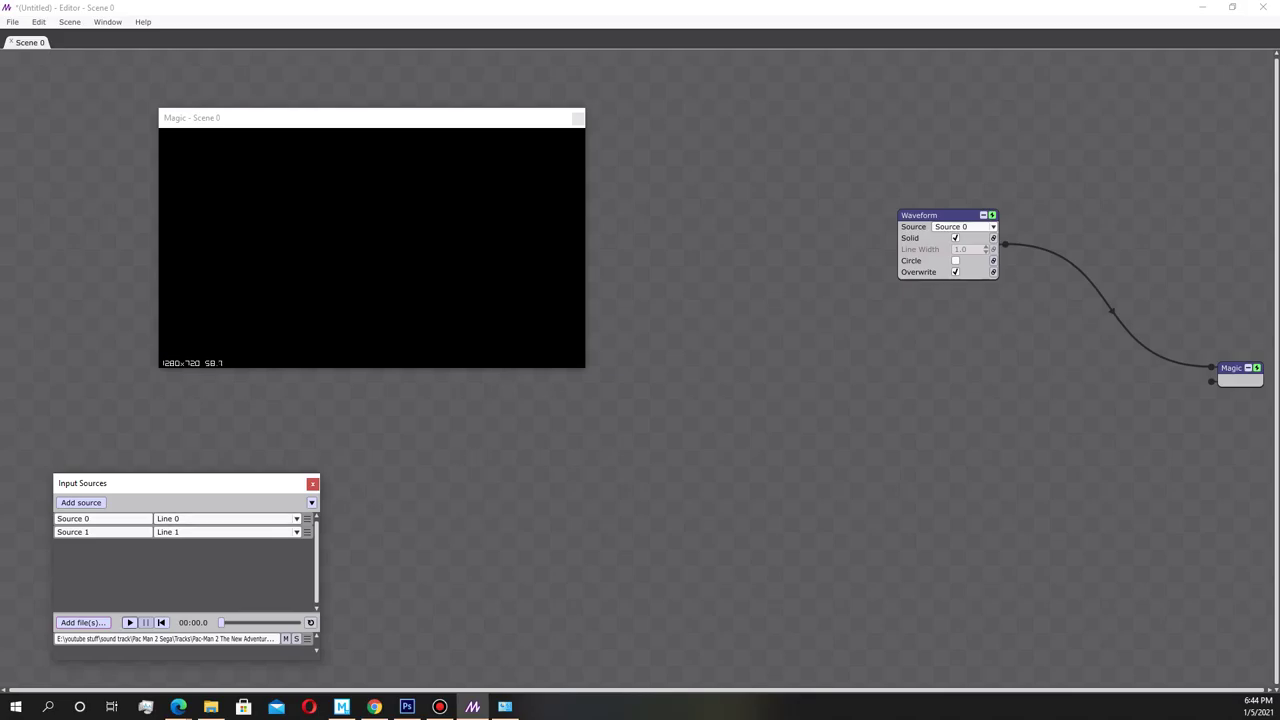
{"action": "key", "text": "space"}
{"action": "key", "text": "space"}
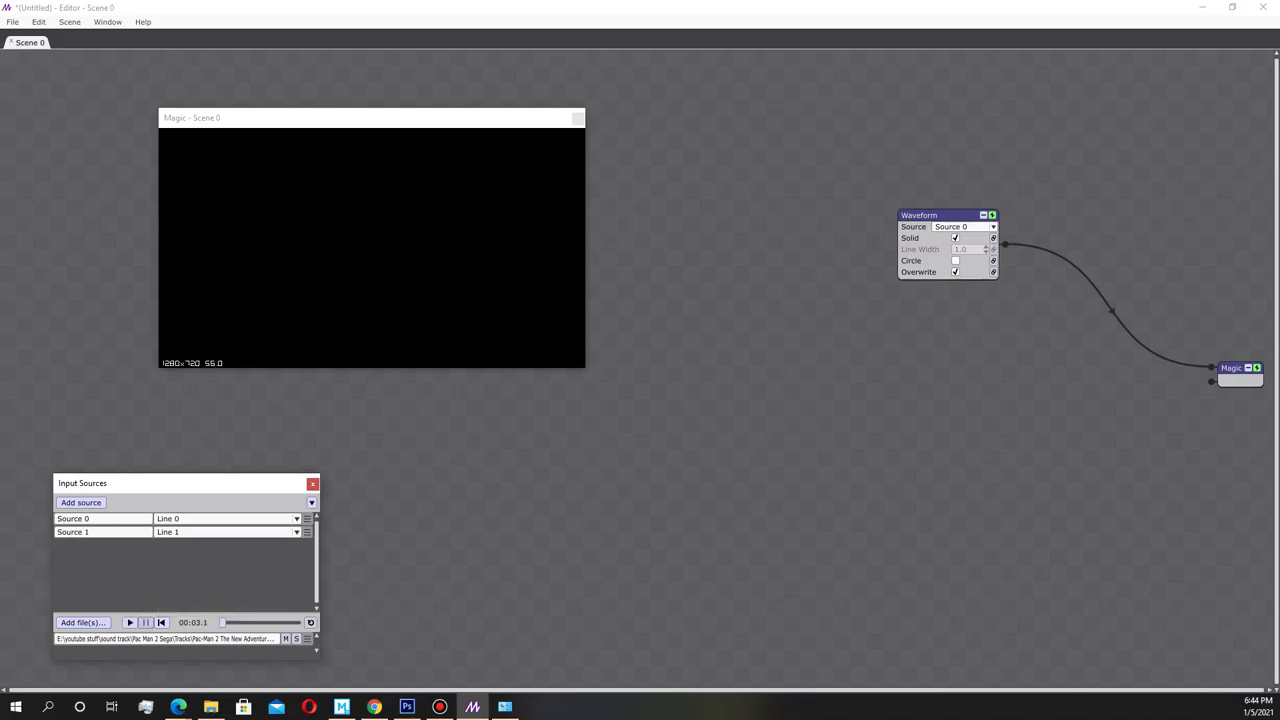
{"action": "left_click", "coordinate": [227, 518]}
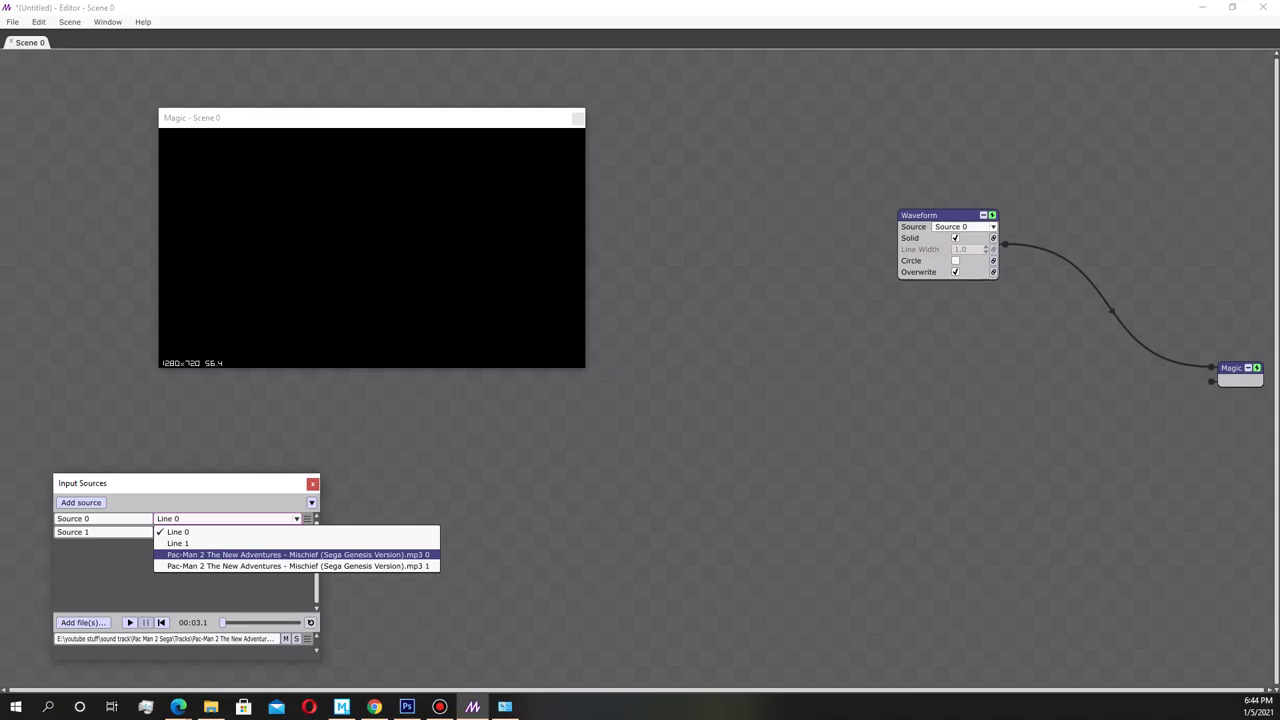
{"action": "key", "text": "Escape"}
{"action": "left_click", "coordinate": [371, 247]}
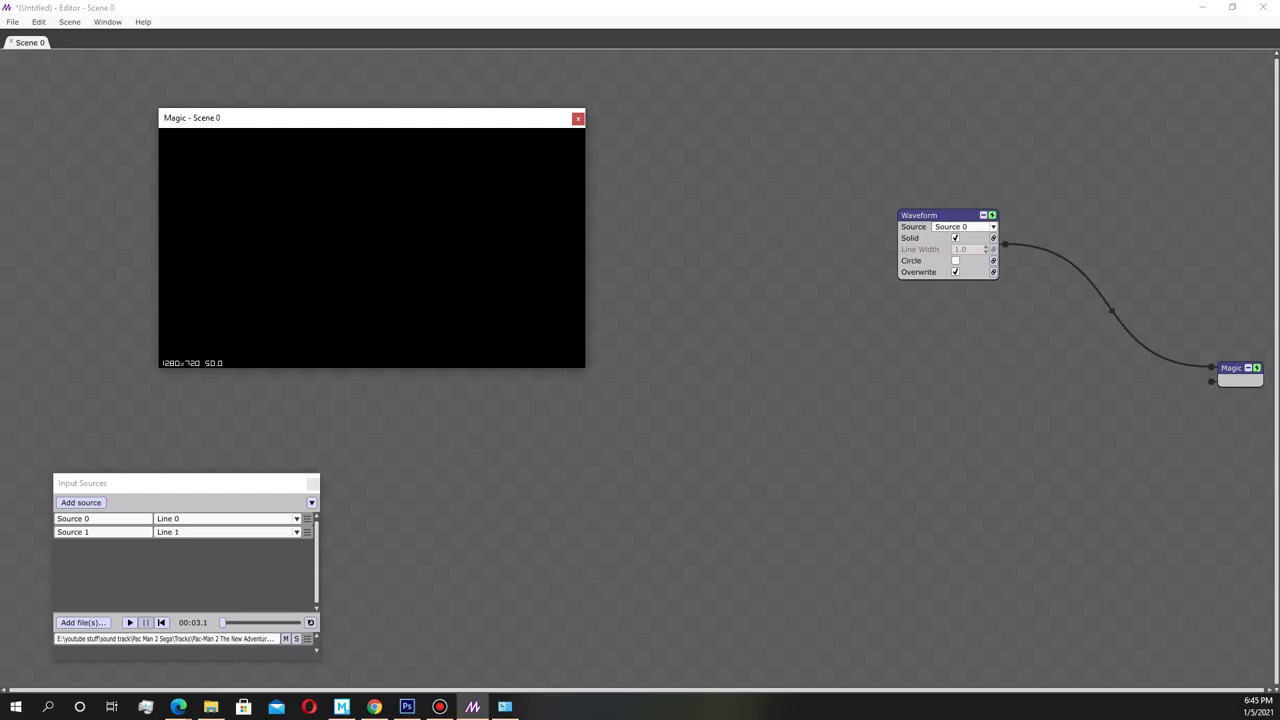
Step: Assign "Pac-Man 2 The New Adventures - Mischief (Sega Genesis Version).mp3 0" as the input for Source 0
{"action": "left_click", "coordinate": [227, 518]}
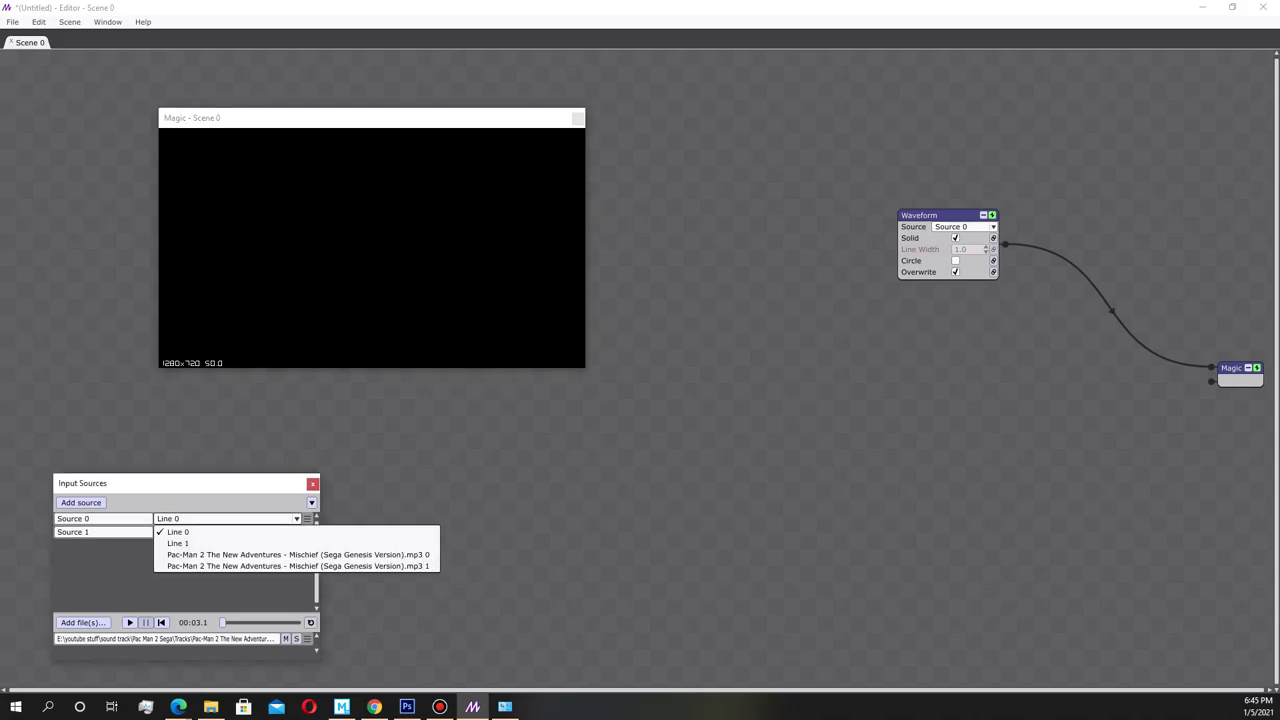
{"action": "left_click", "coordinate": [227, 554]}
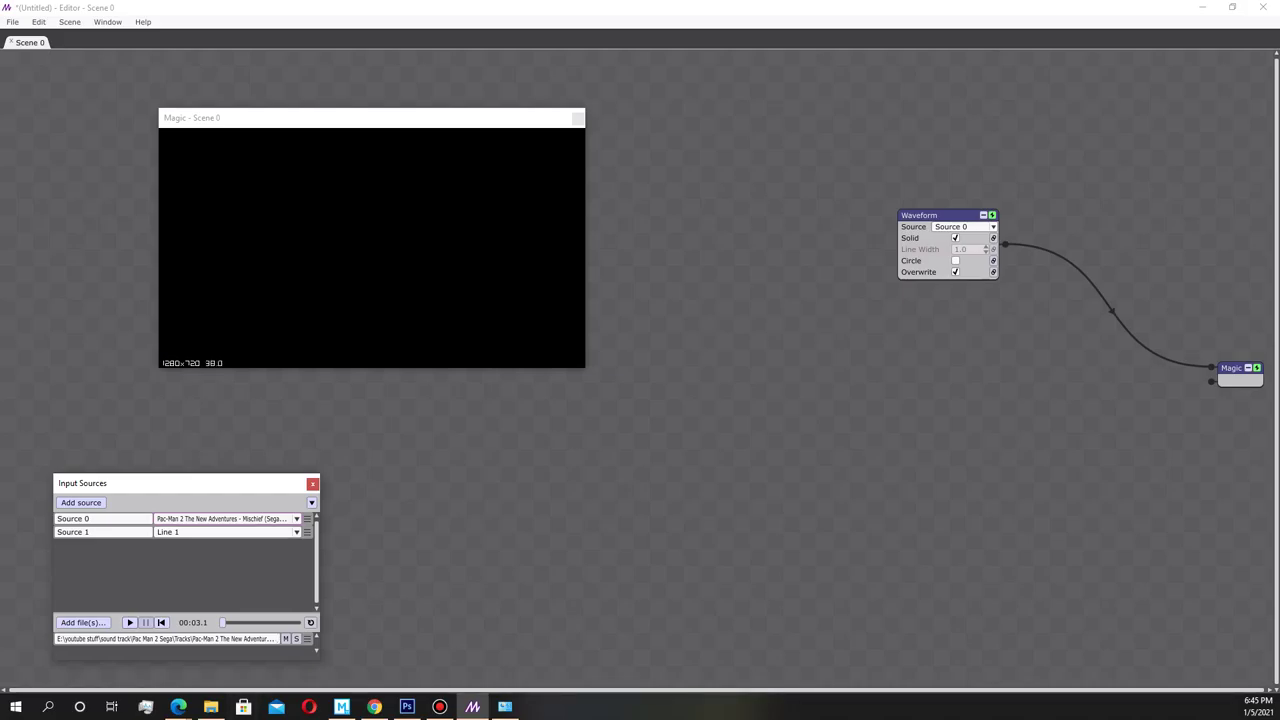
Step: Play the Mischief track briefly to preview the unscaled waveform, and pause it
{"action": "key", "text": "space"}
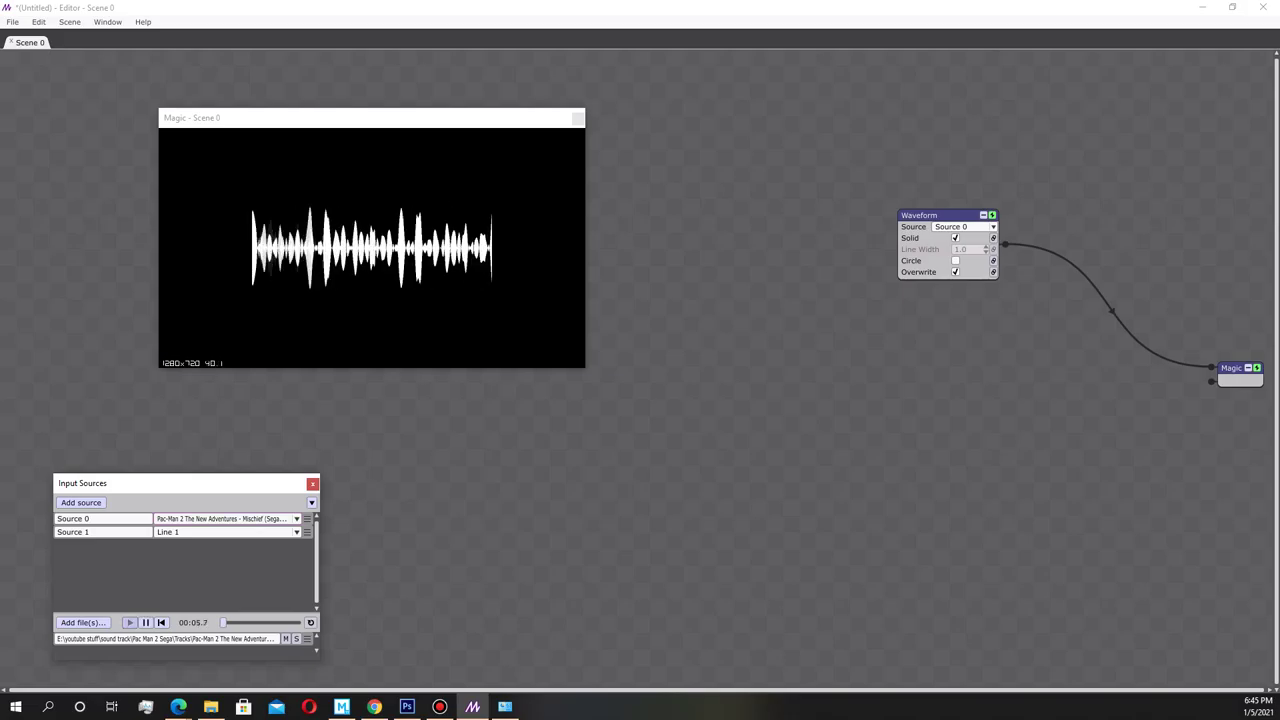
{"action": "key", "text": "space"}
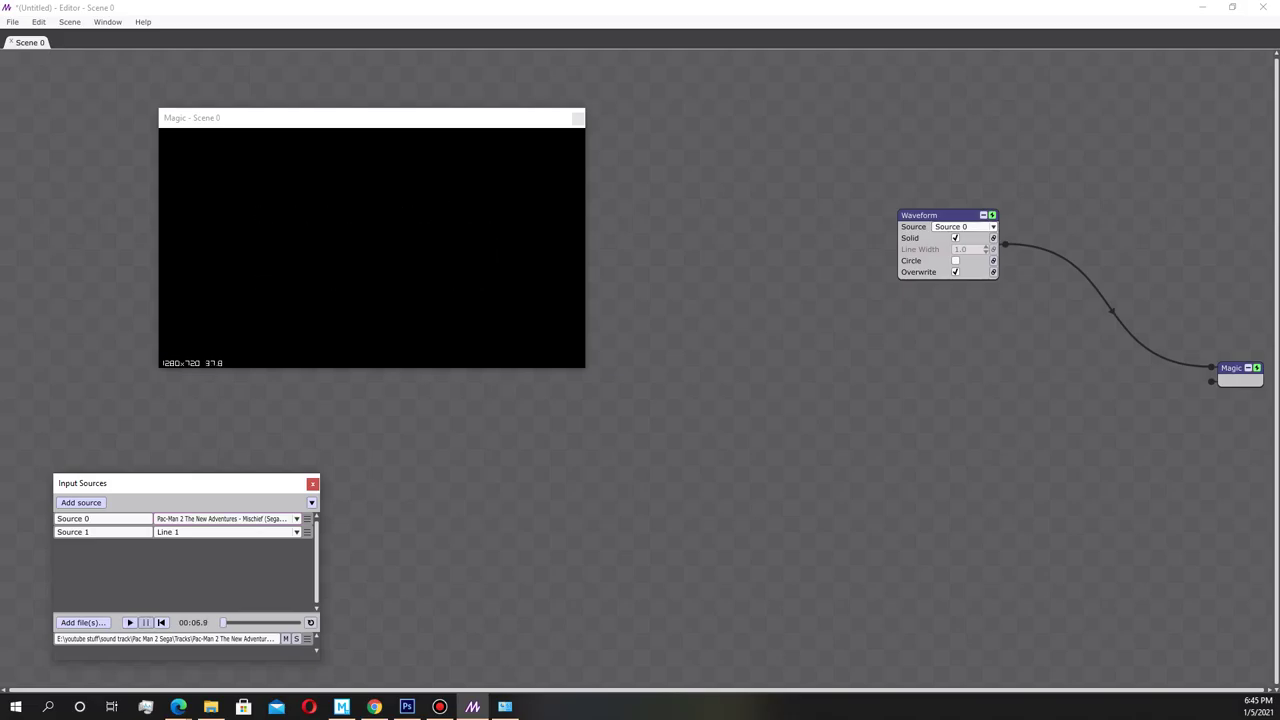
Step: Insert a Scale module into the link between Waveform and Magic, with Waveform moved further up and Scale placed close beside it
{"action": "left_click_drag", "start_coordinate": [940, 215], "coordinate": [867, 170]}
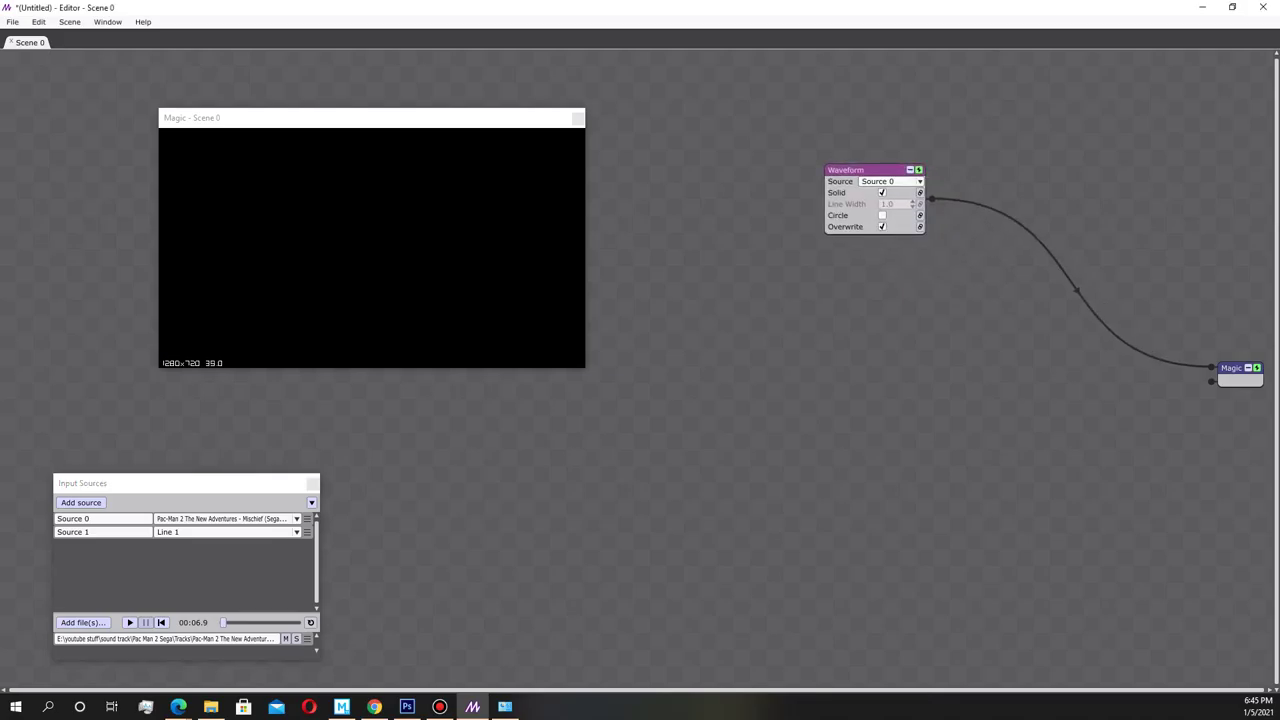
{"action": "right_click", "coordinate": [1068, 280]}
{"action": "mouse_move", "coordinate": [1030, 286]}
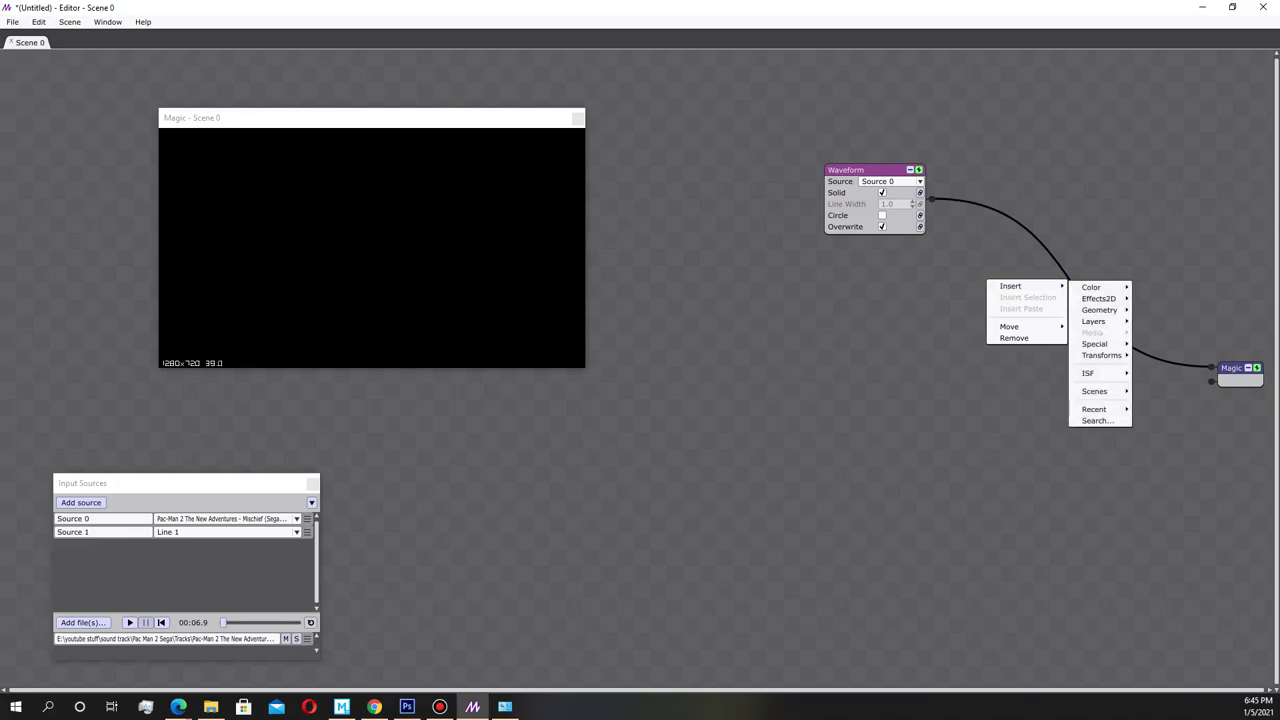
{"action": "mouse_move", "coordinate": [1098, 287]}
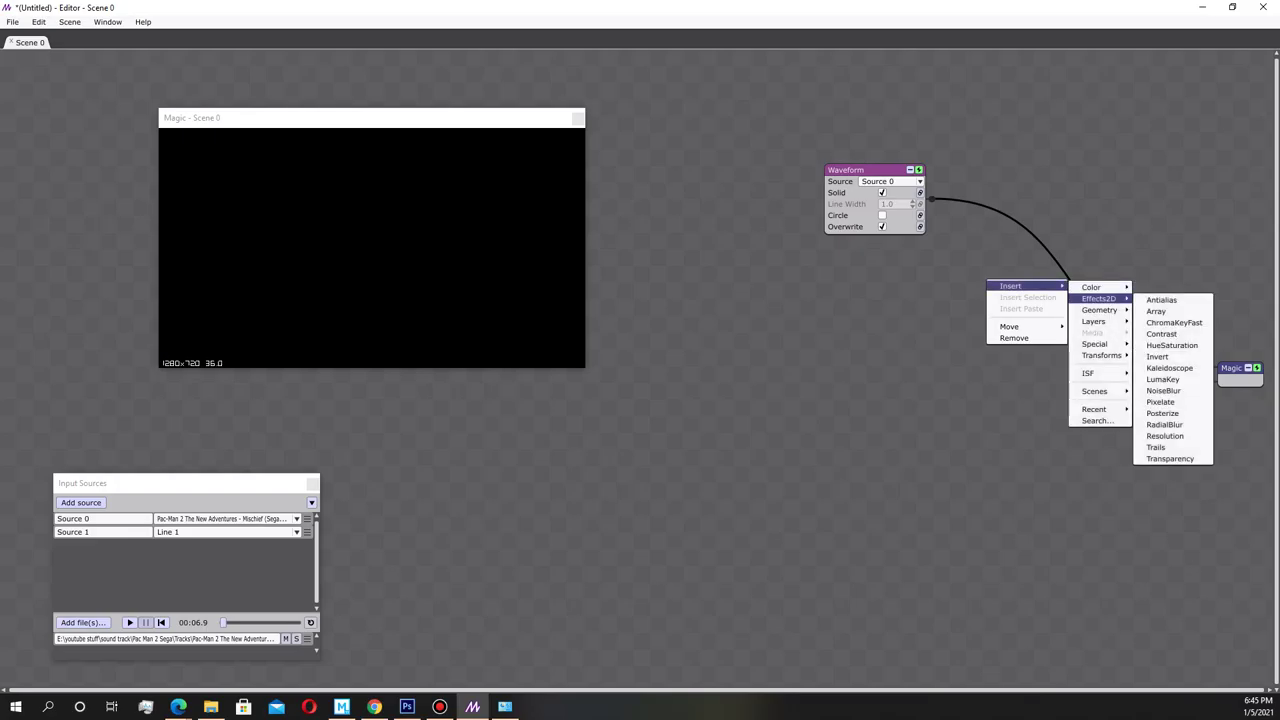
{"action": "mouse_move", "coordinate": [1094, 321]}
{"action": "mouse_move", "coordinate": [1095, 344]}
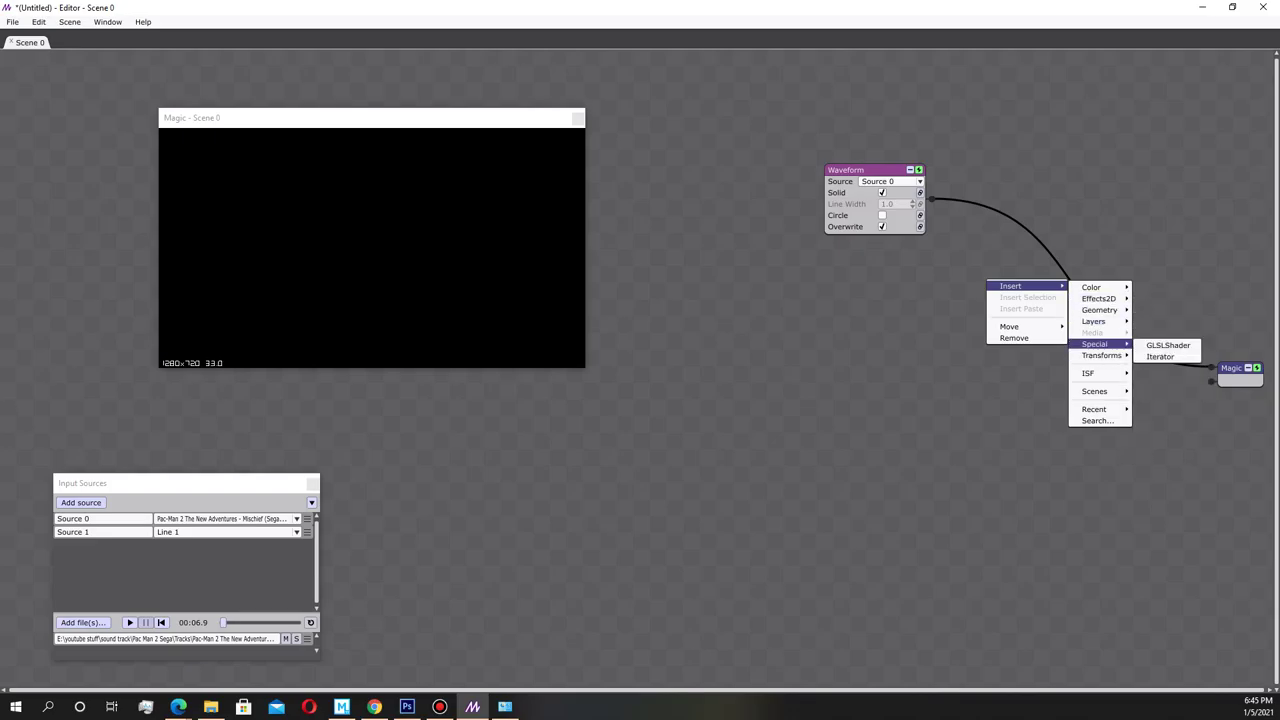
{"action": "mouse_move", "coordinate": [1090, 373]}
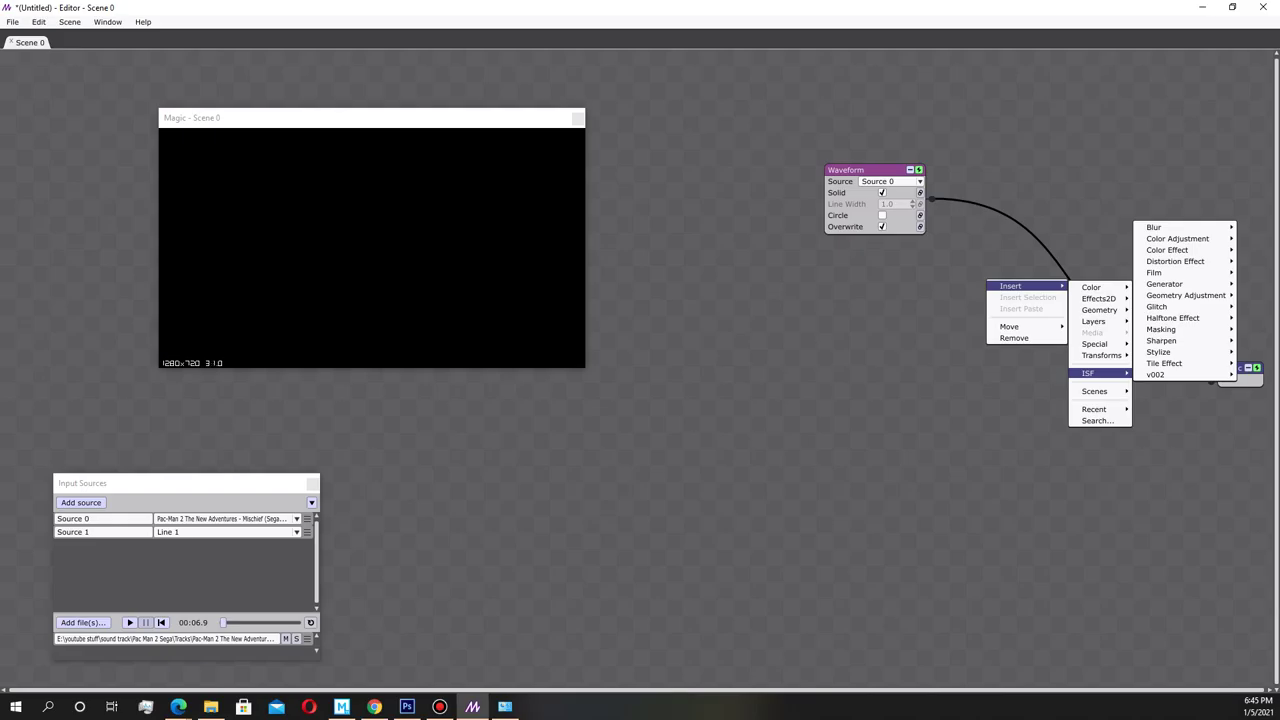
{"action": "mouse_move", "coordinate": [1094, 409]}
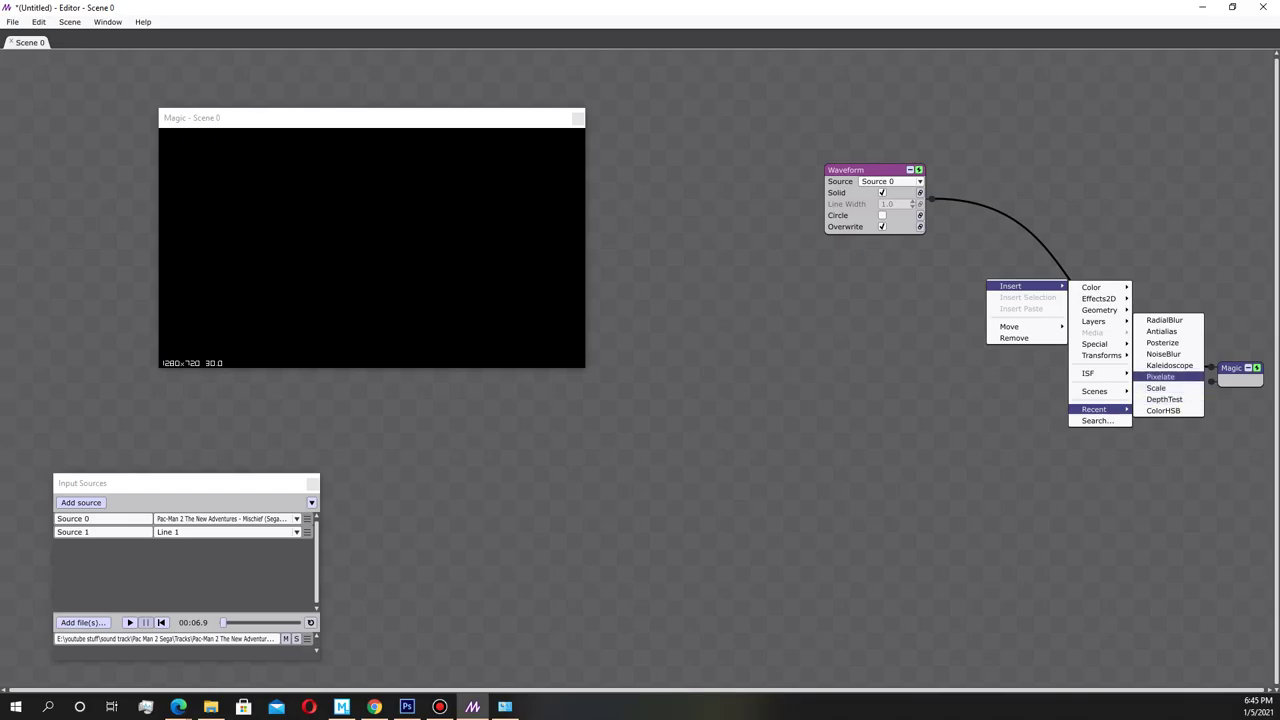
{"action": "left_click", "coordinate": [1156, 388]}
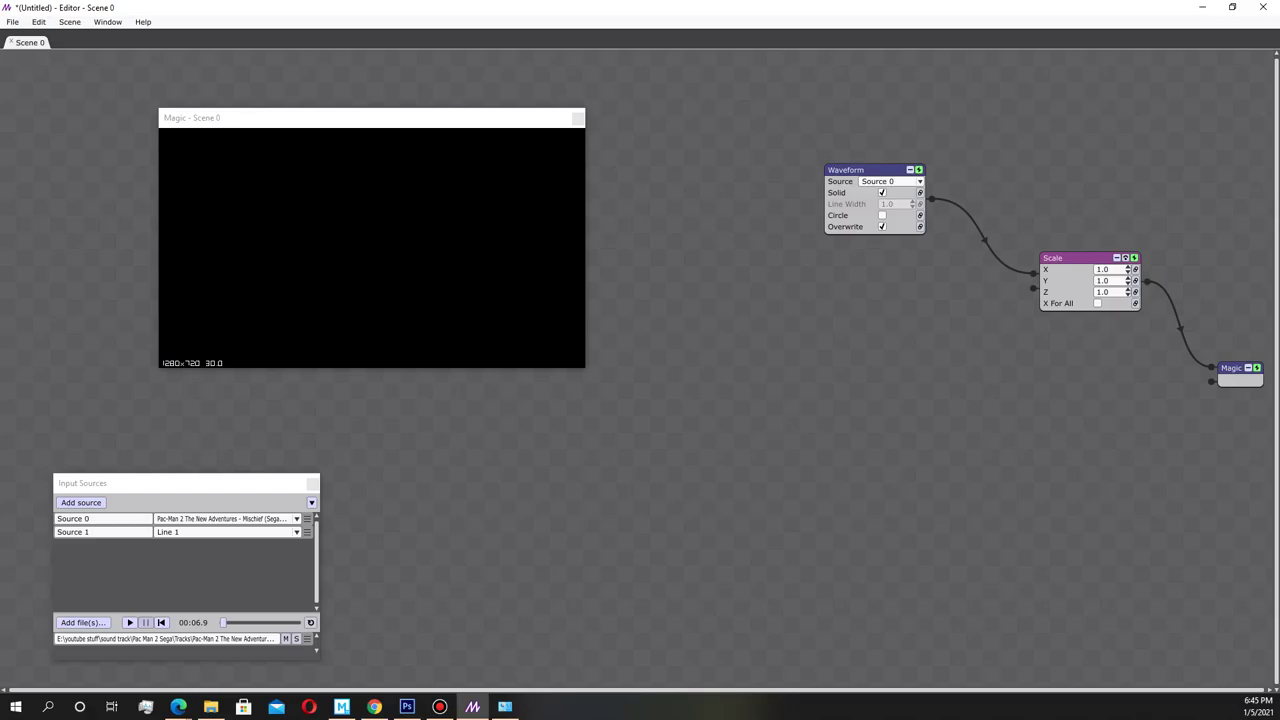
{"action": "left_click_drag", "start_coordinate": [1078, 258], "coordinate": [1019, 240]}
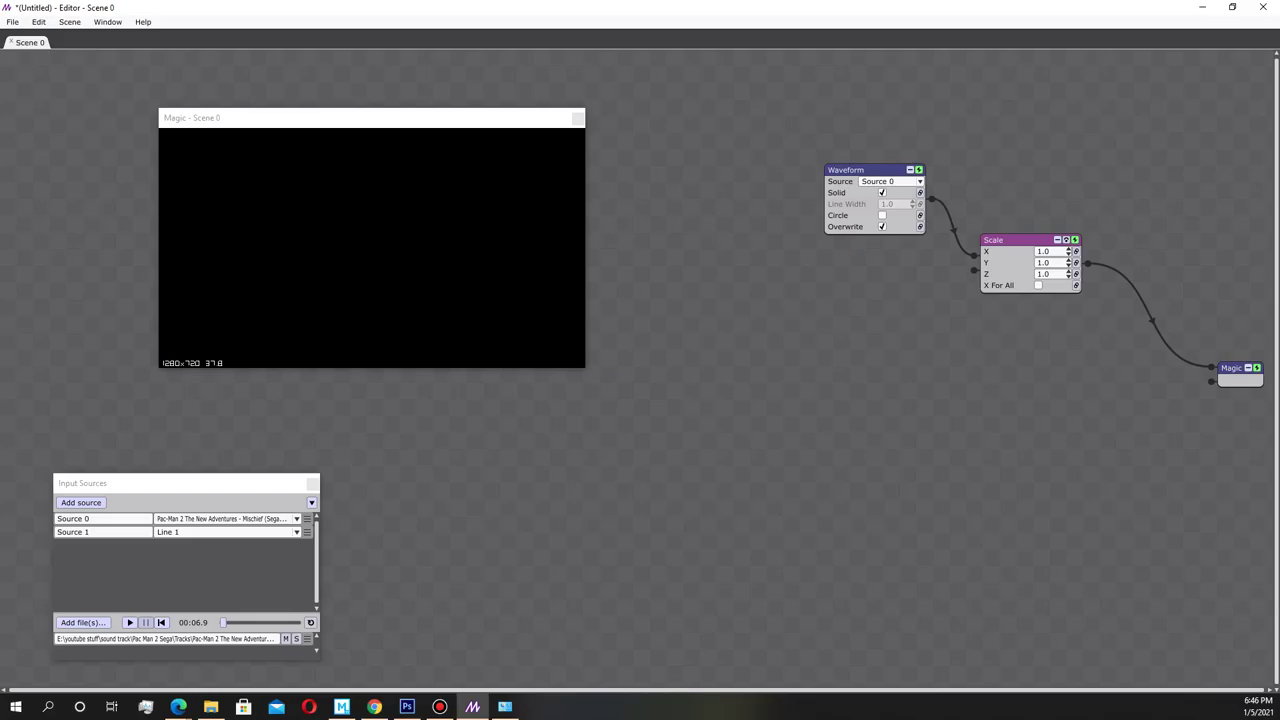
Step: Set the Scale module's X to 1.8 while the track plays, pause playback, and move the Waveform module further away from Scale
{"action": "left_click", "coordinate": [129, 622]}
{"action": "left_click_drag", "start_coordinate": [1068, 251], "coordinate": [1068, 226]}
{"action": "scroll", "coordinate": [1045, 251], "scroll_direction": "down", "scroll_amount": 3}
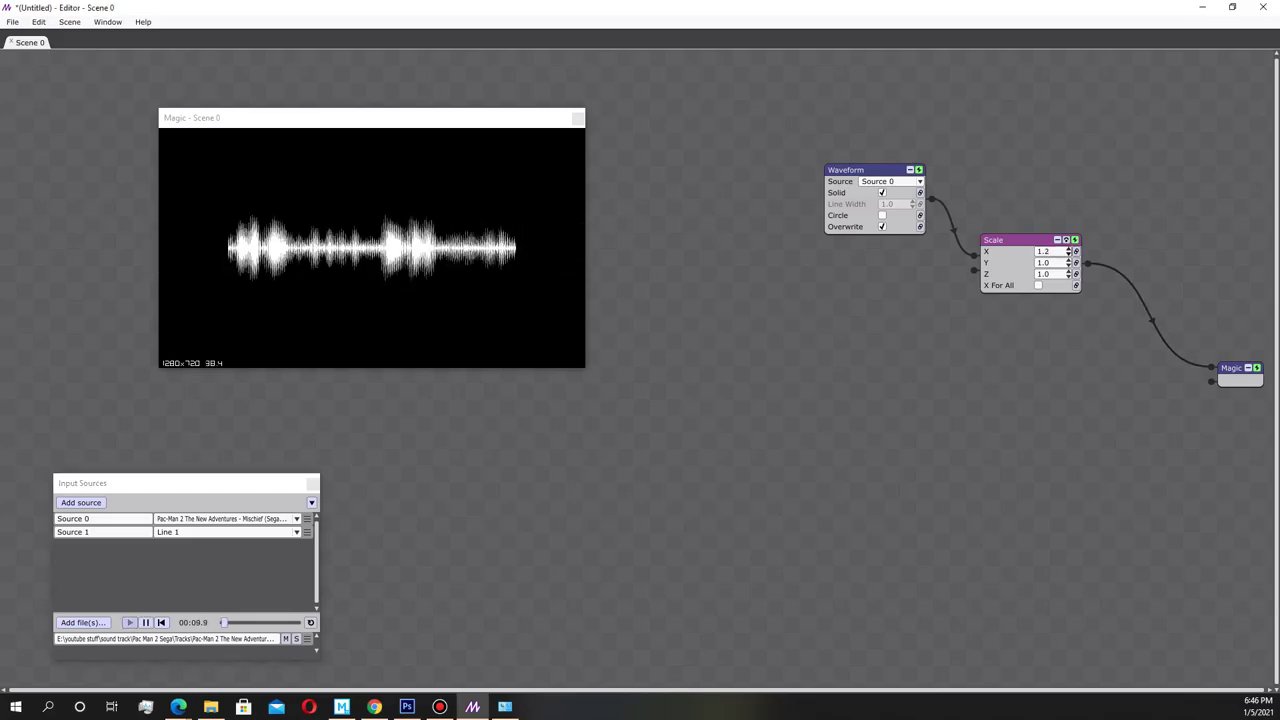
{"action": "scroll", "coordinate": [1045, 251], "scroll_direction": "up", "scroll_amount": 5}
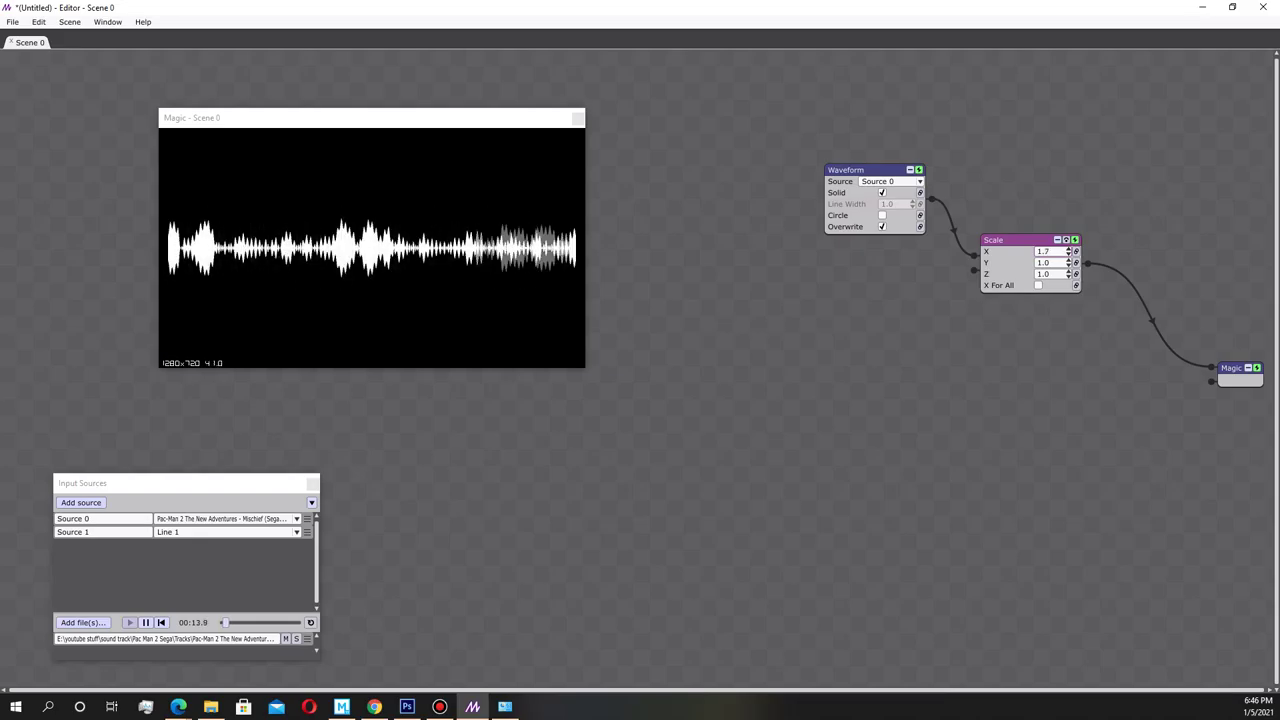
{"action": "scroll", "coordinate": [1045, 251], "scroll_direction": "up", "scroll_amount": 1}
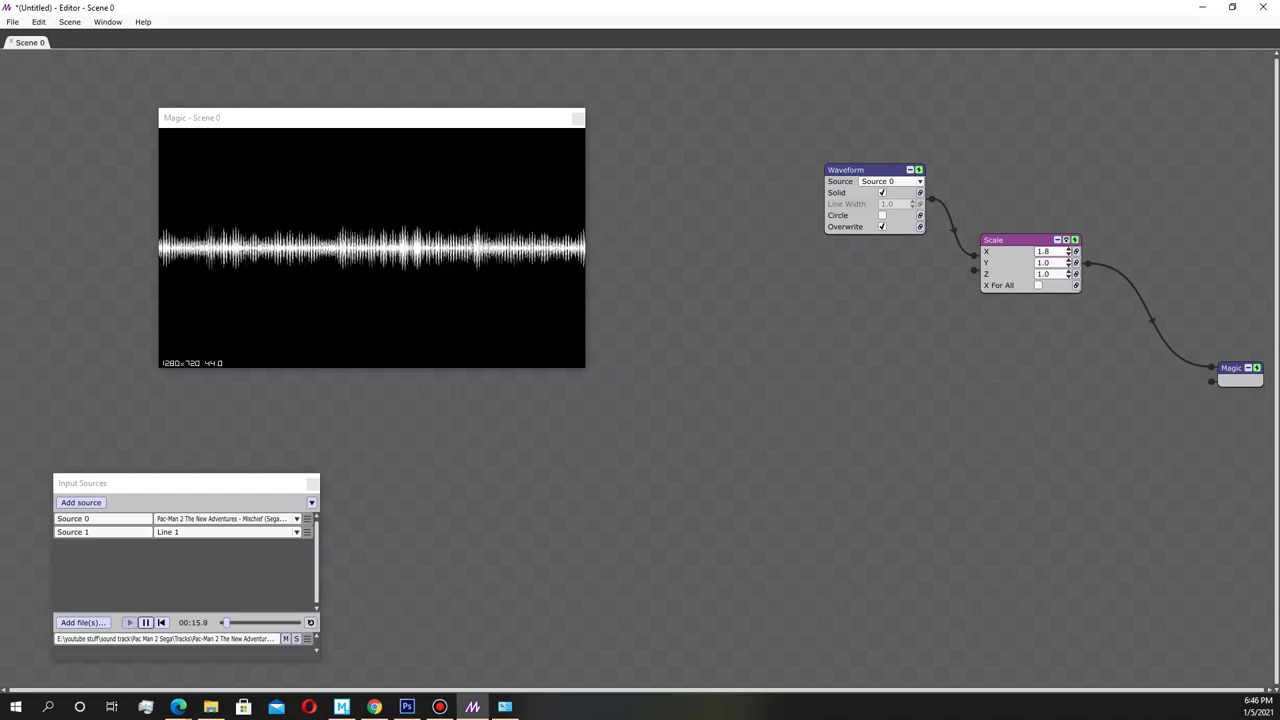
{"action": "left_click", "coordinate": [145, 622]}
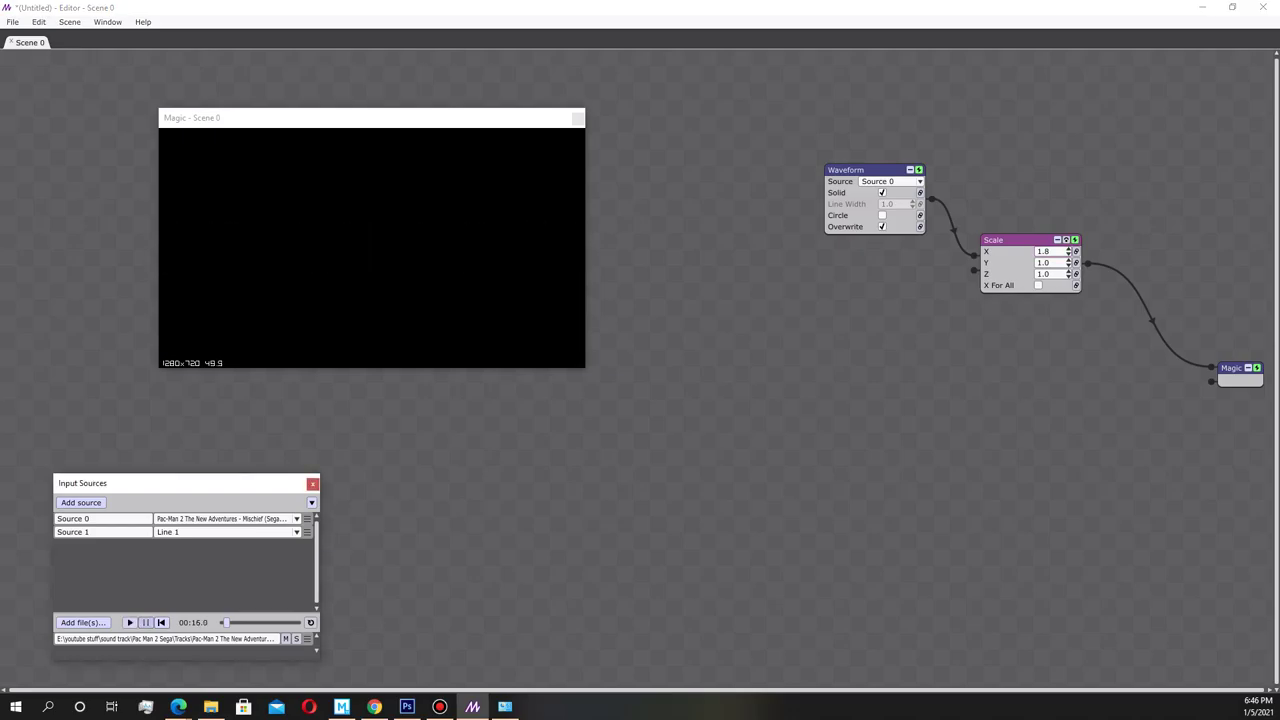
{"action": "left_click", "coordinate": [1020, 240]}
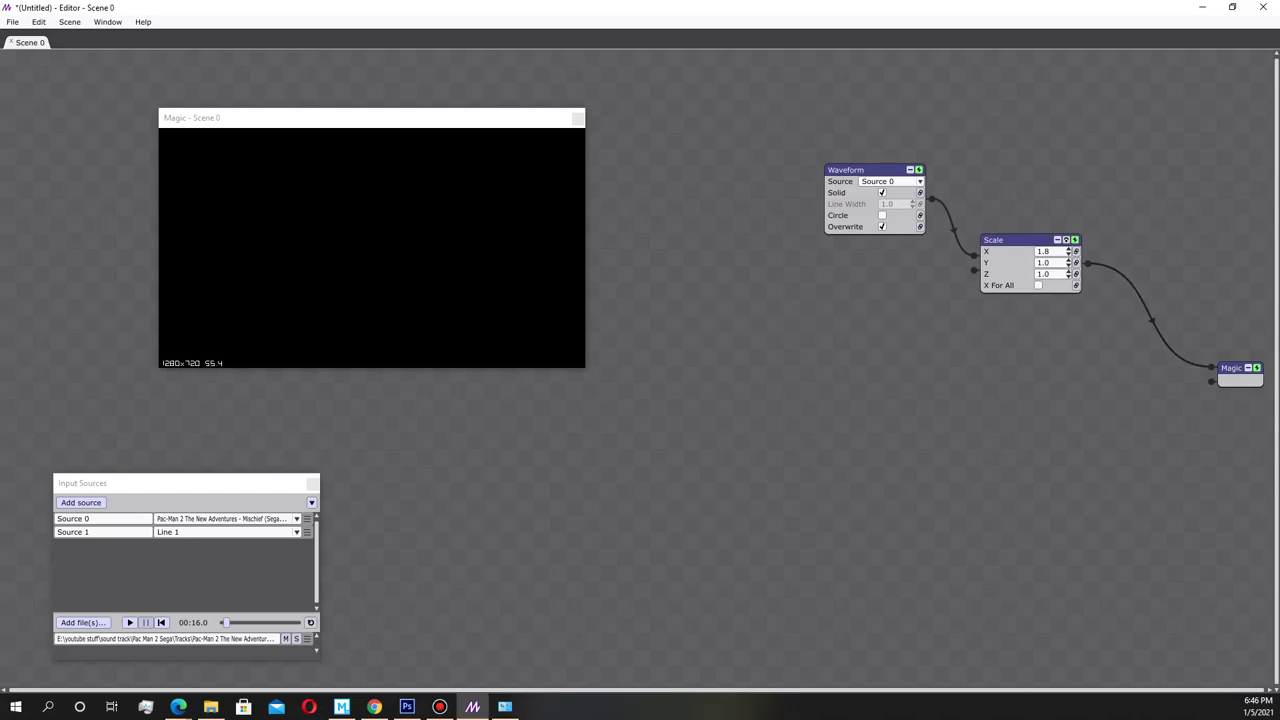
{"action": "left_click_drag", "start_coordinate": [865, 170], "coordinate": [794, 179]}
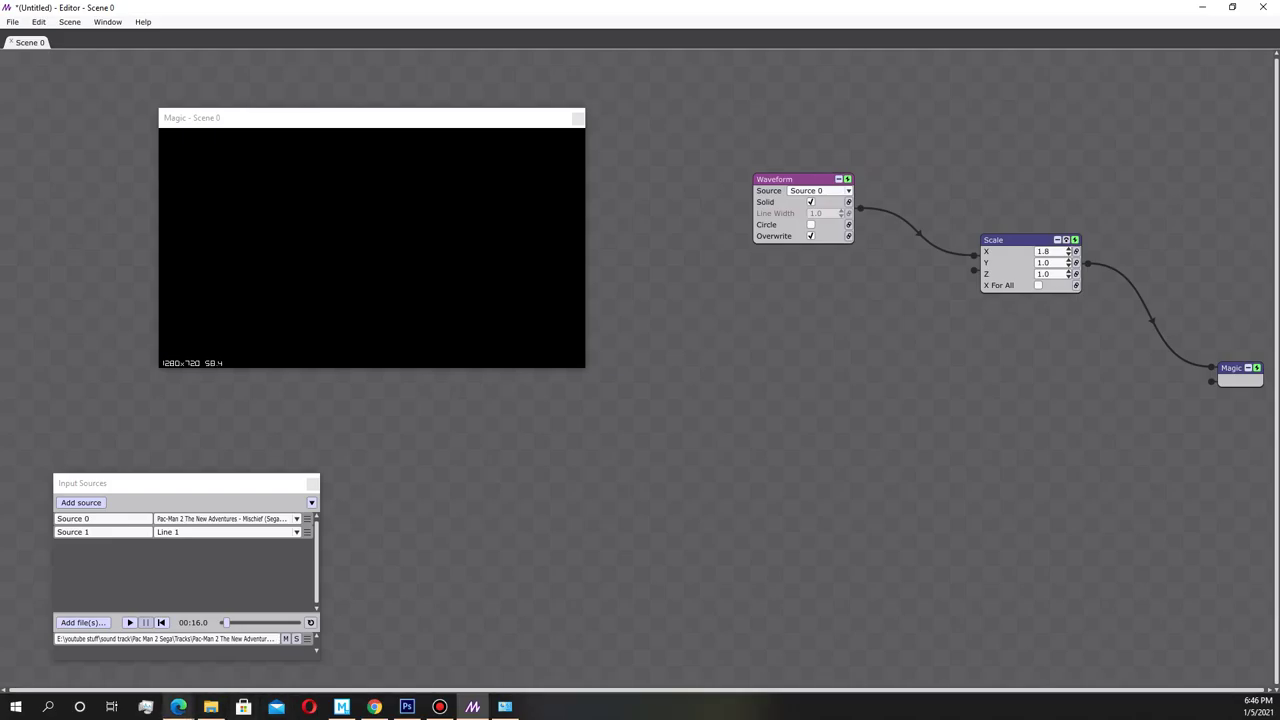
Step: Switch to Edge and examine the waveform in the YouTube video "Clay Fighter Gensis ost Icky Bod Clay Stage", returning to Magic when finished
{"action": "mouse_move", "coordinate": [178, 706]}
{"action": "left_click", "coordinate": [110, 640]}
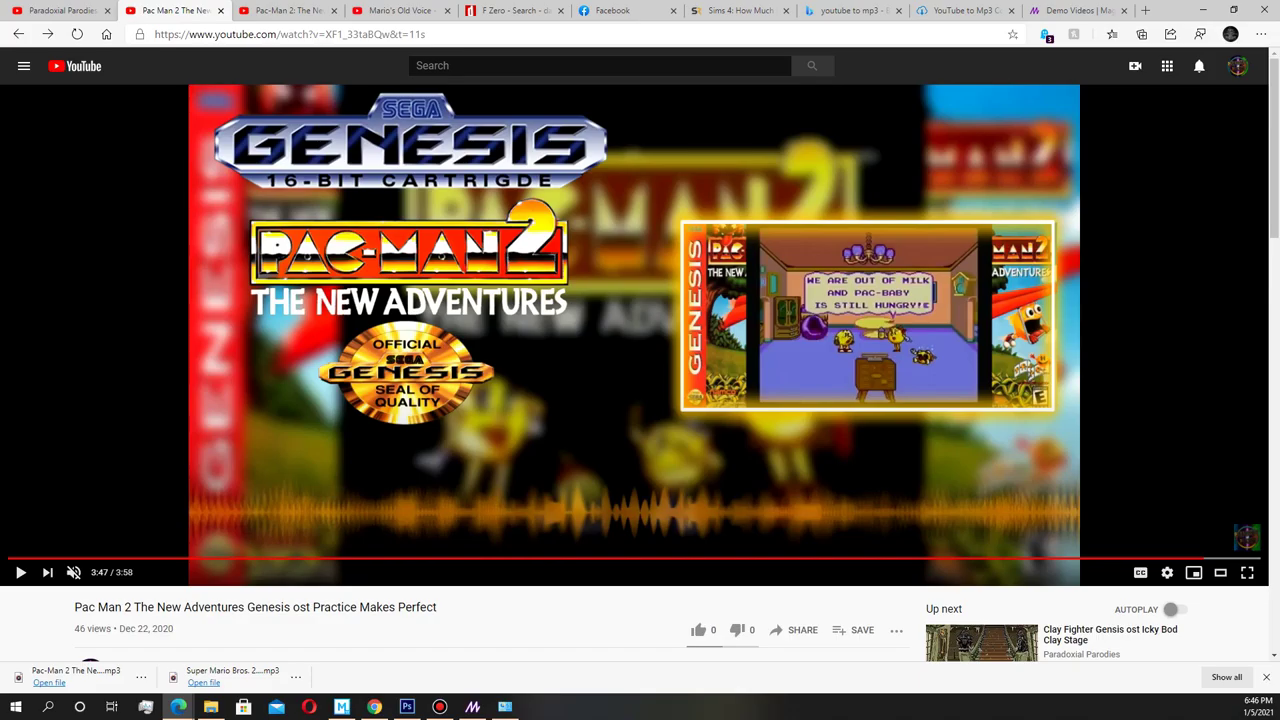
{"action": "scroll", "coordinate": [640, 370], "scroll_direction": "down", "scroll_amount": 3}
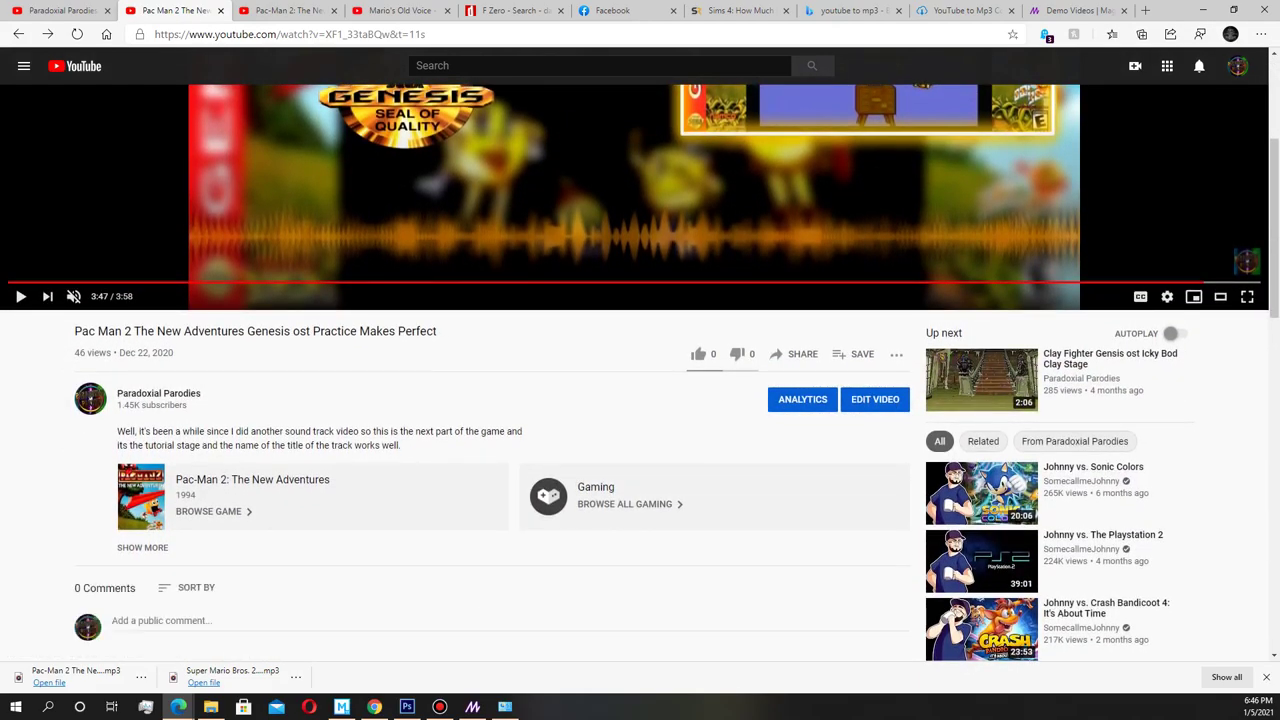
{"action": "left_click", "coordinate": [980, 380]}
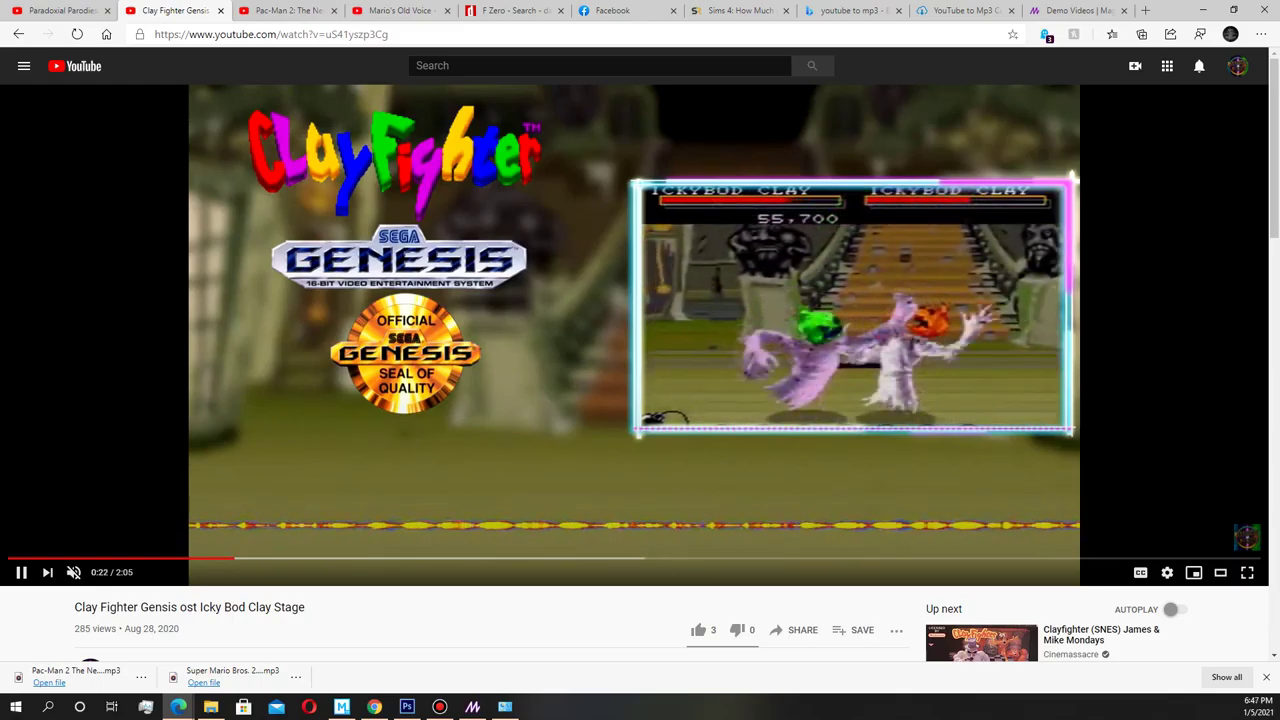
{"action": "left_click", "coordinate": [68, 11]}
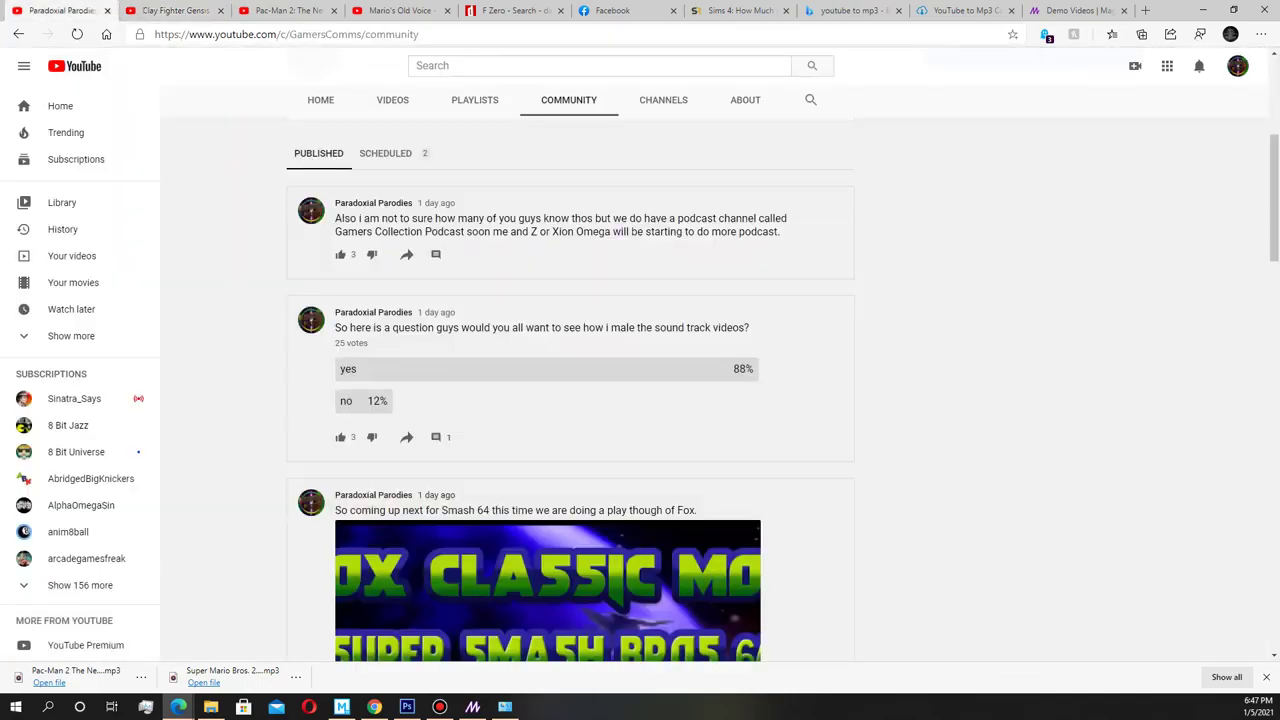
{"action": "key", "text": "ctrl+Tab"}
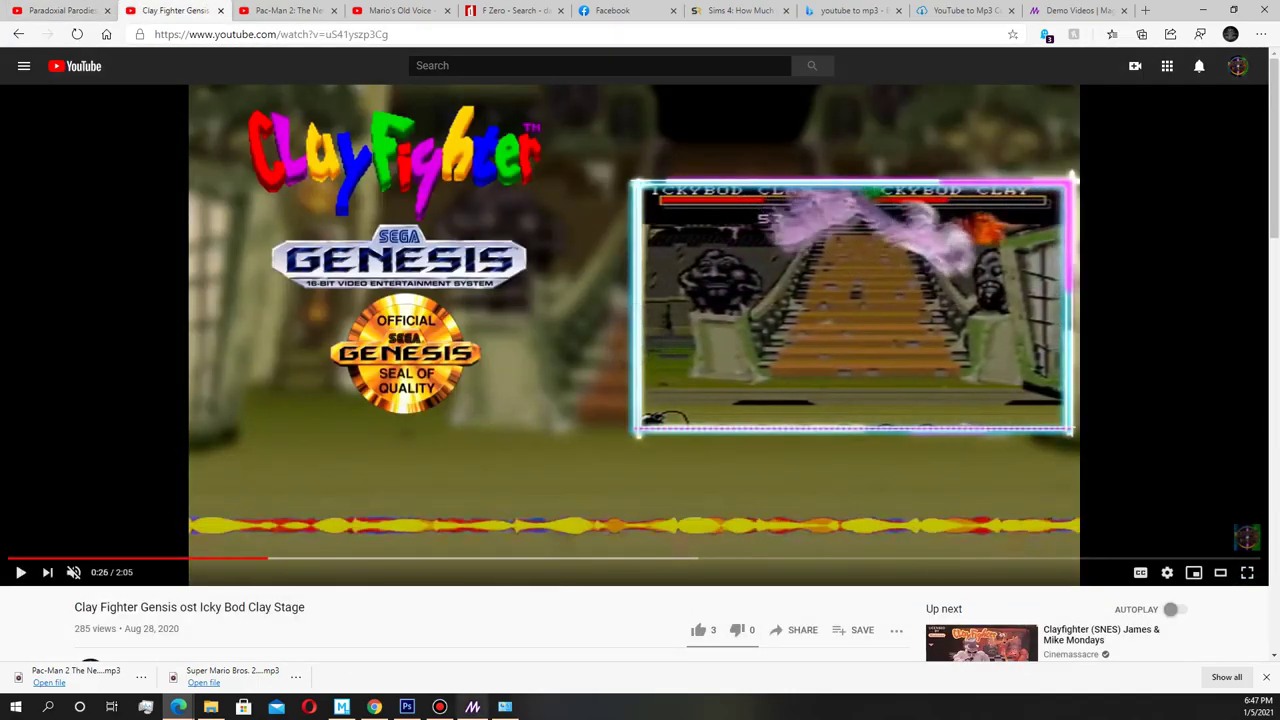
{"action": "key", "text": "alt+Tab"}
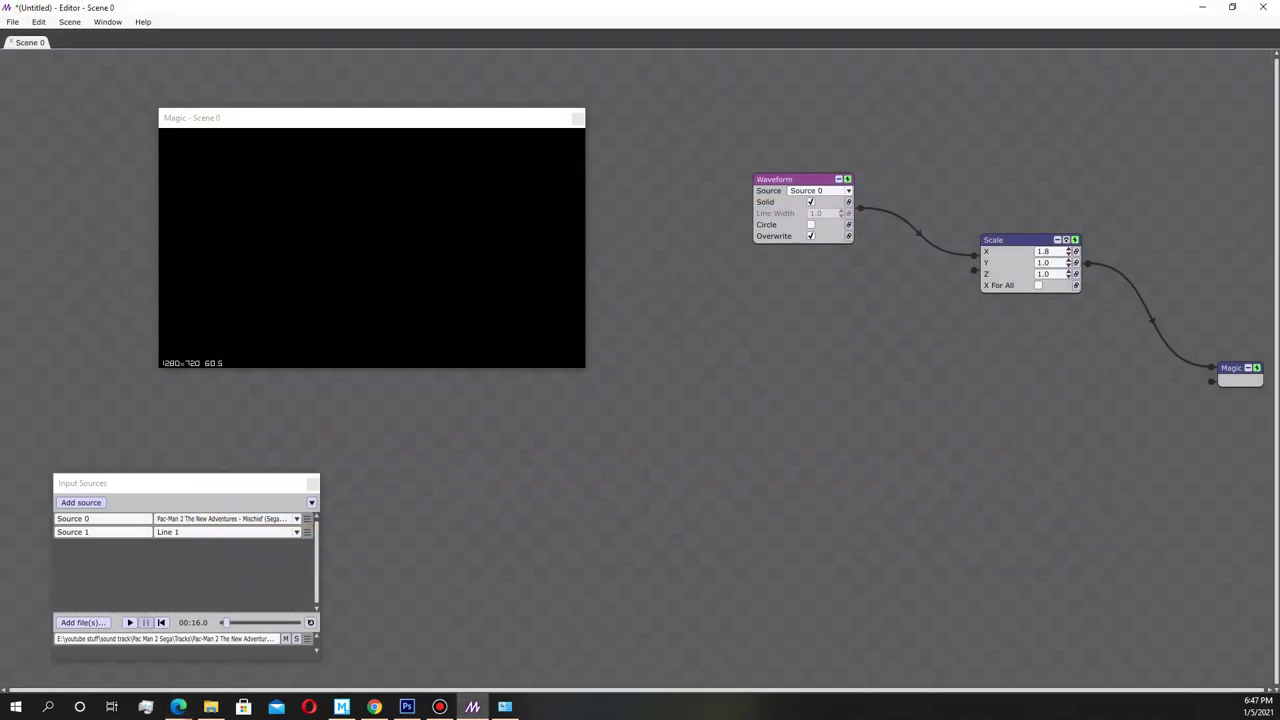
Step: Insert a RadialBlur effect into the link between Scale and Magic, and place it just above the Magic module
{"action": "right_click", "coordinate": [1066, 310]}
{"action": "mouse_move", "coordinate": [1090, 316]}
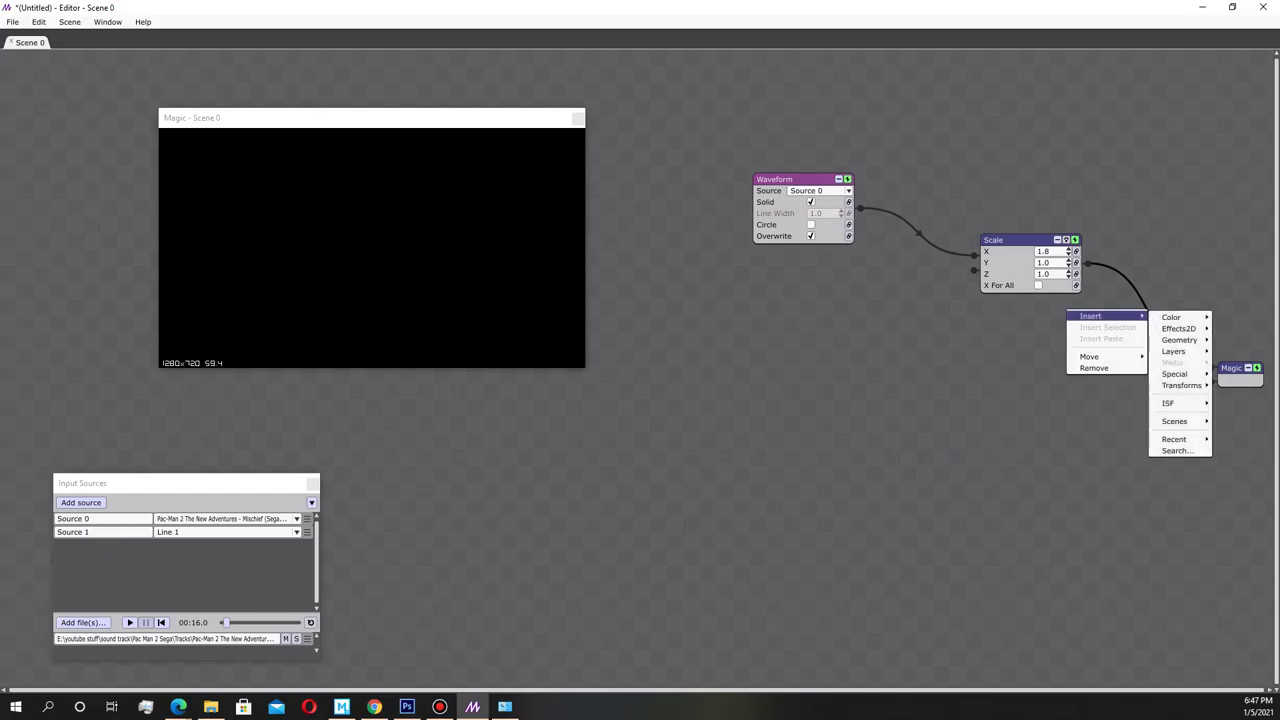
{"action": "mouse_move", "coordinate": [1178, 328]}
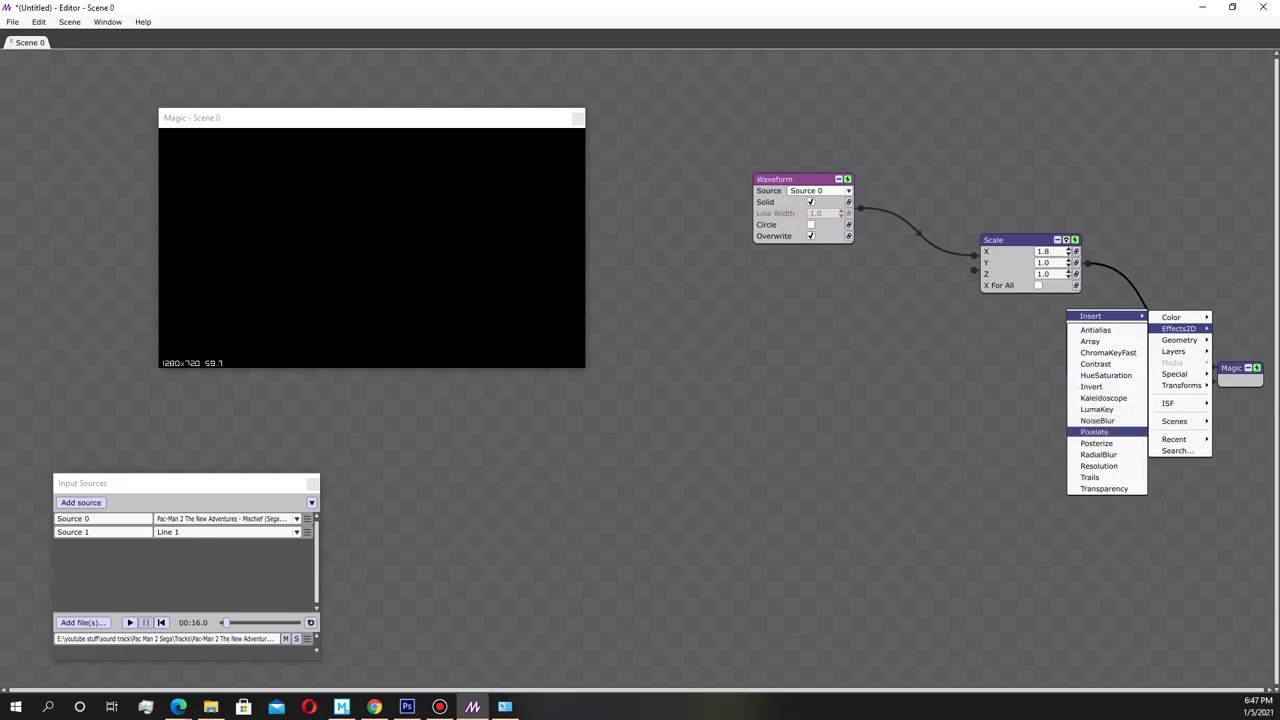
{"action": "left_click", "coordinate": [1098, 454]}
{"action": "left_click_drag", "start_coordinate": [1180, 296], "coordinate": [1148, 281]}
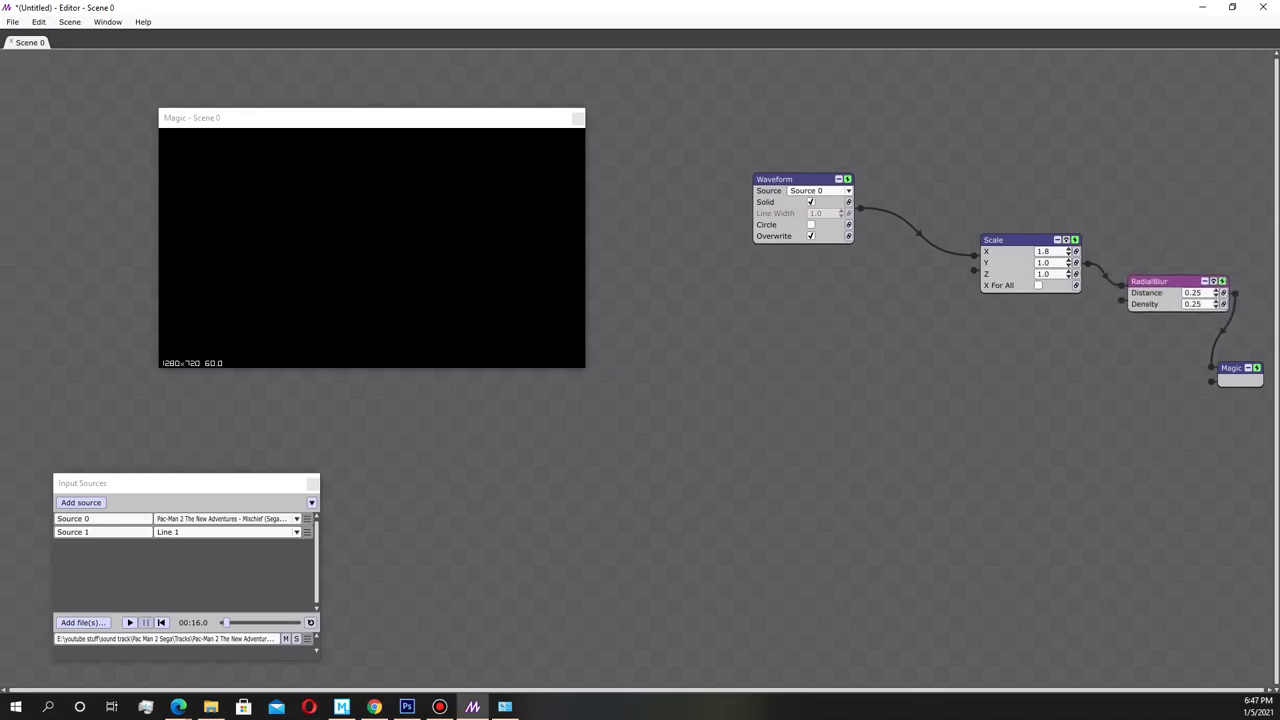
Step: Play the track from the beginning to preview the radially blurred waveform, and pause it
{"action": "left_click_drag", "start_coordinate": [226, 622], "coordinate": [218, 622]}
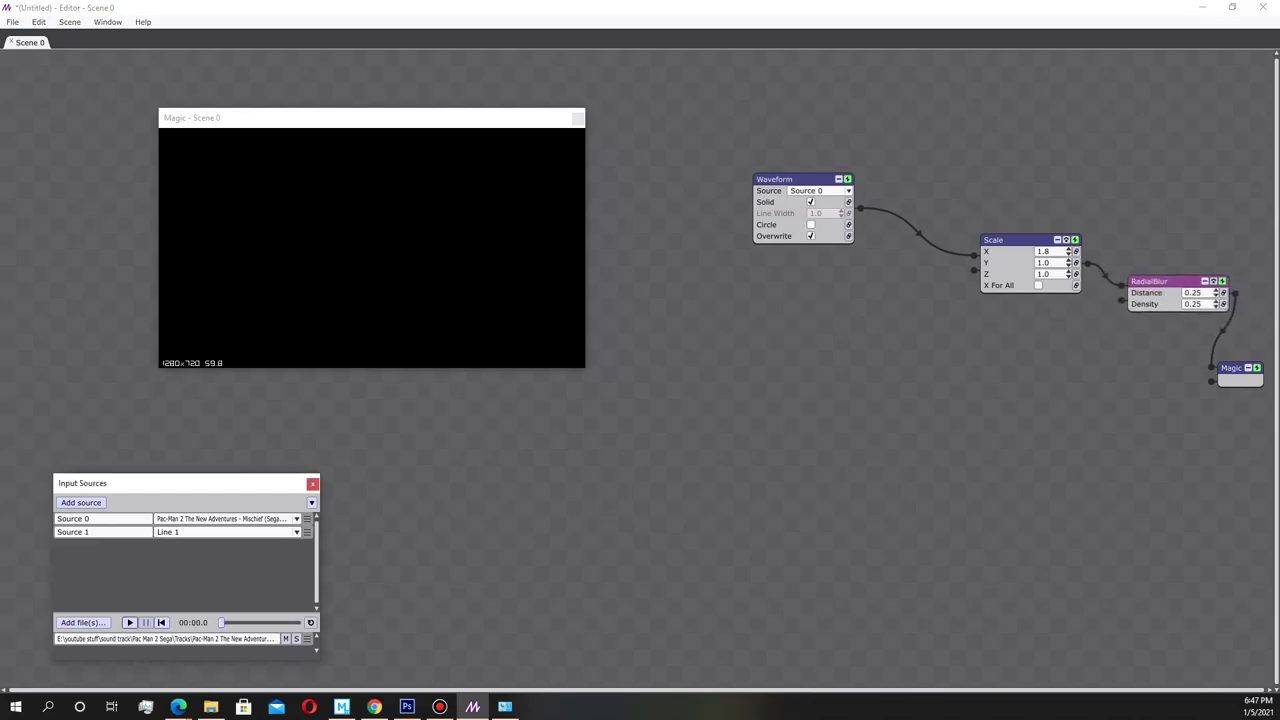
{"action": "left_click", "coordinate": [129, 622]}
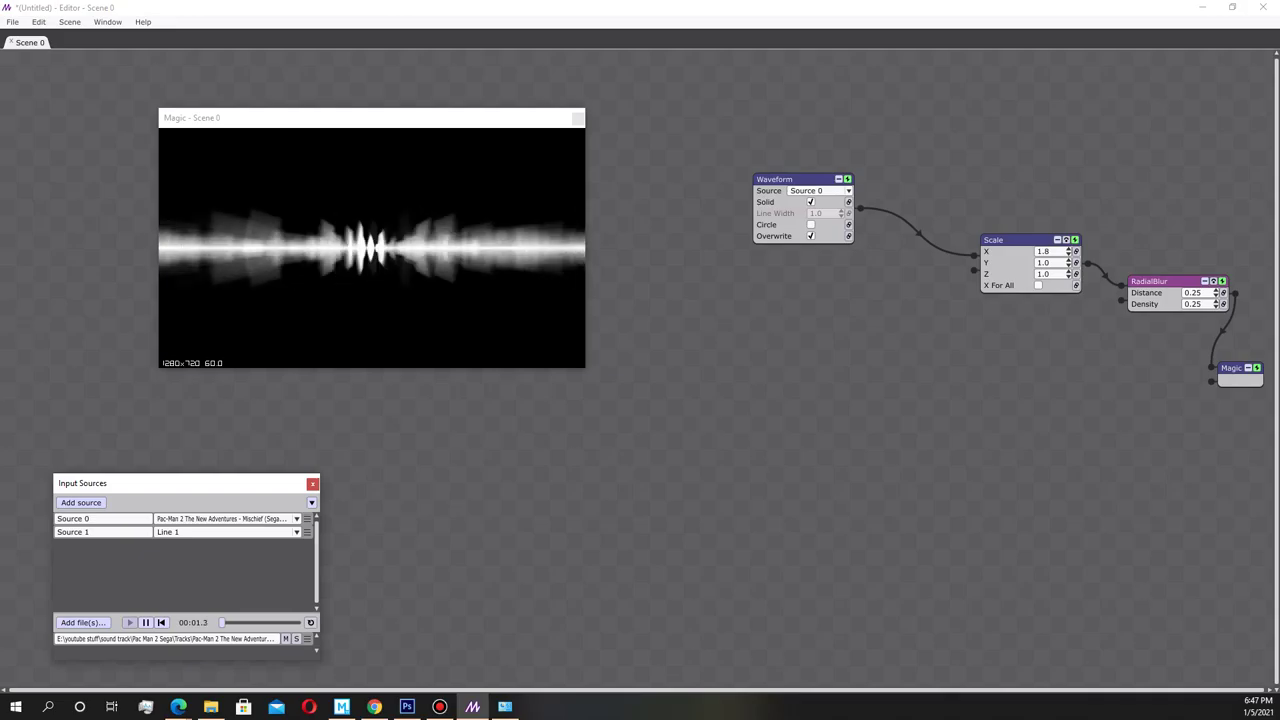
{"action": "left_click", "coordinate": [145, 622]}
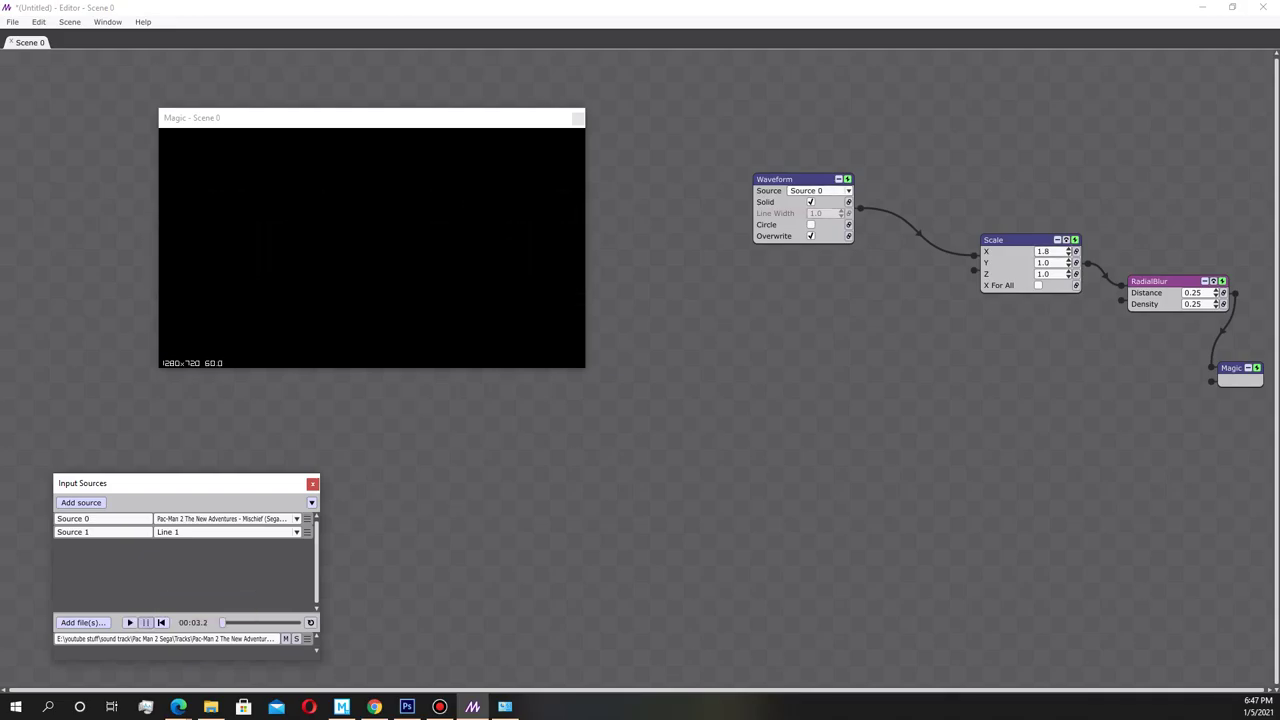
Step: Rearrange the Waveform, Scale and RadialBlur modules into a compact descending chain above the Magic module
{"action": "left_click_drag", "start_coordinate": [795, 179], "coordinate": [965, 100]}
{"action": "left_click_drag", "start_coordinate": [1020, 240], "coordinate": [1065, 140]}
{"action": "left_click_drag", "start_coordinate": [1150, 281], "coordinate": [1180, 216]}
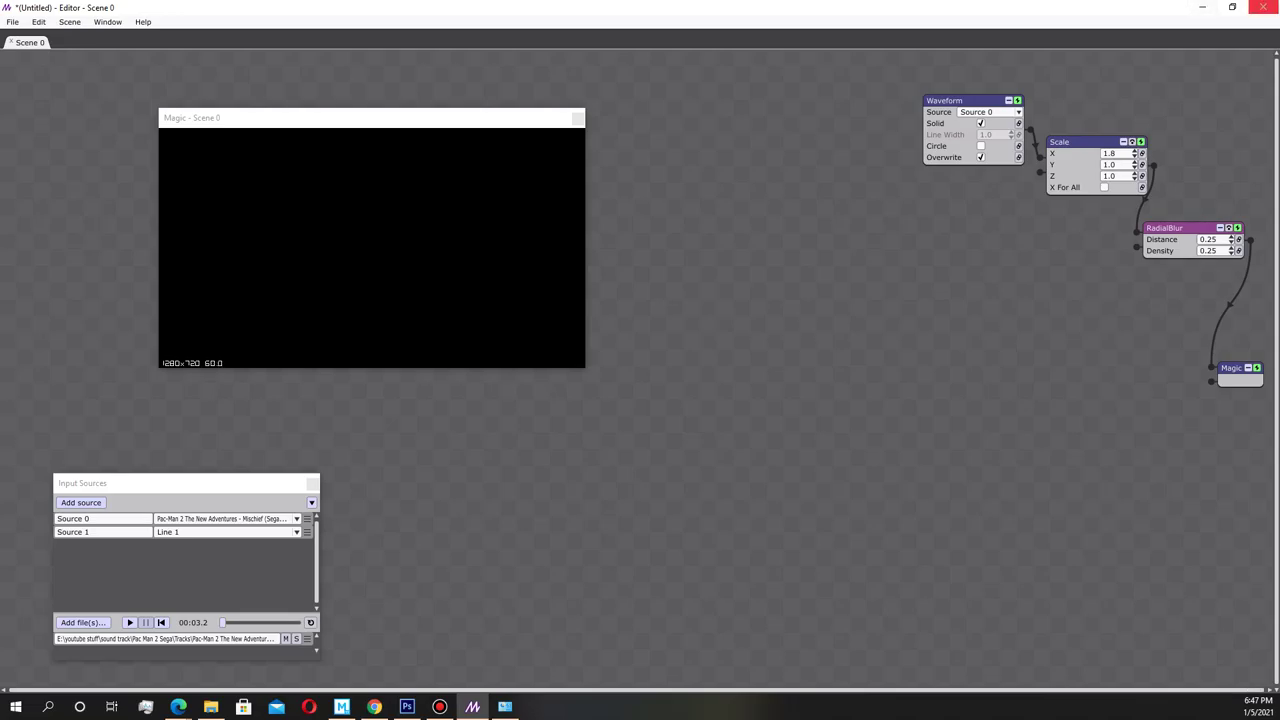
Step: Switch to Edge and compare the waveform styles in the Clay Fighter and Pac Man 2 soundtrack videos on YouTube
{"action": "left_click", "coordinate": [1202, 7]}
{"action": "key", "text": "space"}
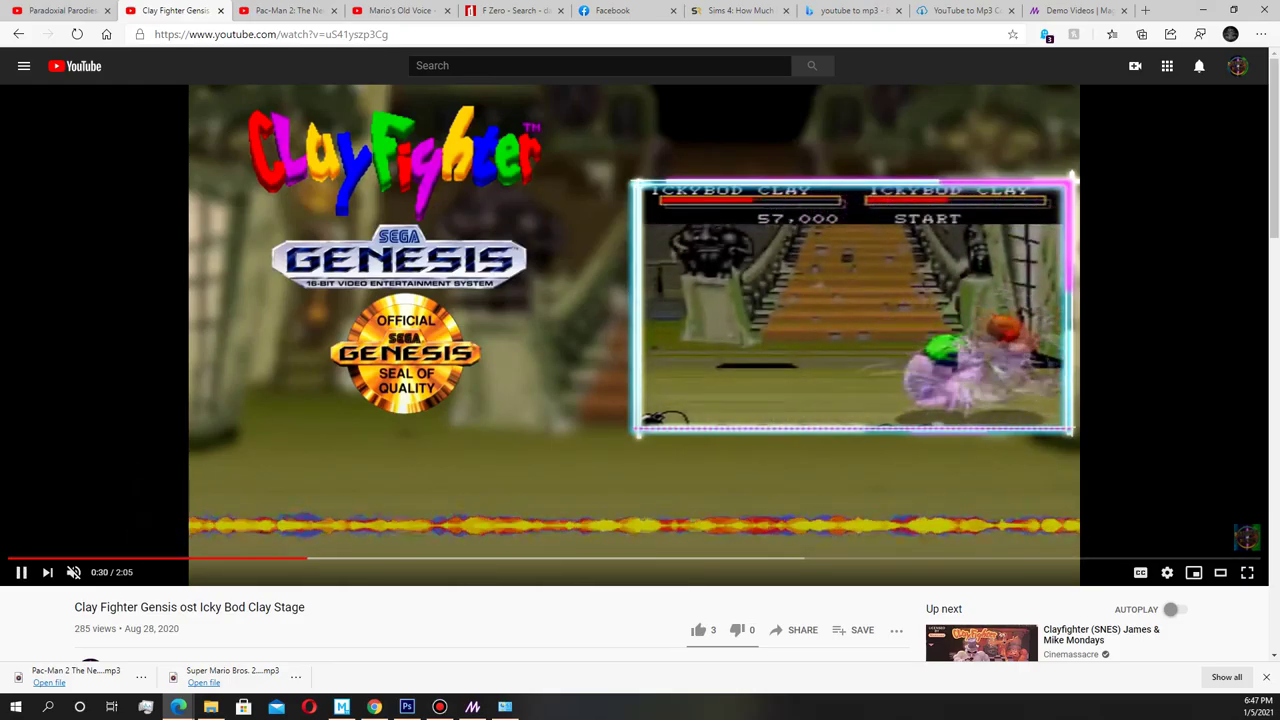
{"action": "key", "text": "space"}
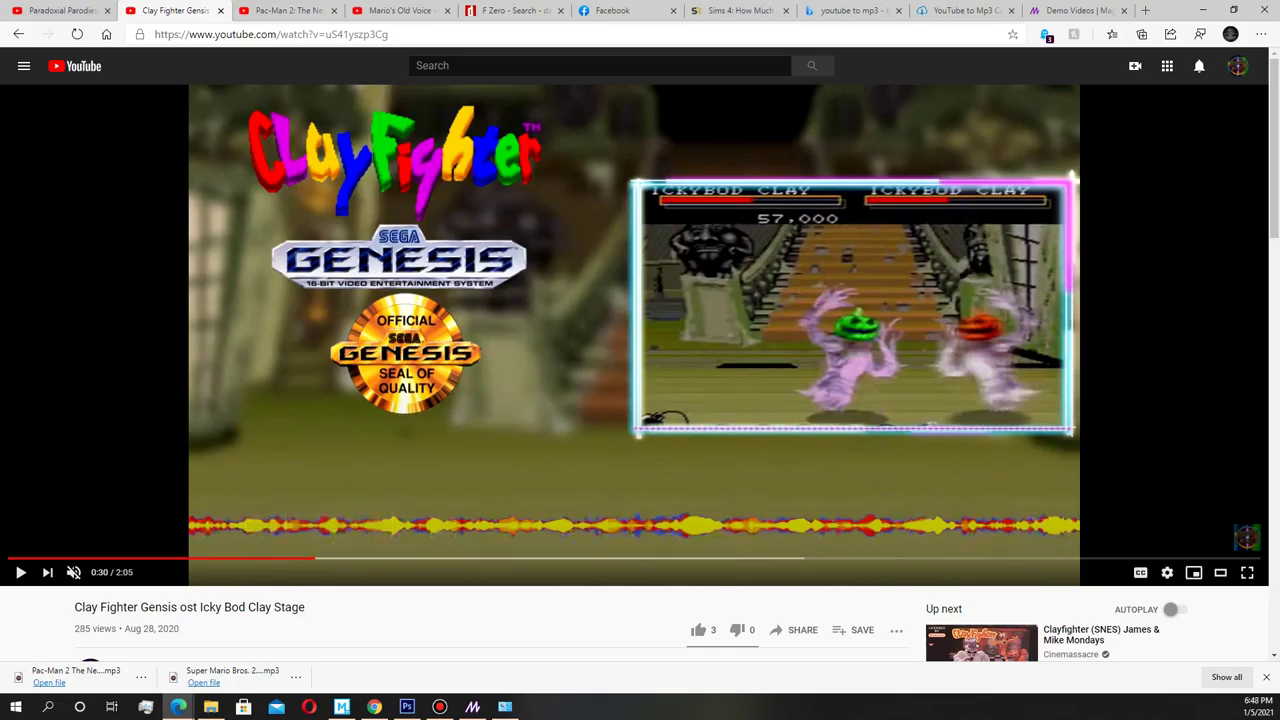
{"action": "key", "text": "alt+Left"}
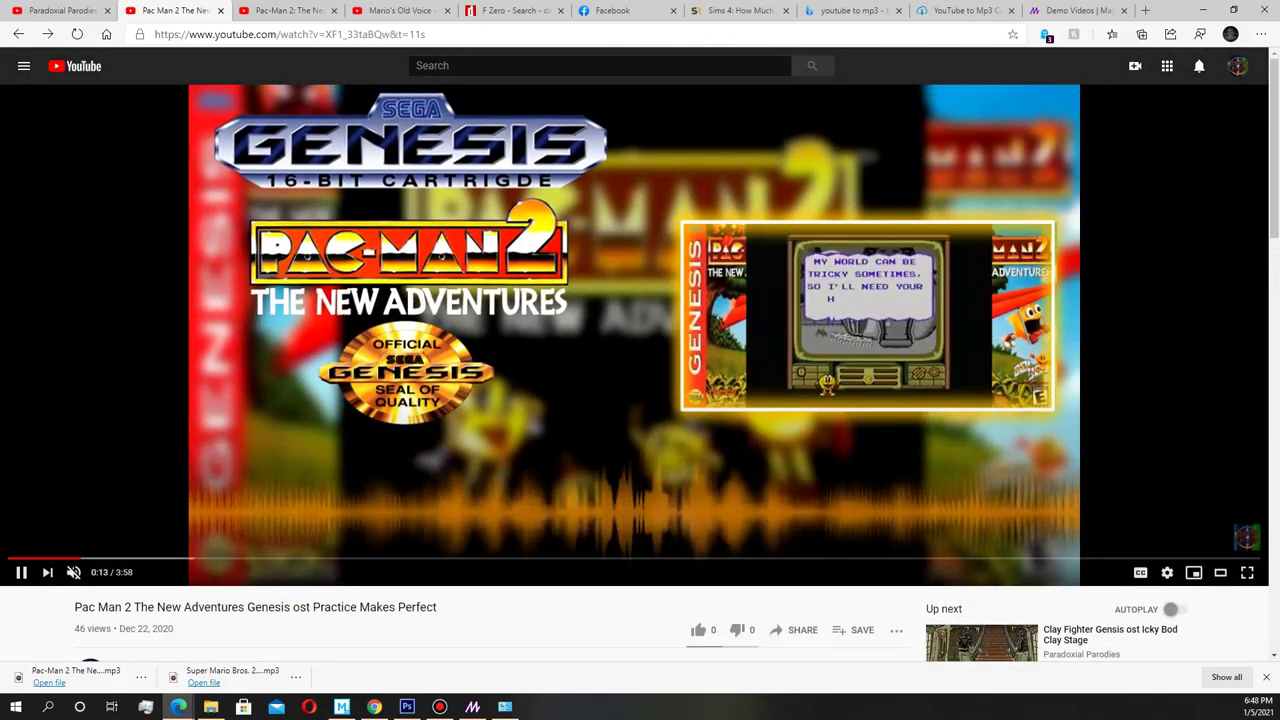
{"action": "key", "text": "alt+Right"}
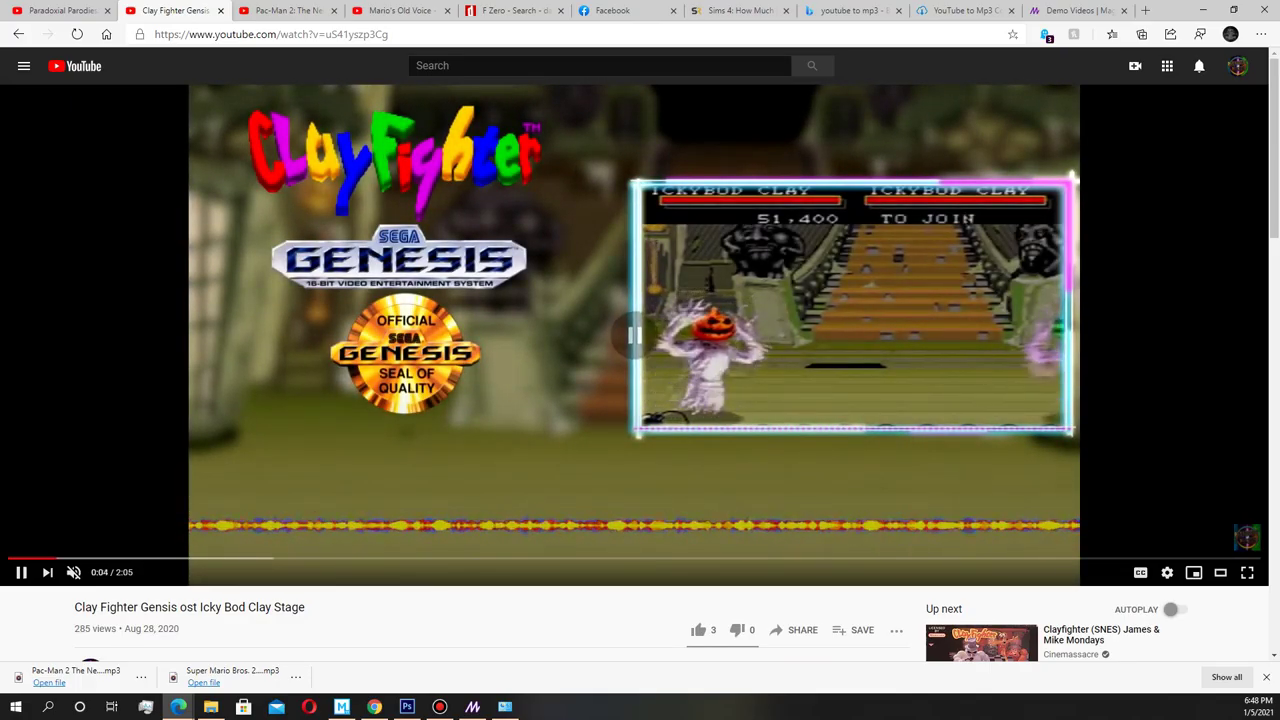
Step: Return to Magic Music Visuals and move the Mischief track's playback position to 03:56.8, near its end
{"action": "left_click", "coordinate": [472, 706]}
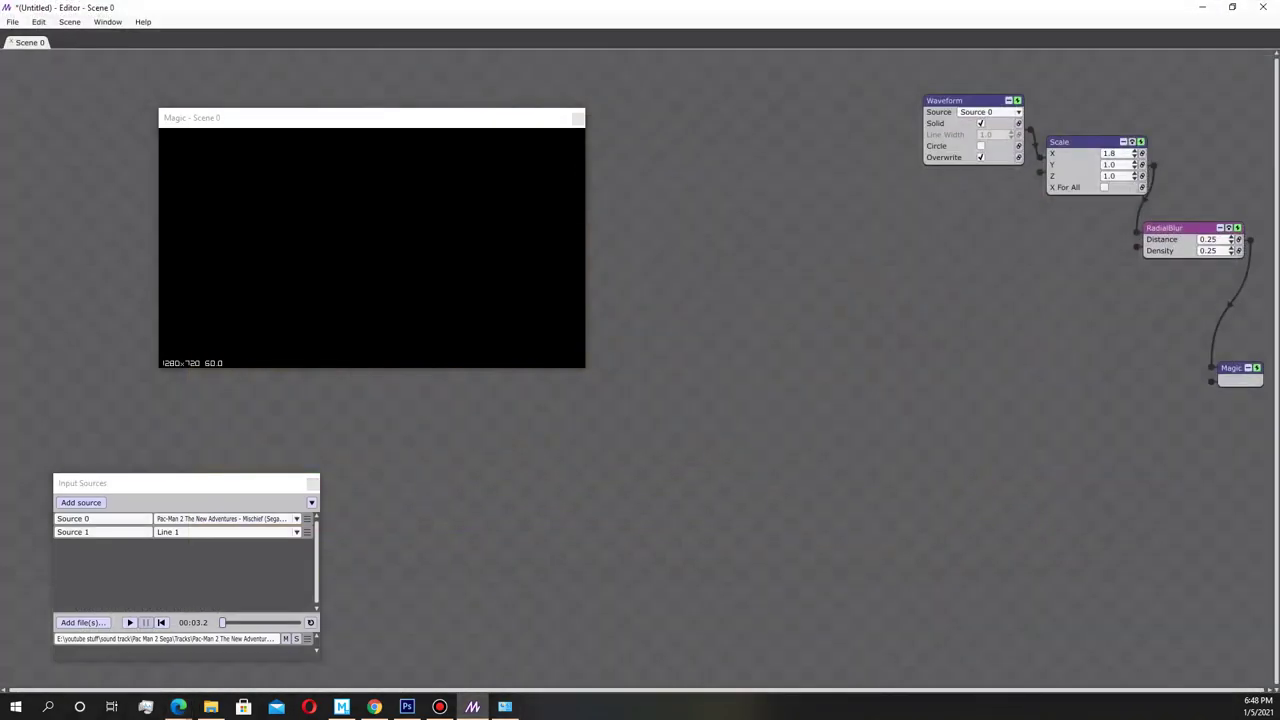
{"action": "left_click_drag", "start_coordinate": [222, 622], "coordinate": [299, 622]}
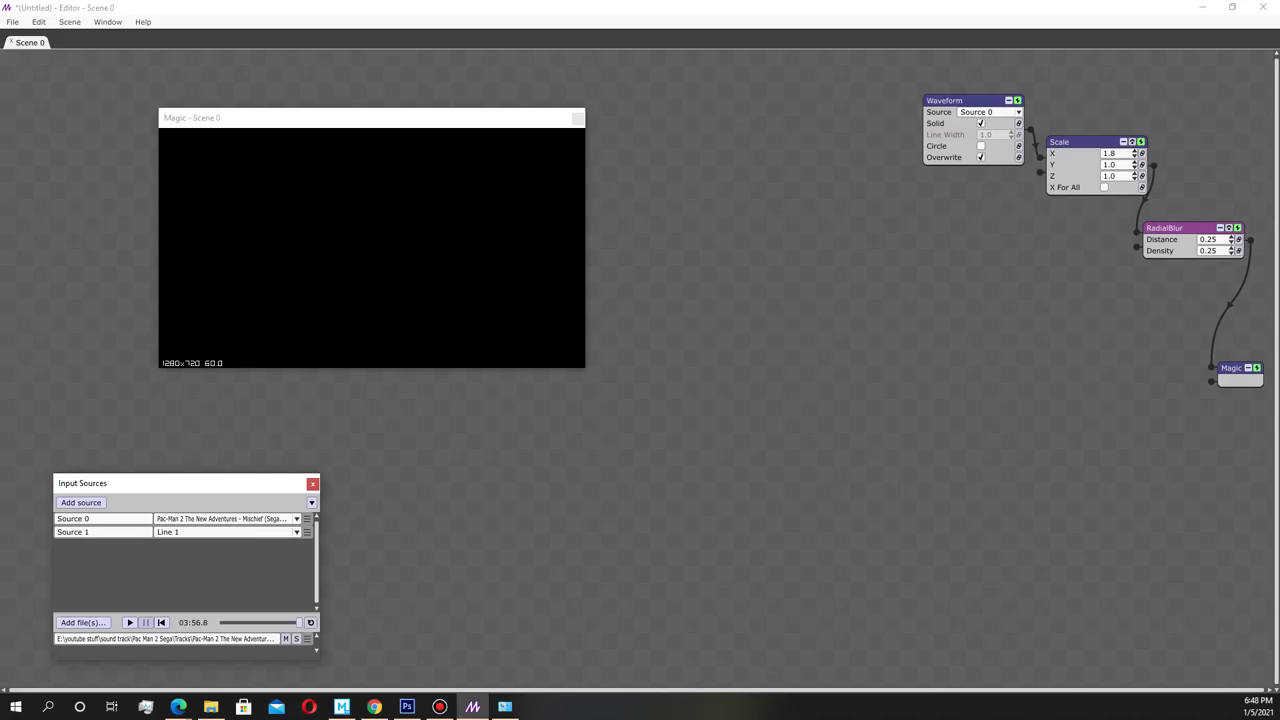
Step: Open the movie export settings and set the resolution to 1920 x 1080, keeping the OpenH264 / .mp4 format
{"action": "left_click", "coordinate": [12, 21]}
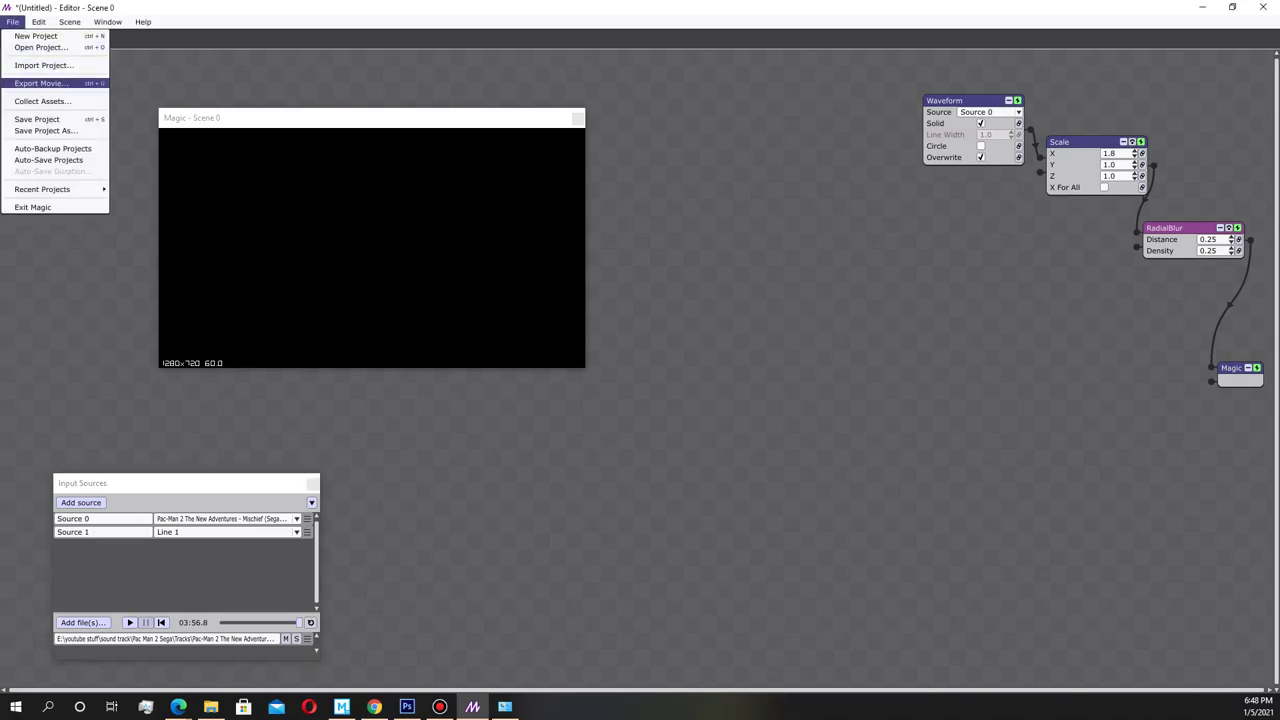
{"action": "left_click", "coordinate": [40, 83]}
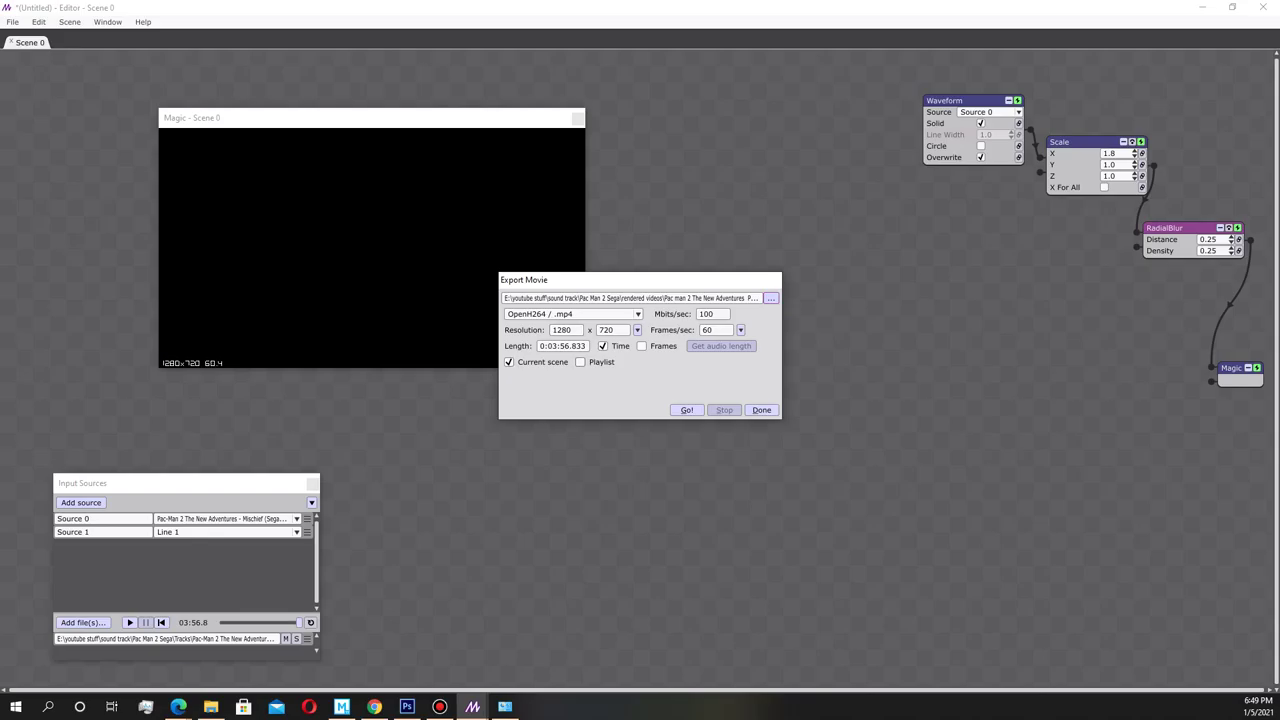
{"action": "left_click", "coordinate": [572, 314]}
{"action": "left_click", "coordinate": [572, 314]}
{"action": "left_click", "coordinate": [637, 330]}
{"action": "left_click", "coordinate": [692, 366]}
Step: Start choosing the output file name, and copy the word "Mischief" from the Pac-Man 2 video title on YouTube in Edge
{"action": "left_click", "coordinate": [771, 298]}
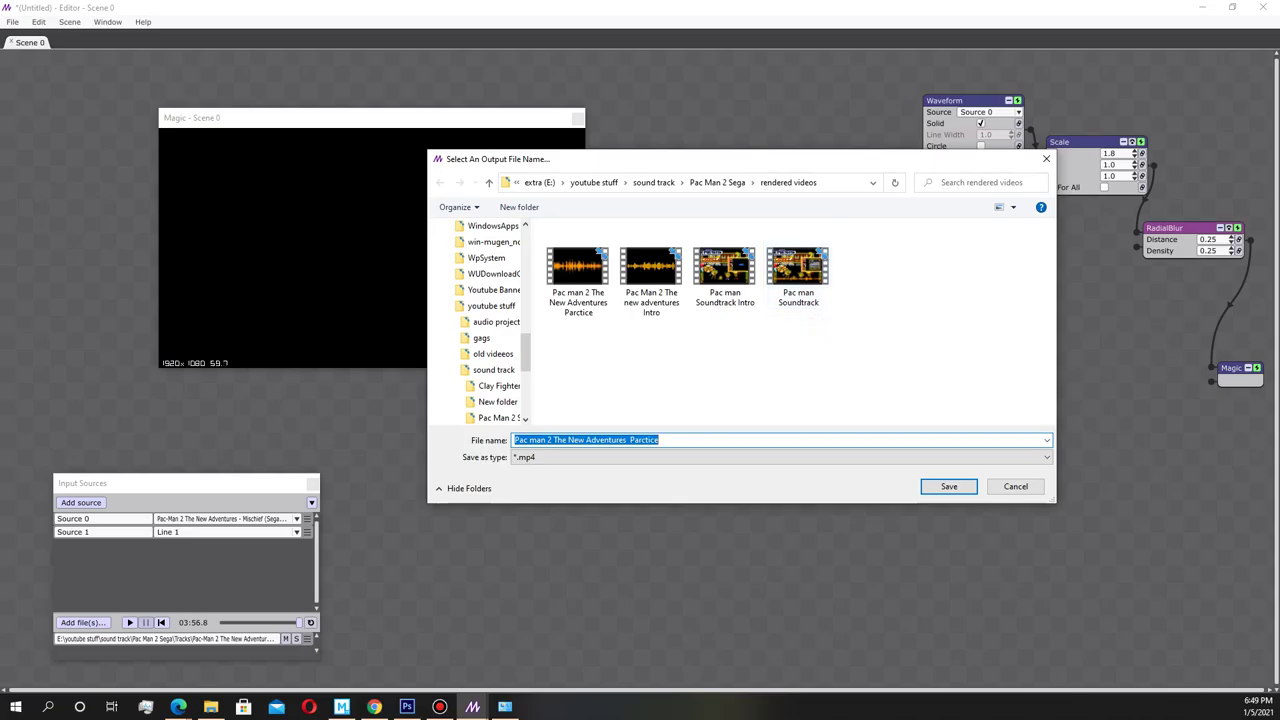
{"action": "left_click_drag", "start_coordinate": [660, 440], "coordinate": [585, 440]}
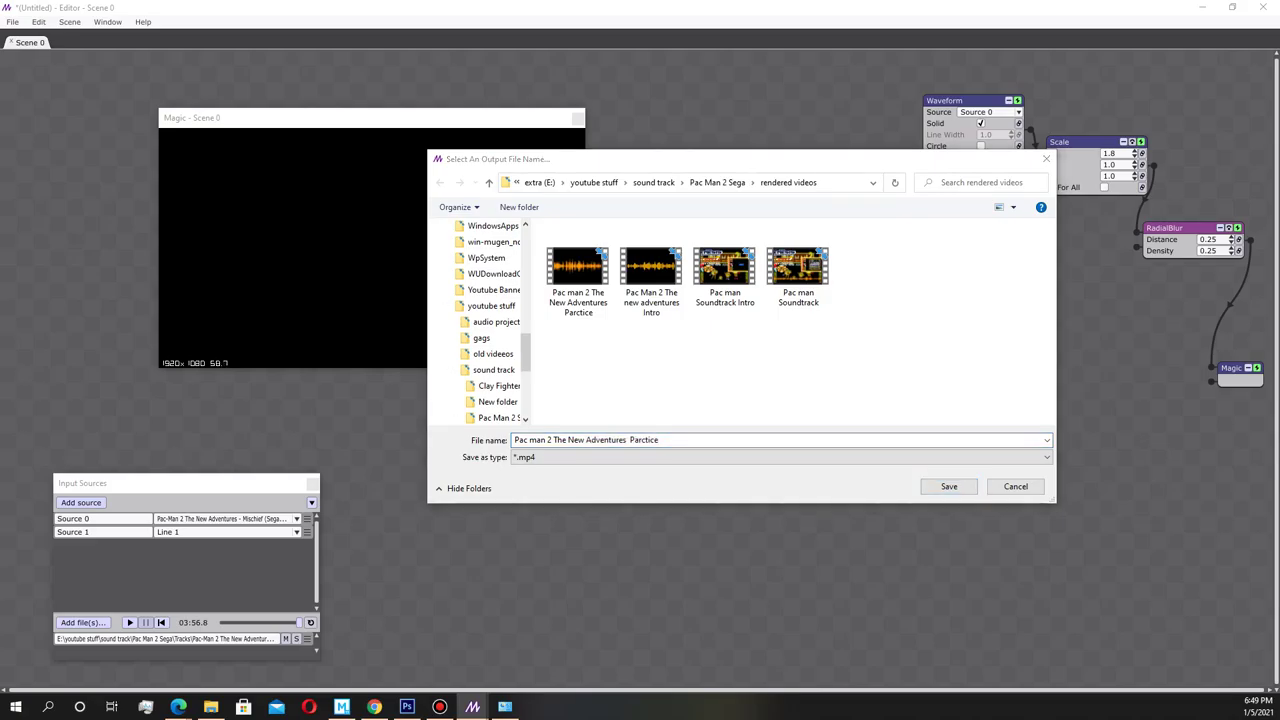
{"action": "key", "text": "alt+Tab"}
{"action": "key", "text": "alt+Left"}
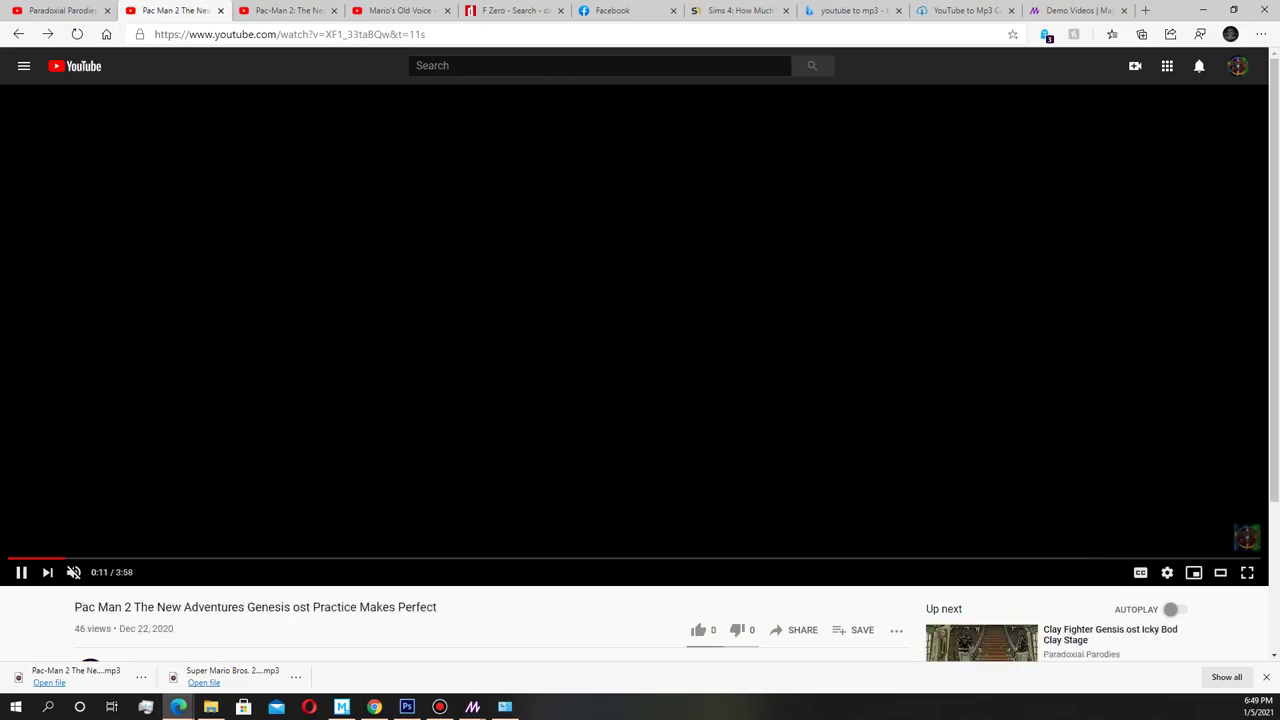
{"action": "left_click", "coordinate": [57, 10]}
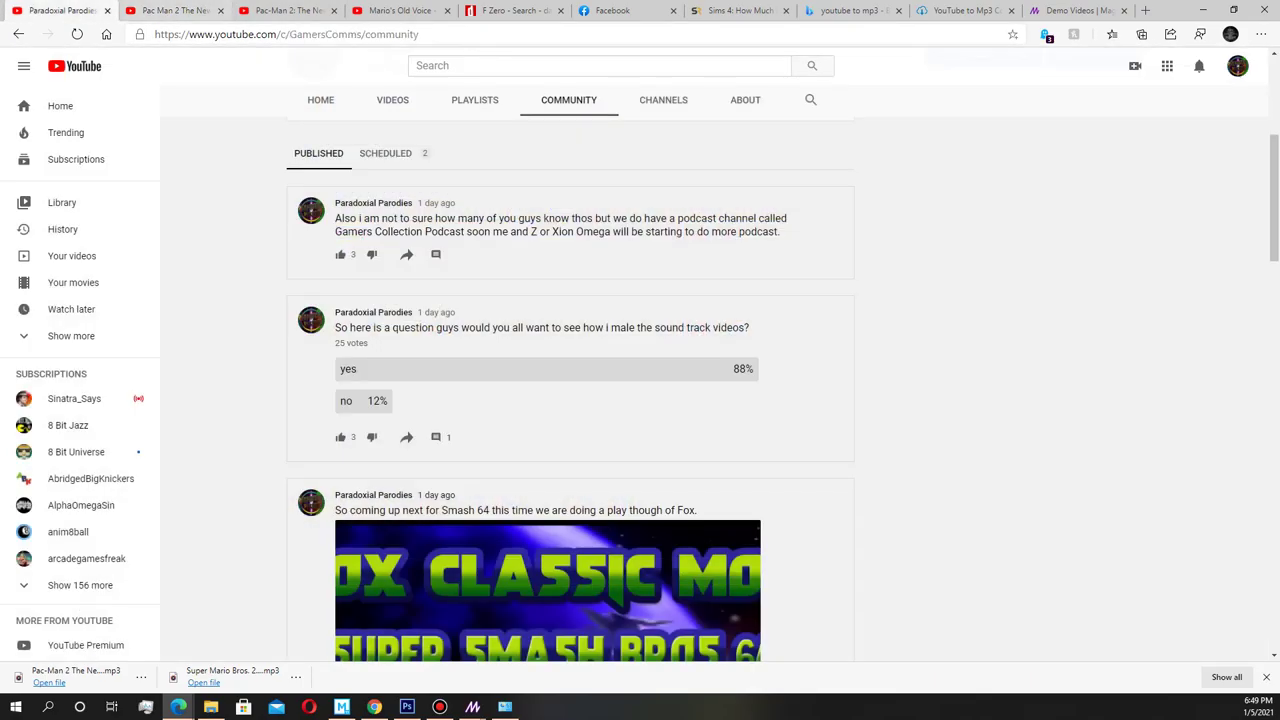
{"action": "left_click", "coordinate": [285, 10]}
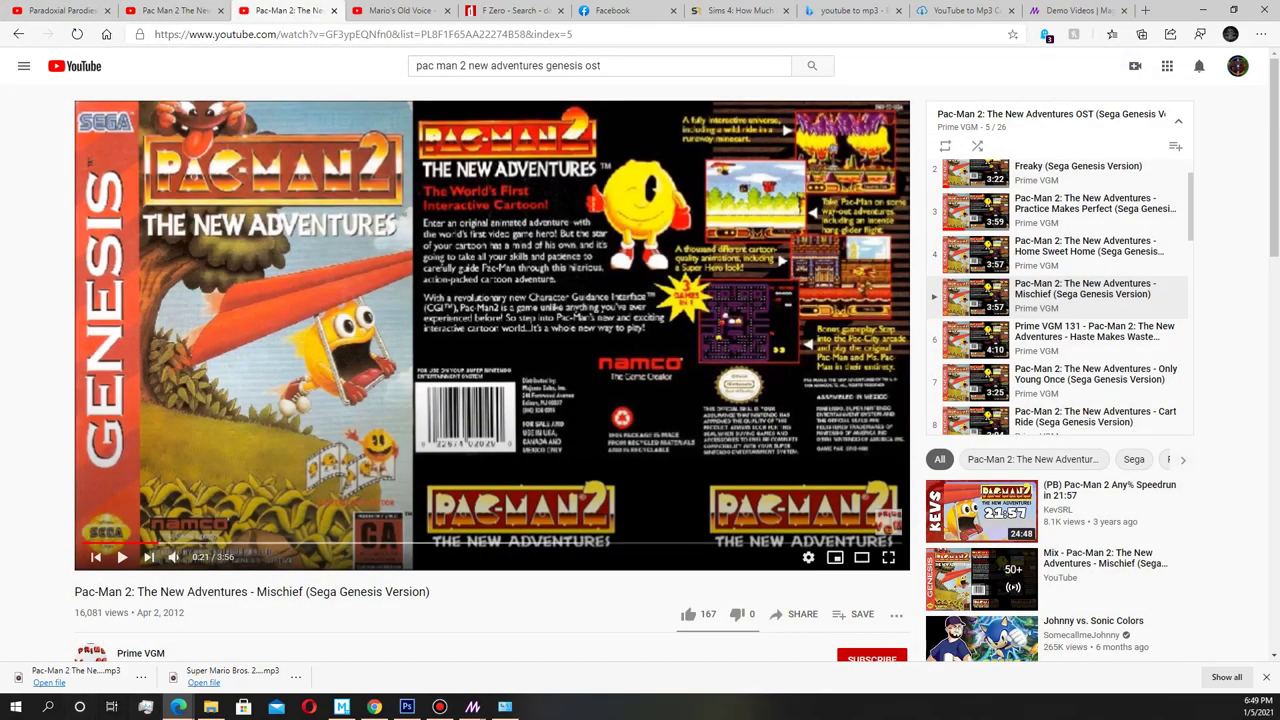
{"action": "left_click_drag", "start_coordinate": [257, 592], "coordinate": [305, 592]}
{"action": "right_click", "coordinate": [300, 592]}
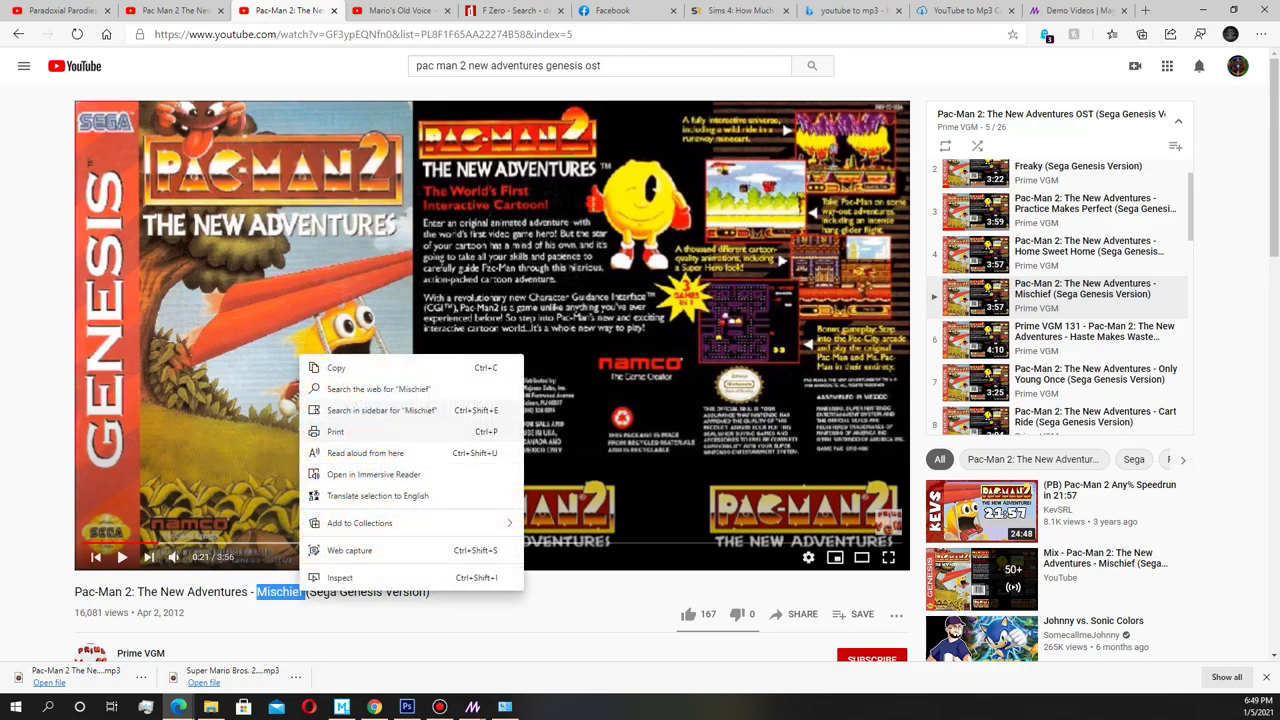
{"action": "left_click", "coordinate": [336, 368]}
Step: Back in Magic Music Visuals, save the output file as "Pac man 2 The New Adventures Mischief" by pasting over "Parctice", and start the export
{"action": "left_click", "coordinate": [472, 707]}
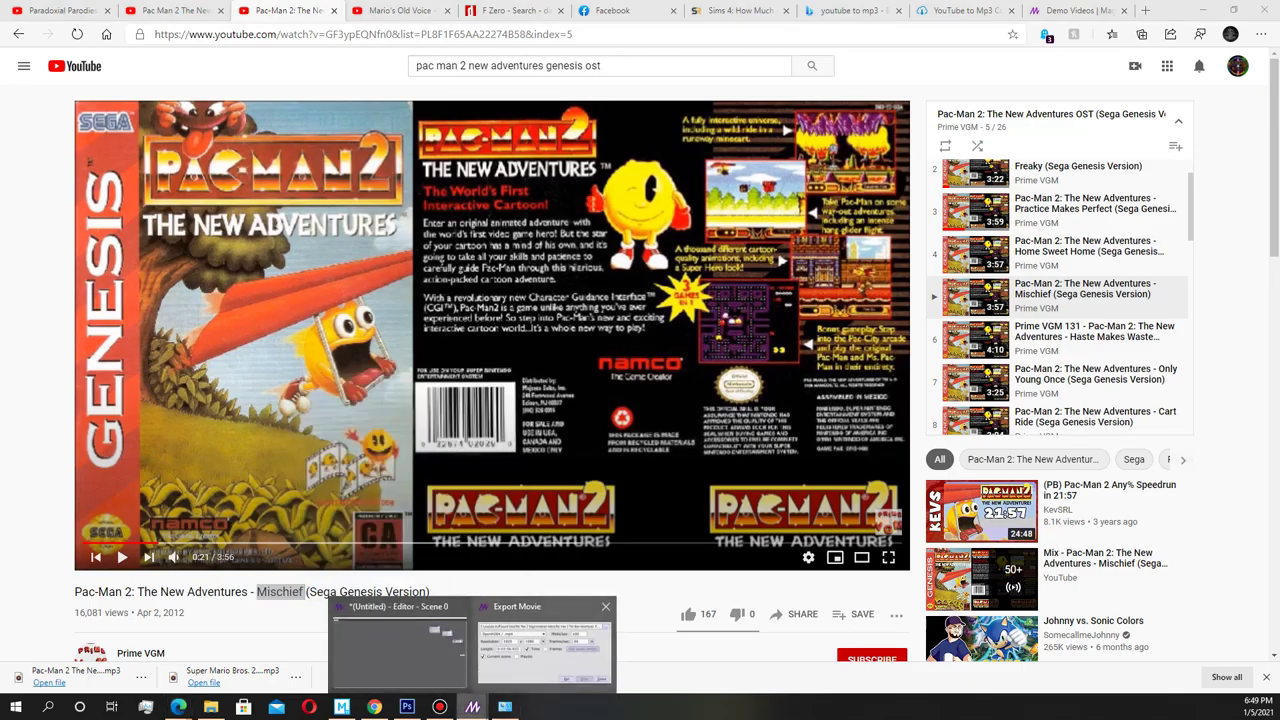
{"action": "left_click", "coordinate": [544, 650]}
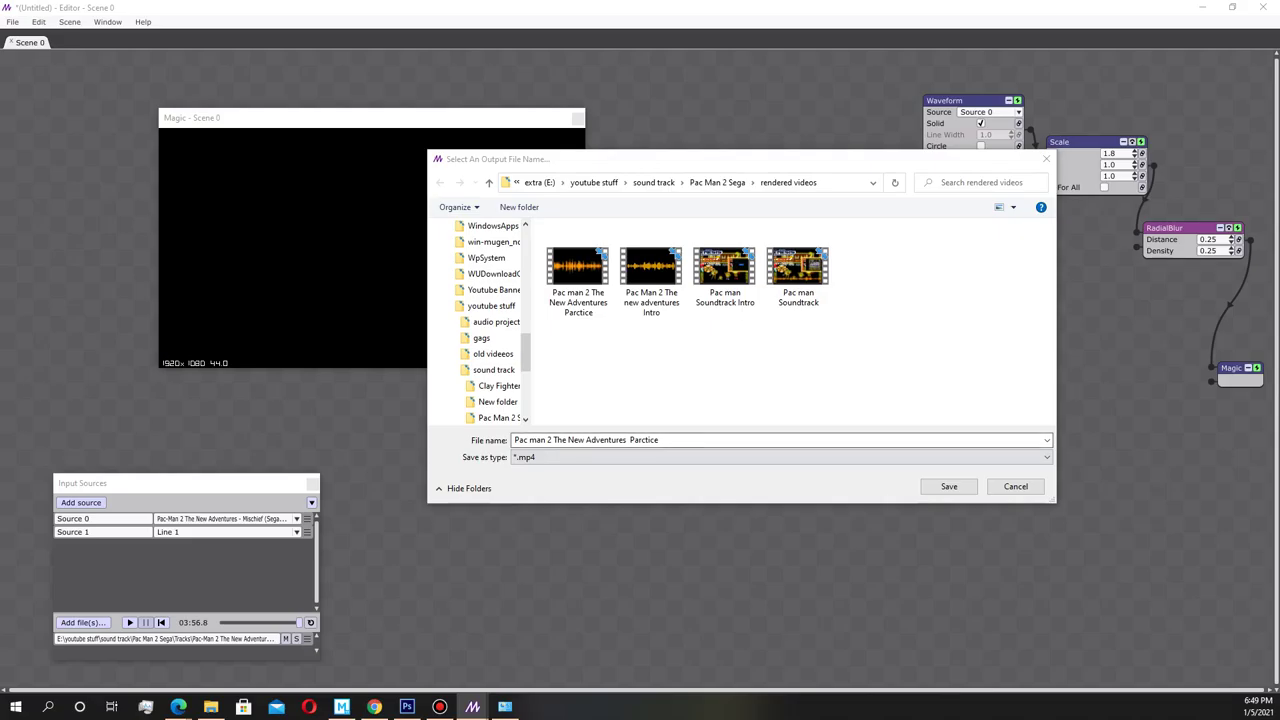
{"action": "left_click_drag", "start_coordinate": [659, 440], "coordinate": [646, 440]}
{"action": "key", "text": "shift+Left"}
{"action": "key", "text": "shift+Left"}
{"action": "key", "text": "shift+Left"}
{"action": "key", "text": "shift+Left"}
{"action": "right_click", "coordinate": [640, 440]}
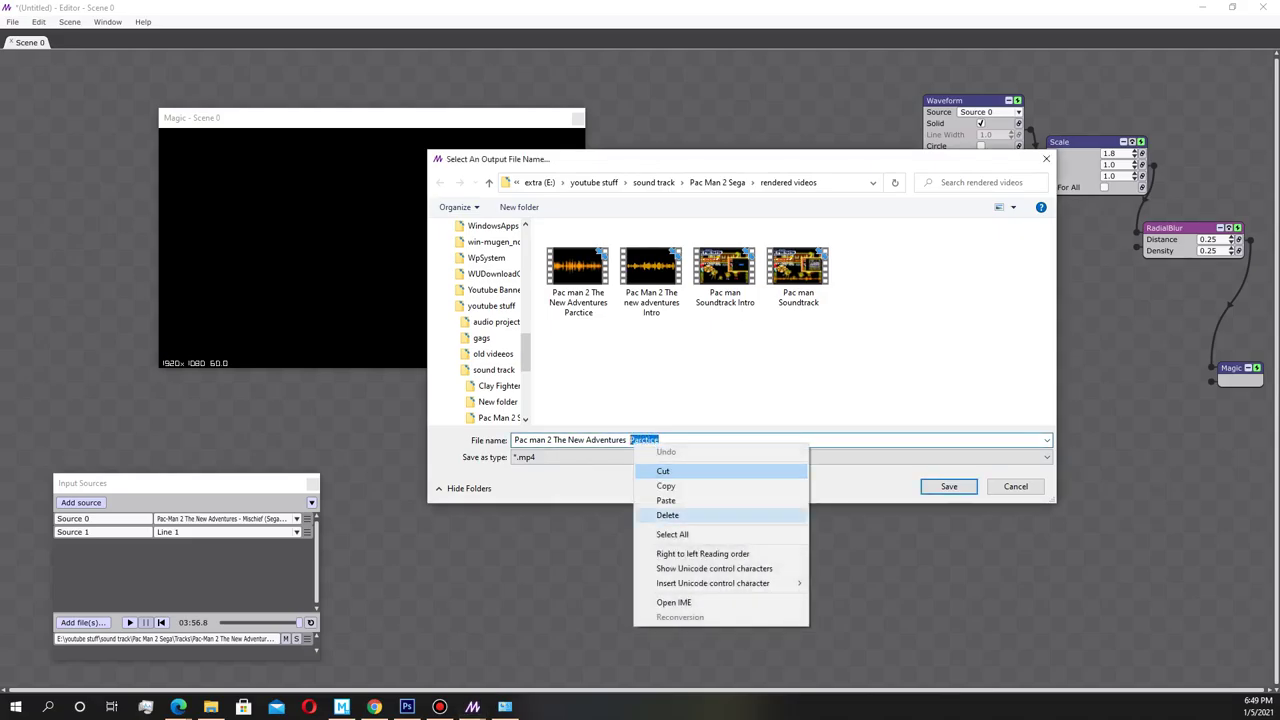
{"action": "left_click", "coordinate": [660, 497]}
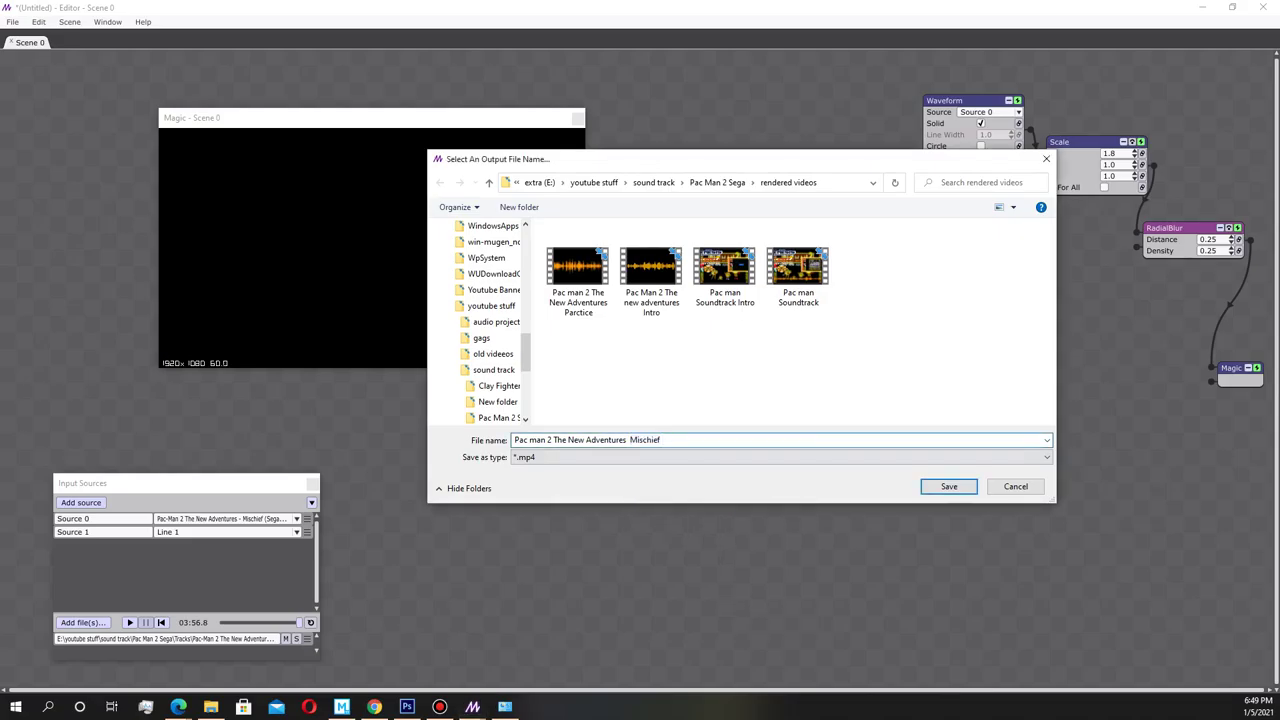
{"action": "left_click", "coordinate": [949, 486]}
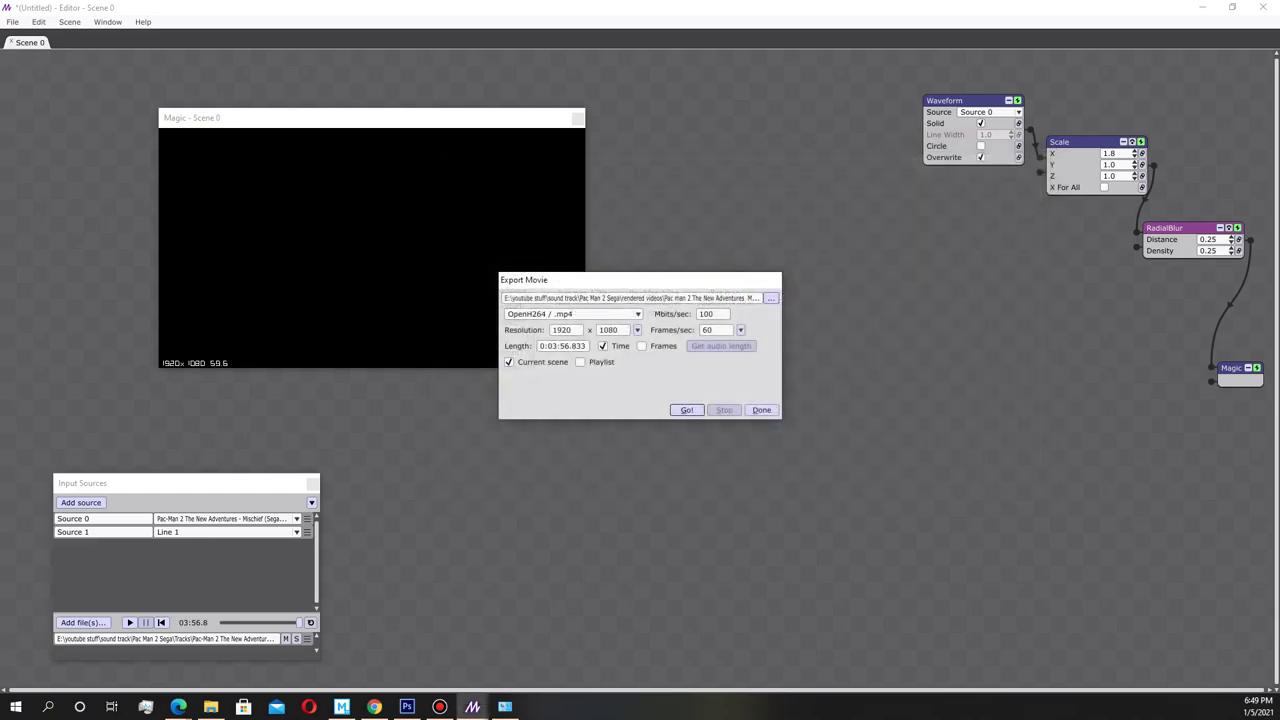
{"action": "left_click", "coordinate": [687, 410]}
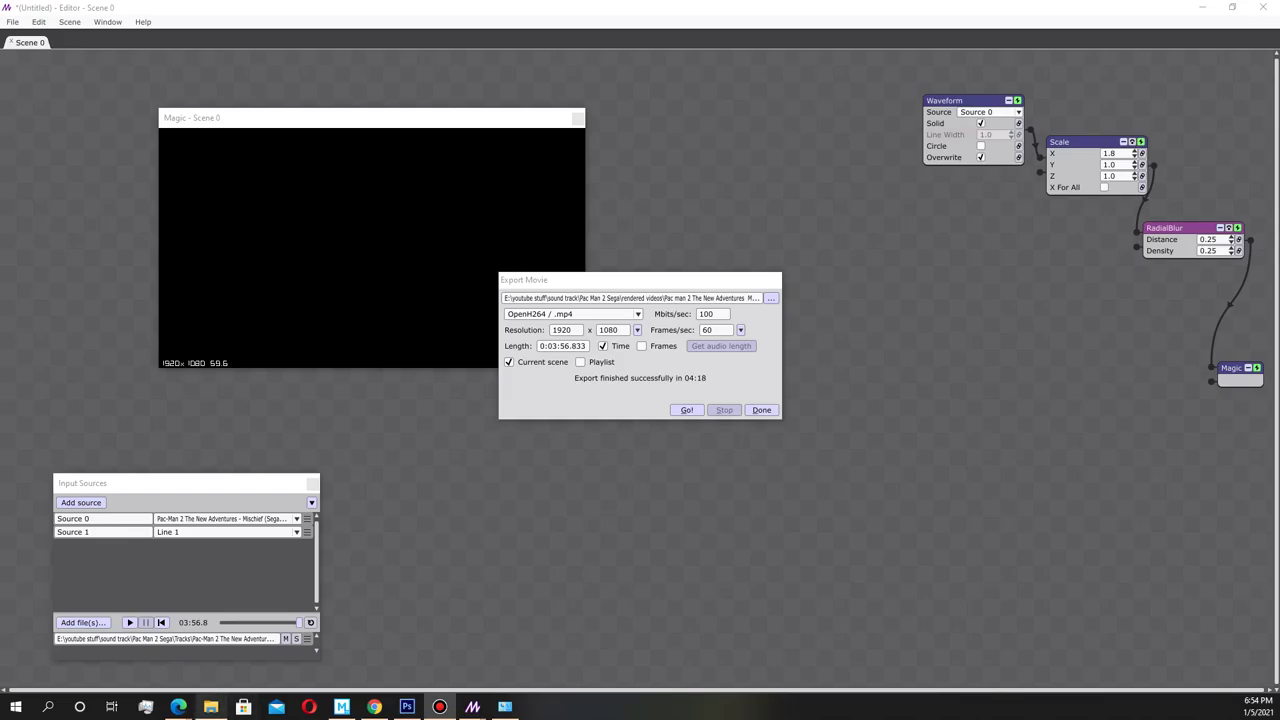
Step: Switch to File Explorer, preview the exported Mischief video from the rendered videos folder, and close the player
{"action": "left_click", "coordinate": [210, 707]}
{"action": "key", "text": "alt+Up"}
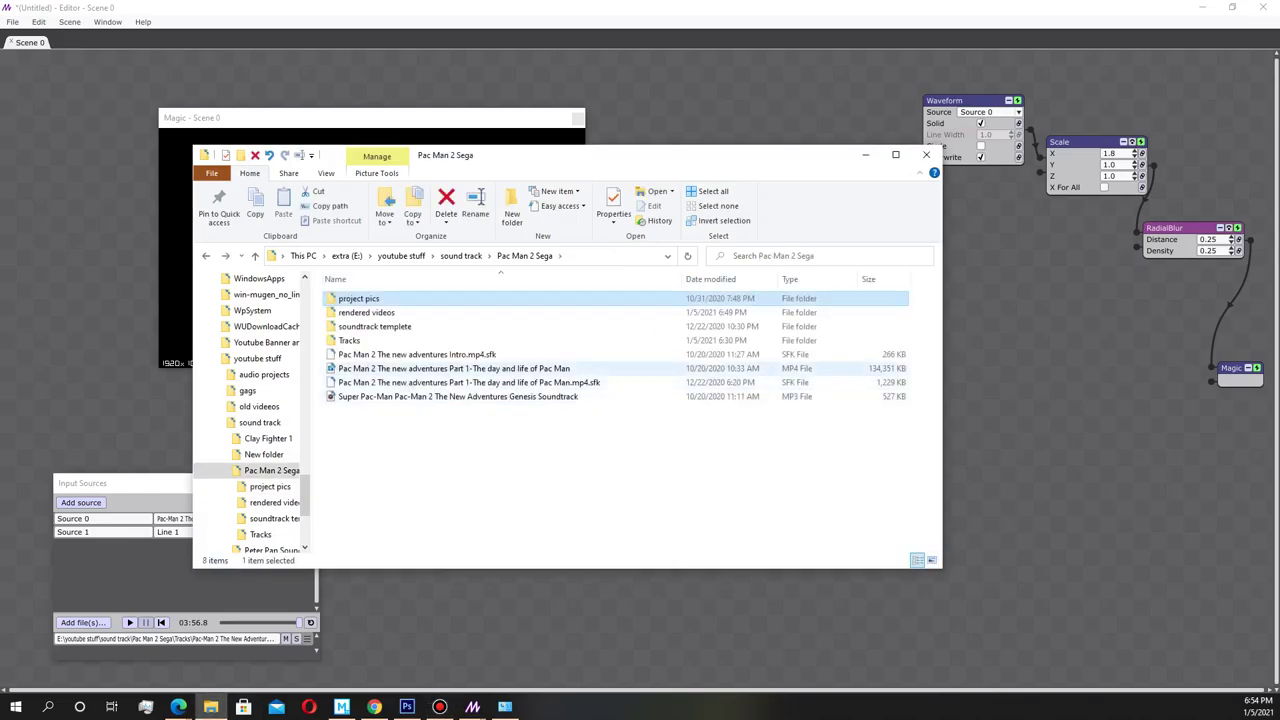
{"action": "double_click", "coordinate": [366, 312]}
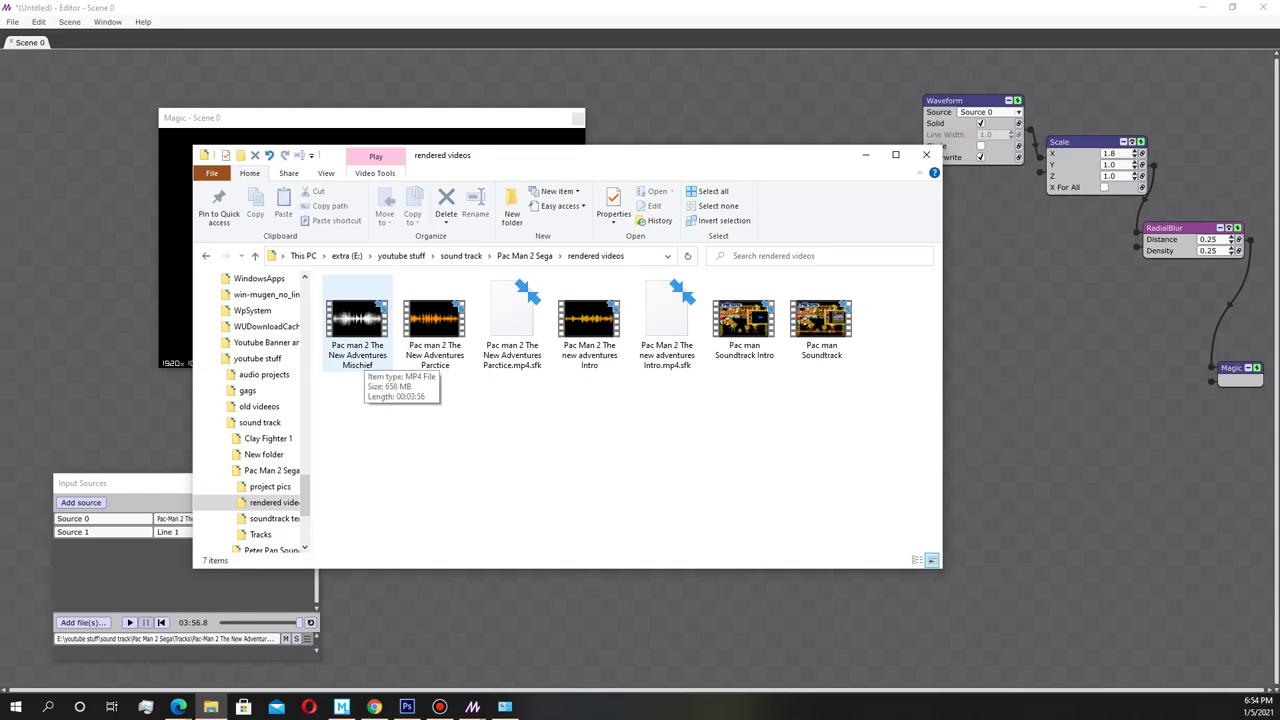
{"action": "double_click", "coordinate": [356, 350]}
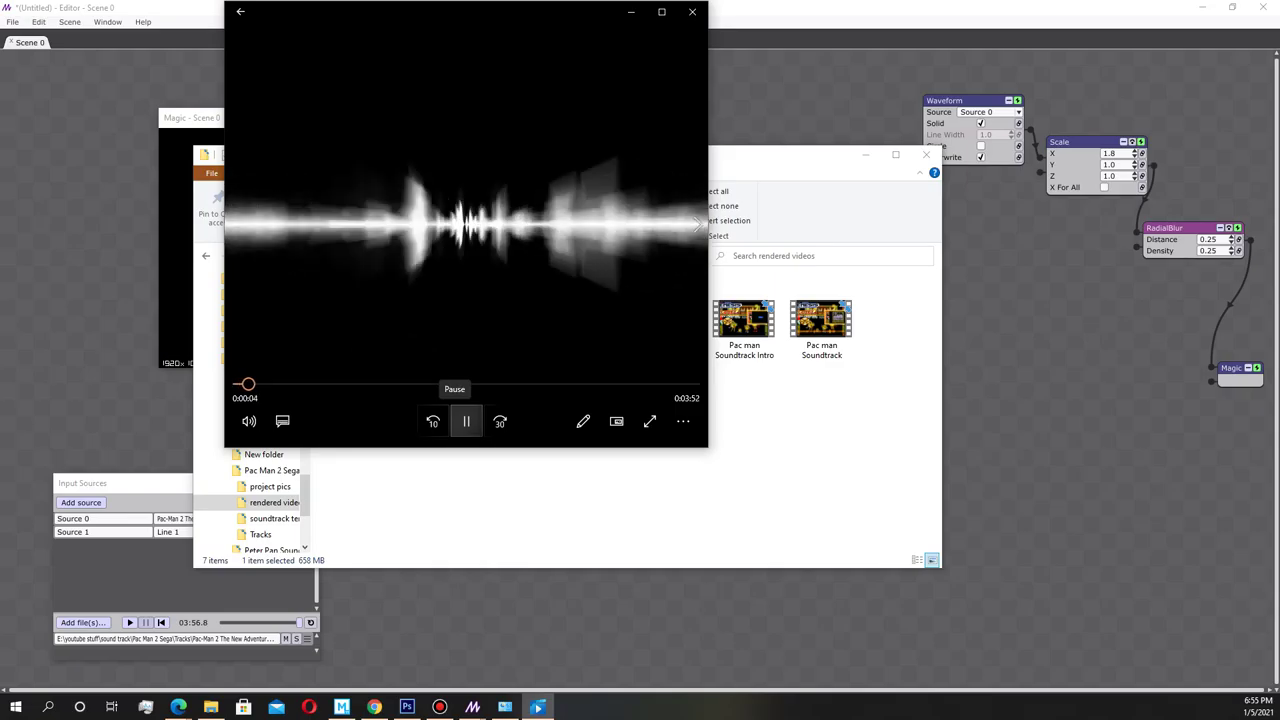
{"action": "left_click", "coordinate": [466, 421]}
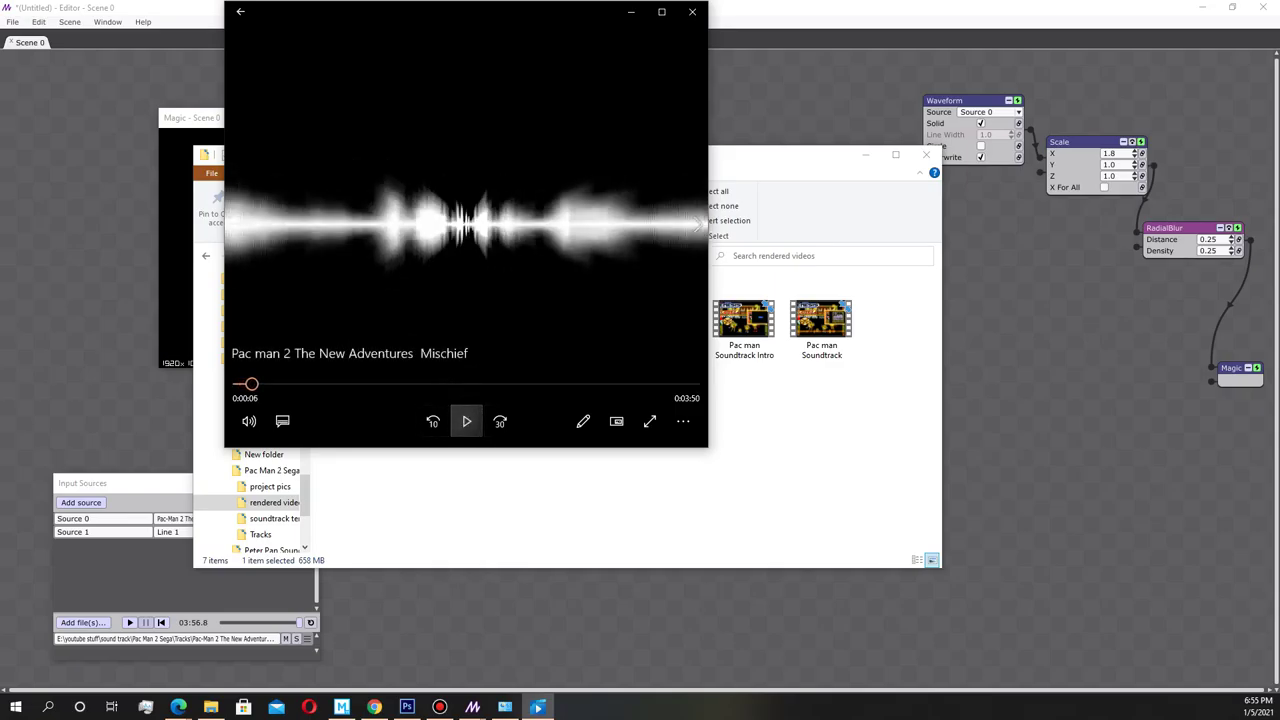
{"action": "left_click", "coordinate": [692, 11]}
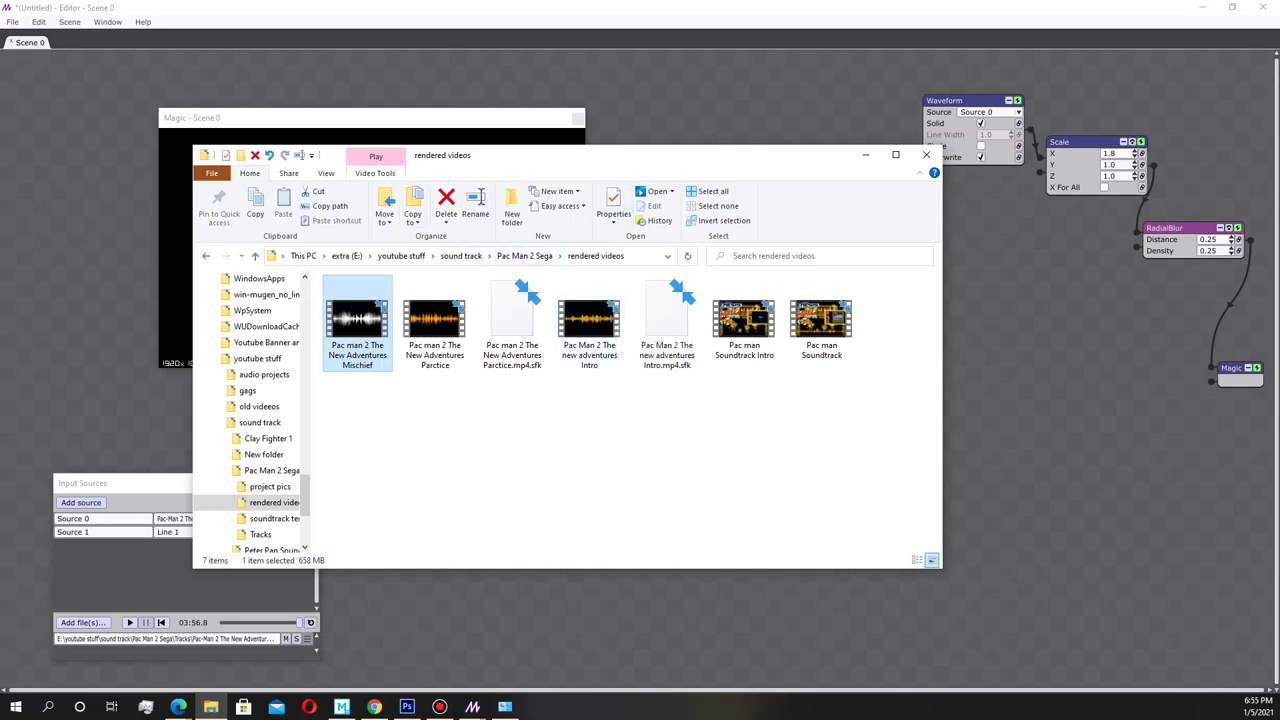
Step: Switch to Movie Studio and delete the old "Pac man 2 The New Adventures Parctice" waveform clip and its audio from the timeline
{"action": "left_click", "coordinate": [342, 707]}
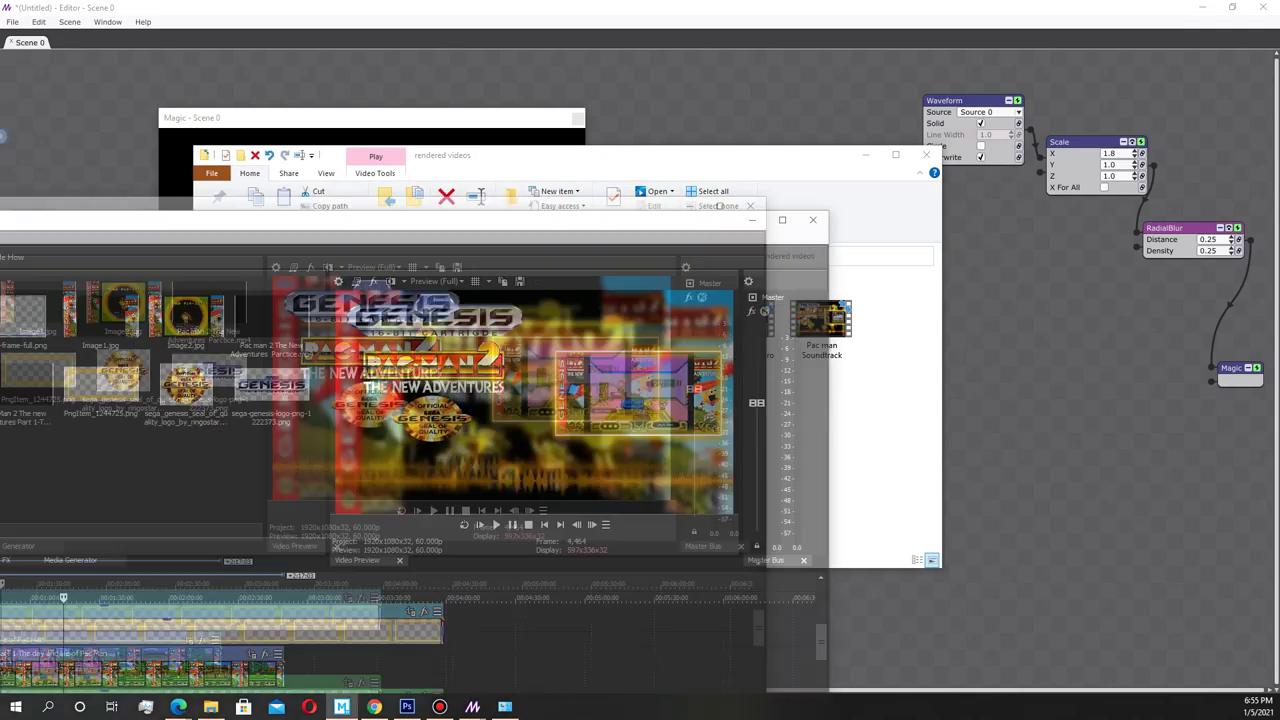
{"action": "key", "text": "super+Up"}
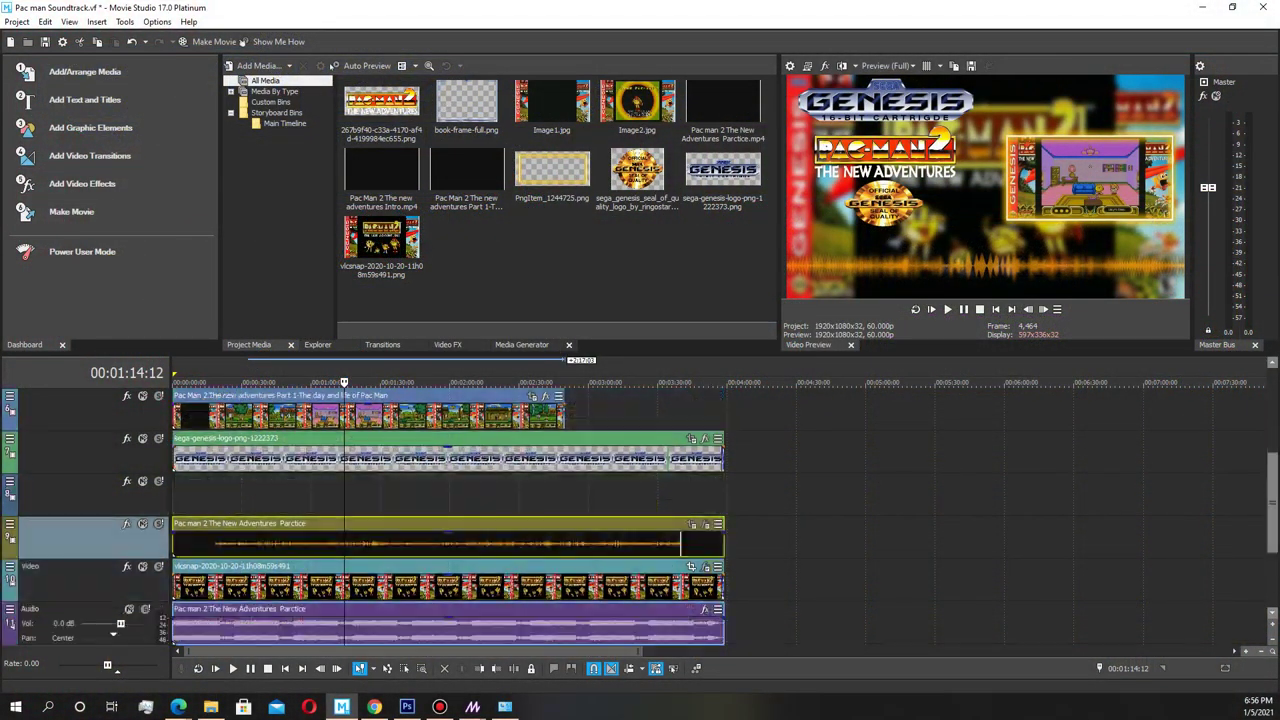
{"action": "scroll", "coordinate": [640, 516], "scroll_direction": "down", "scroll_amount": 2}
{"action": "scroll", "coordinate": [450, 496], "scroll_direction": "up", "scroll_amount": 1}
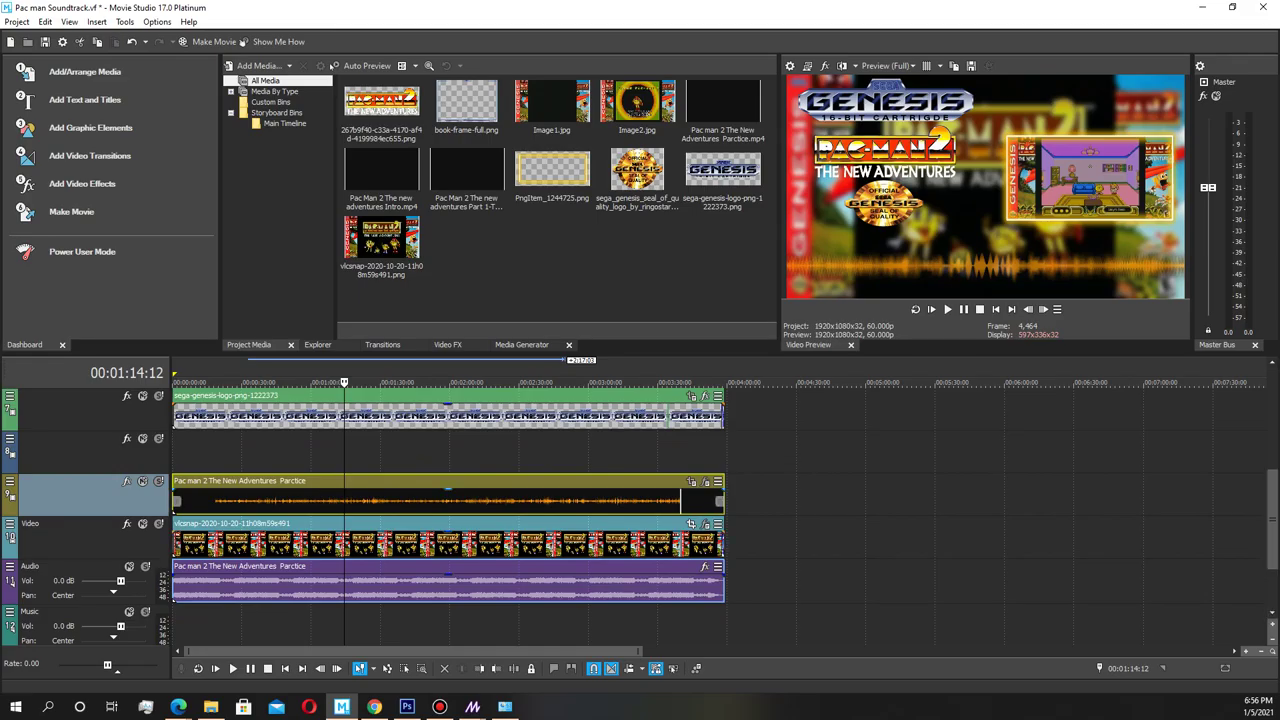
{"action": "left_click", "coordinate": [497, 500]}
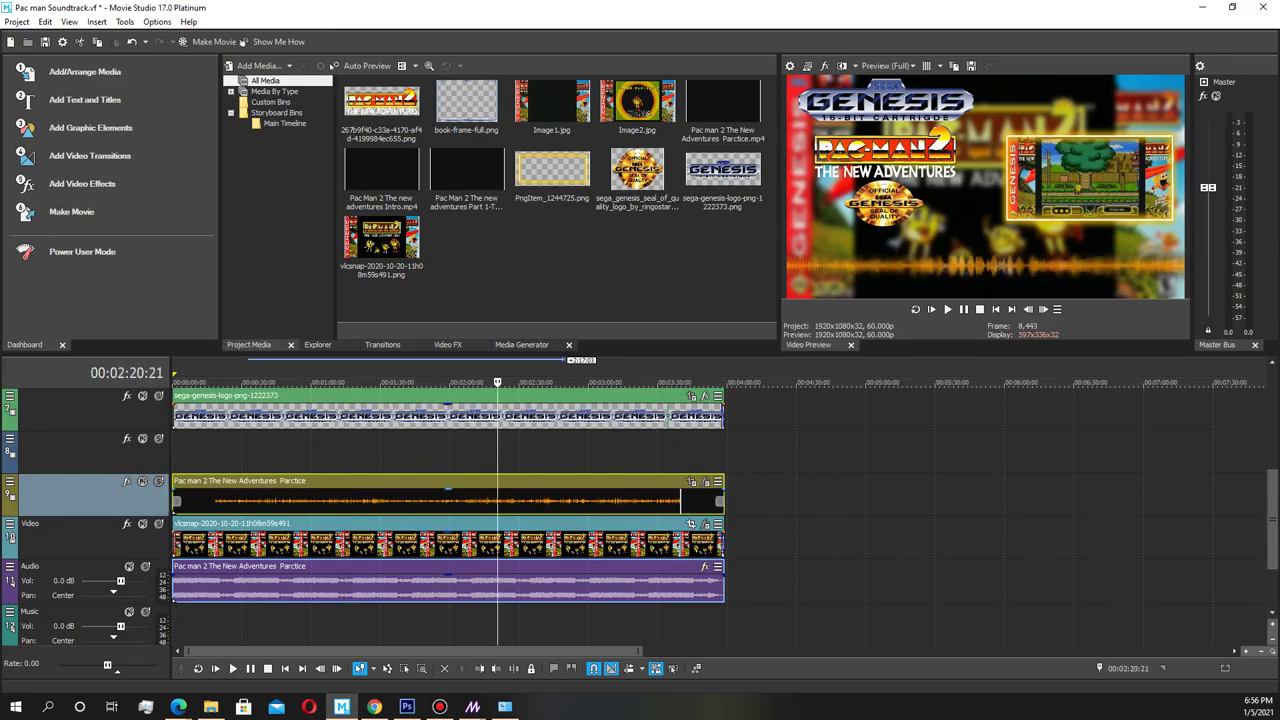
{"action": "key", "text": "Delete"}
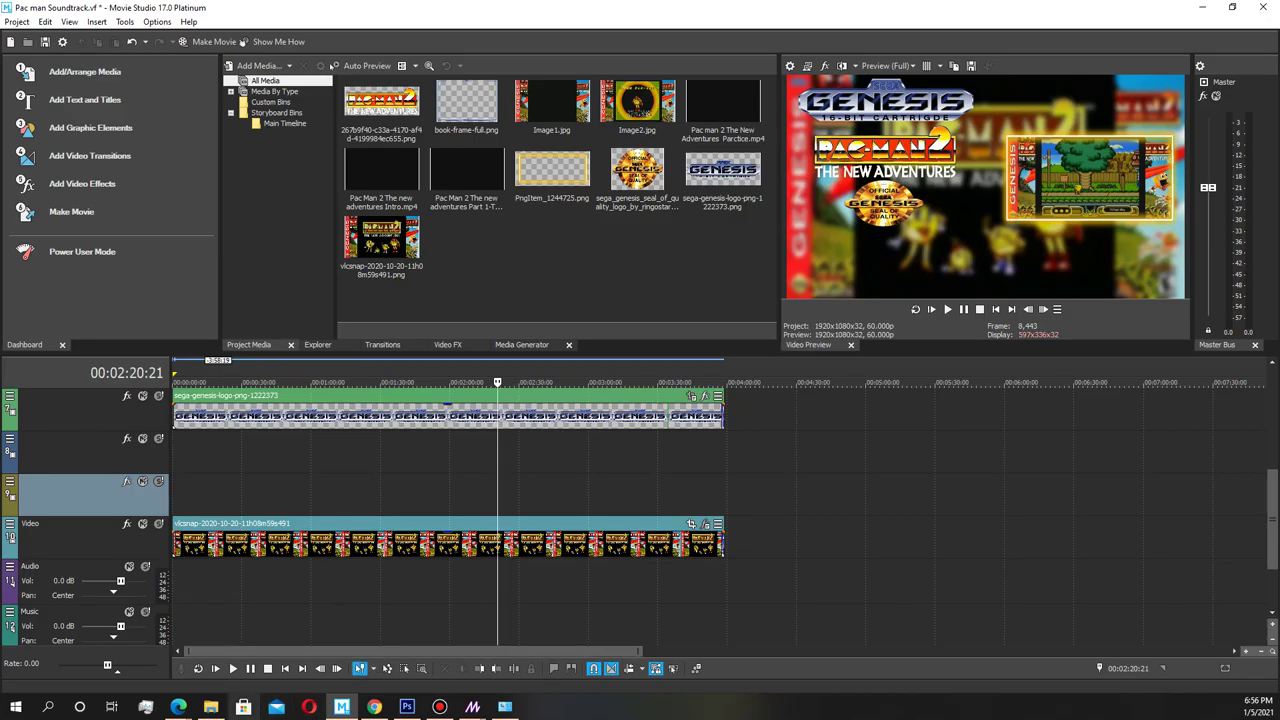
Step: Place the Mischief video from the rendered videos folder at the timeline start, on the emptied waveform and audio tracks
{"action": "left_click", "coordinate": [210, 706]}
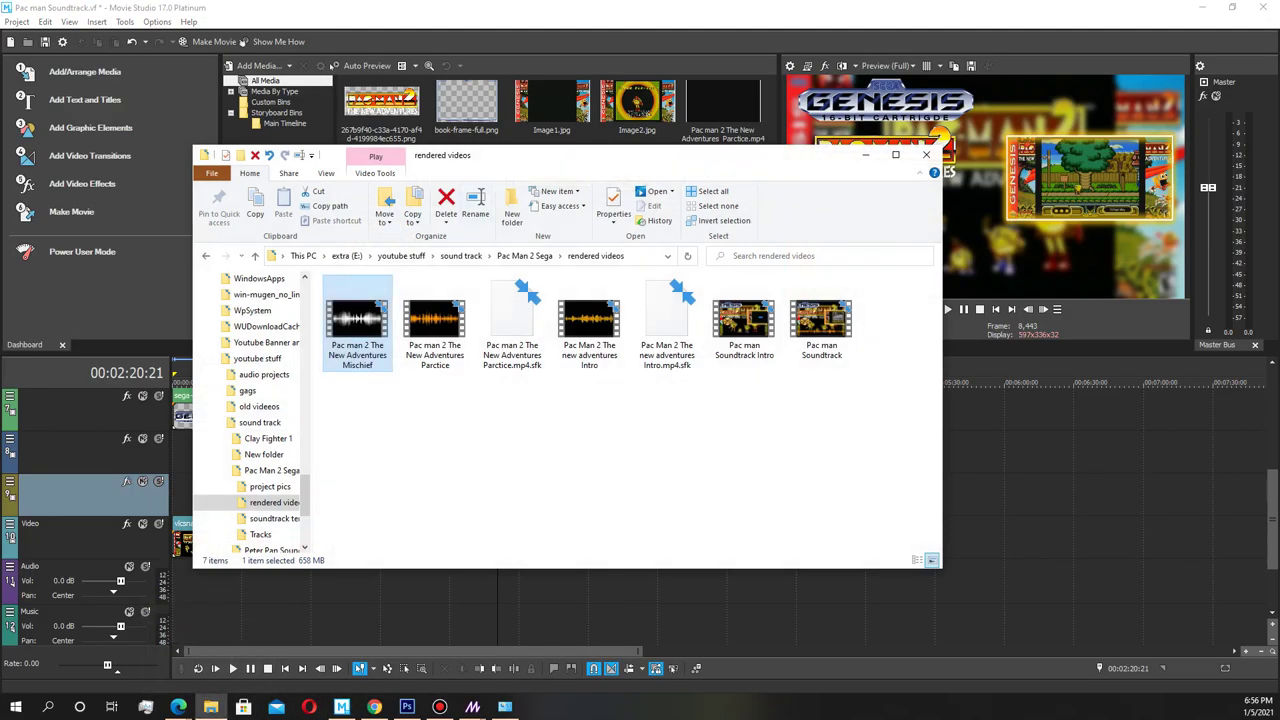
{"action": "left_click_drag", "start_coordinate": [478, 155], "coordinate": [948, 134]}
{"action": "left_click_drag", "start_coordinate": [827, 300], "coordinate": [190, 580]}
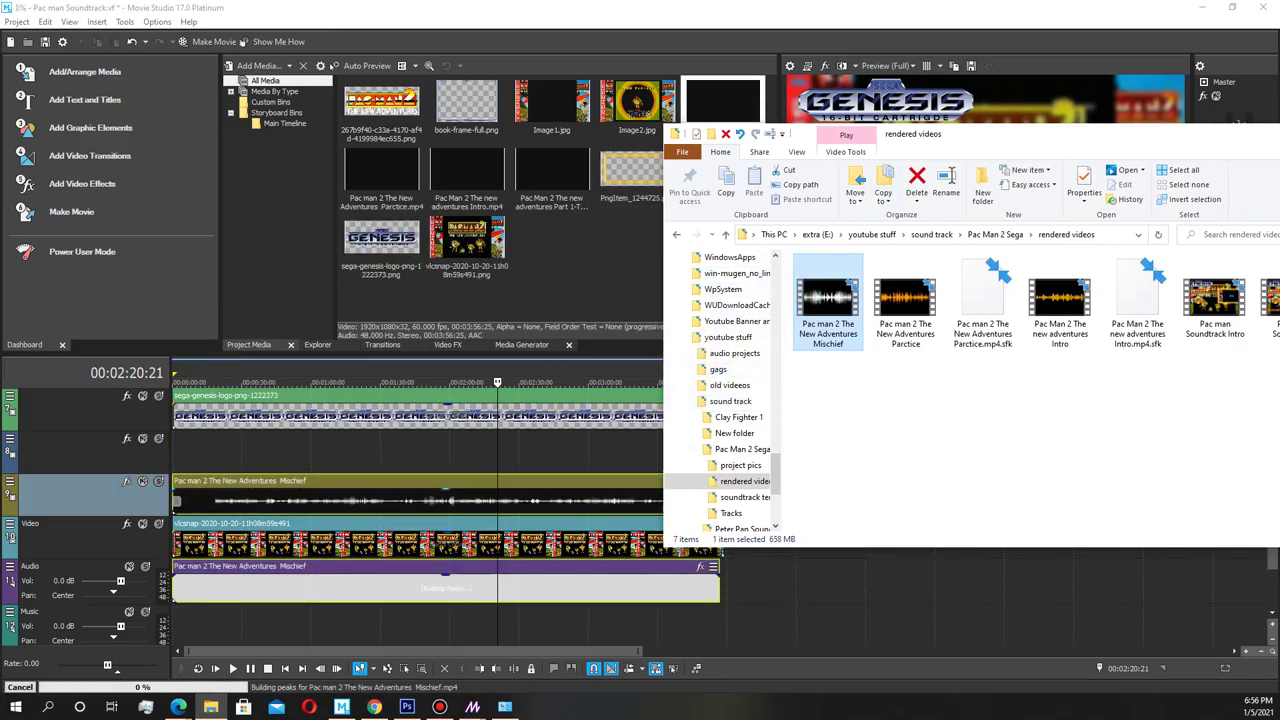
{"action": "left_click_drag", "start_coordinate": [952, 134], "coordinate": [468, 150]}
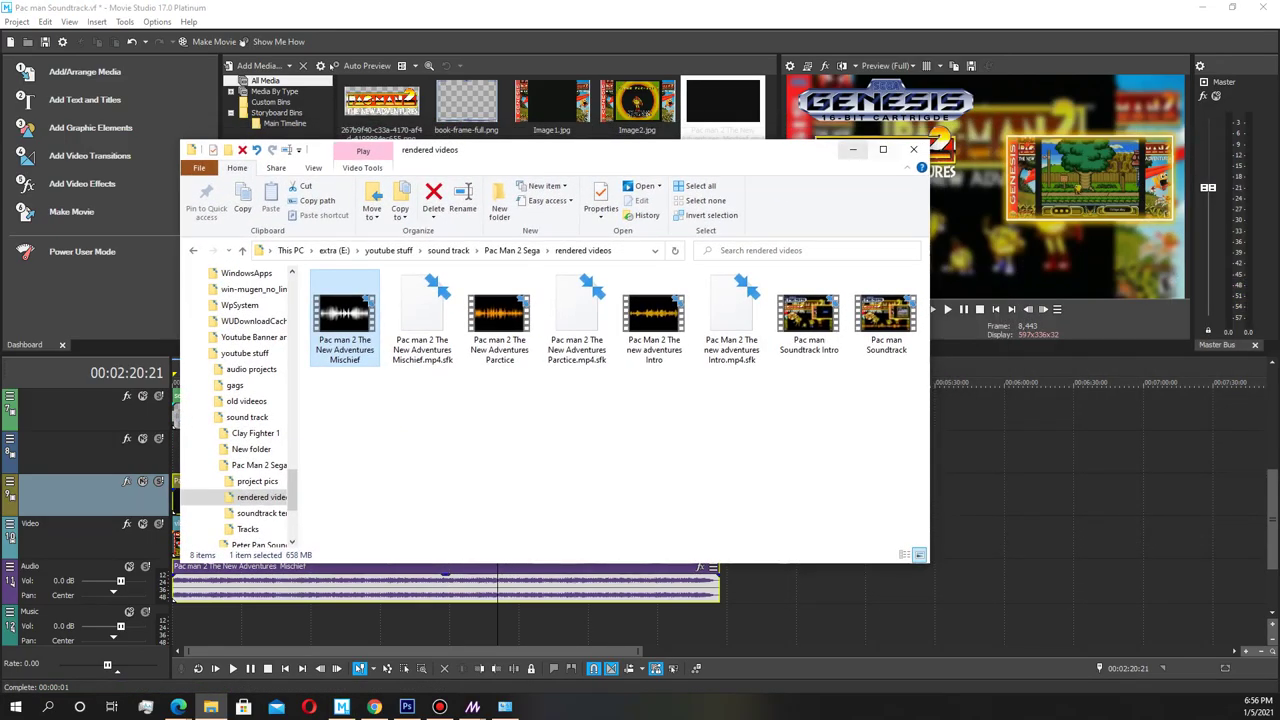
{"action": "left_click", "coordinate": [852, 149]}
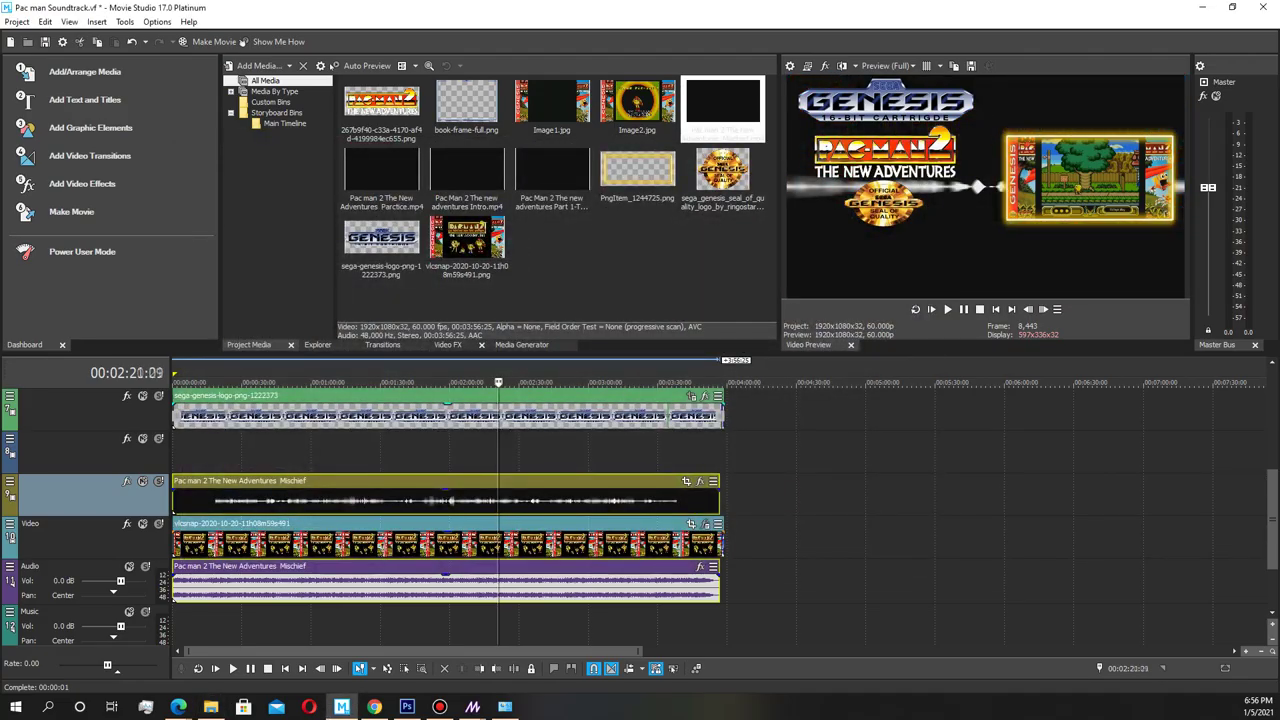
Step: Move the playhead to 00:01:39:23 and add the VEGAS Chroma Keyer effect to the Mischief waveform clip
{"action": "left_click_drag", "start_coordinate": [498, 382], "coordinate": [403, 382]}
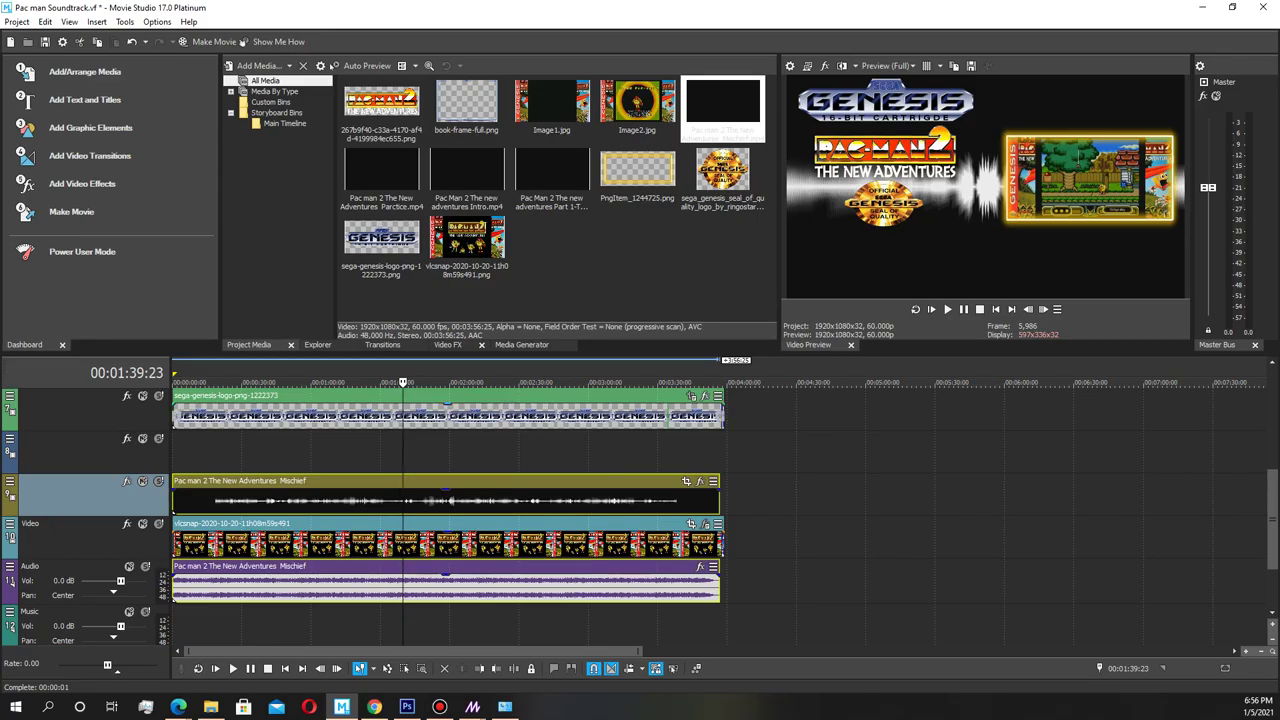
{"action": "left_click", "coordinate": [700, 481]}
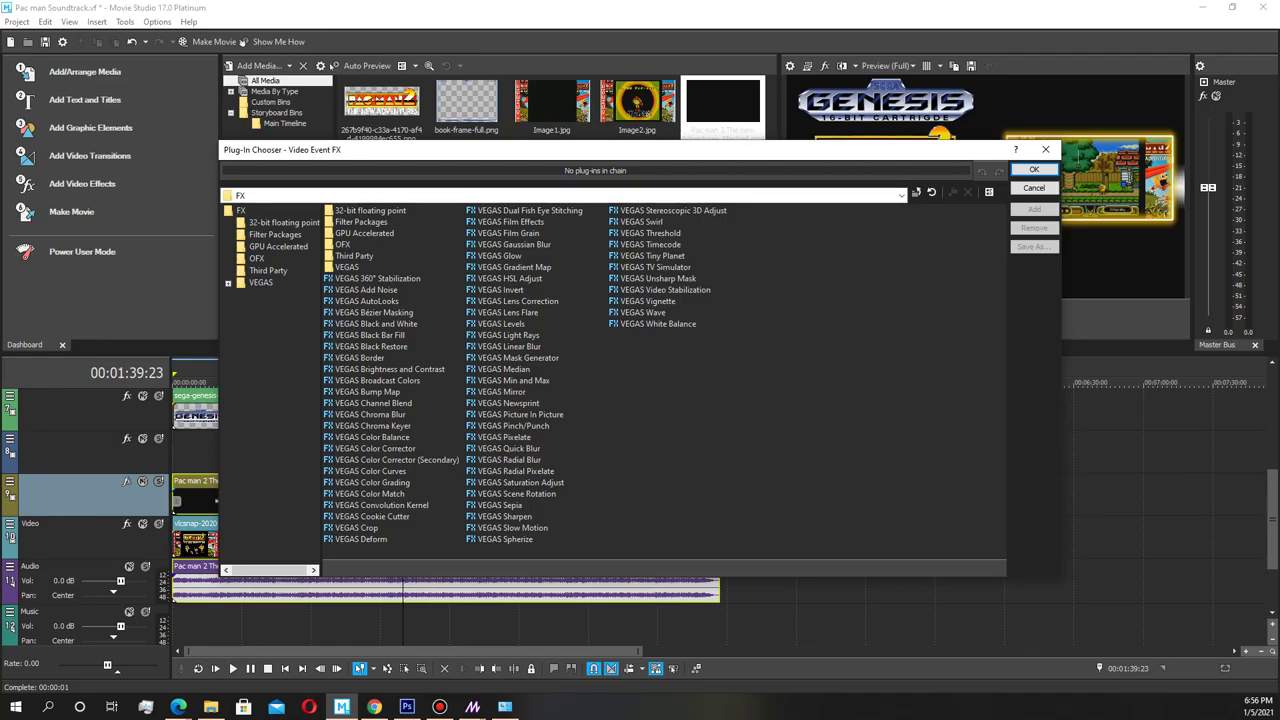
{"action": "left_click", "coordinate": [372, 426]}
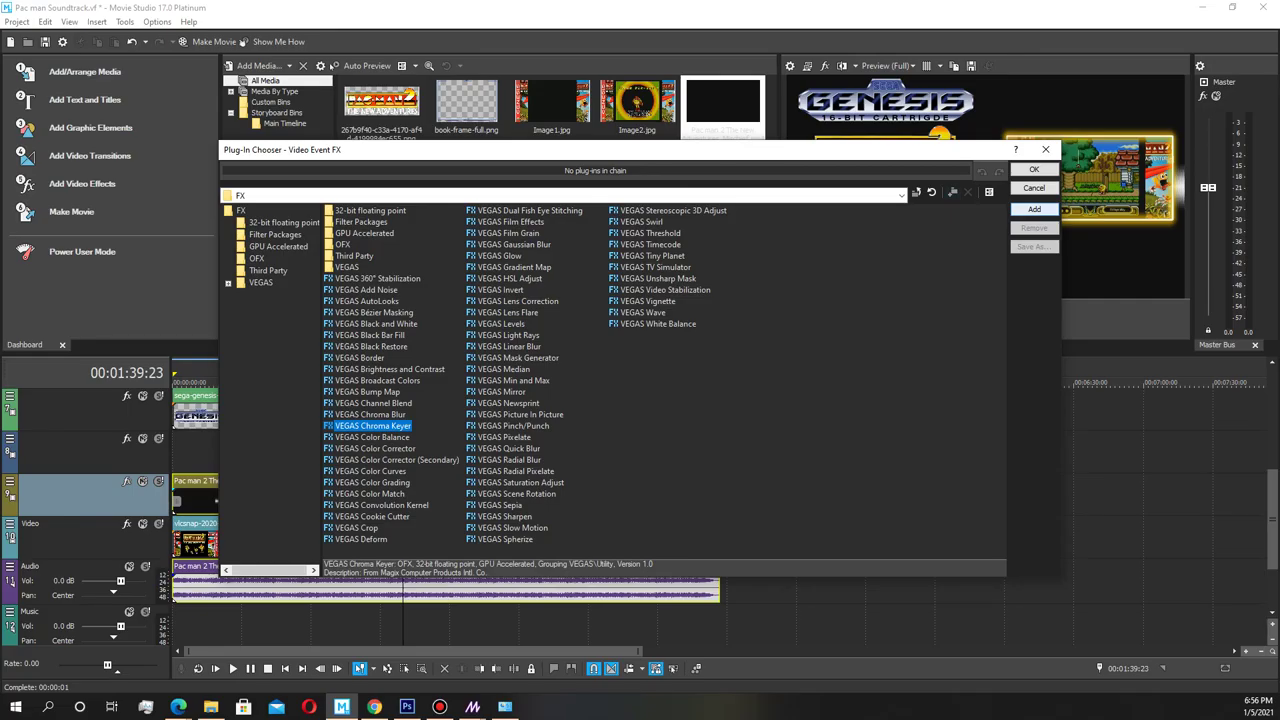
{"action": "left_click", "coordinate": [1034, 209]}
{"action": "left_click", "coordinate": [1034, 169]}
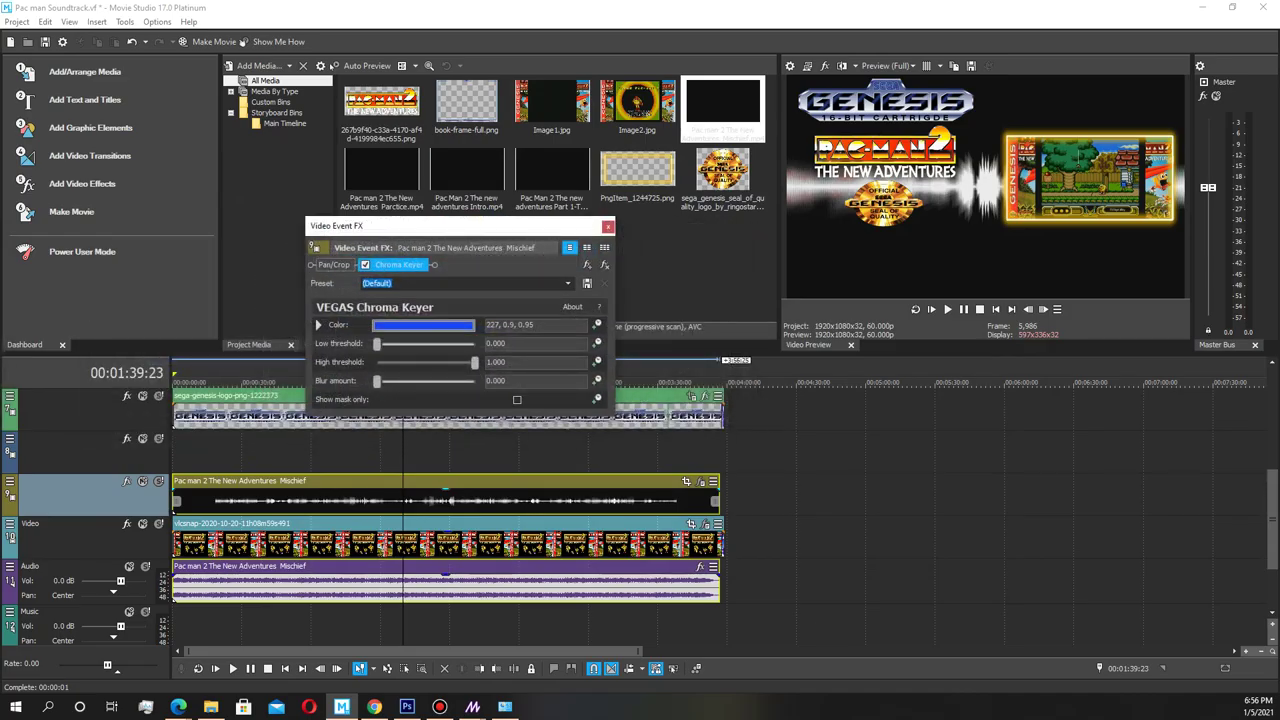
Step: Set the Chroma Keyer color to near-black (0, 0.0, 0.06) to key out the waveform clip's background
{"action": "left_click", "coordinate": [423, 325]}
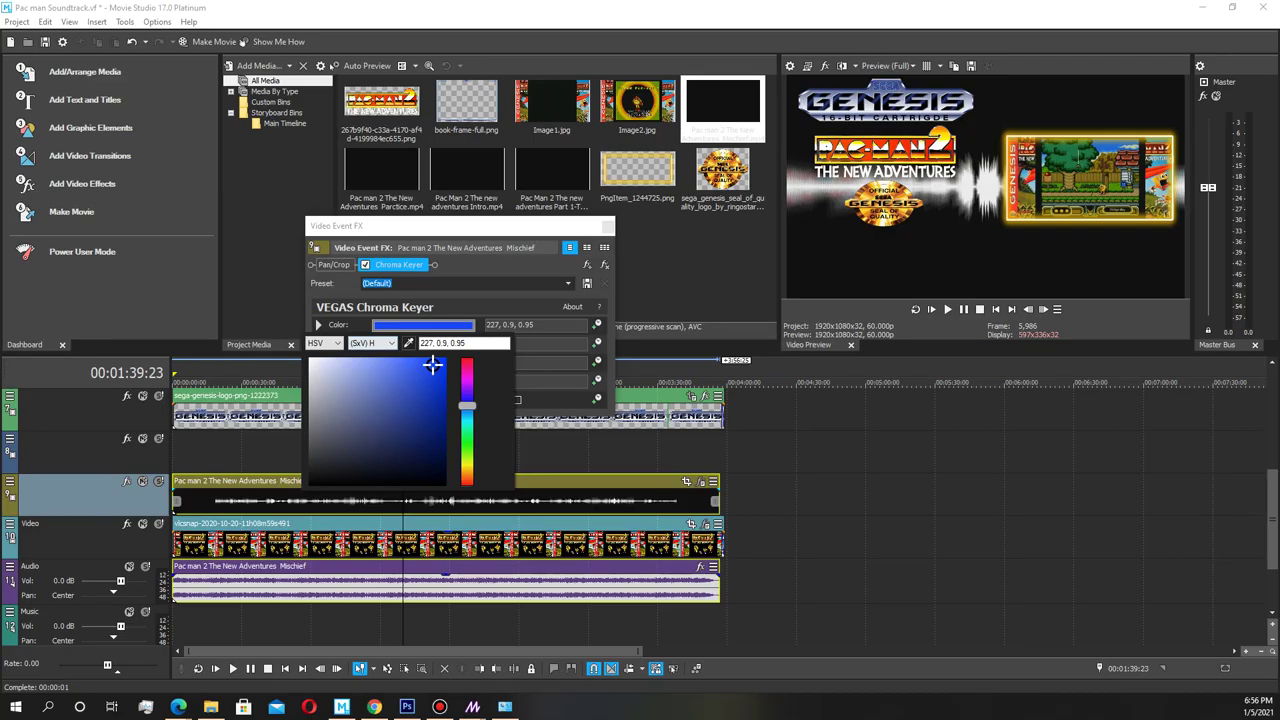
{"action": "left_click_drag", "start_coordinate": [432, 366], "coordinate": [310, 478]}
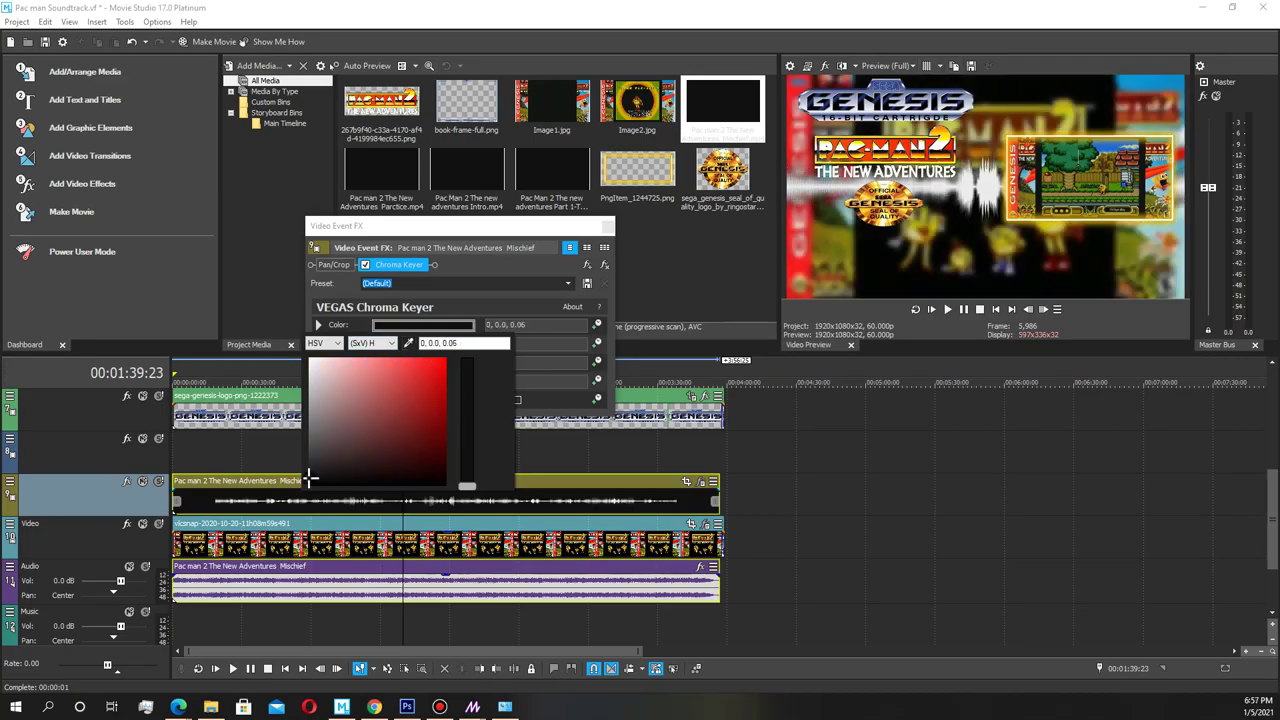
{"action": "key", "text": "Escape"}
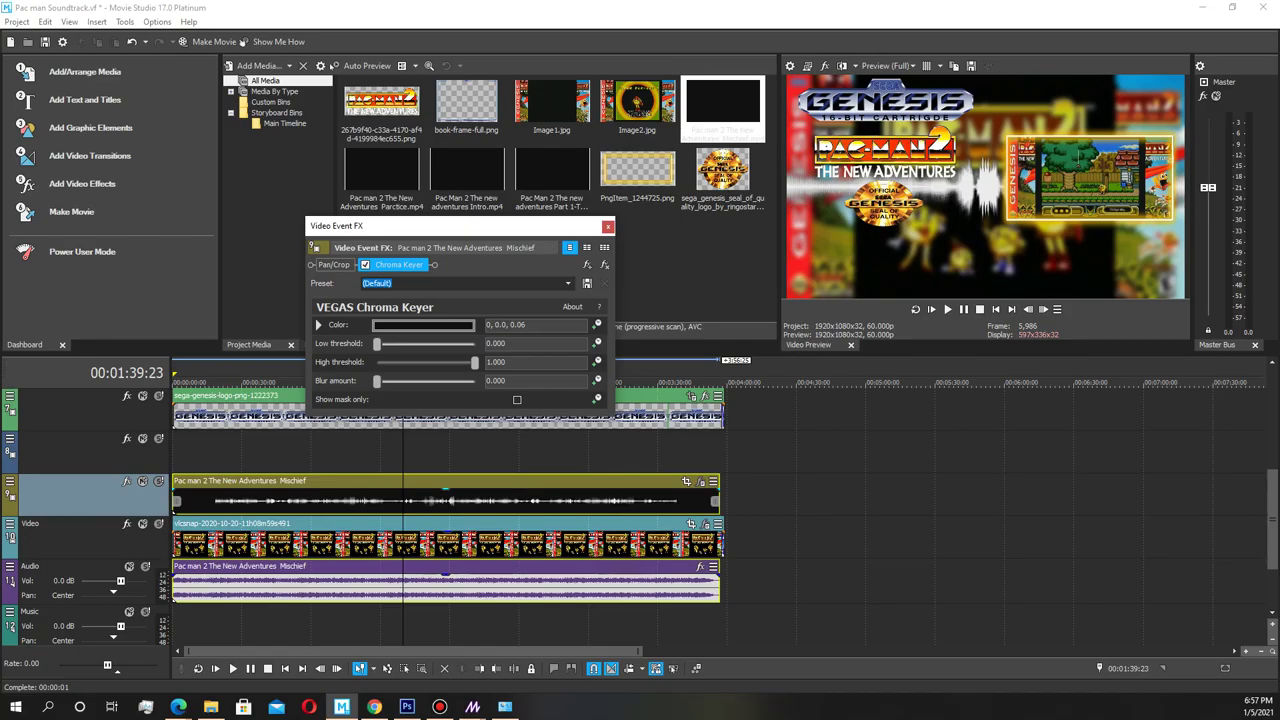
Step: Disable Maintain aspect ratio in the Mischief waveform clip's Pan/Crop settings and raise the crop frame to a Y center of about 189
{"action": "left_click", "coordinate": [607, 226]}
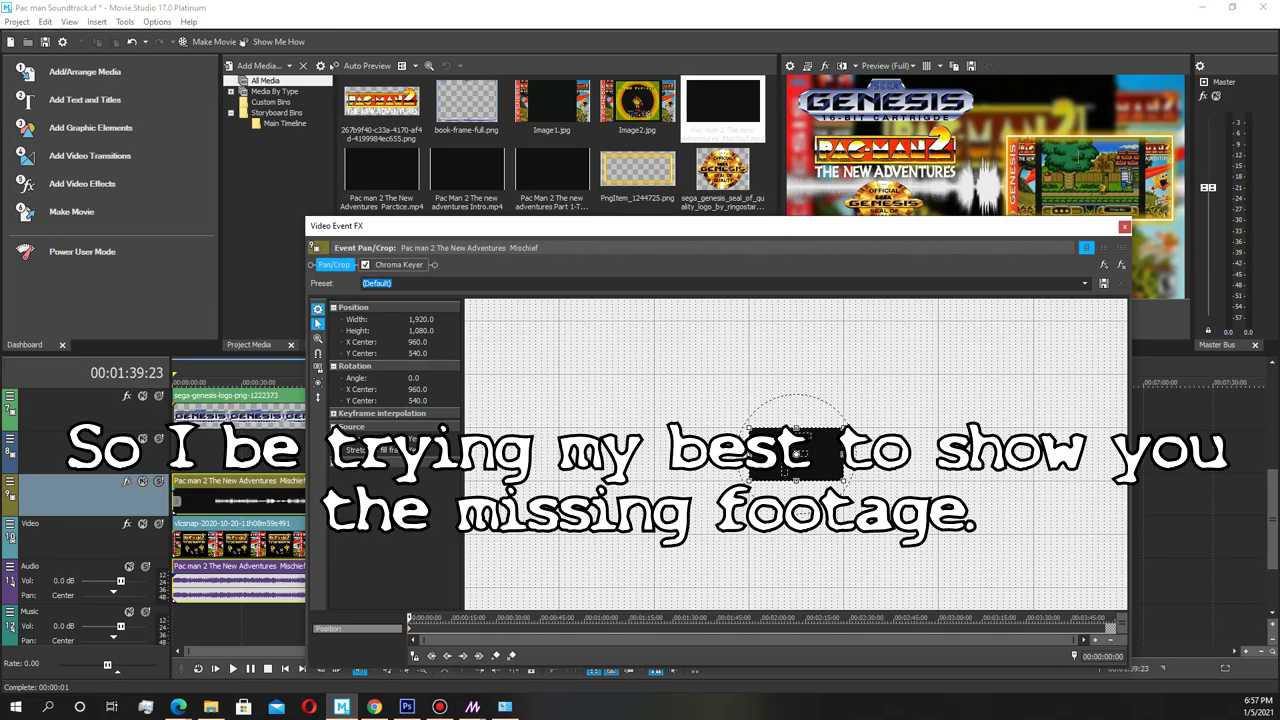
{"action": "left_click", "coordinate": [433, 438]}
{"action": "left_click", "coordinate": [420, 449]}
{"action": "left_click_drag", "start_coordinate": [791, 226], "coordinate": [460, 156]}
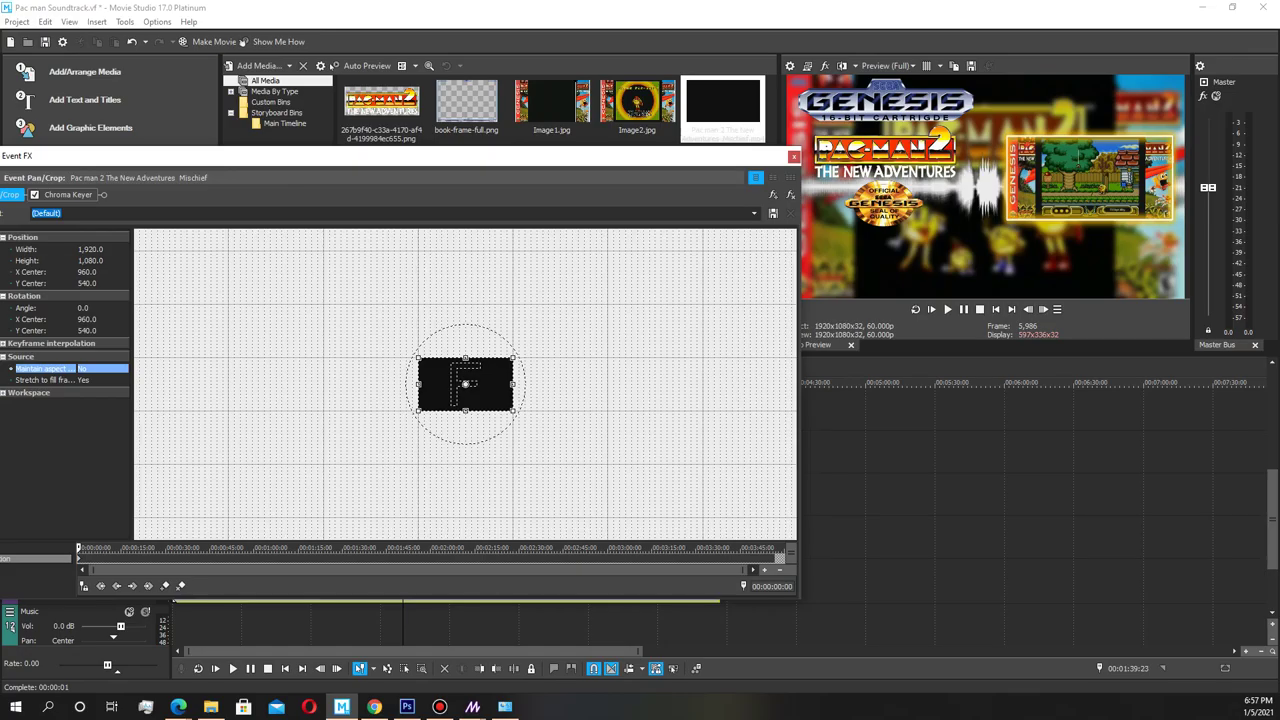
{"action": "left_click_drag", "start_coordinate": [506, 156], "coordinate": [482, 151]}
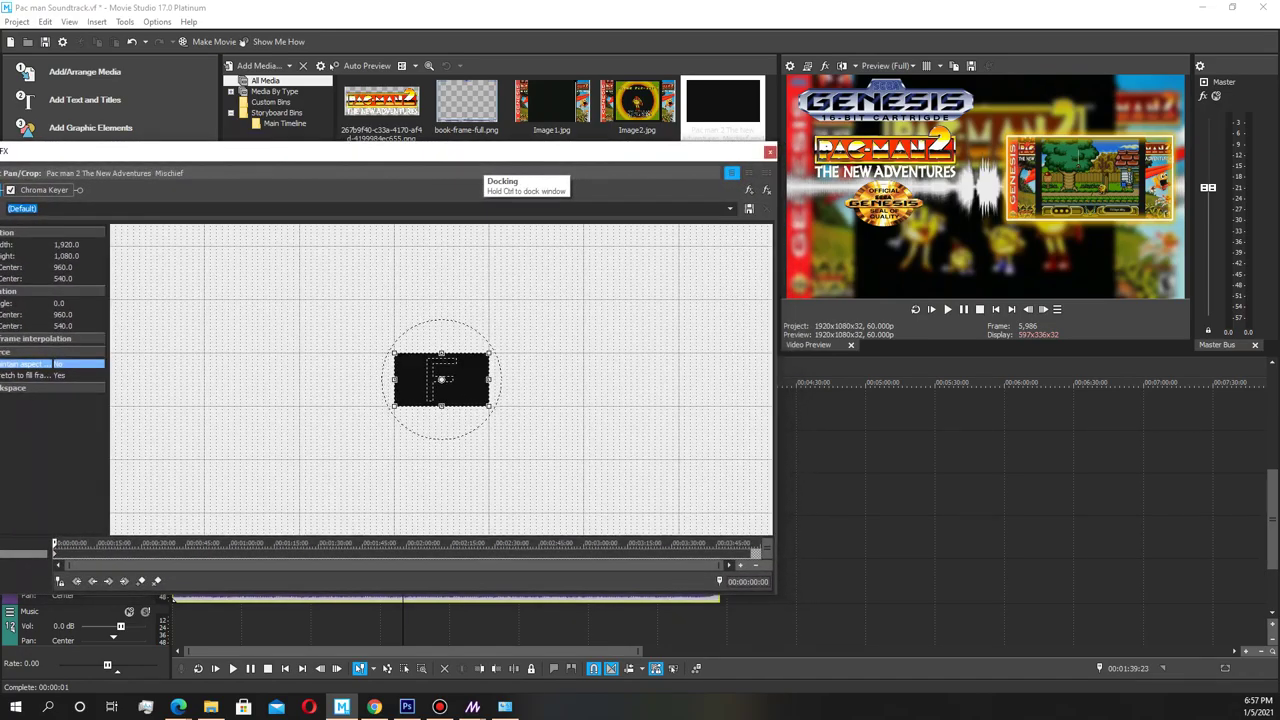
{"action": "left_click_drag", "start_coordinate": [441, 380], "coordinate": [442, 360]}
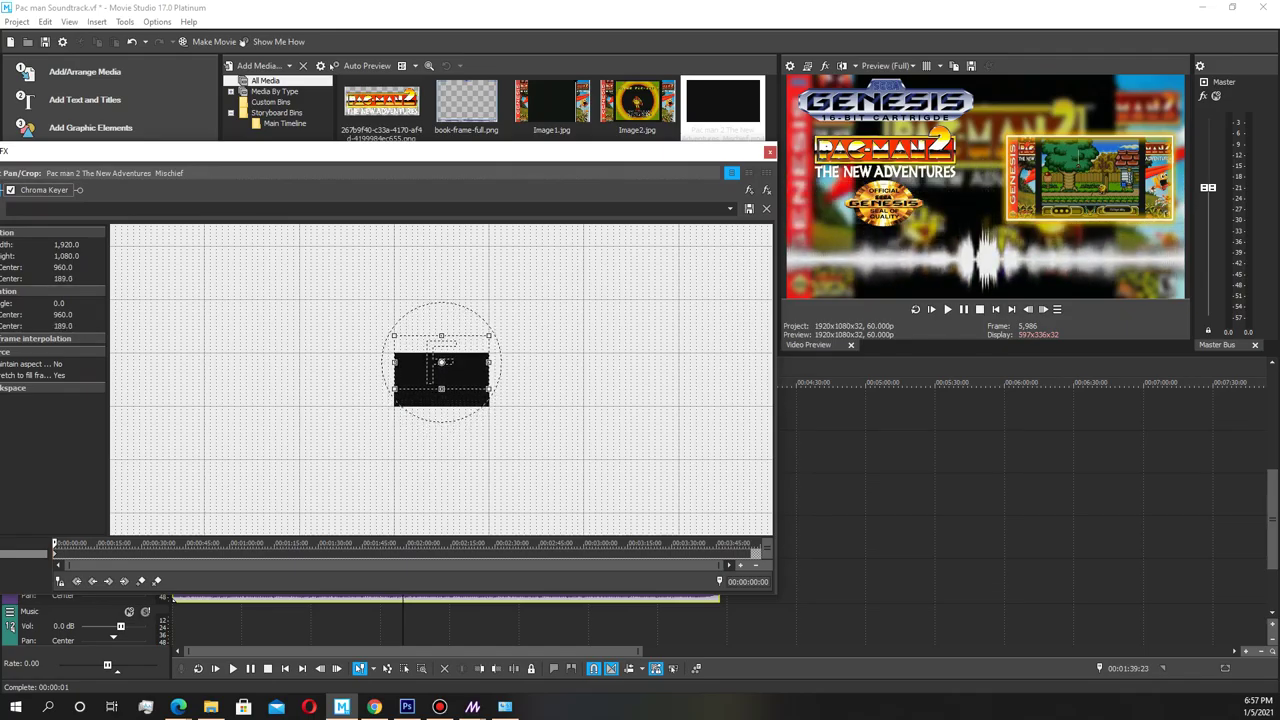
Step: Stretch the waveform's crop frame upward to a height of about 1,296 and close the Pan/Crop settings
{"action": "left_click_drag", "start_coordinate": [370, 152], "coordinate": [470, 150]}
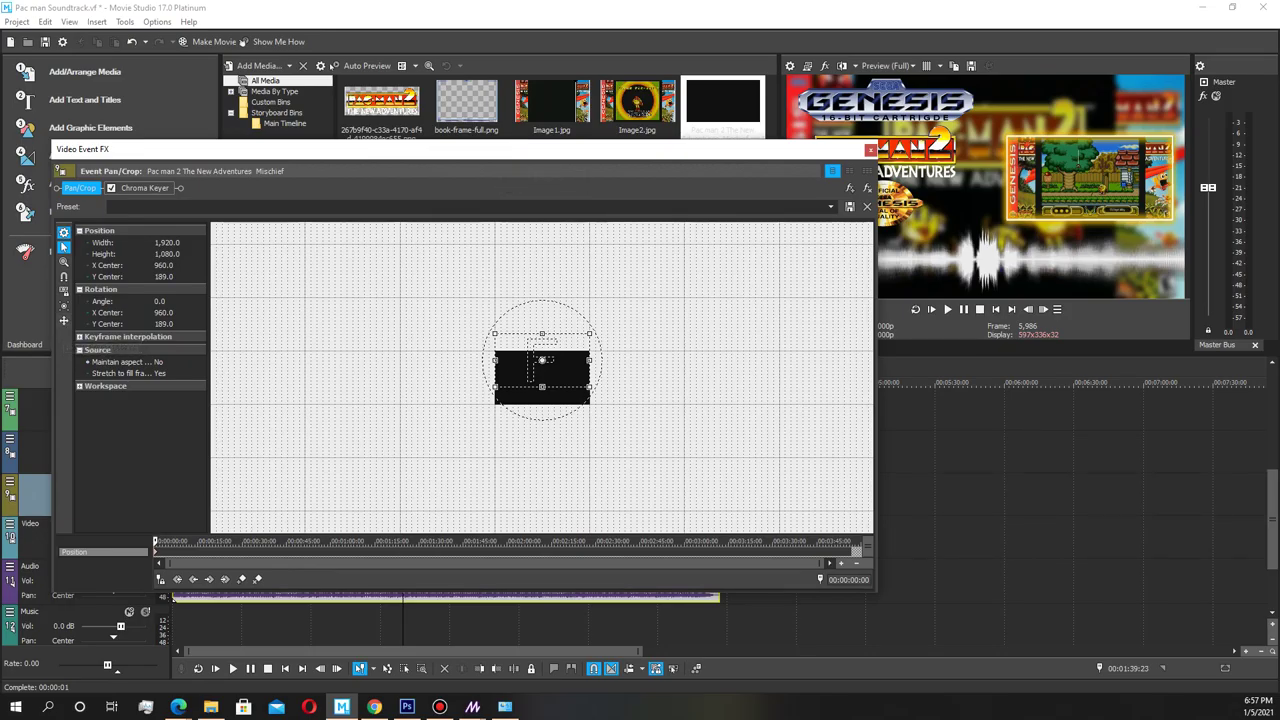
{"action": "left_click_drag", "start_coordinate": [542, 333], "coordinate": [541, 323]}
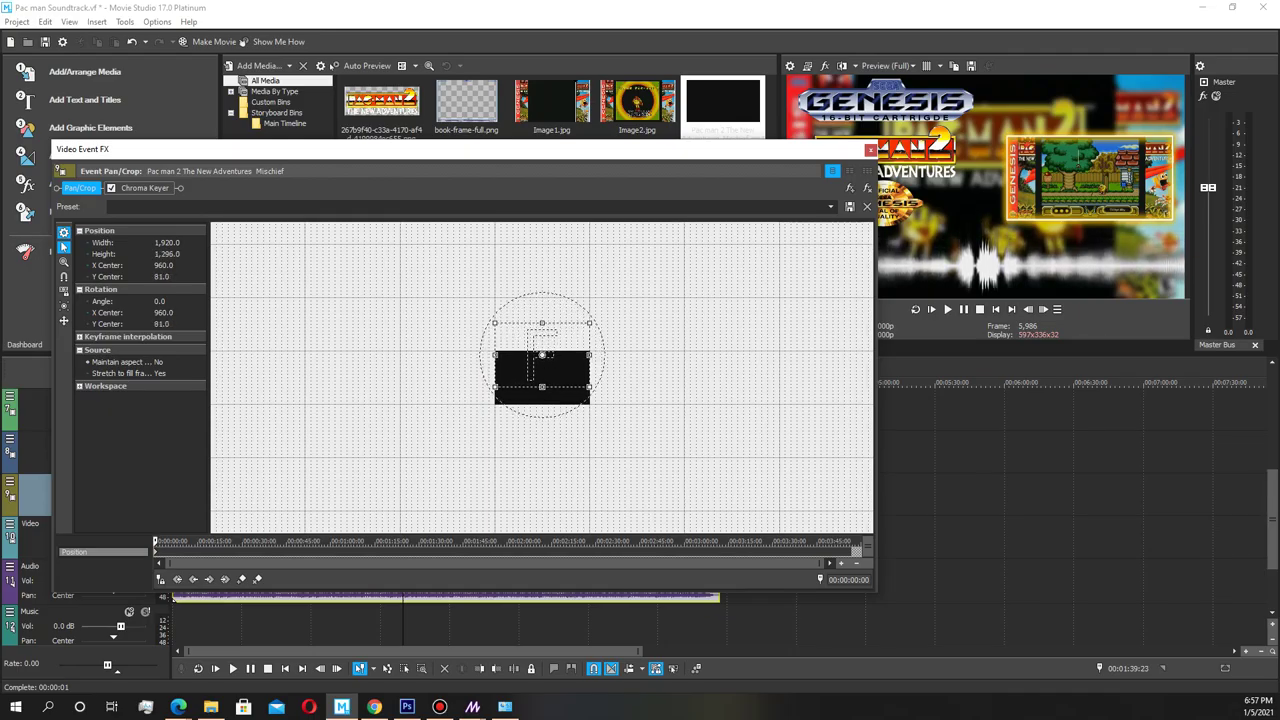
{"action": "left_click_drag", "start_coordinate": [636, 149], "coordinate": [550, 143]}
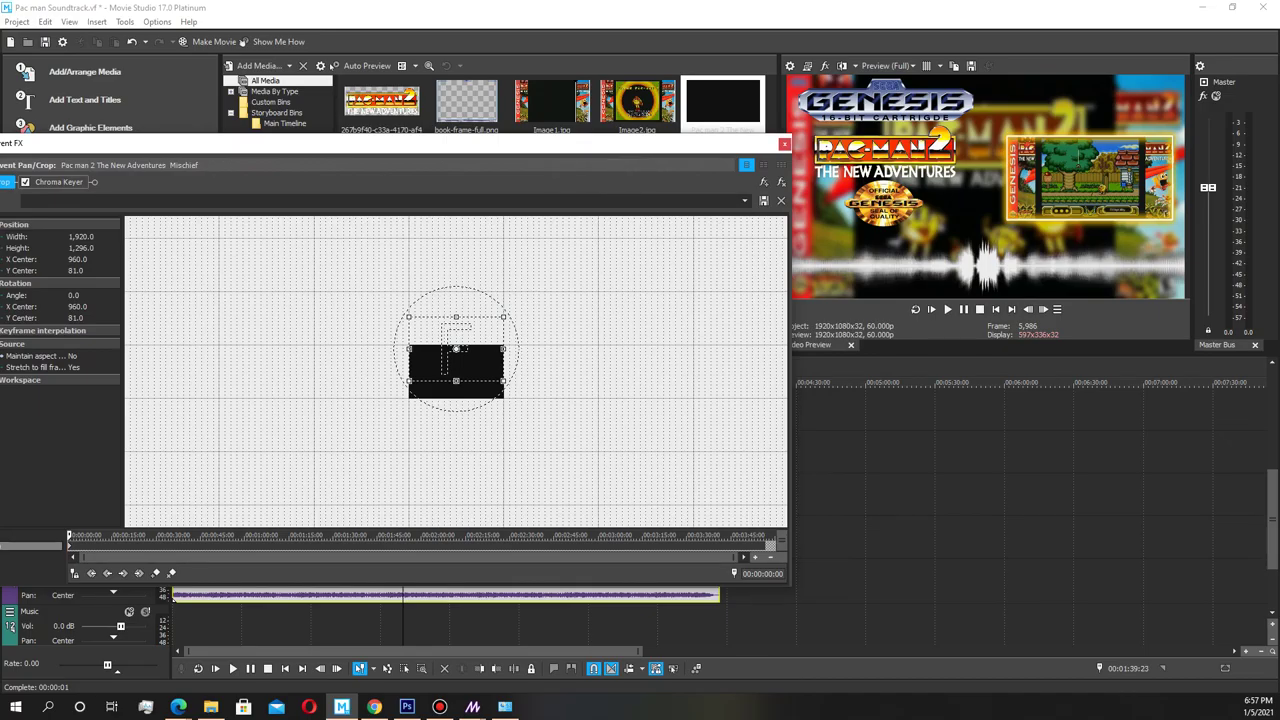
{"action": "left_click", "coordinate": [784, 143]}
Step: Move the playhead to 00:00:29:29 and add the VEGAS Color Corrector effect to the Mischief waveform clip
{"action": "left_click_drag", "start_coordinate": [403, 382], "coordinate": [174, 382]}
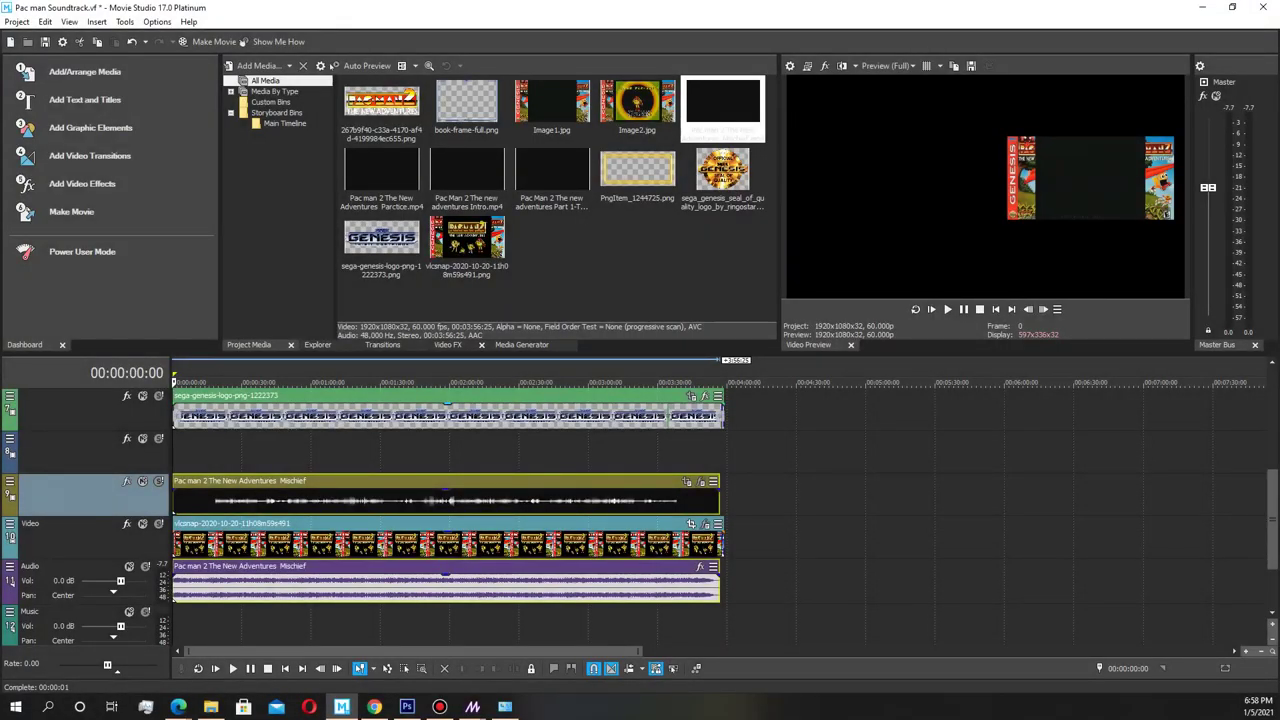
{"action": "left_click", "coordinate": [358, 382]}
{"action": "left_click_drag", "start_coordinate": [358, 382], "coordinate": [241, 382]}
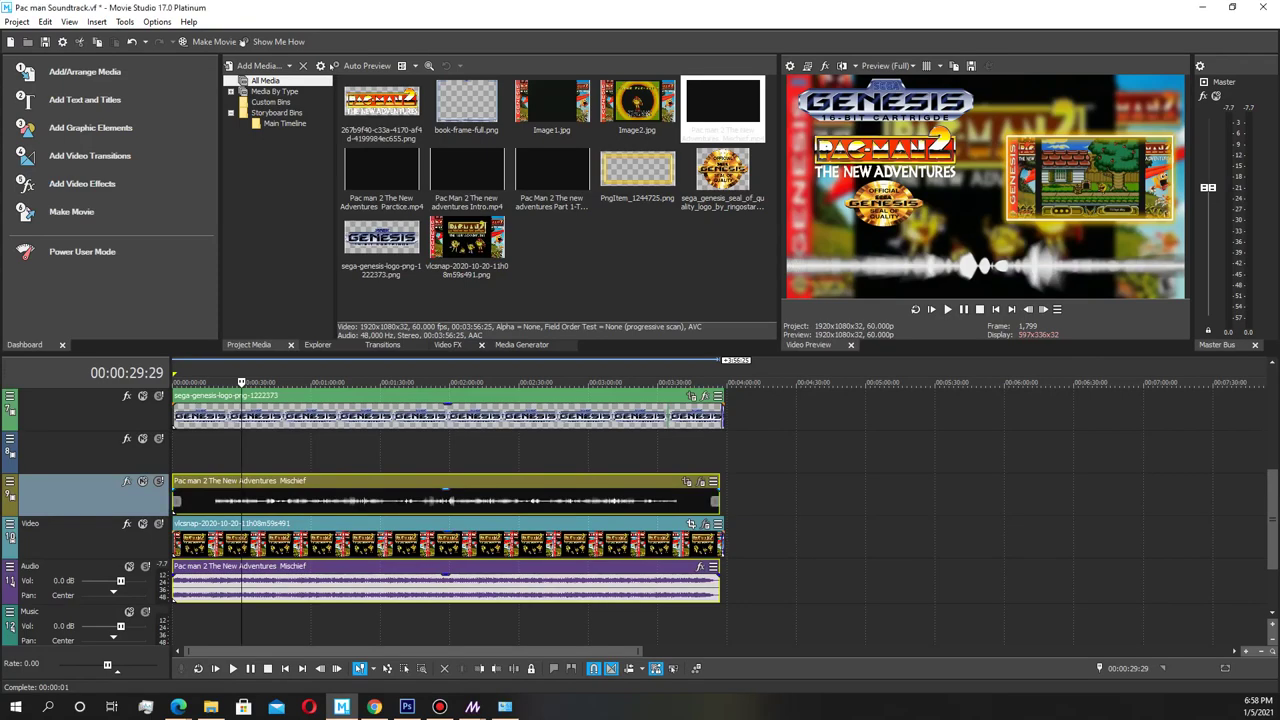
{"action": "left_click", "coordinate": [701, 481]}
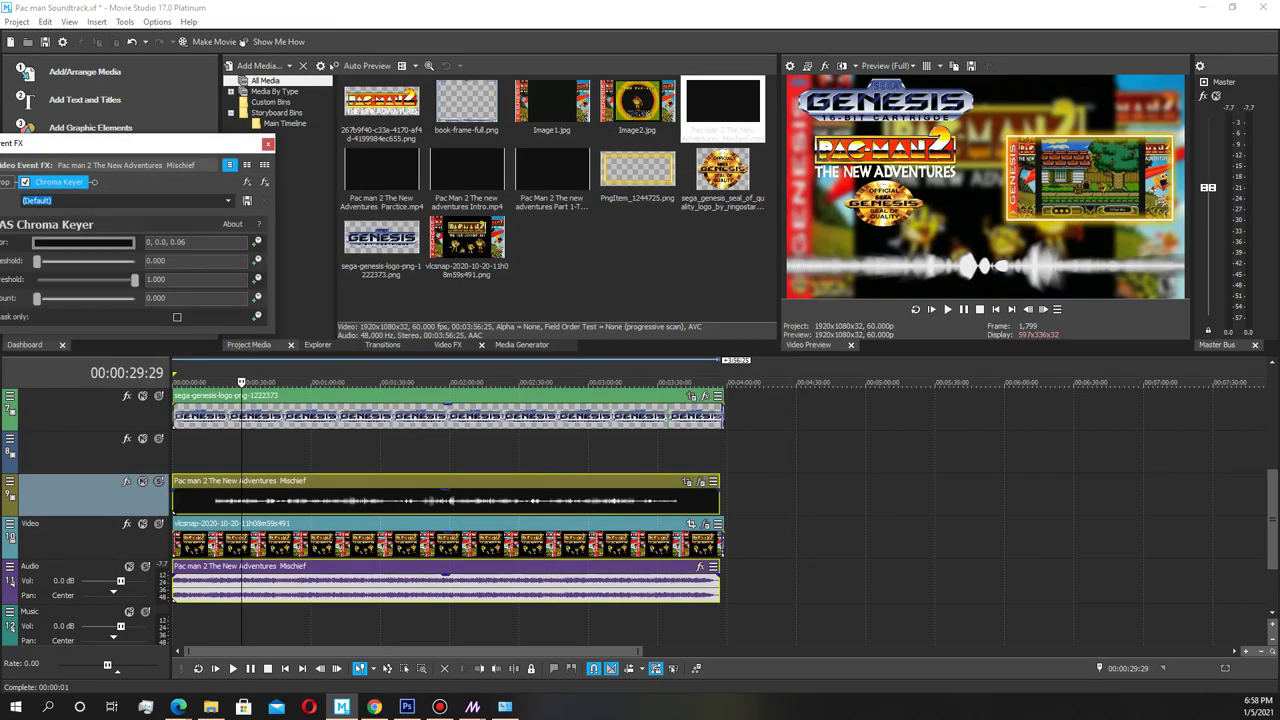
{"action": "left_click_drag", "start_coordinate": [158, 143], "coordinate": [780, 129]}
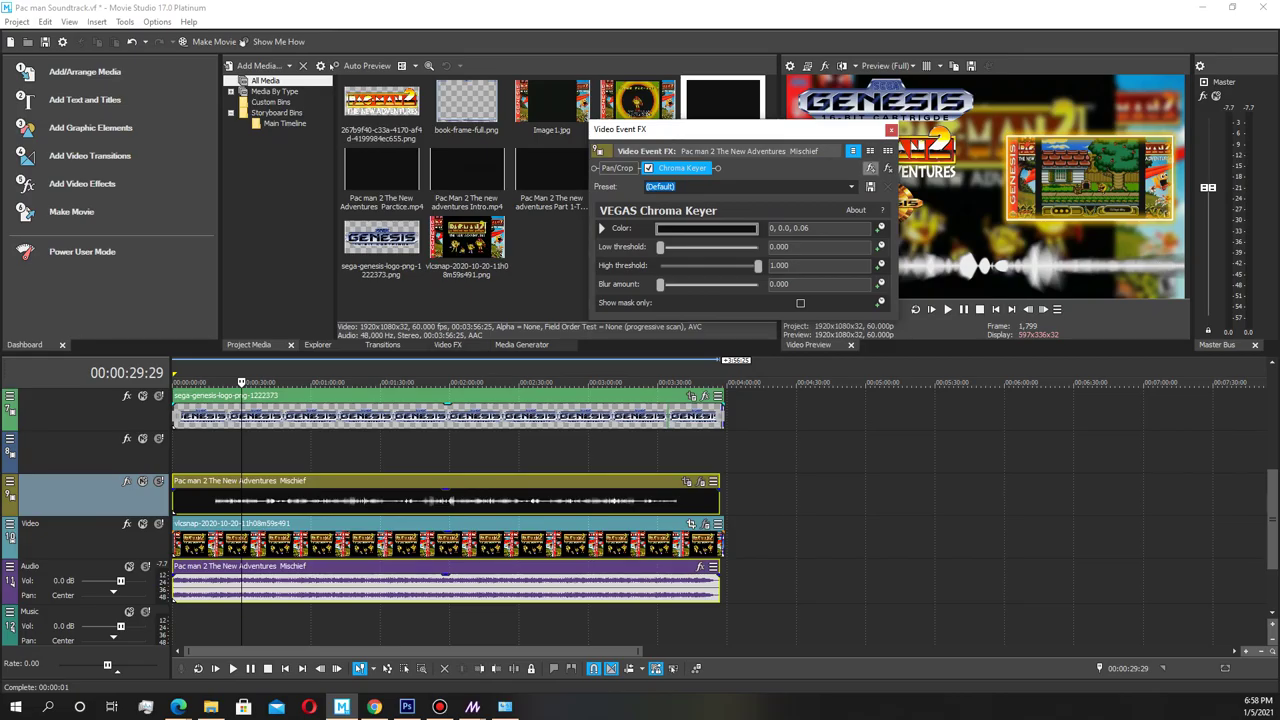
{"action": "left_click", "coordinate": [871, 169]}
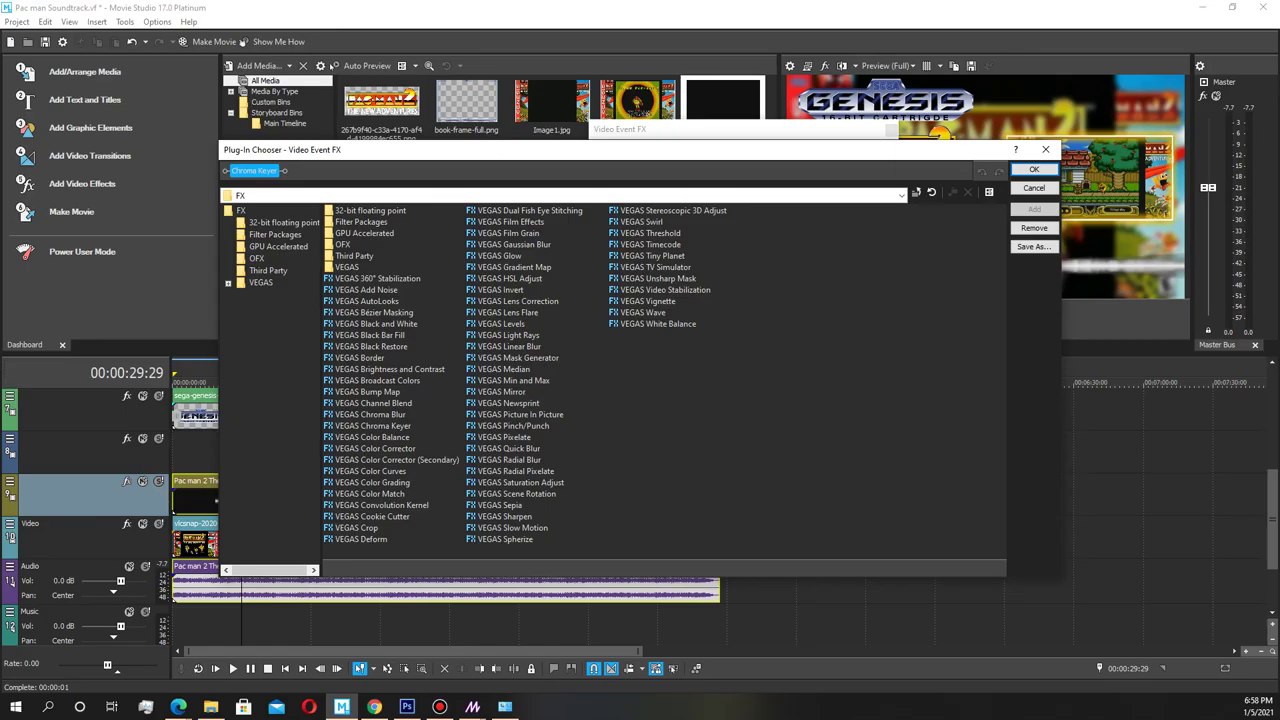
{"action": "left_click", "coordinate": [375, 448]}
{"action": "left_click", "coordinate": [1034, 169]}
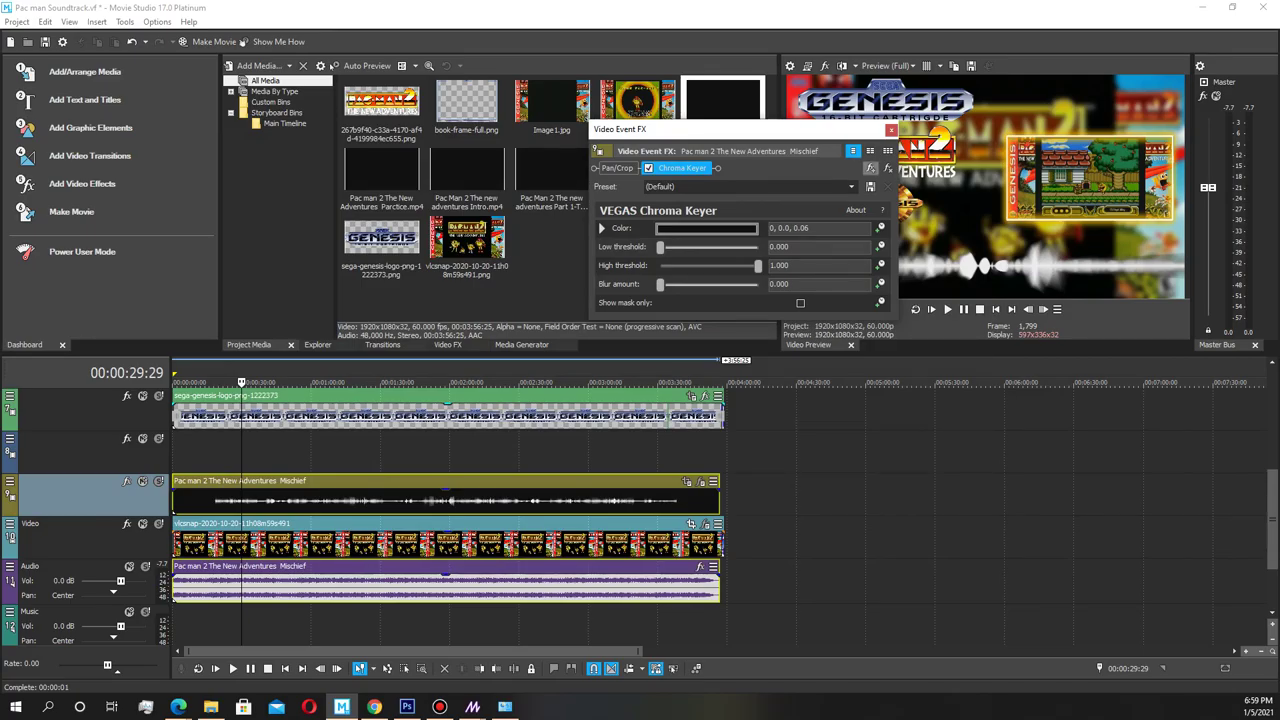
{"action": "left_click", "coordinate": [870, 168]}
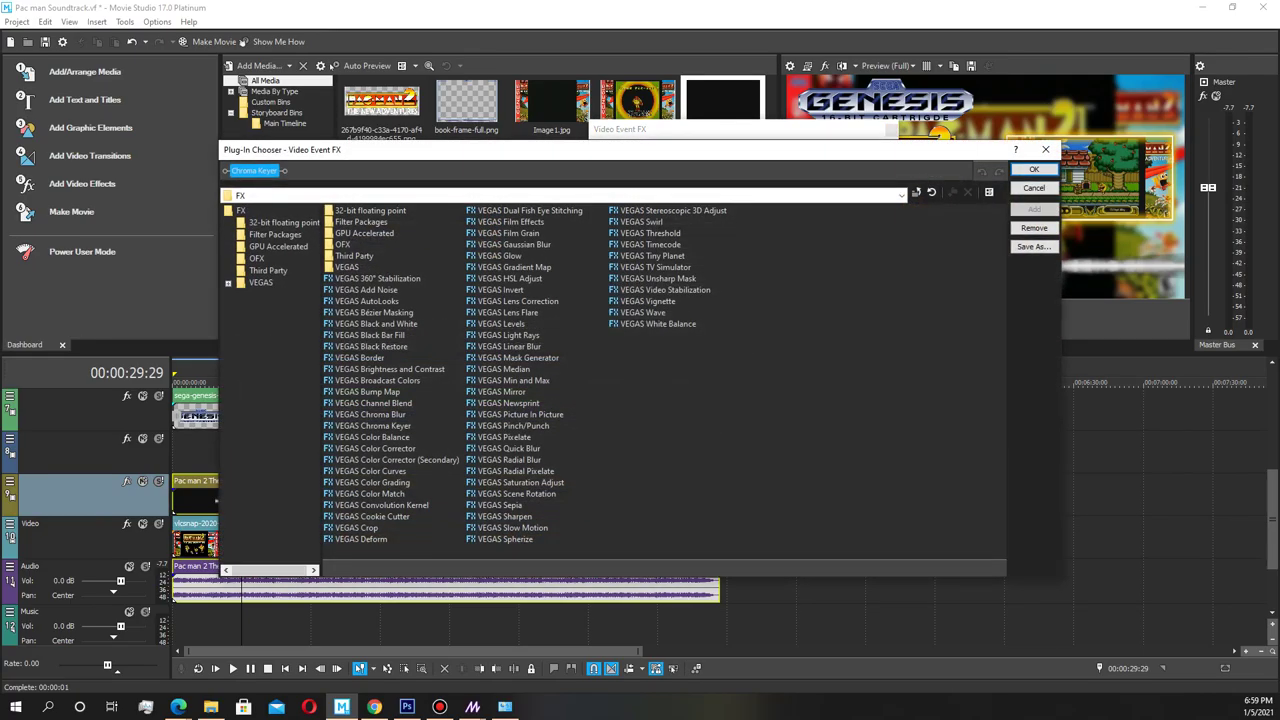
{"action": "left_click", "coordinate": [375, 448]}
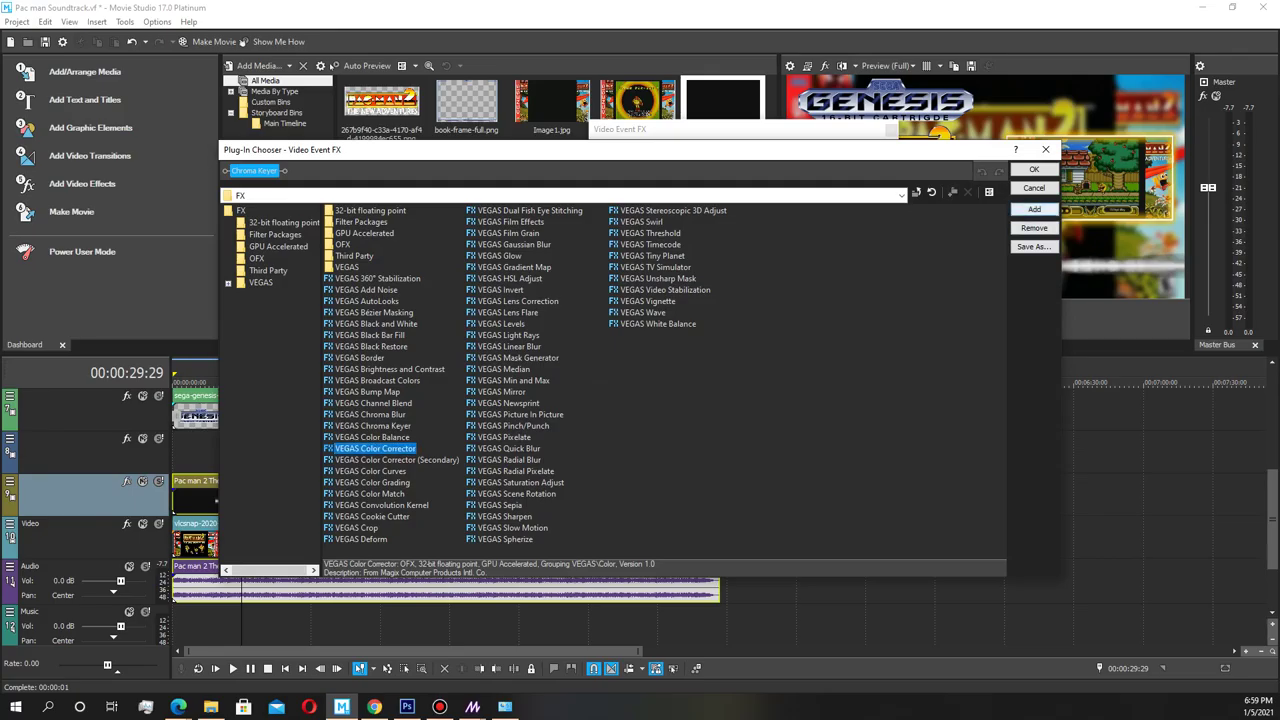
{"action": "left_click", "coordinate": [1034, 208]}
{"action": "left_click", "coordinate": [1034, 169]}
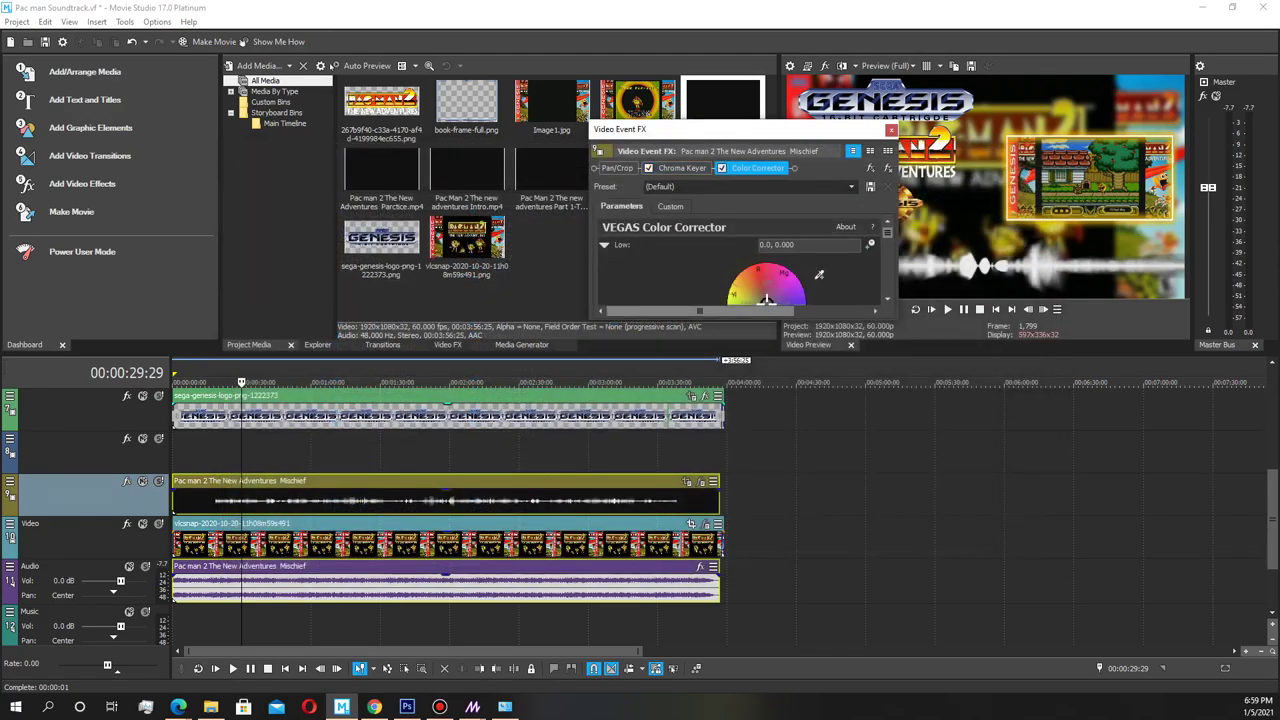
Step: Set the Color Corrector's low wheel to about 303.22, 1.000 and its saturation to about 2.796
{"action": "left_click_drag", "start_coordinate": [846, 129], "coordinate": [578, 77]}
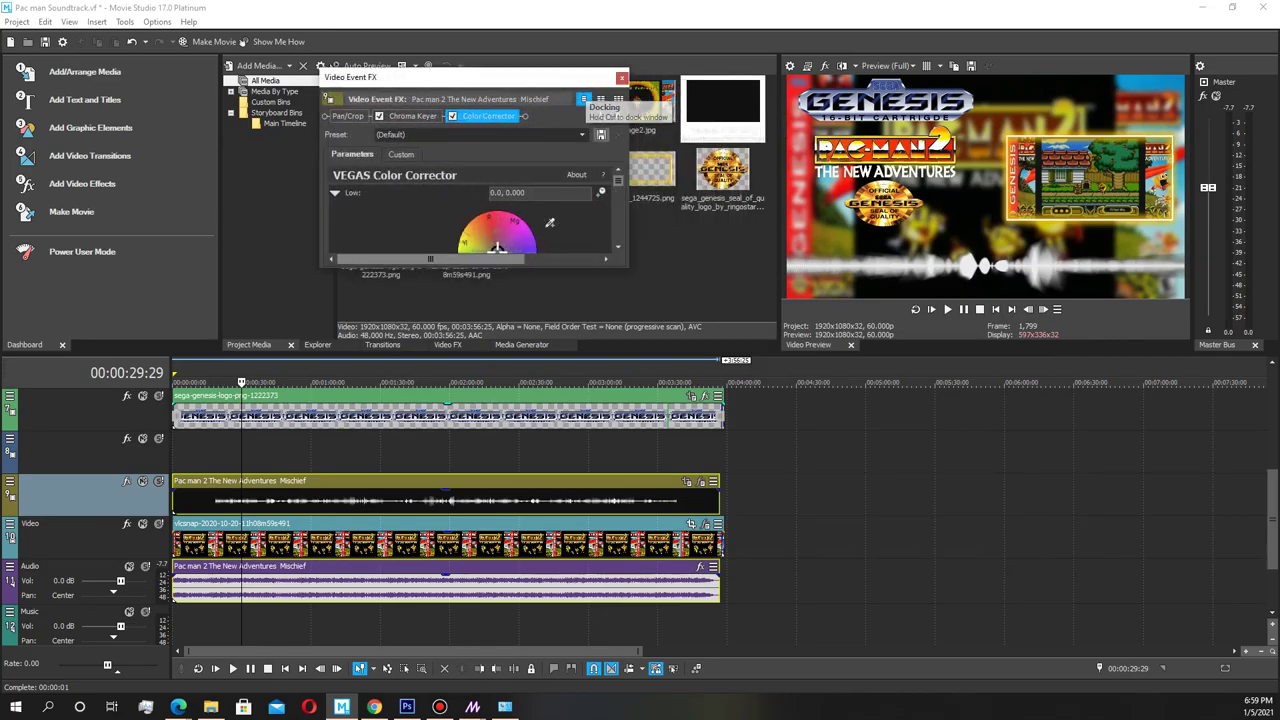
{"action": "left_click_drag", "start_coordinate": [475, 267], "coordinate": [475, 595]}
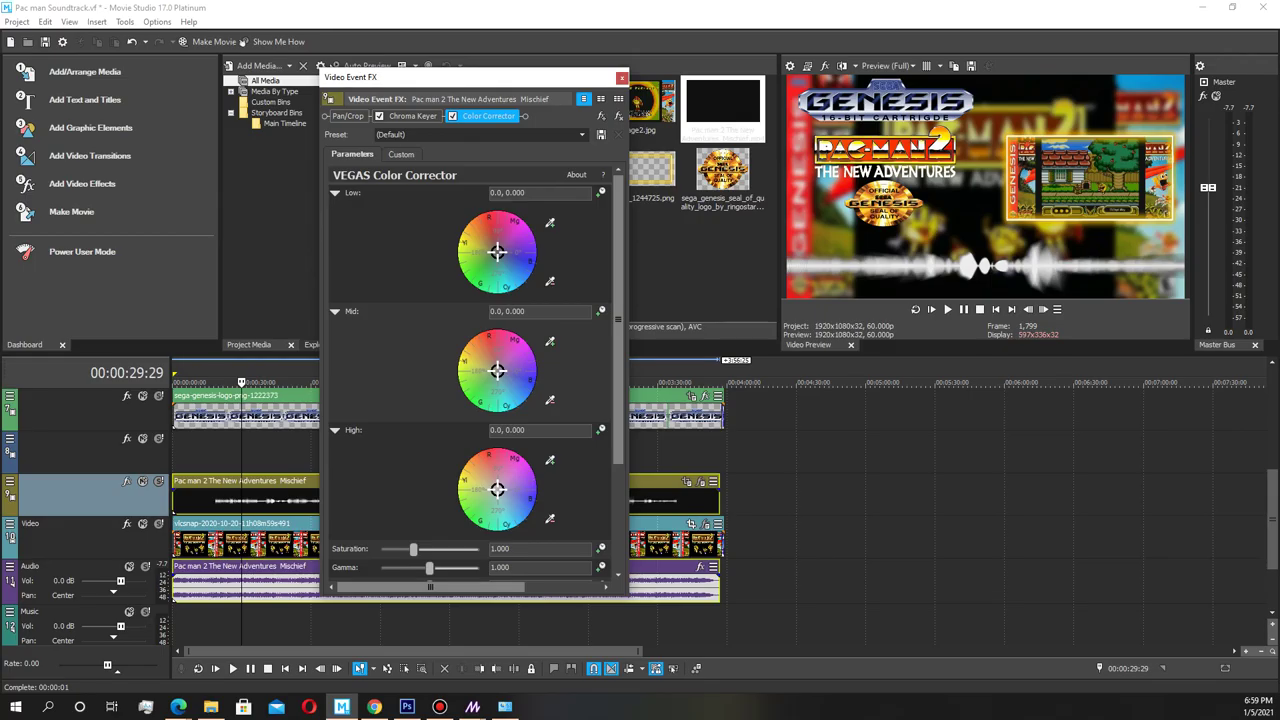
{"action": "mouse_move", "coordinate": [497, 251]}
{"action": "left_mouse_down"}
{"action": "mouse_move", "coordinate": [464, 257]}
{"action": "mouse_move", "coordinate": [470, 220]}
{"action": "mouse_move", "coordinate": [483, 247]}
{"action": "left_mouse_up"}
{"action": "left_click_drag", "start_coordinate": [485, 251], "coordinate": [513, 290]}
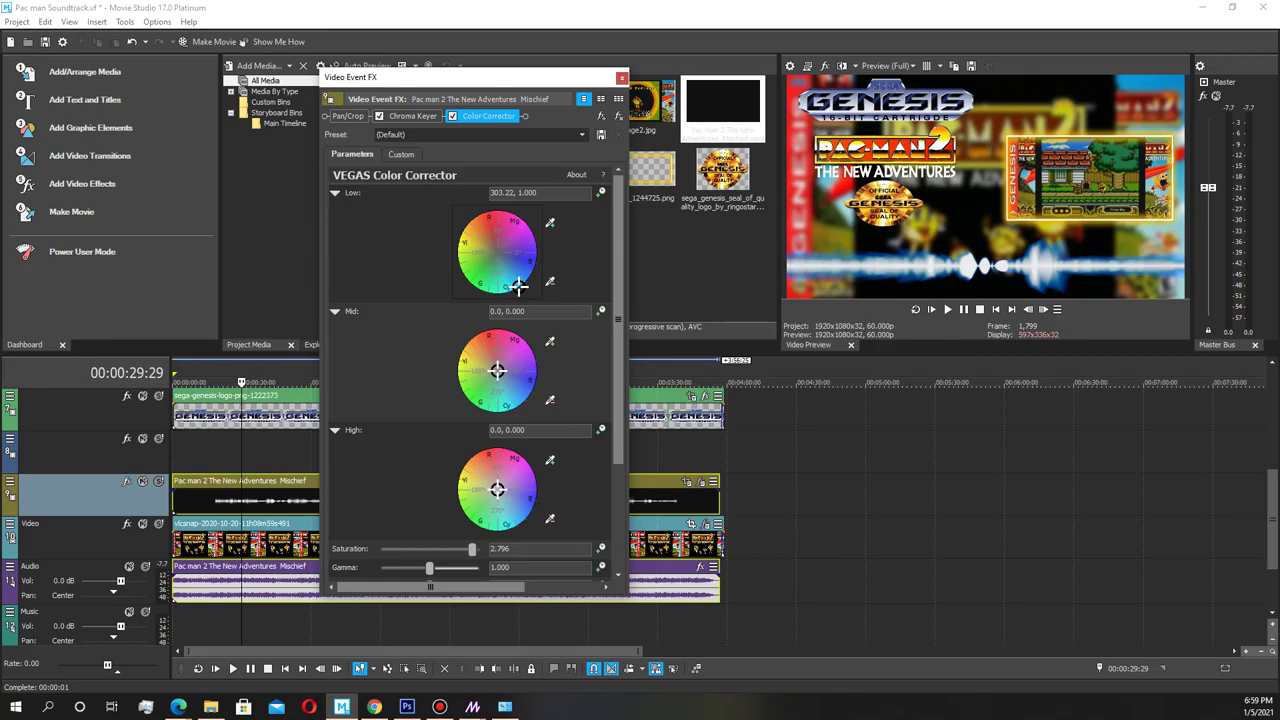
Step: Tint the waveform gold with the mid wheel about 148.41, 0.9392 and high about 128.22, 0.0808, shift low slightly toward green, and close the effect
{"action": "left_click_drag", "start_coordinate": [497, 371], "coordinate": [480, 350]}
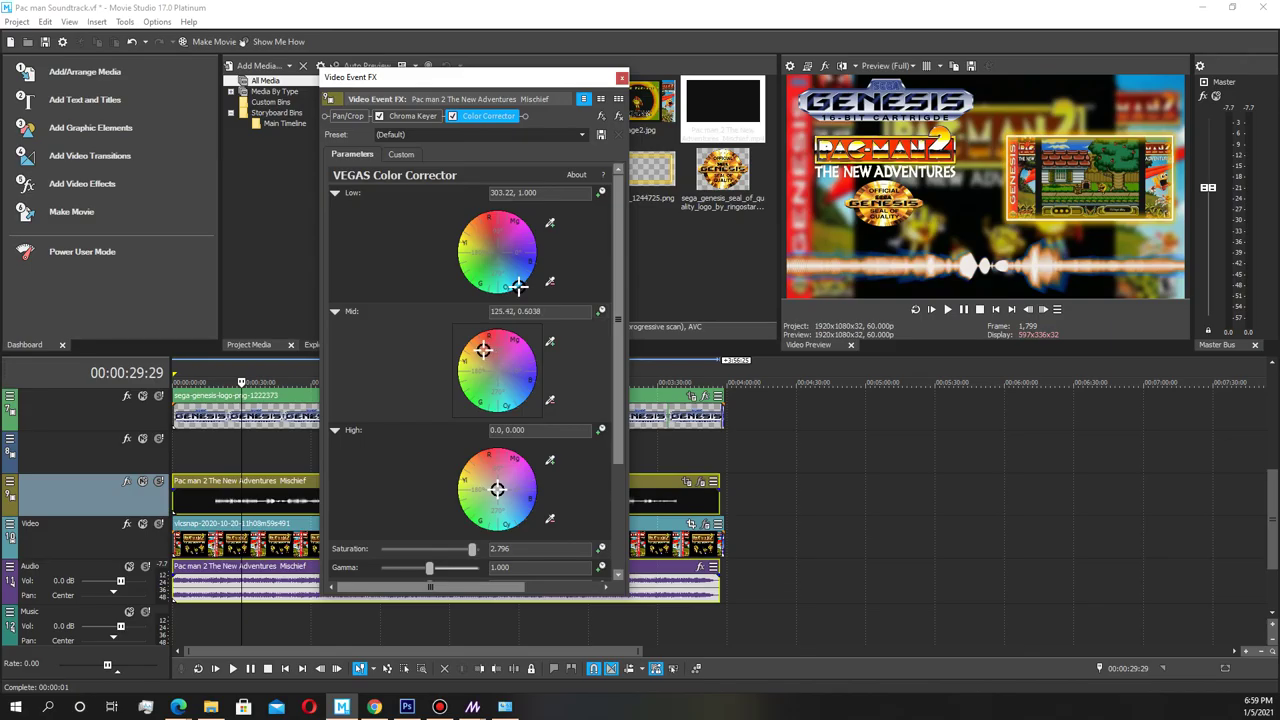
{"action": "scroll", "coordinate": [476, 372], "scroll_direction": "down", "scroll_amount": 1}
{"action": "mouse_move", "coordinate": [497, 460]}
{"action": "left_mouse_down"}
{"action": "mouse_move", "coordinate": [520, 459]}
{"action": "mouse_move", "coordinate": [494, 460]}
{"action": "left_mouse_up"}
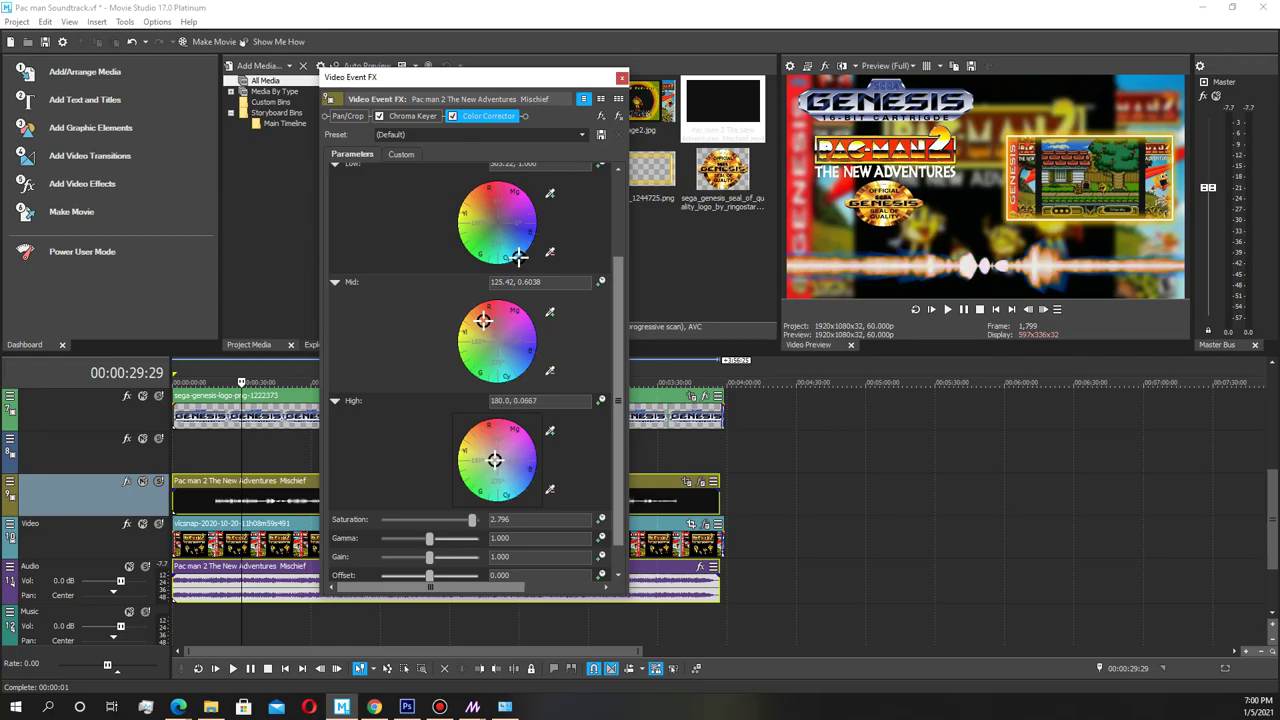
{"action": "mouse_move", "coordinate": [483, 320]}
{"action": "left_mouse_down"}
{"action": "mouse_move", "coordinate": [471, 330]}
{"action": "mouse_move", "coordinate": [481, 324]}
{"action": "left_mouse_up"}
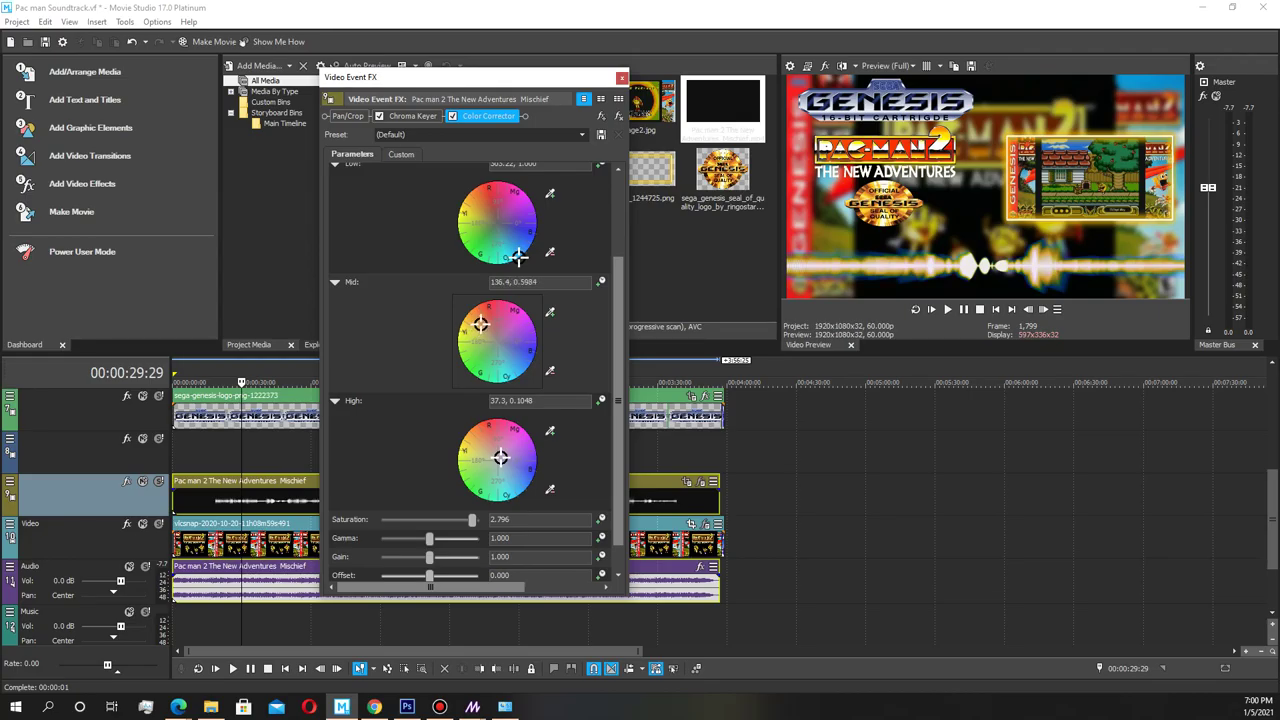
{"action": "left_click_drag", "start_coordinate": [518, 258], "coordinate": [500, 253]}
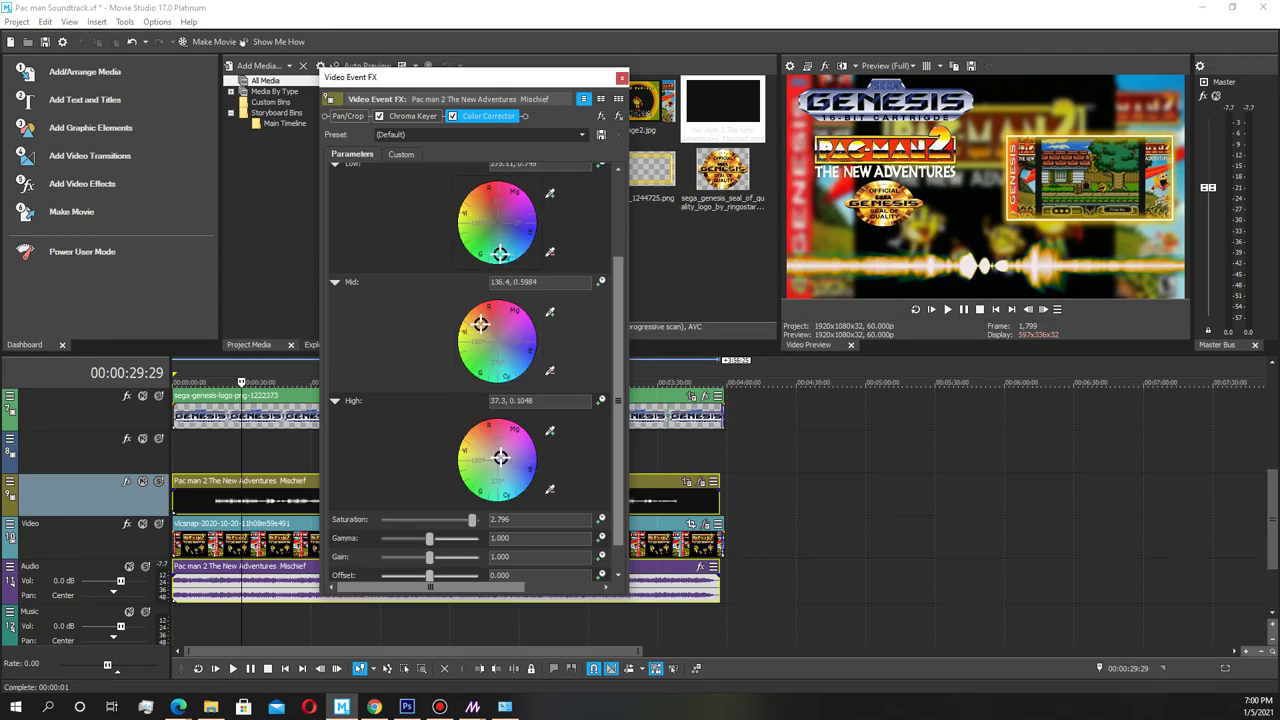
{"action": "mouse_move", "coordinate": [500, 457]}
{"action": "left_mouse_down"}
{"action": "mouse_move", "coordinate": [483, 460]}
{"action": "mouse_move", "coordinate": [510, 445]}
{"action": "mouse_move", "coordinate": [495, 458]}
{"action": "left_mouse_up"}
{"action": "left_click_drag", "start_coordinate": [500, 253], "coordinate": [508, 255]}
{"action": "mouse_move", "coordinate": [481, 324]}
{"action": "left_mouse_down"}
{"action": "mouse_move", "coordinate": [480, 347]}
{"action": "mouse_move", "coordinate": [463, 343]}
{"action": "mouse_move", "coordinate": [475, 337]}
{"action": "mouse_move", "coordinate": [460, 337]}
{"action": "mouse_move", "coordinate": [464, 320]}
{"action": "left_mouse_up"}
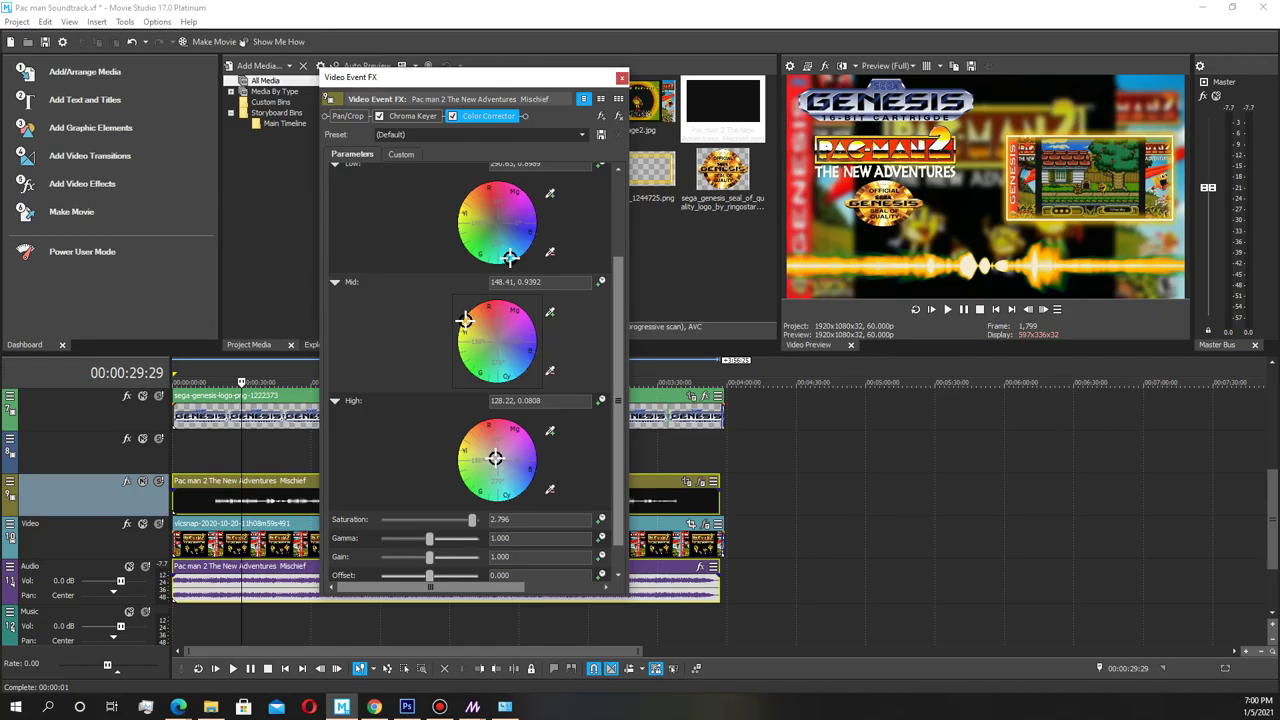
{"action": "scroll", "coordinate": [470, 370], "scroll_direction": "down", "scroll_amount": 1}
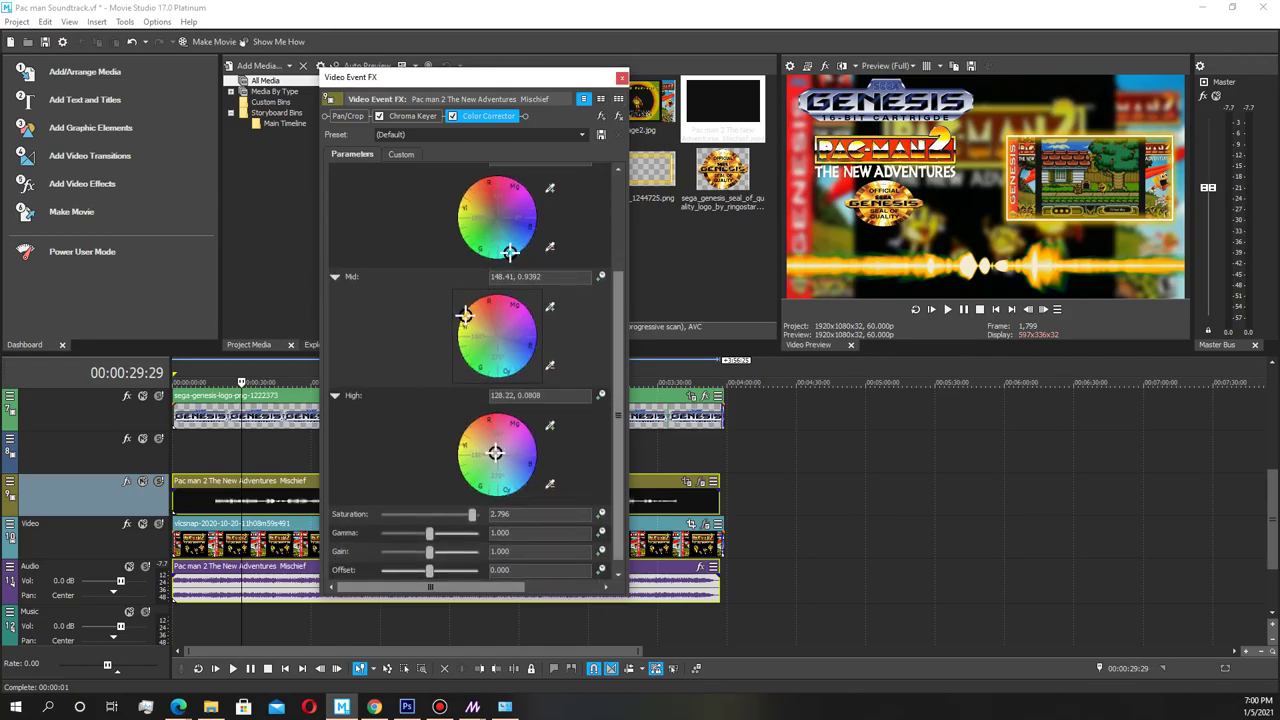
{"action": "key", "text": "alt+F4"}
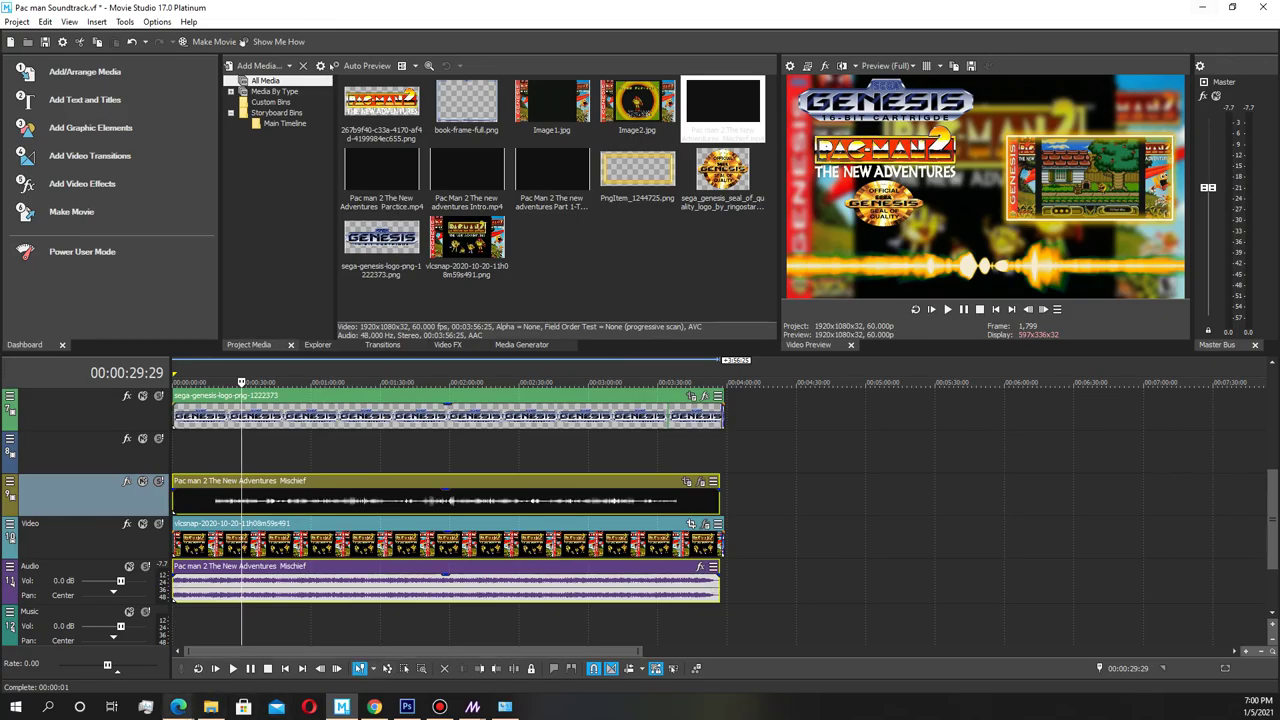
Step: Switch to the YouTube browser window and play the Clay Fighter Icky Bod Clay Stage video, pausing at 0:07 to view its waveform
{"action": "mouse_move", "coordinate": [178, 706]}
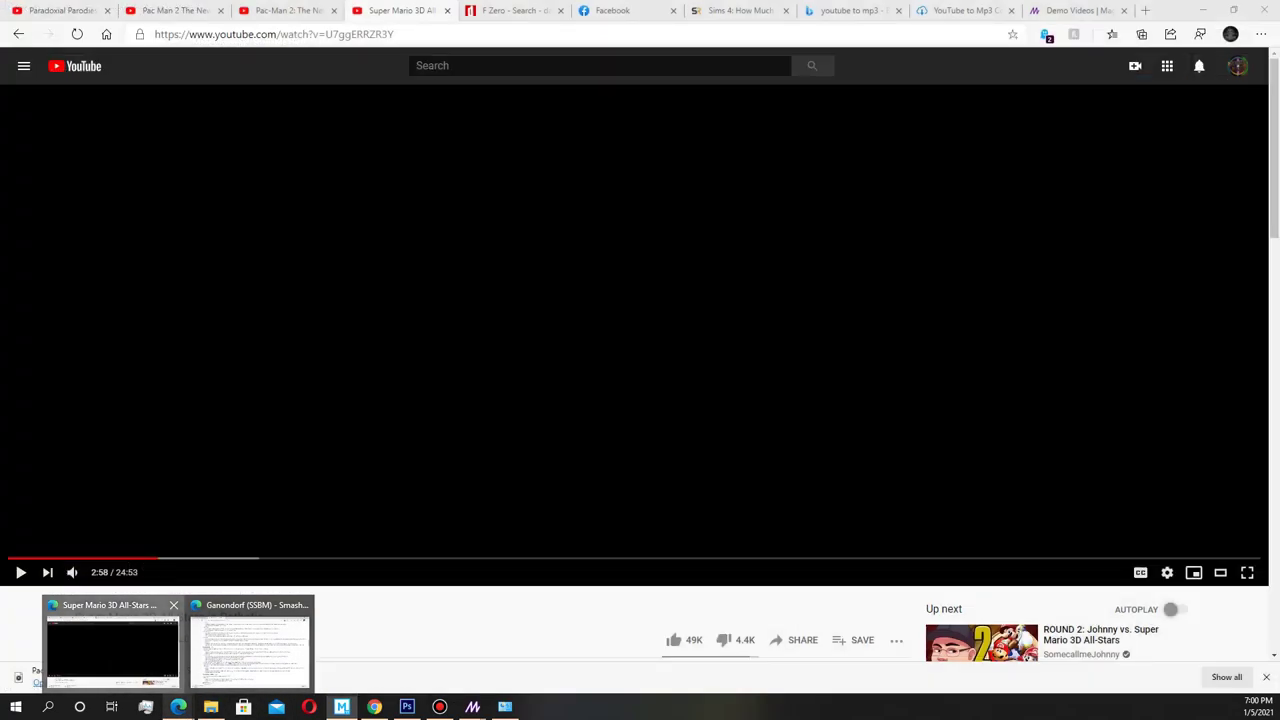
{"action": "left_click", "coordinate": [110, 640]}
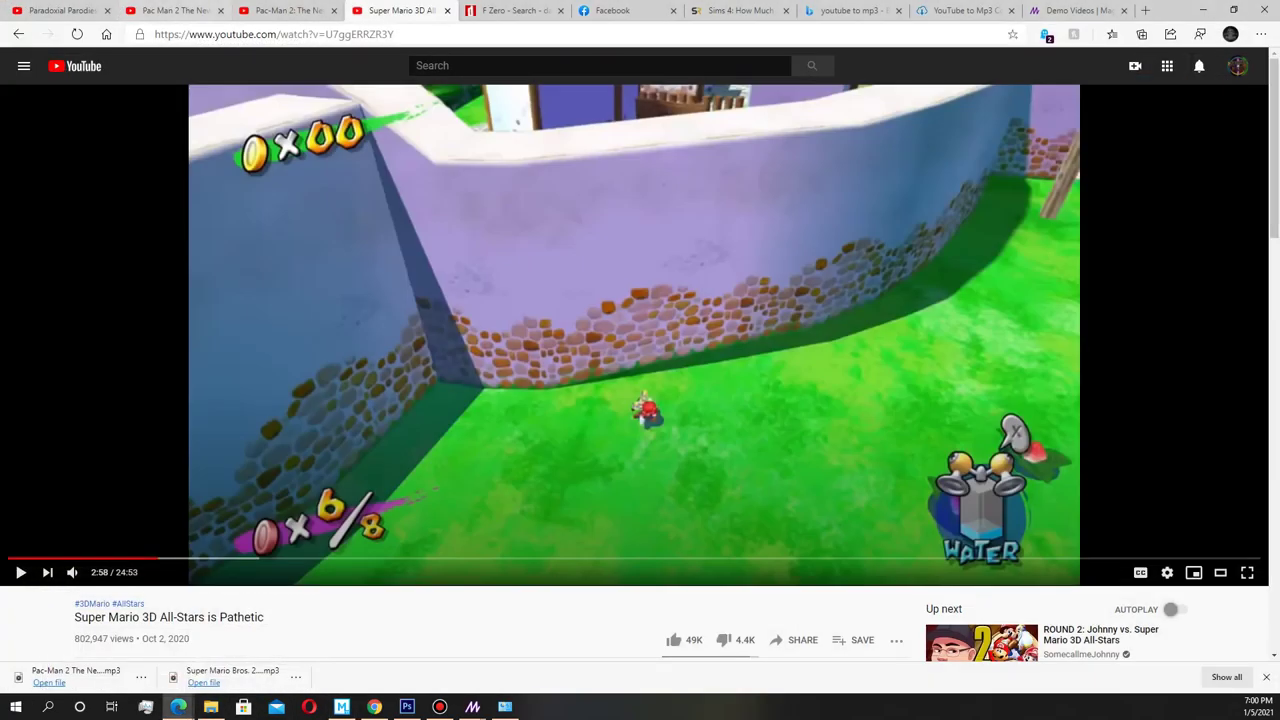
{"action": "left_click", "coordinate": [175, 10]}
{"action": "left_click", "coordinate": [250, 172]}
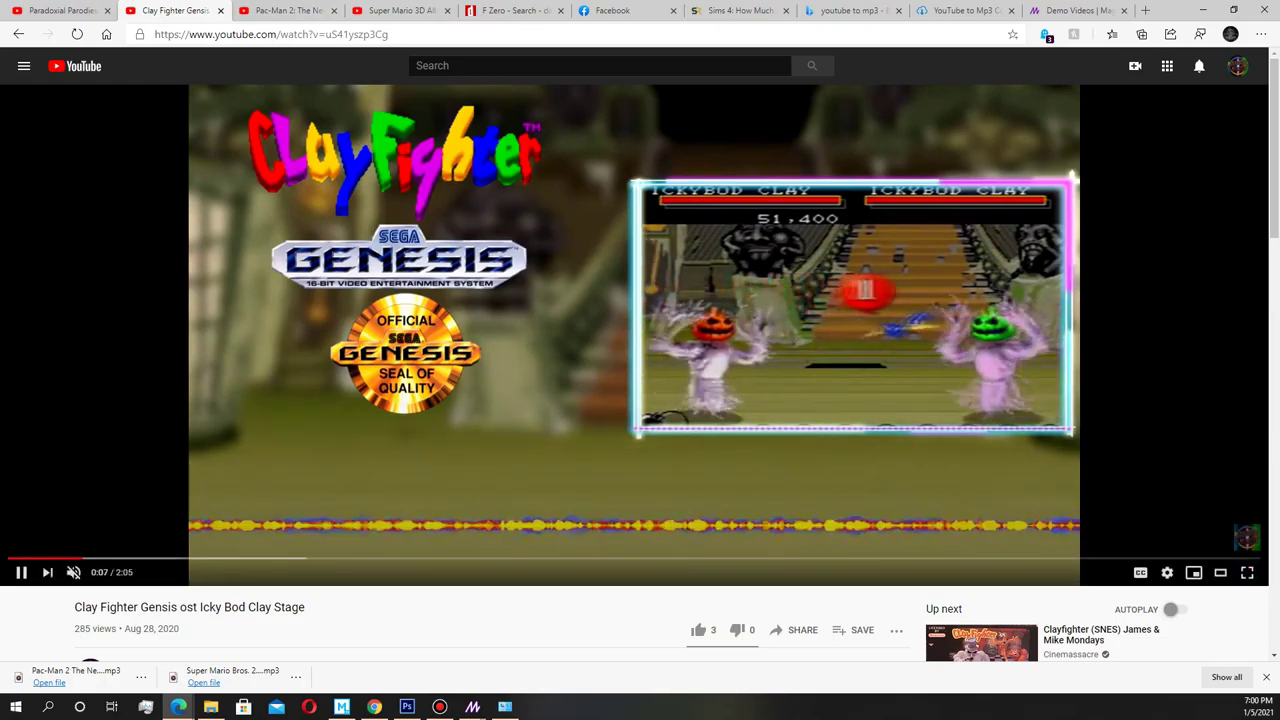
{"action": "key", "text": "space"}
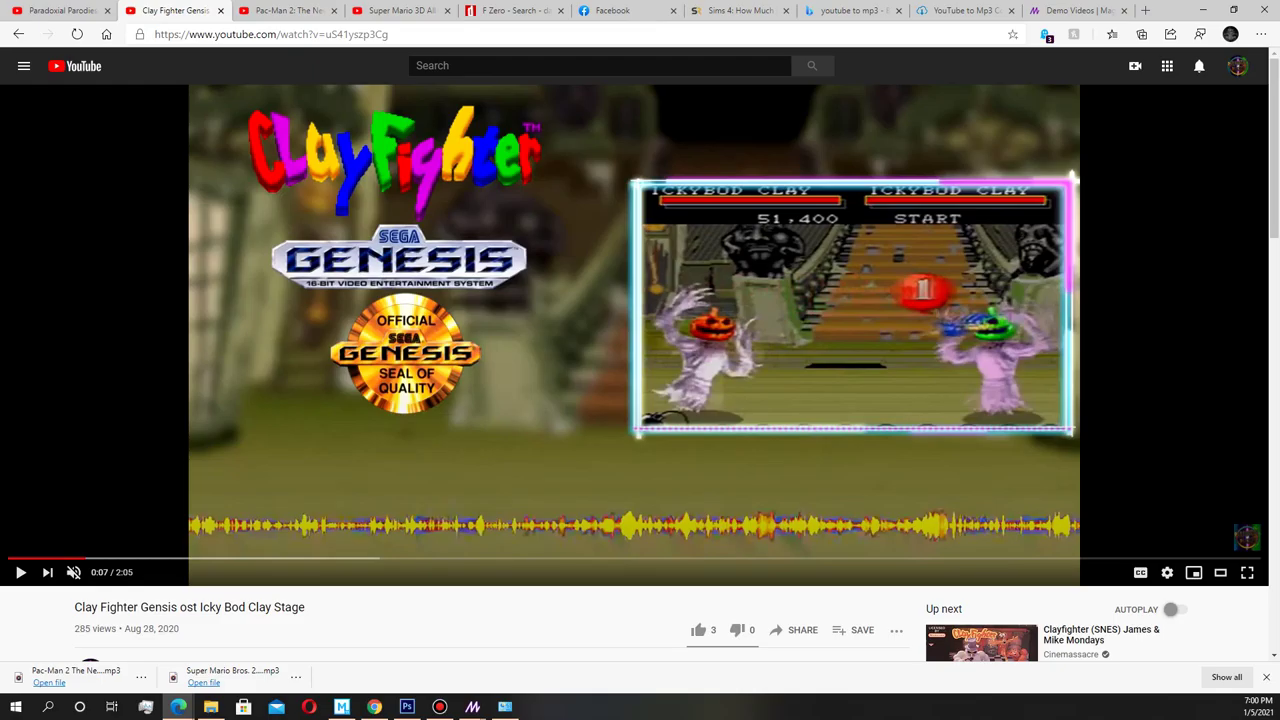
Step: Browse the Paradoxial Parodies channel's playlists and open the Paint Box Pals OST playlist
{"action": "scroll", "coordinate": [95, 306], "scroll_direction": "down", "scroll_amount": 4}
{"action": "left_click", "coordinate": [95, 306]}
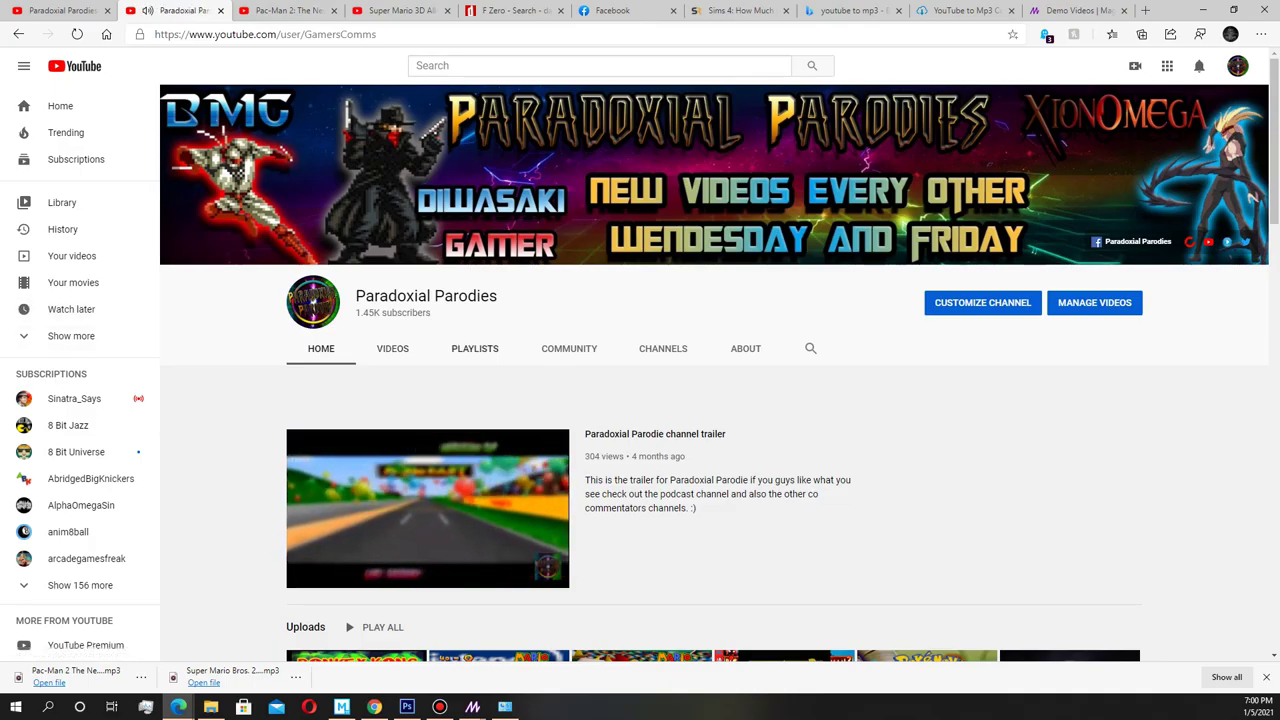
{"action": "left_click", "coordinate": [392, 348]}
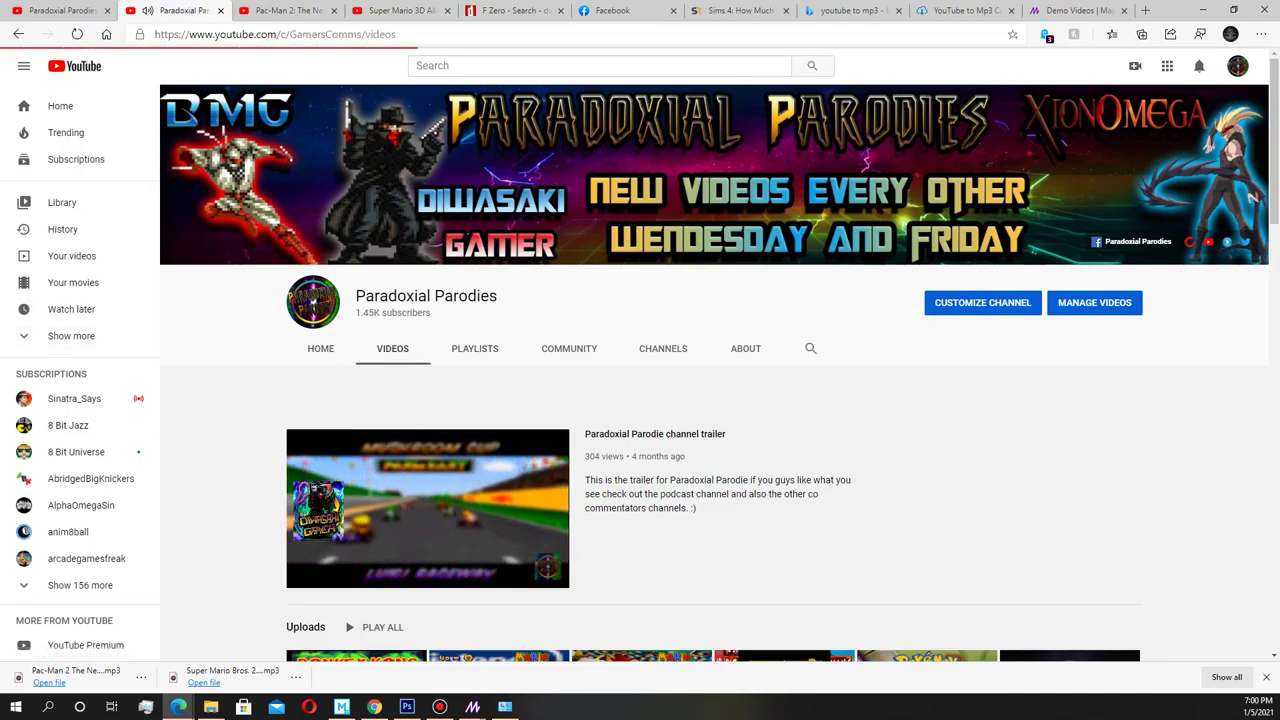
{"action": "left_click", "coordinate": [474, 348]}
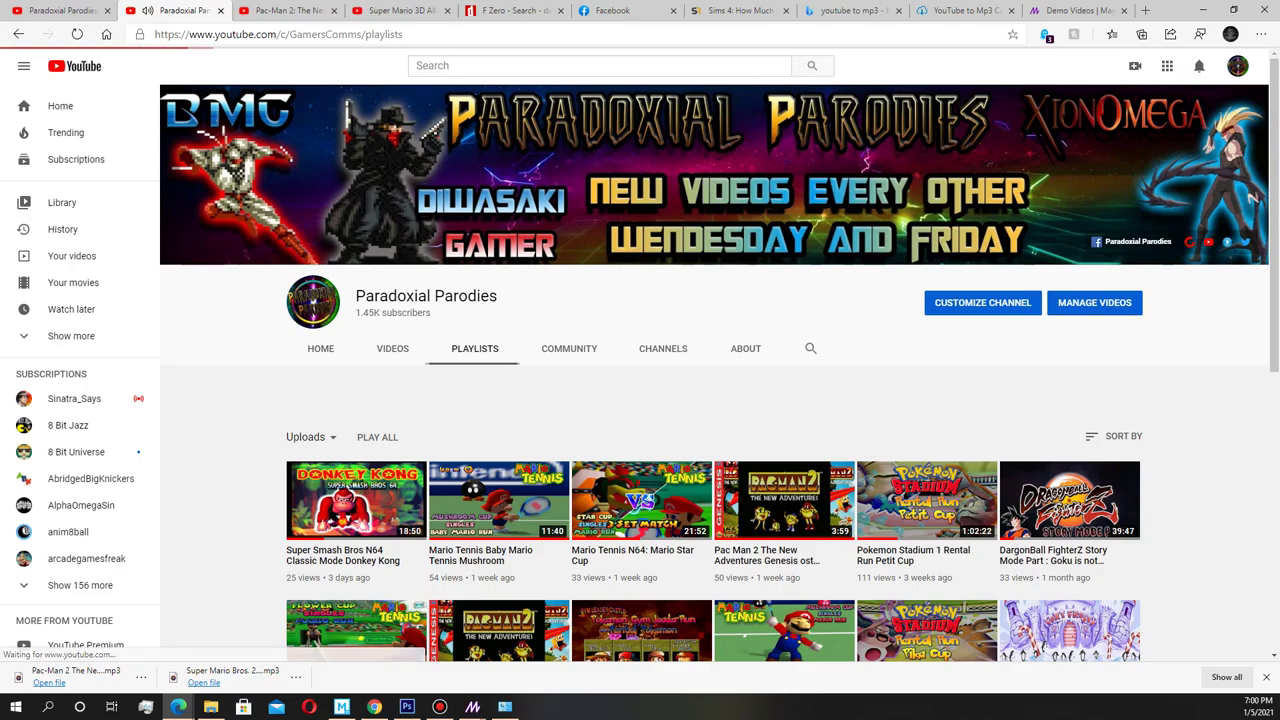
{"action": "scroll", "coordinate": [600, 362], "scroll_direction": "down", "scroll_amount": 2}
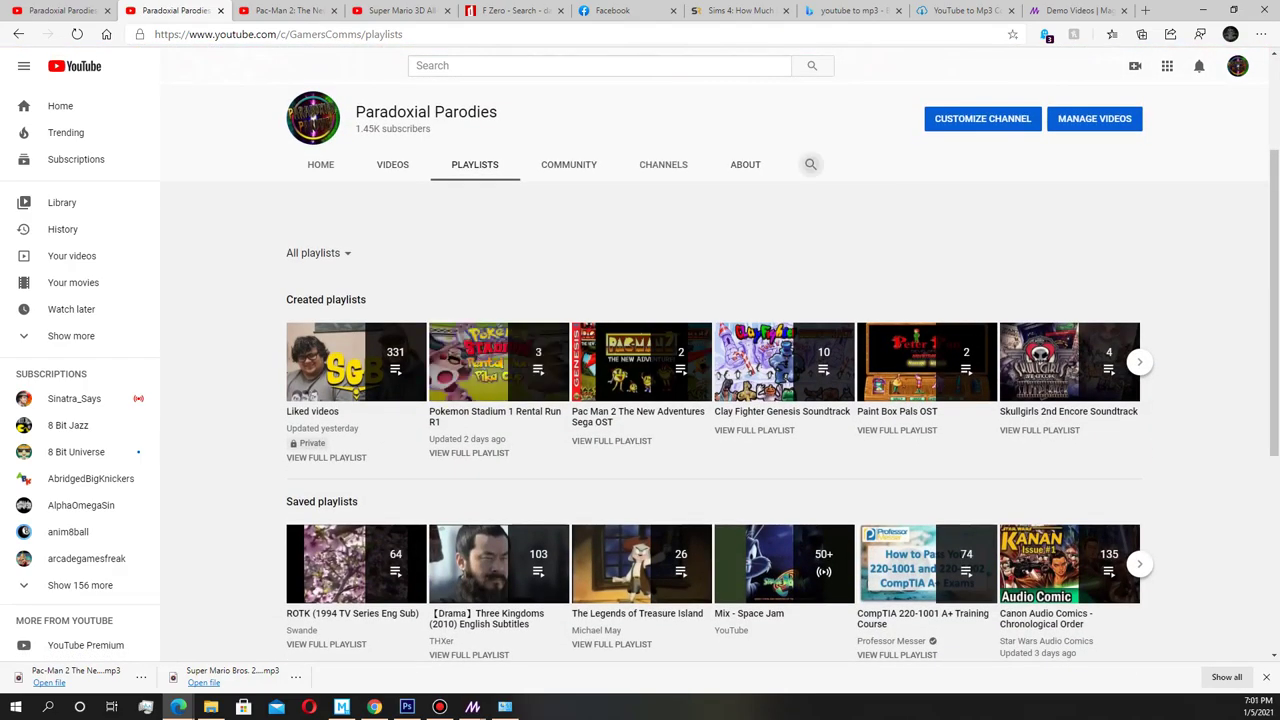
{"action": "left_click", "coordinate": [810, 164]}
{"action": "left_click", "coordinate": [926, 362]}
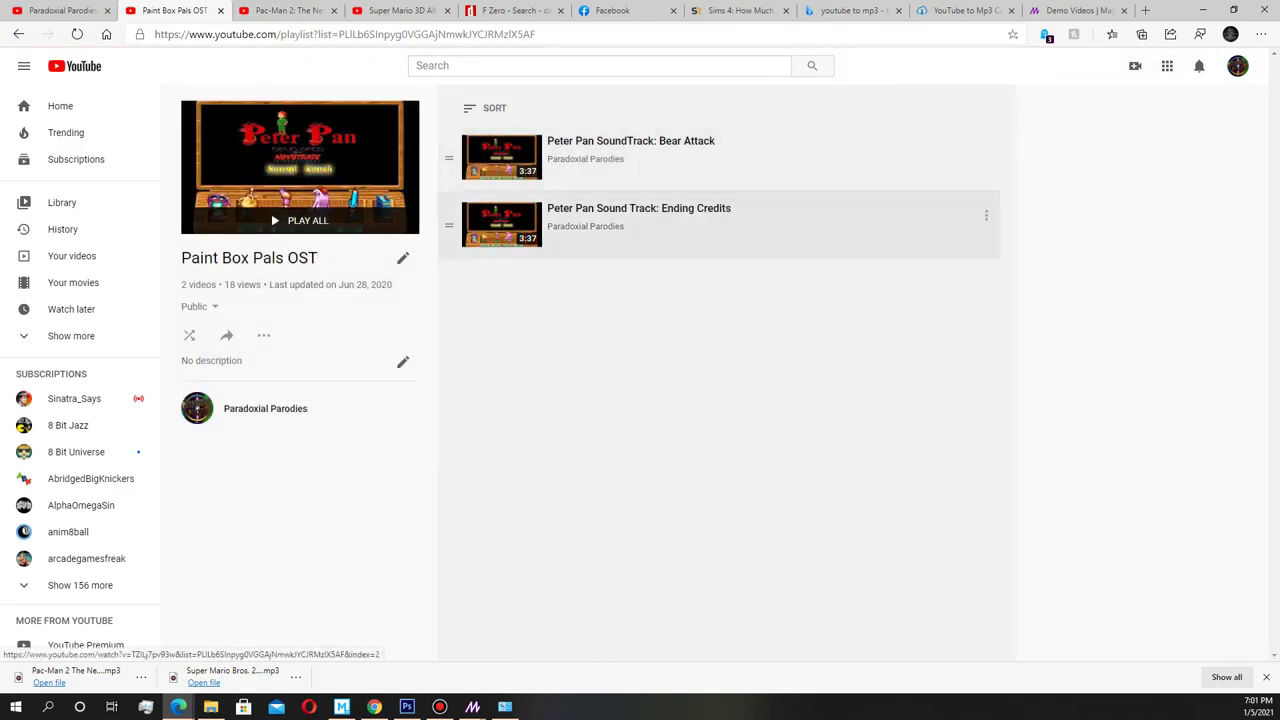
Step: Open the Peter Pan Sound Track: Ending Credits video, skip ahead to view its blue waveform, and pause it
{"action": "left_click", "coordinate": [638, 215]}
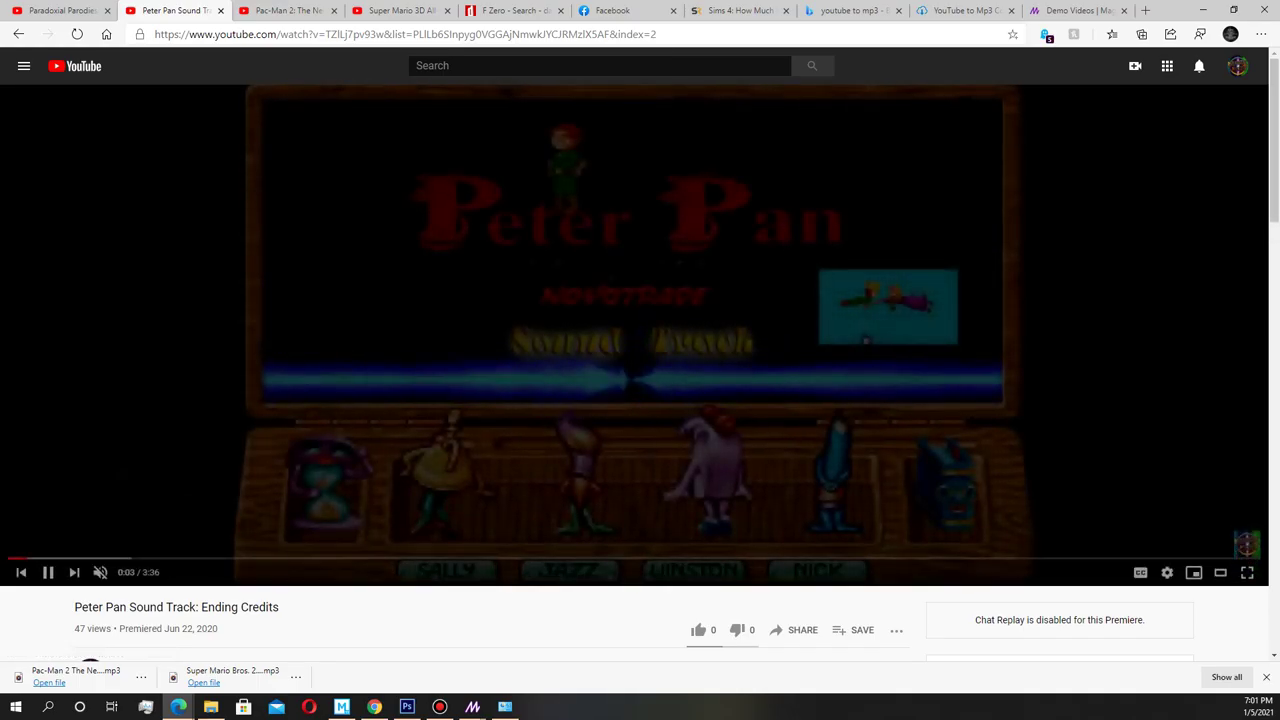
{"action": "left_click", "coordinate": [143, 558]}
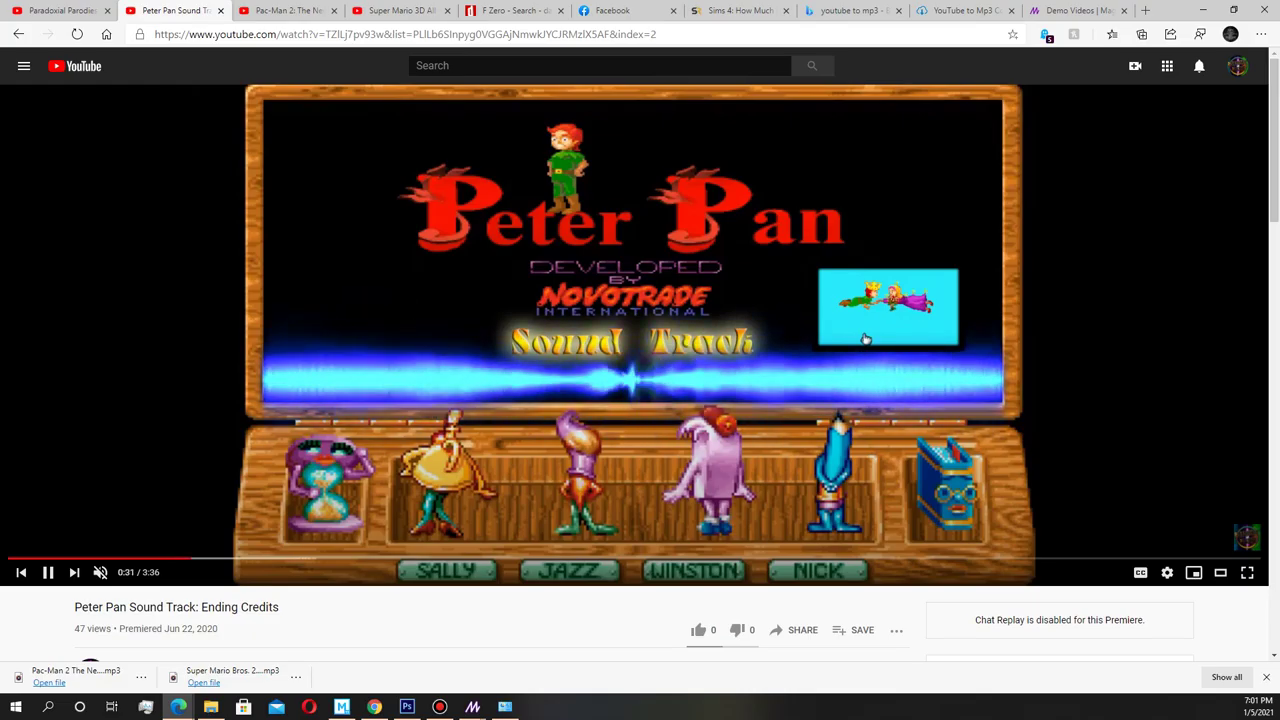
{"action": "left_click", "coordinate": [866, 339]}
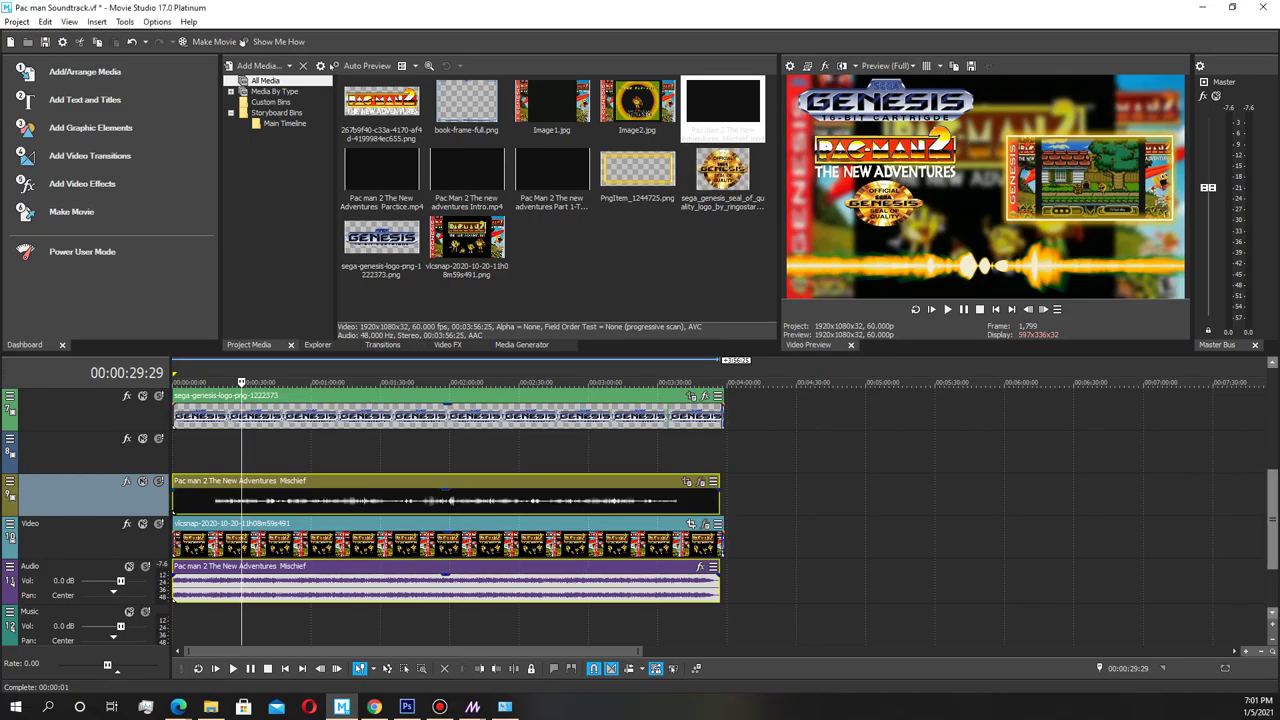
Step: In Movie Studio, split the Pac Man 2 Part 1 gameplay clip at 00:00:43:00 and again at 00:01:27:09
{"action": "scroll", "coordinate": [450, 517], "scroll_direction": "up", "scroll_amount": 3}
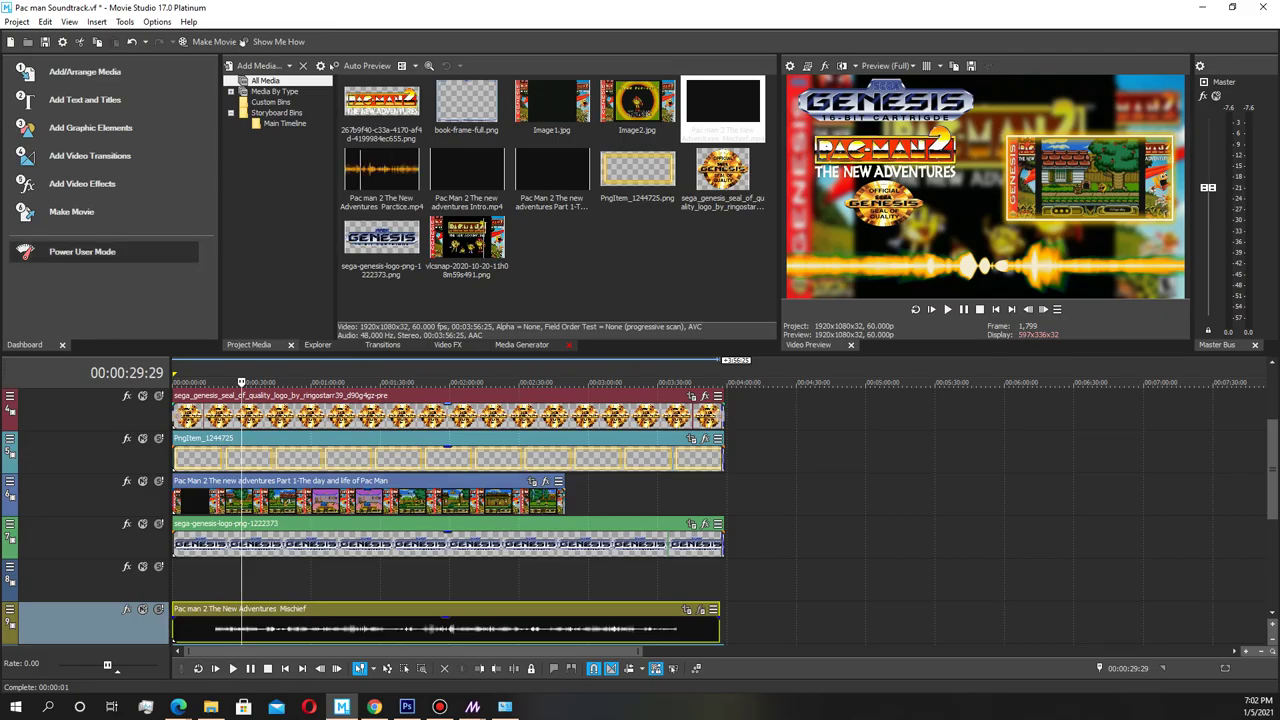
{"action": "mouse_move", "coordinate": [241, 382]}
{"action": "left_mouse_down"}
{"action": "mouse_move", "coordinate": [281, 382]}
{"action": "mouse_move", "coordinate": [265, 382]}
{"action": "left_mouse_up"}
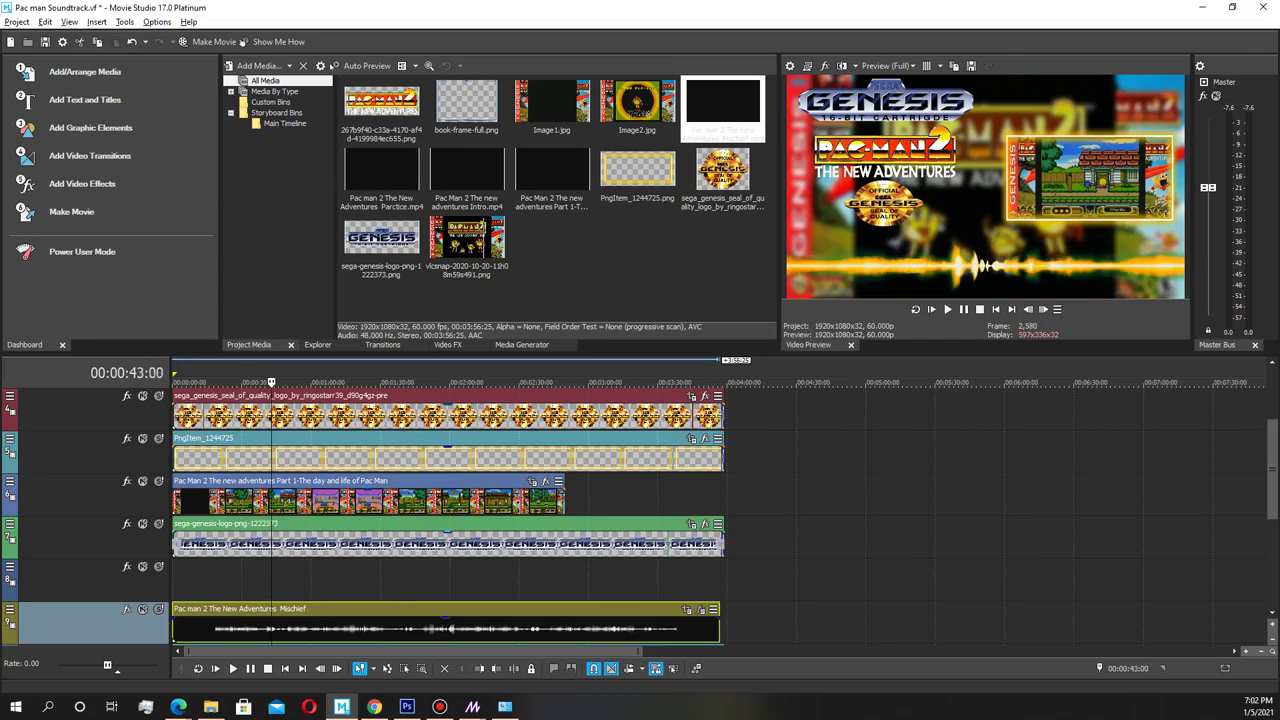
{"action": "right_click", "coordinate": [325, 487]}
{"action": "left_click", "coordinate": [350, 247]}
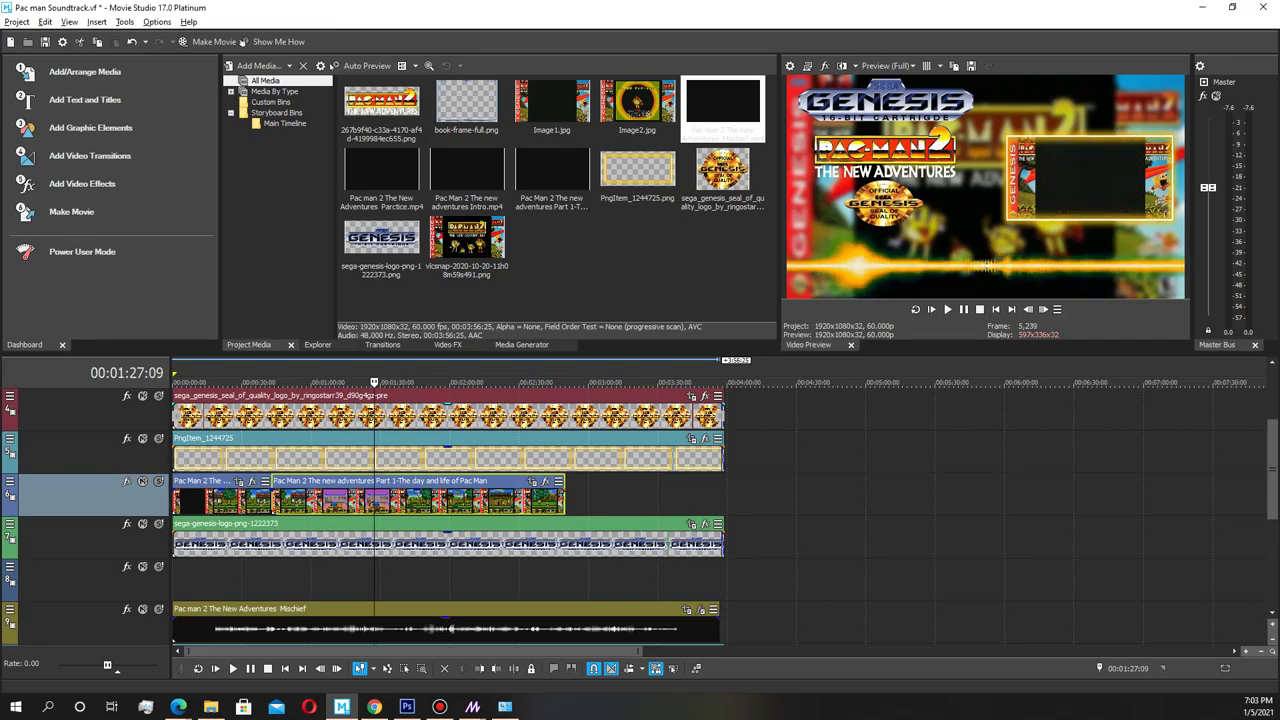
{"action": "right_click", "coordinate": [400, 499]}
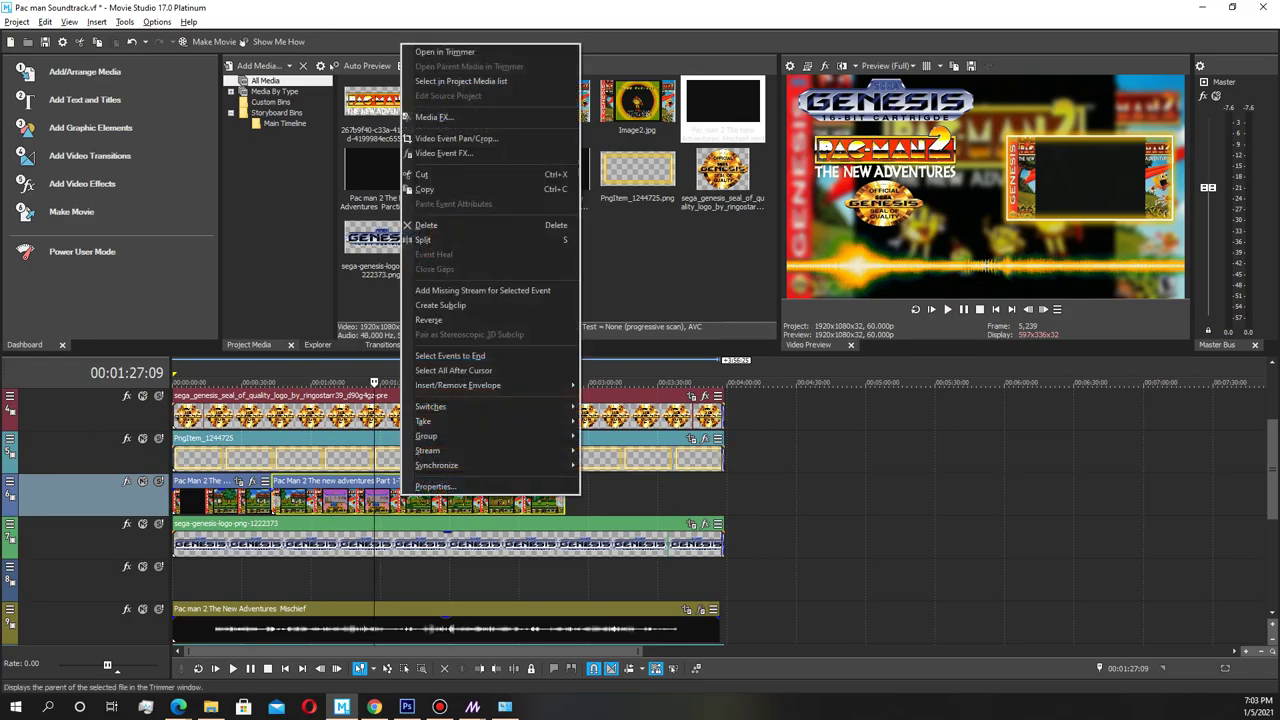
{"action": "left_click", "coordinate": [432, 241]}
Step: Delete the gameplay section between the two cuts and slide the following clip back so it overlaps the end of the first
{"action": "left_click", "coordinate": [304, 500]}
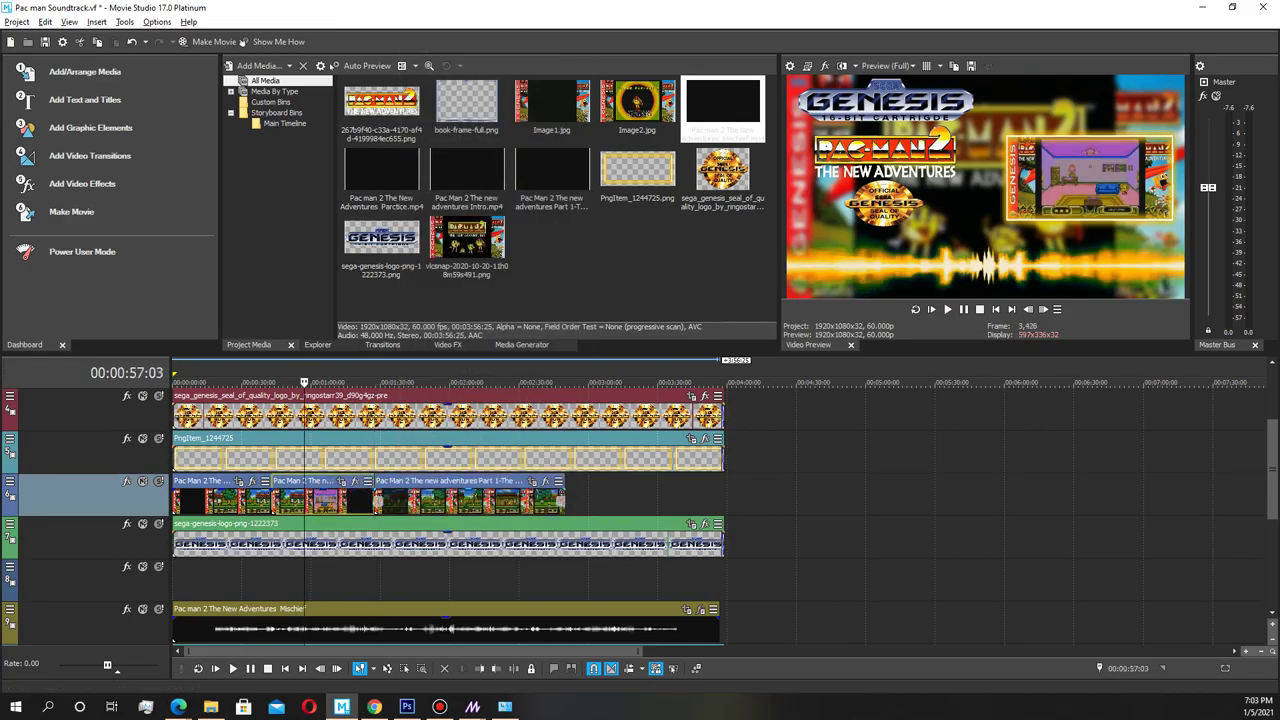
{"action": "key", "text": "Delete"}
{"action": "left_click_drag", "start_coordinate": [490, 500], "coordinate": [386, 500]}
{"action": "left_click_drag", "start_coordinate": [268, 499], "coordinate": [262, 497]}
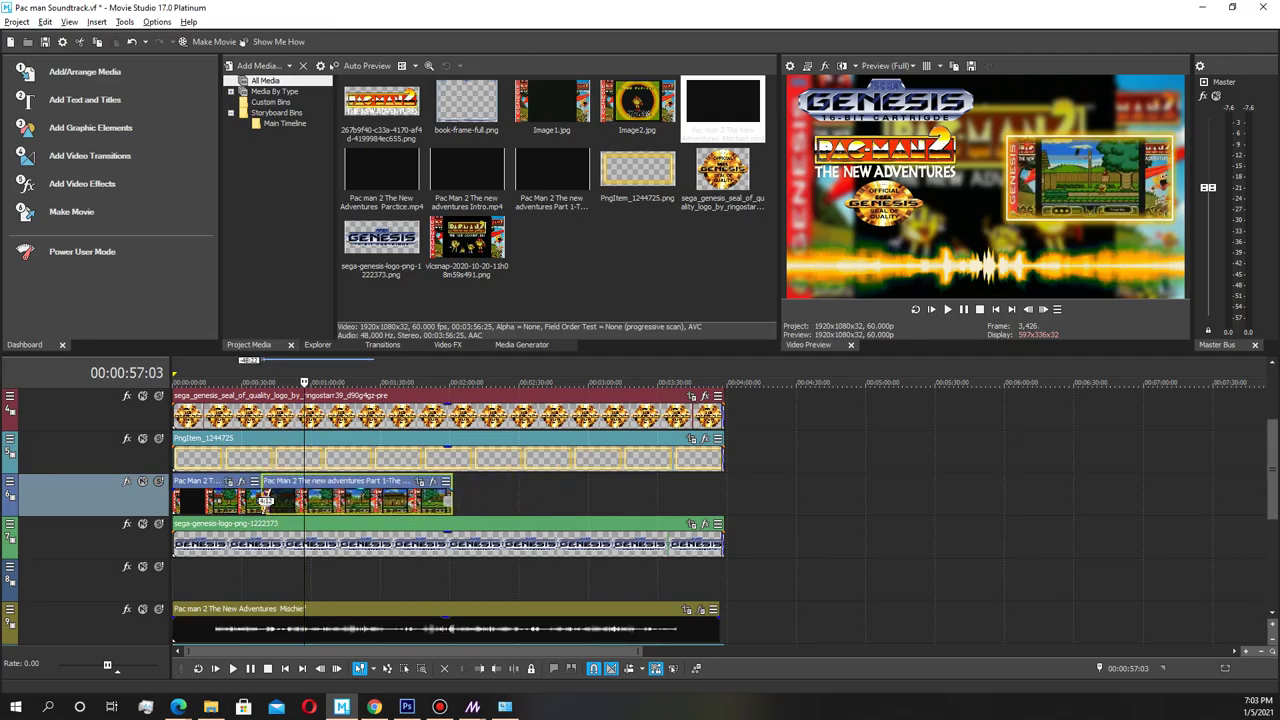
Step: Shorten the crossfade between the two gameplay clips to about 1:00 and play through the transition to check it
{"action": "left_click", "coordinate": [265, 500]}
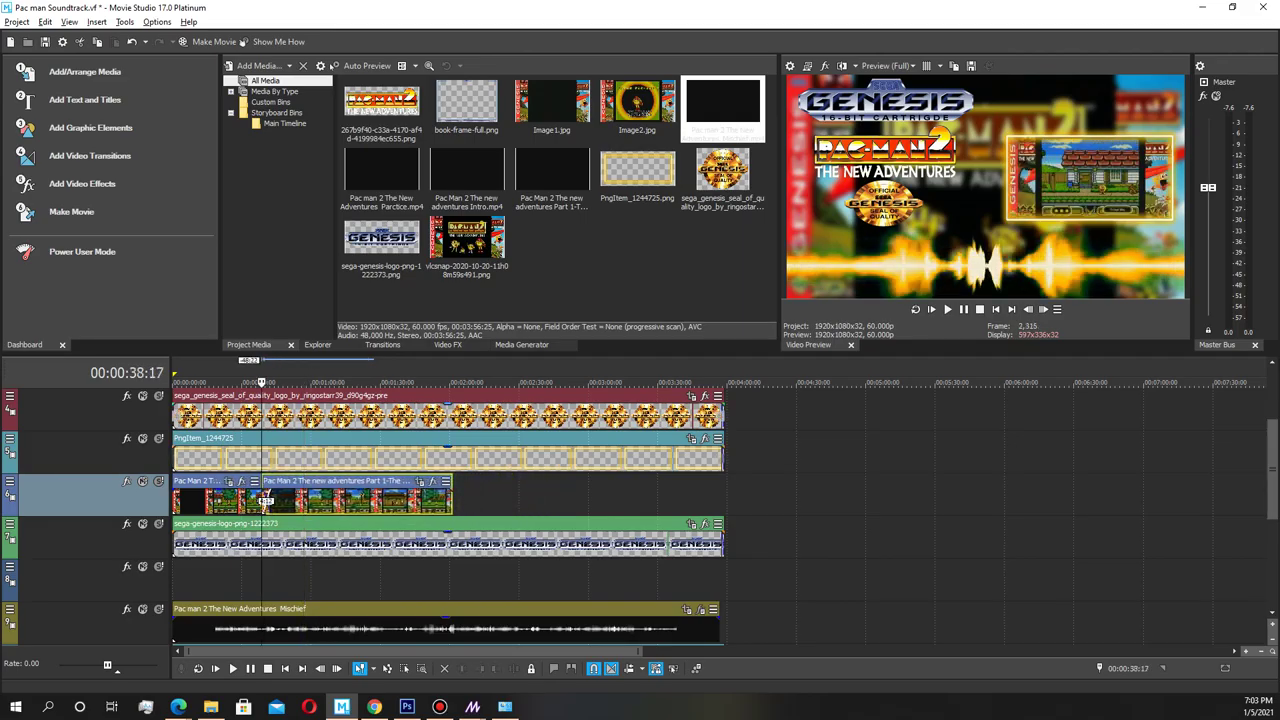
{"action": "key", "text": "space"}
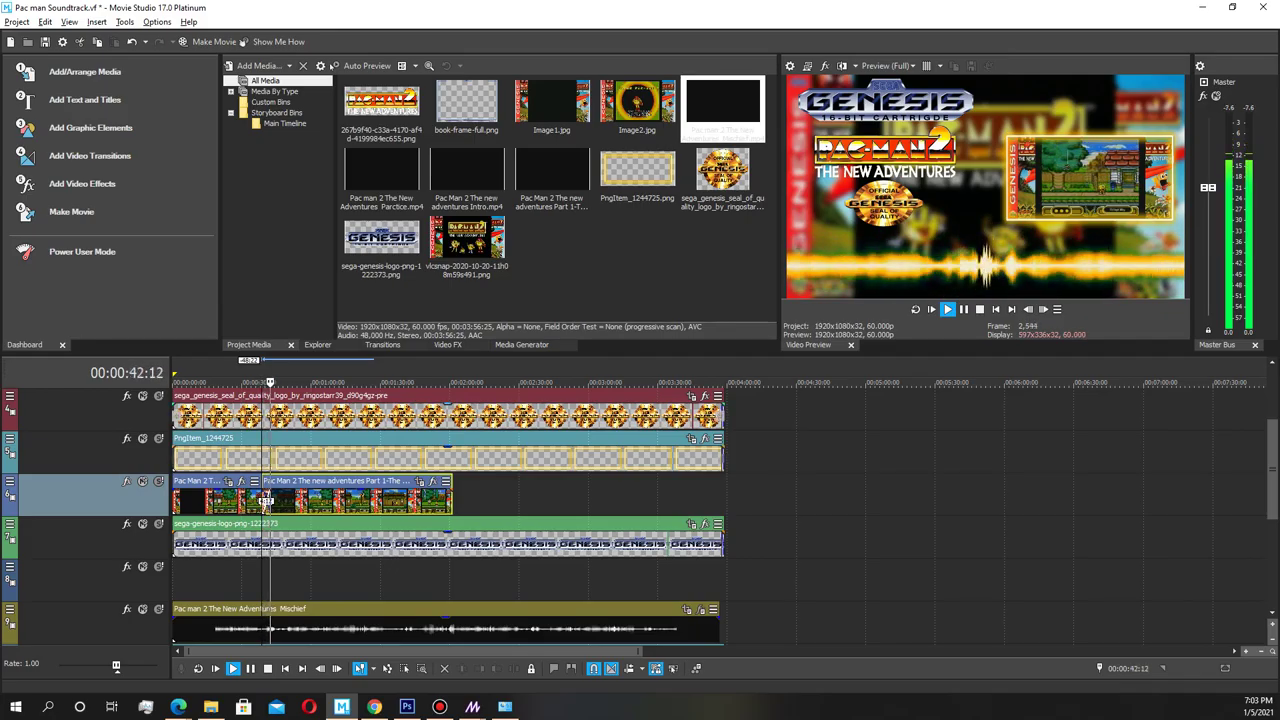
{"action": "key", "text": "Return"}
{"action": "scroll", "coordinate": [266, 500], "scroll_direction": "up", "scroll_amount": 4}
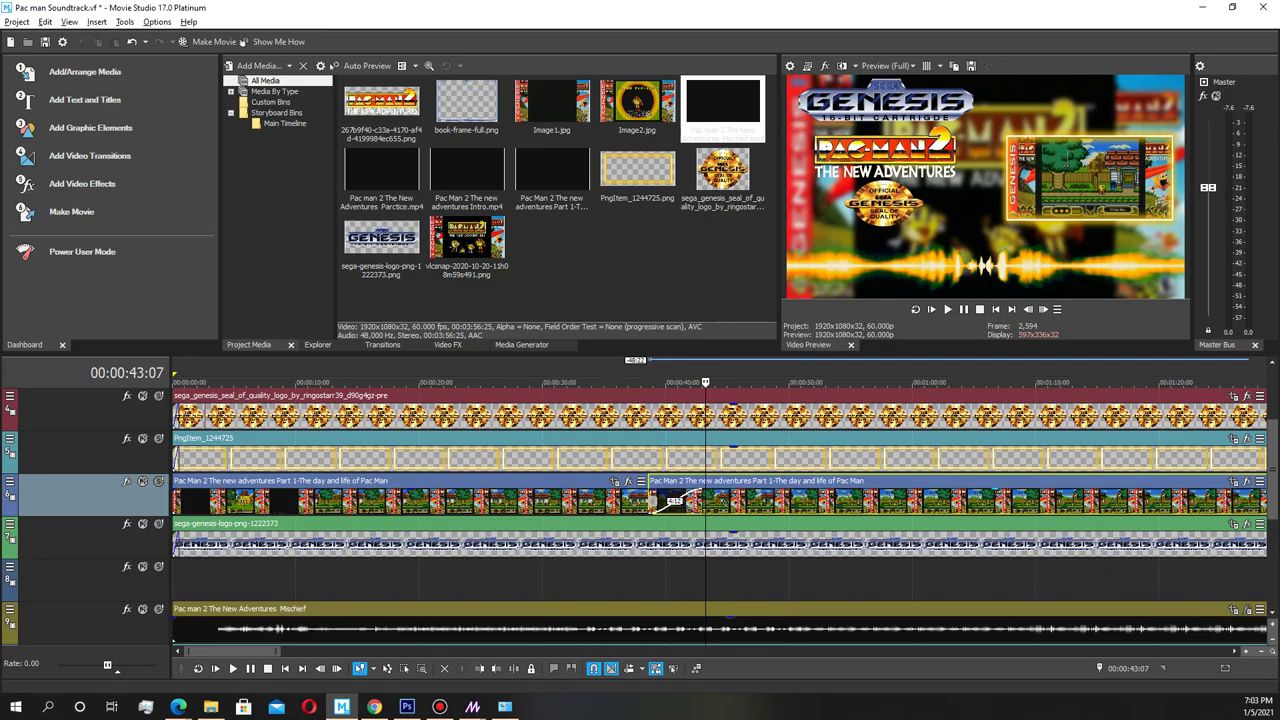
{"action": "left_click_drag", "start_coordinate": [652, 503], "coordinate": [694, 503]}
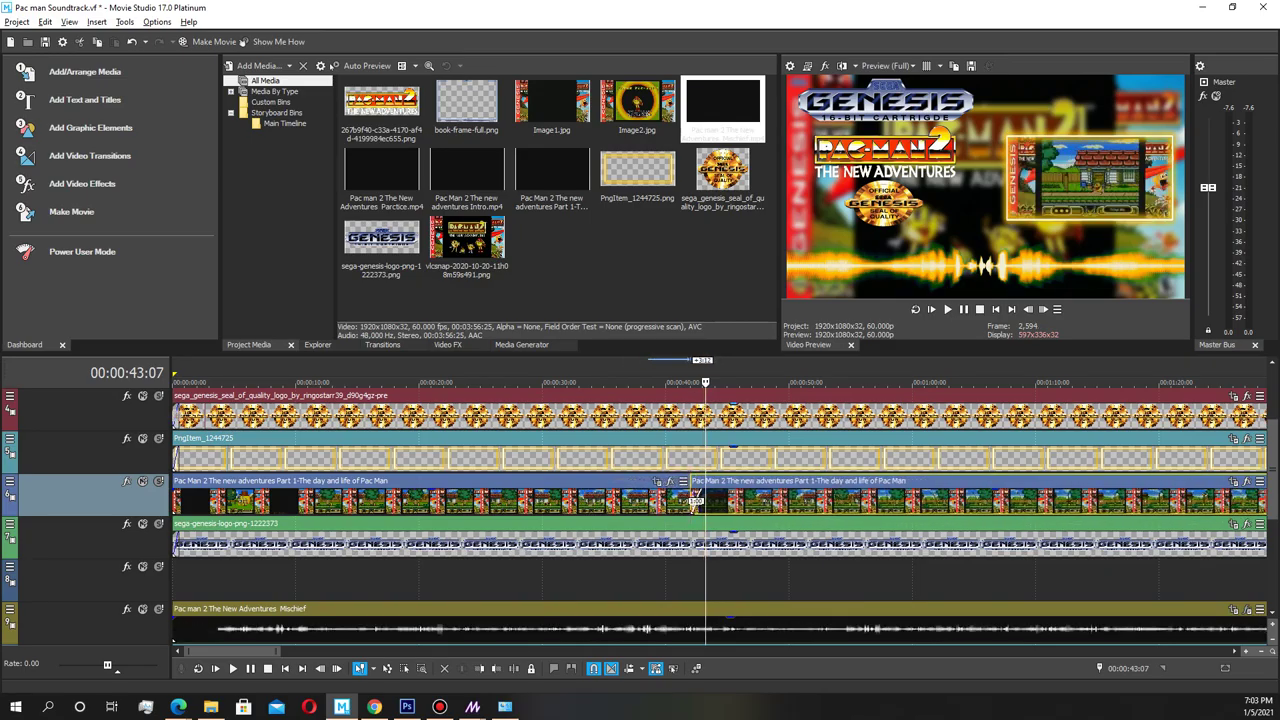
{"action": "left_click", "coordinate": [662, 382]}
{"action": "scroll", "coordinate": [719, 503], "scroll_direction": "up", "scroll_amount": 1}
{"action": "scroll", "coordinate": [719, 503], "scroll_direction": "down", "scroll_amount": 6}
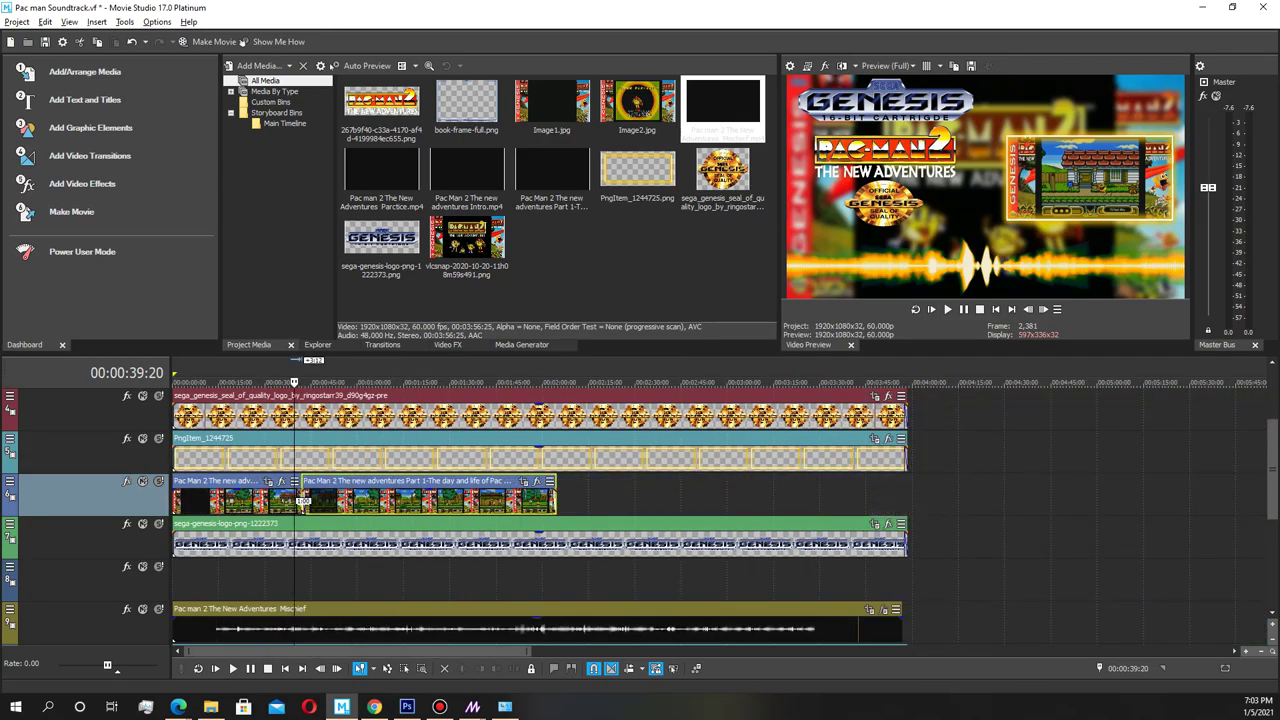
{"action": "key", "text": "space"}
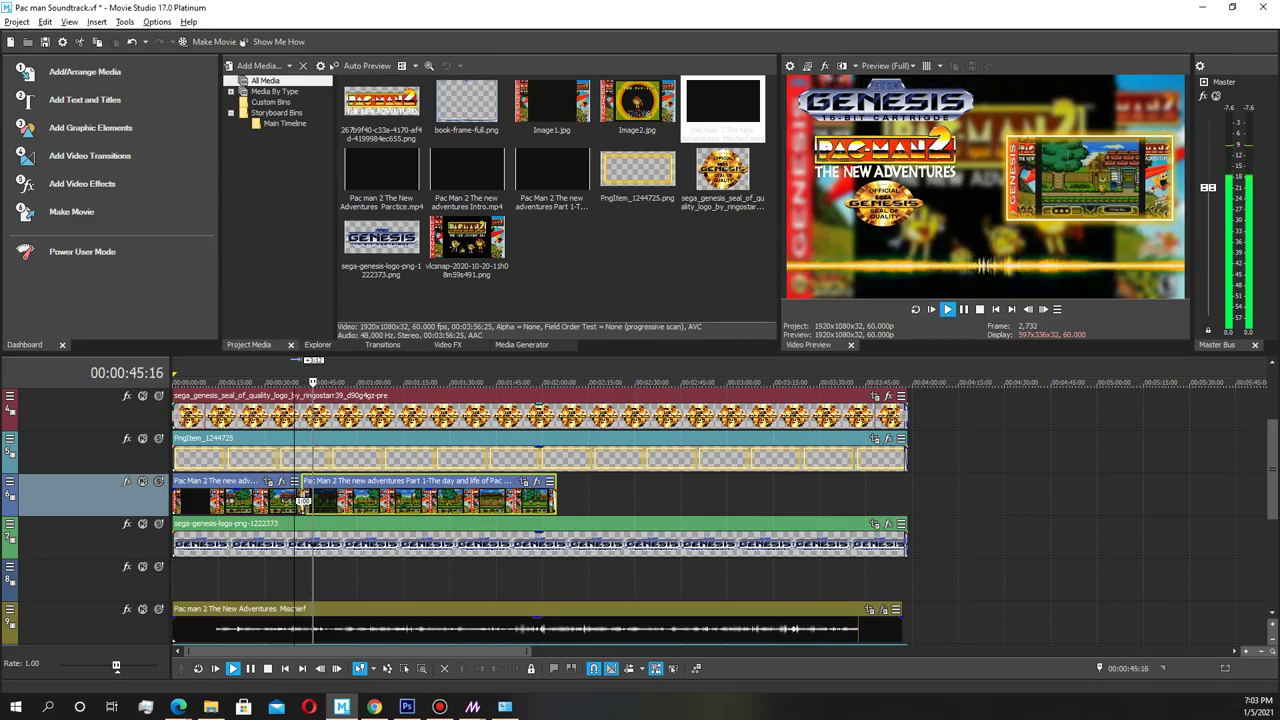
{"action": "key", "text": "space"}
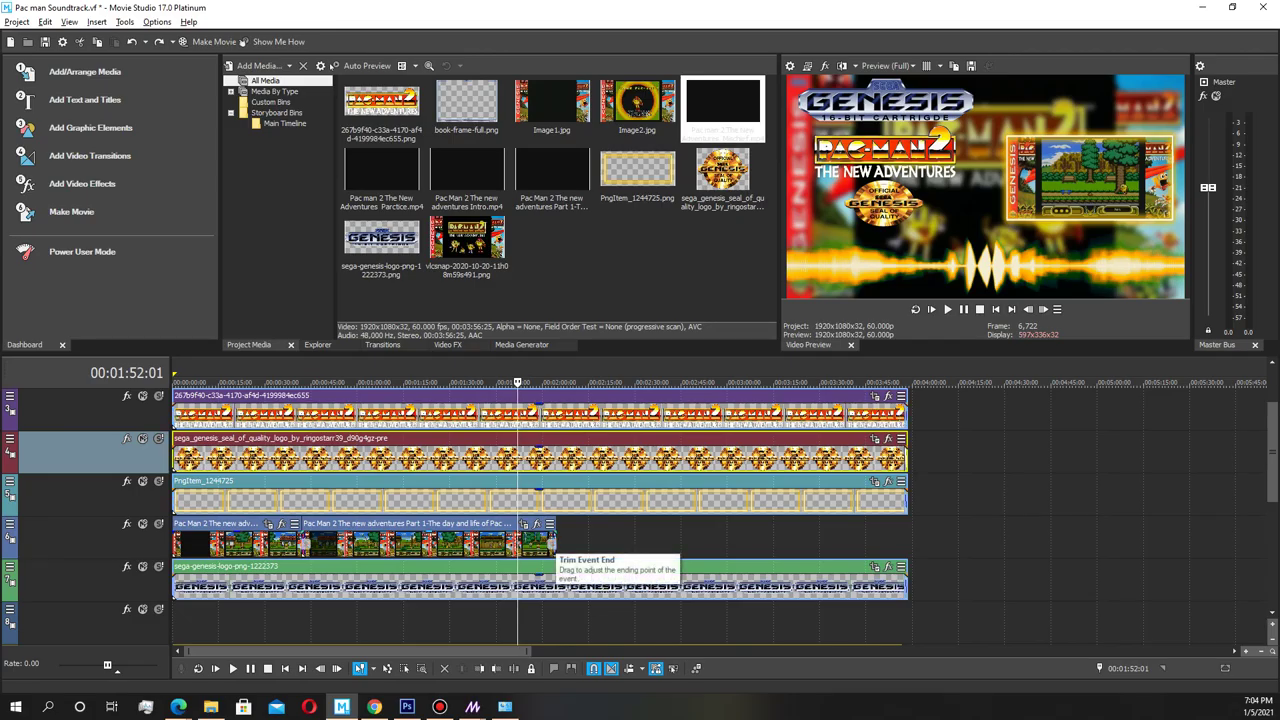
Step: Extend the second gameplay clip well past the other tracks and split it at 00:05:06:00 and 00:01:51:11
{"action": "left_click_drag", "start_coordinate": [553, 548], "coordinate": [1204, 545]}
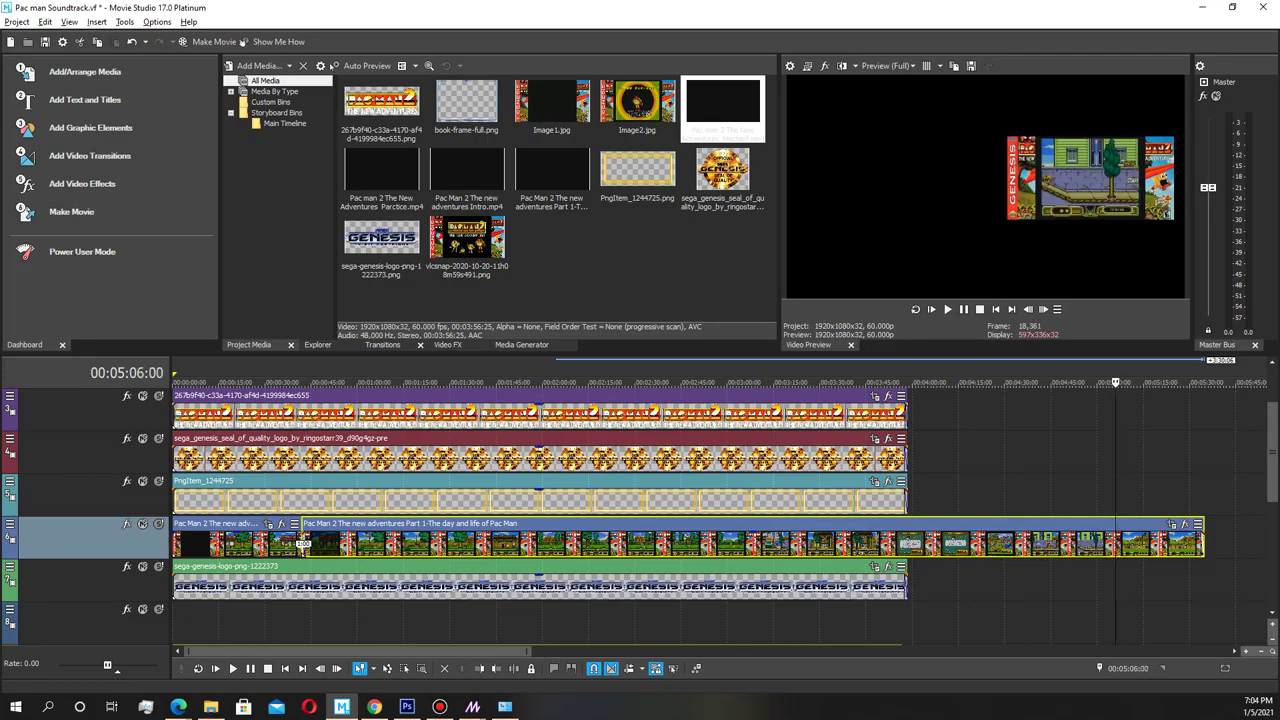
{"action": "key", "text": "s"}
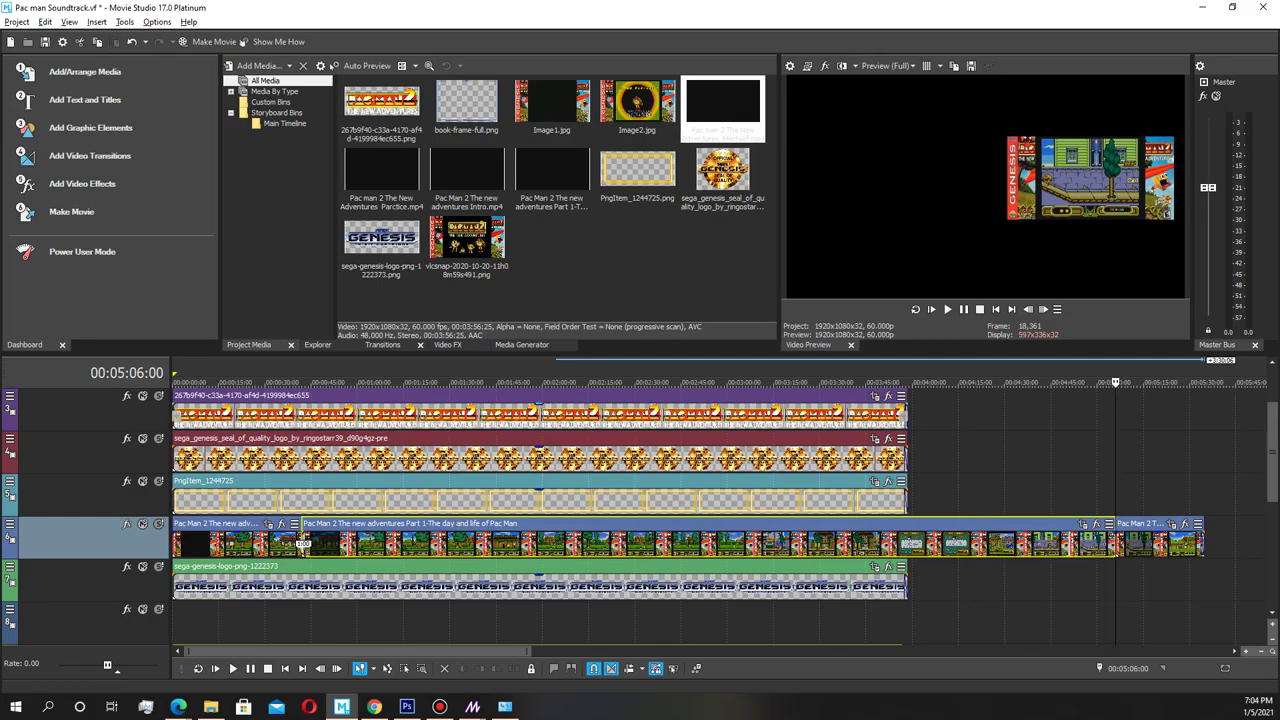
{"action": "left_click_drag", "start_coordinate": [376, 382], "coordinate": [428, 382]}
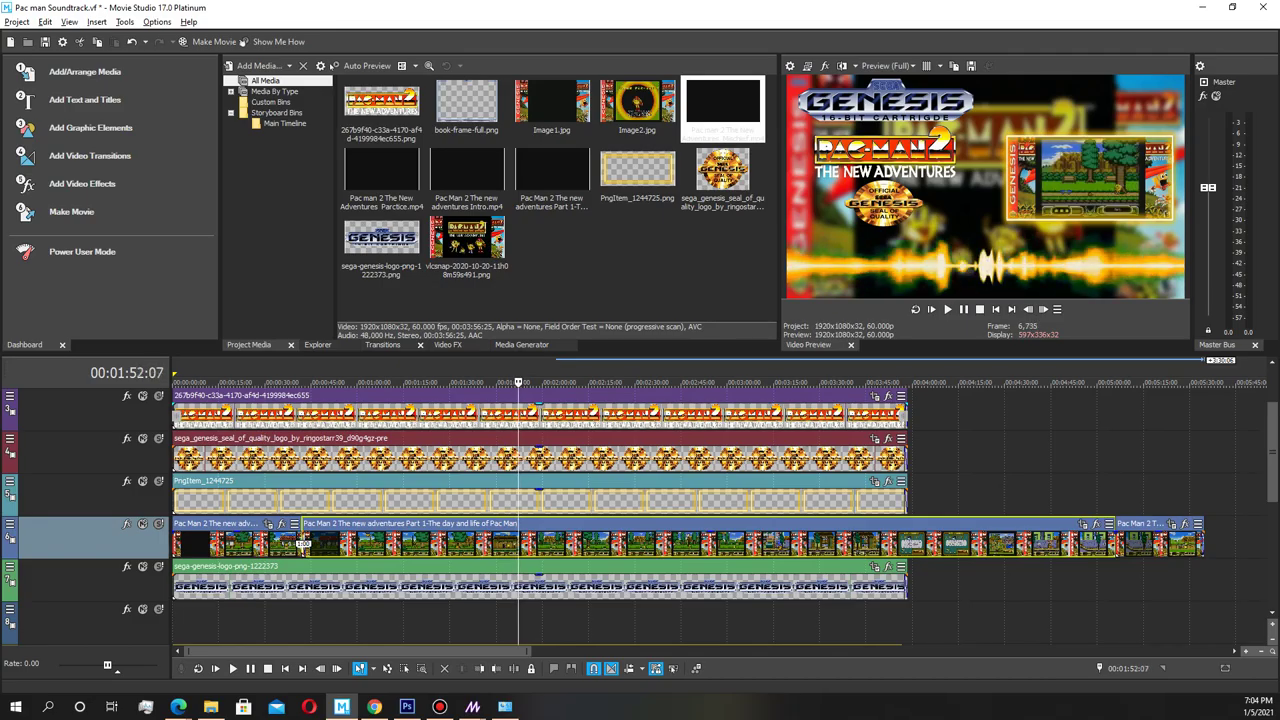
{"action": "key", "text": "Left"}
{"action": "key", "text": "Left"}
{"action": "key", "text": "s"}
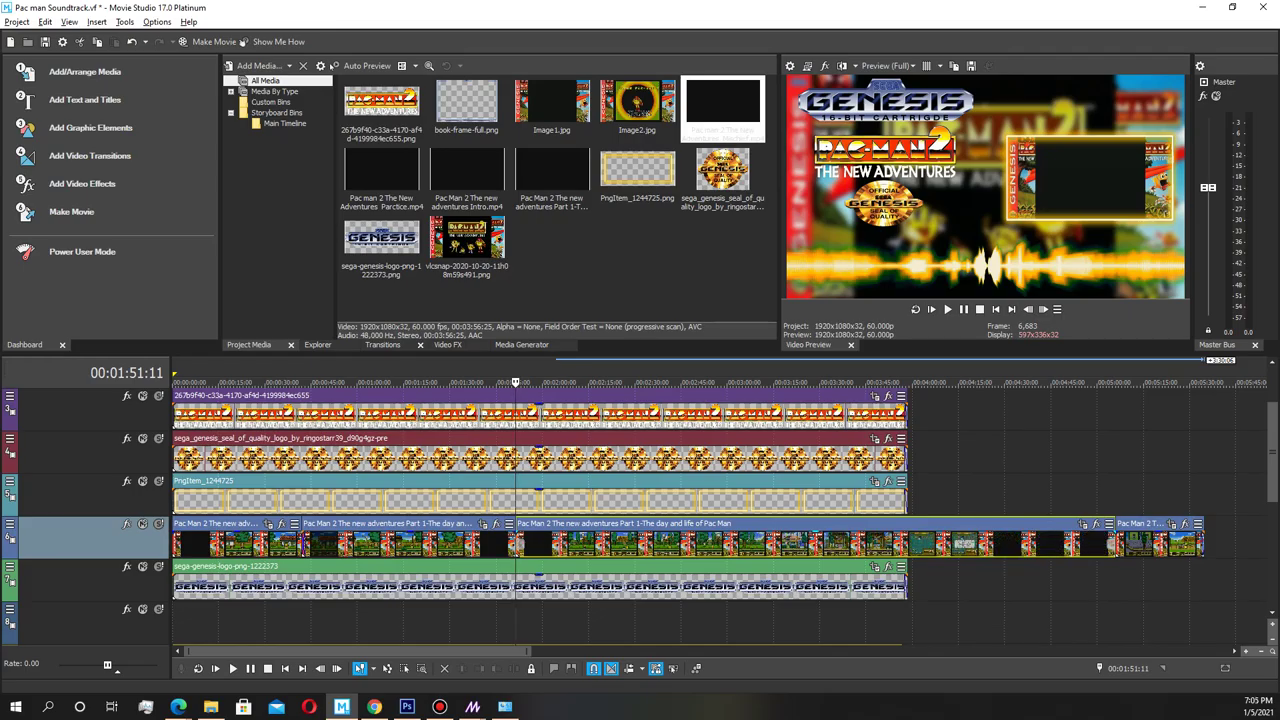
Step: Delete the long section between the new cuts and slide the last gameplay piece back to overlap the preceding clip with a 1:00 crossfade
{"action": "key", "text": "Delete"}
{"action": "left_click_drag", "start_coordinate": [1160, 540], "coordinate": [560, 540]}
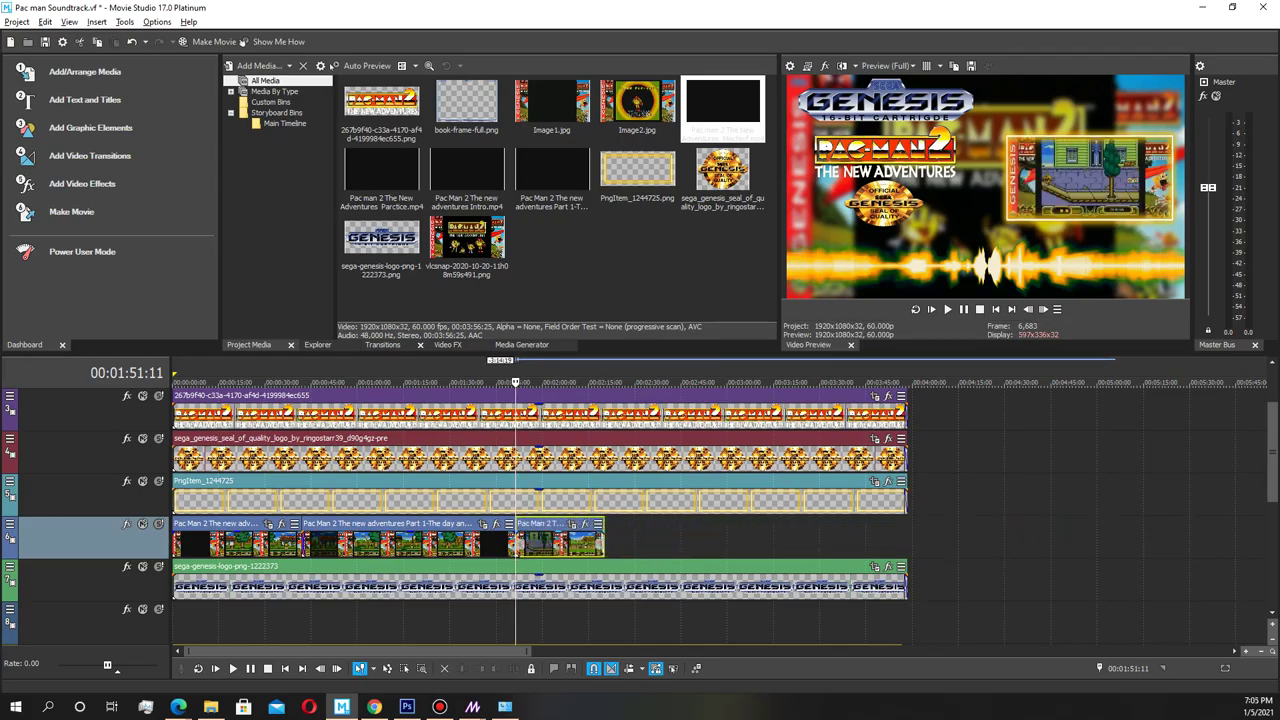
{"action": "scroll", "coordinate": [560, 540], "scroll_direction": "up", "scroll_amount": 2}
{"action": "left_click_drag", "start_coordinate": [970, 537], "coordinate": [961, 538]}
{"action": "key", "text": "space"}
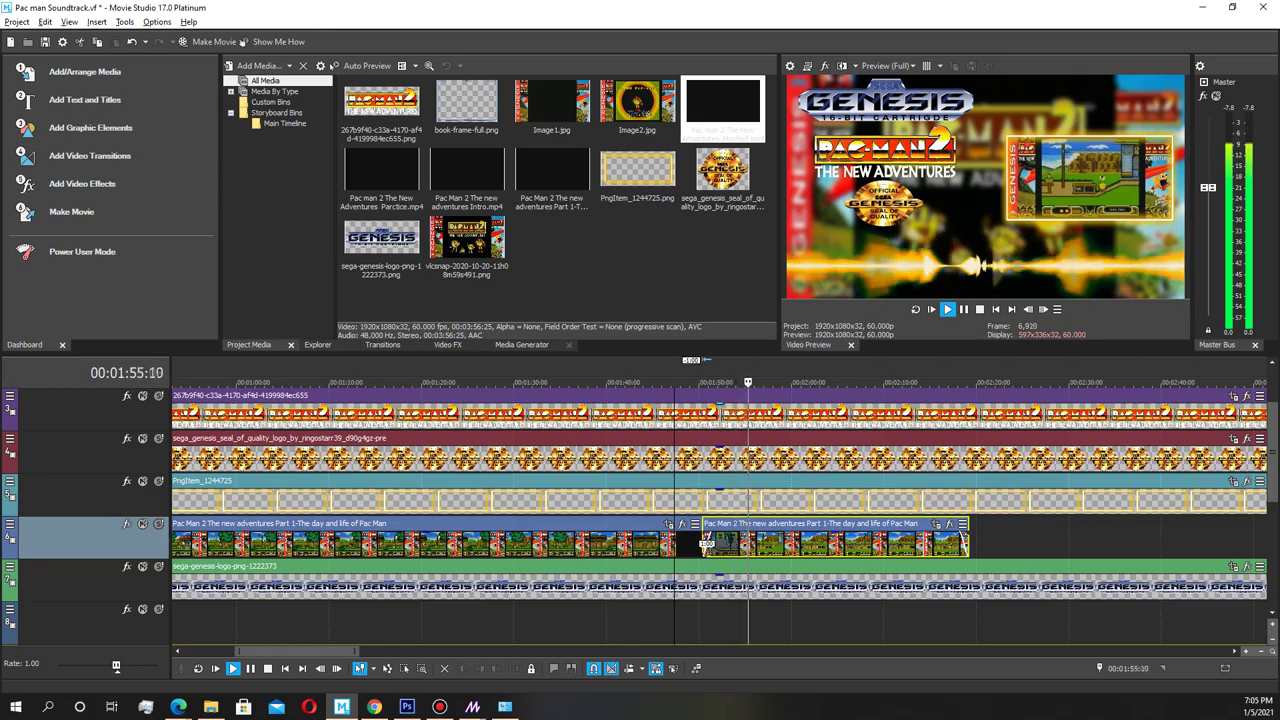
{"action": "left_click_drag", "start_coordinate": [116, 665], "coordinate": [108, 665]}
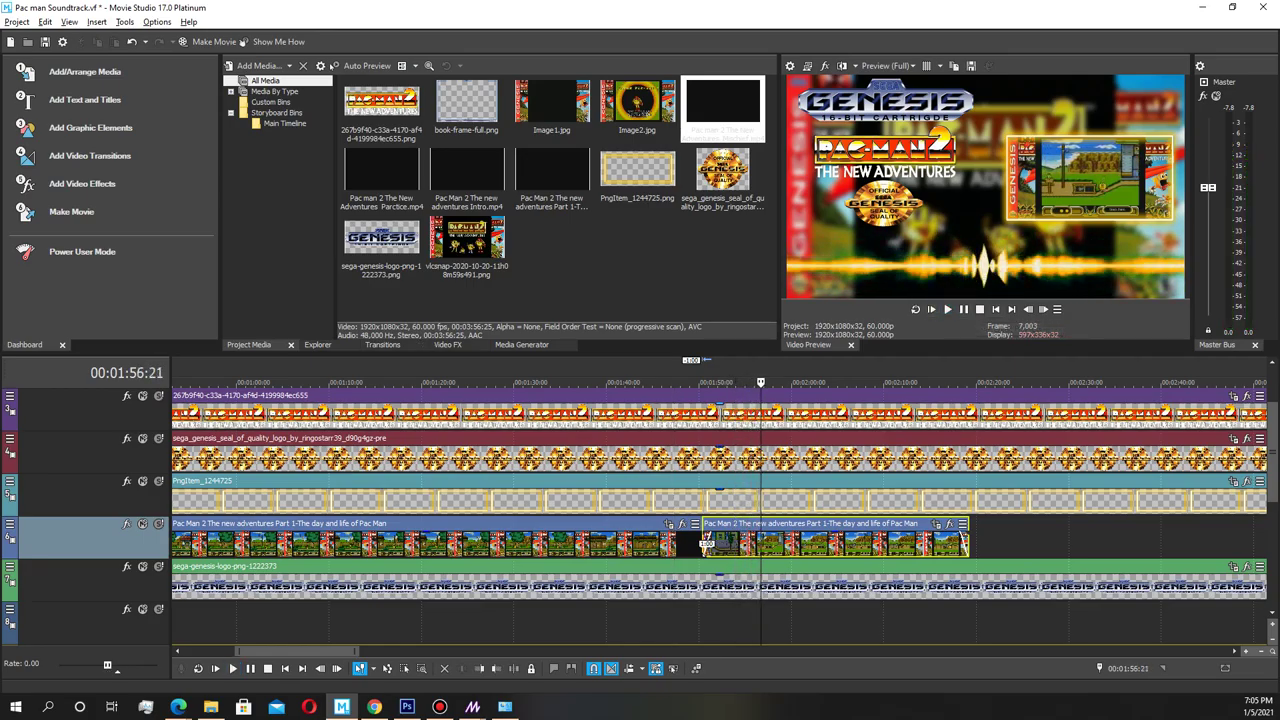
Step: Extend the end of the last gameplay clip by about 55:11 to cover more of the soundtrack
{"action": "key", "text": "Right"}
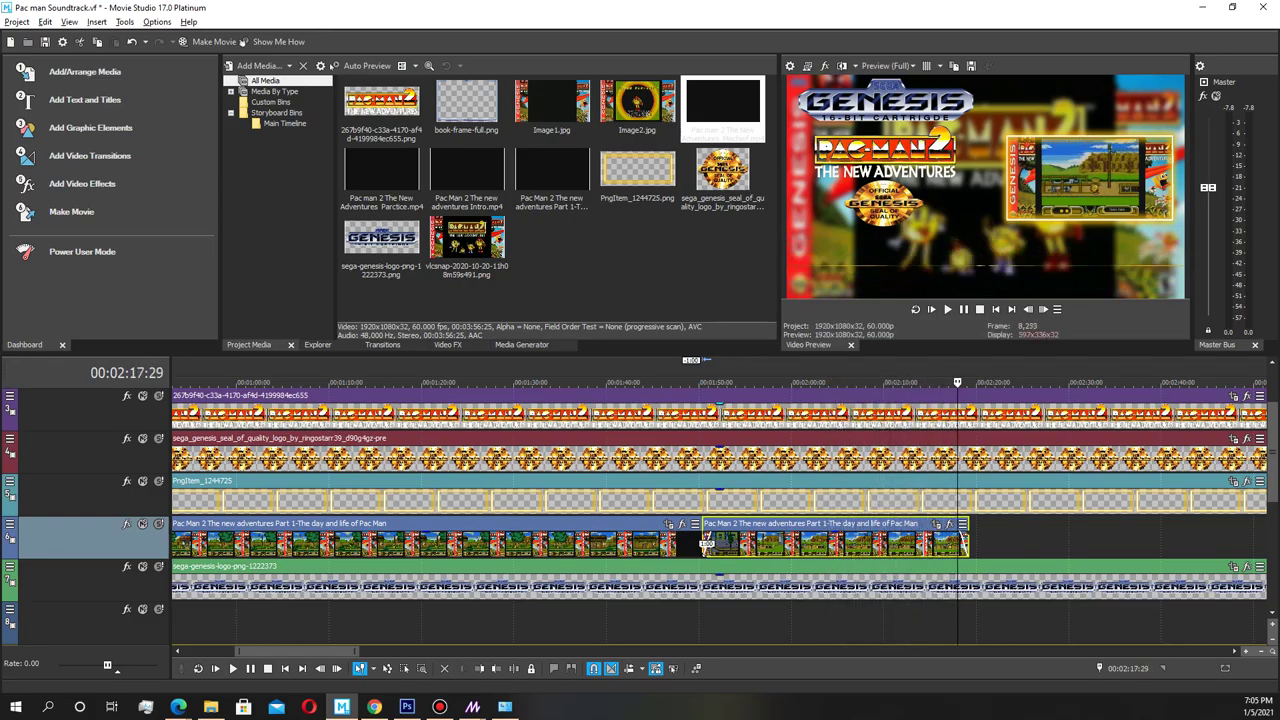
{"action": "key", "text": "Down"}
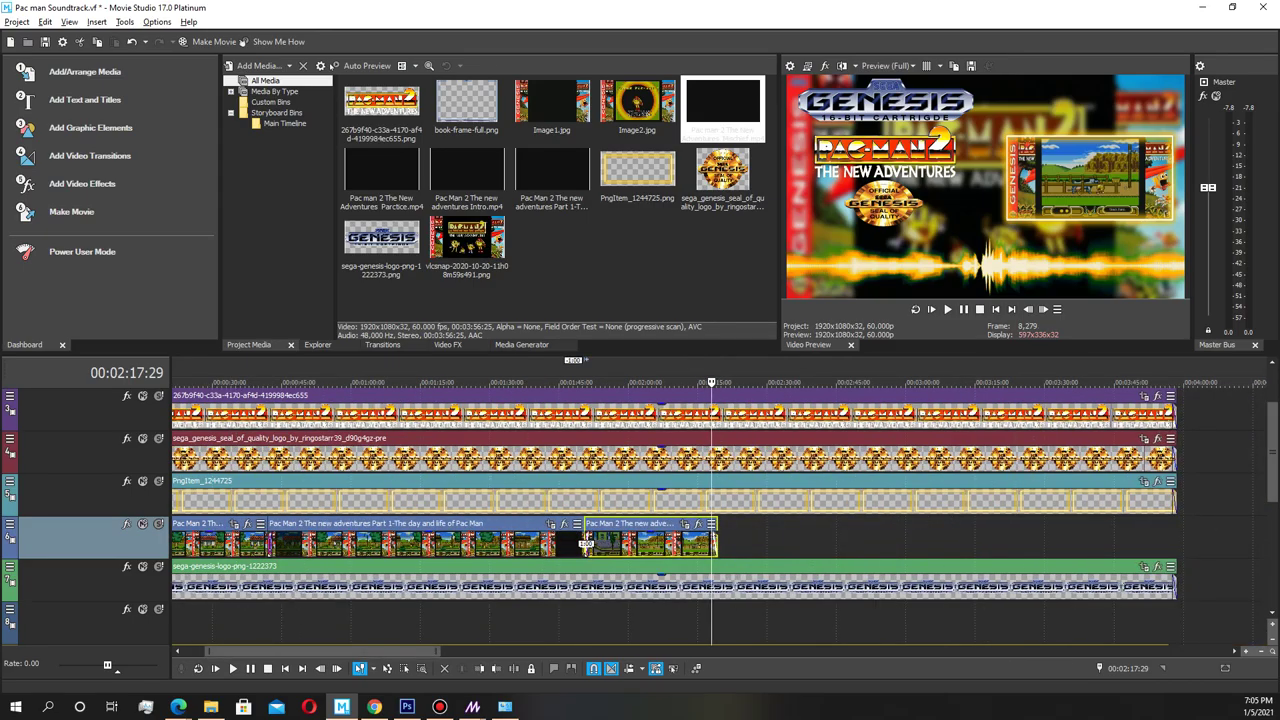
{"action": "left_click_drag", "start_coordinate": [715, 541], "coordinate": [972, 541]}
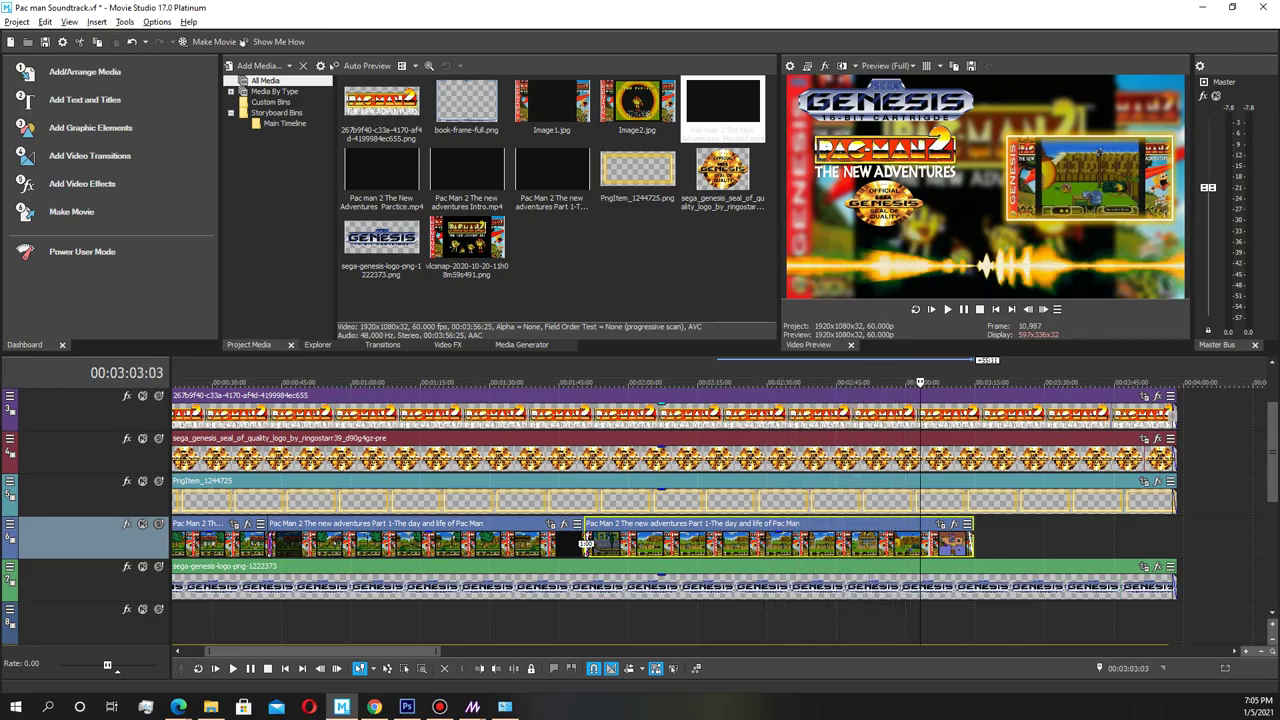
Step: Play through the end of the last gameplay clip, lengthen its fade-out, and place the playhead at 00:03:13:08
{"action": "key", "text": "space"}
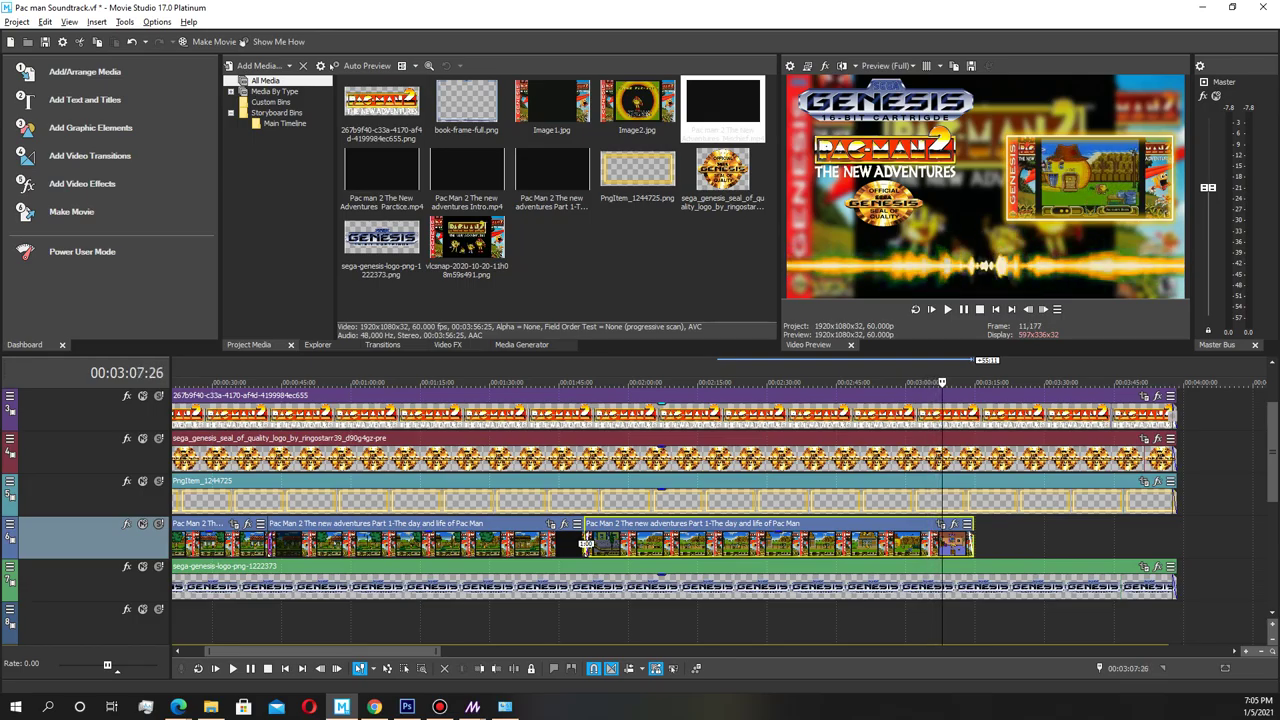
{"action": "scroll", "coordinate": [720, 500], "scroll_direction": "up", "scroll_amount": 1}
{"action": "key", "text": "Up"}
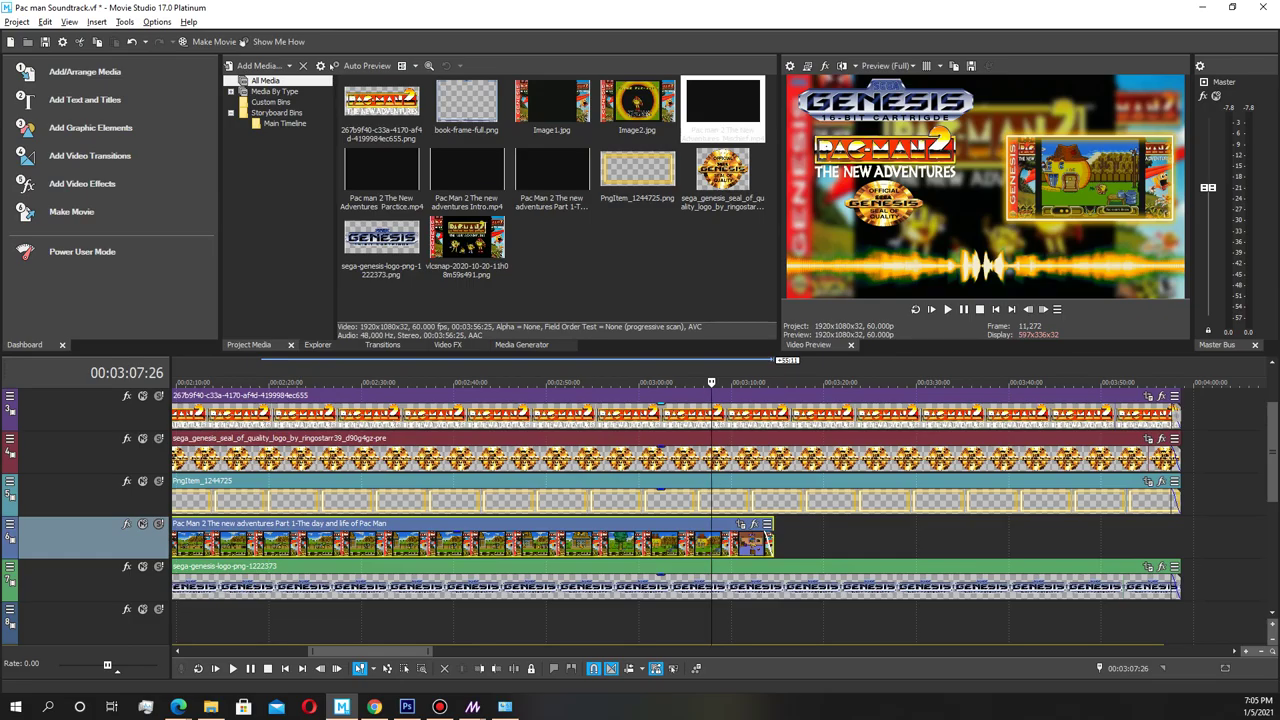
{"action": "key", "text": "space"}
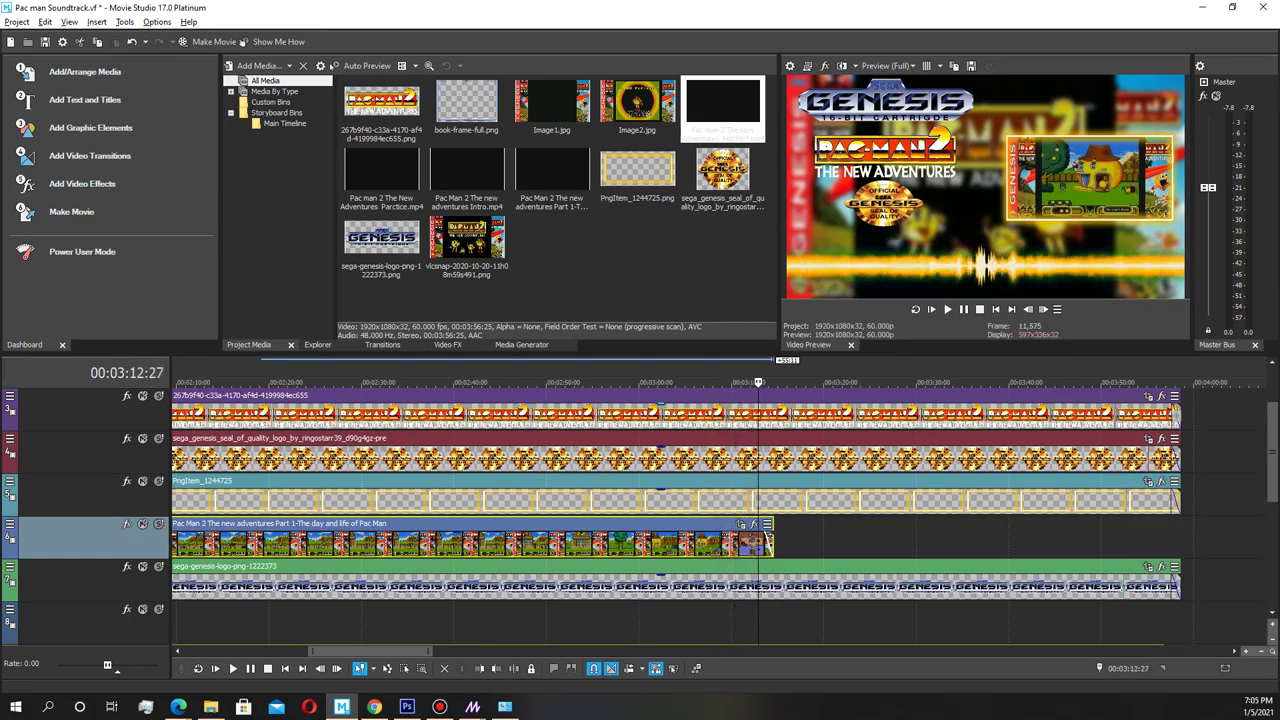
{"action": "key", "text": "Left"}
{"action": "key", "text": "Left"}
{"action": "key", "text": "Left"}
{"action": "key", "text": "Left"}
{"action": "key", "text": "Left"}
{"action": "key", "text": "Left"}
{"action": "key", "text": "Left"}
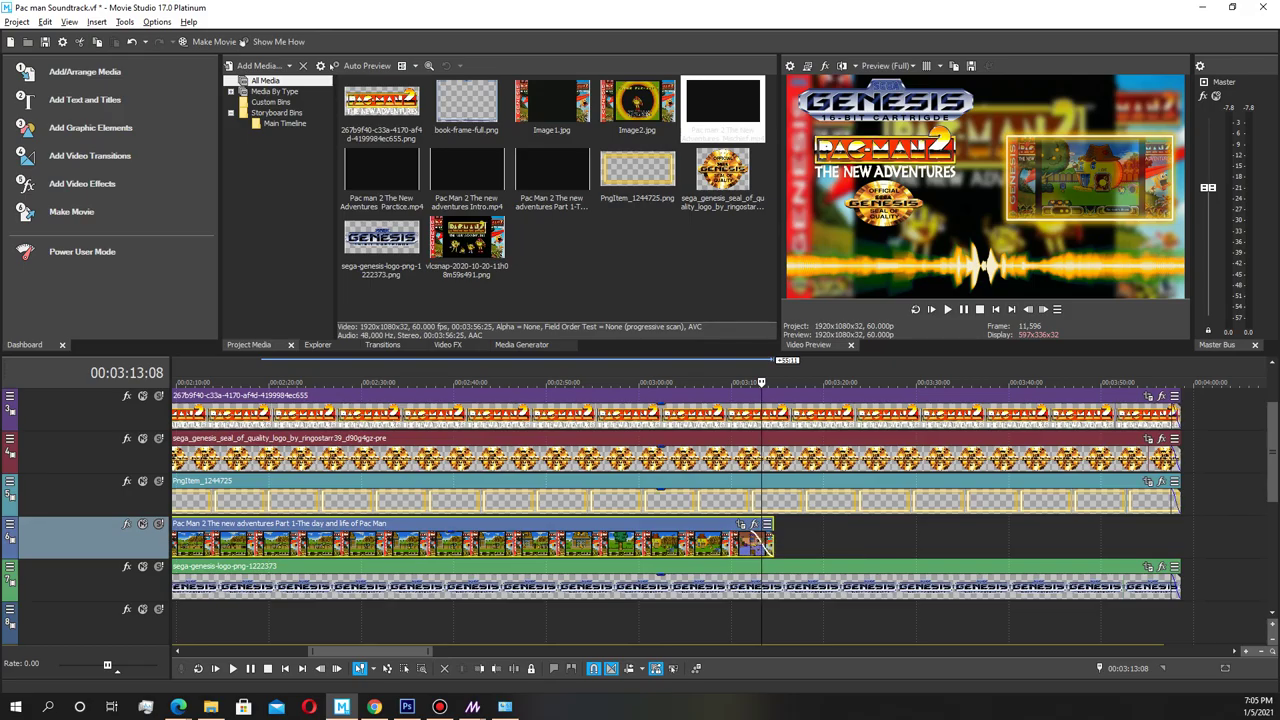
Step: Shorten the Mischief waveform, its audio and the background image to about 00:03:16, fading out their ends from the playhead
{"action": "scroll", "coordinate": [700, 515], "scroll_direction": "down", "scroll_amount": 3}
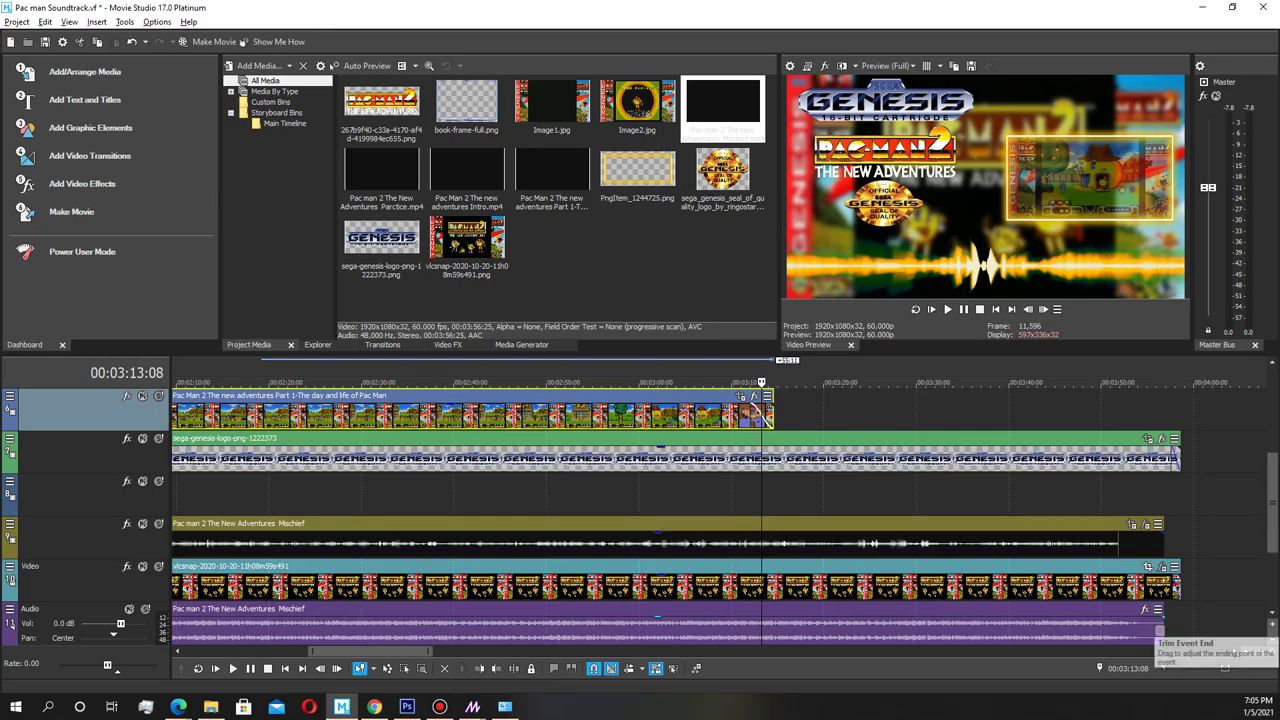
{"action": "left_click_drag", "start_coordinate": [1162, 625], "coordinate": [787, 625]}
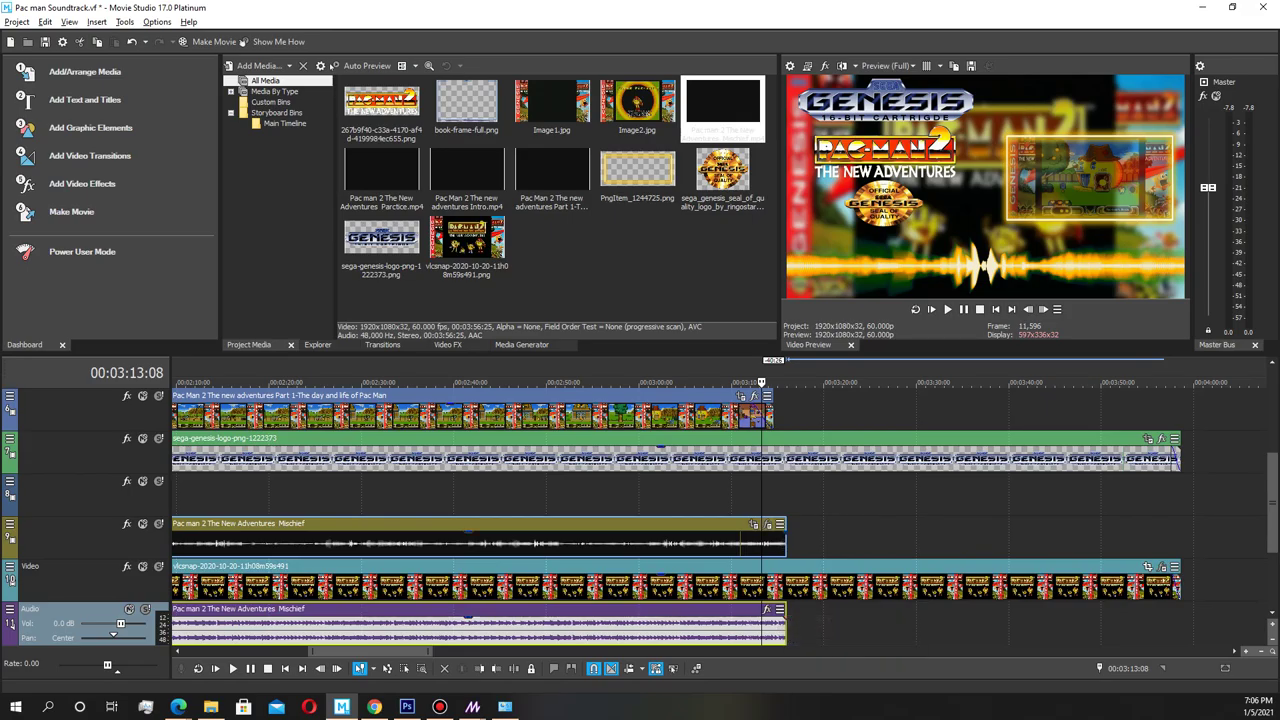
{"action": "left_click", "coordinate": [765, 545]}
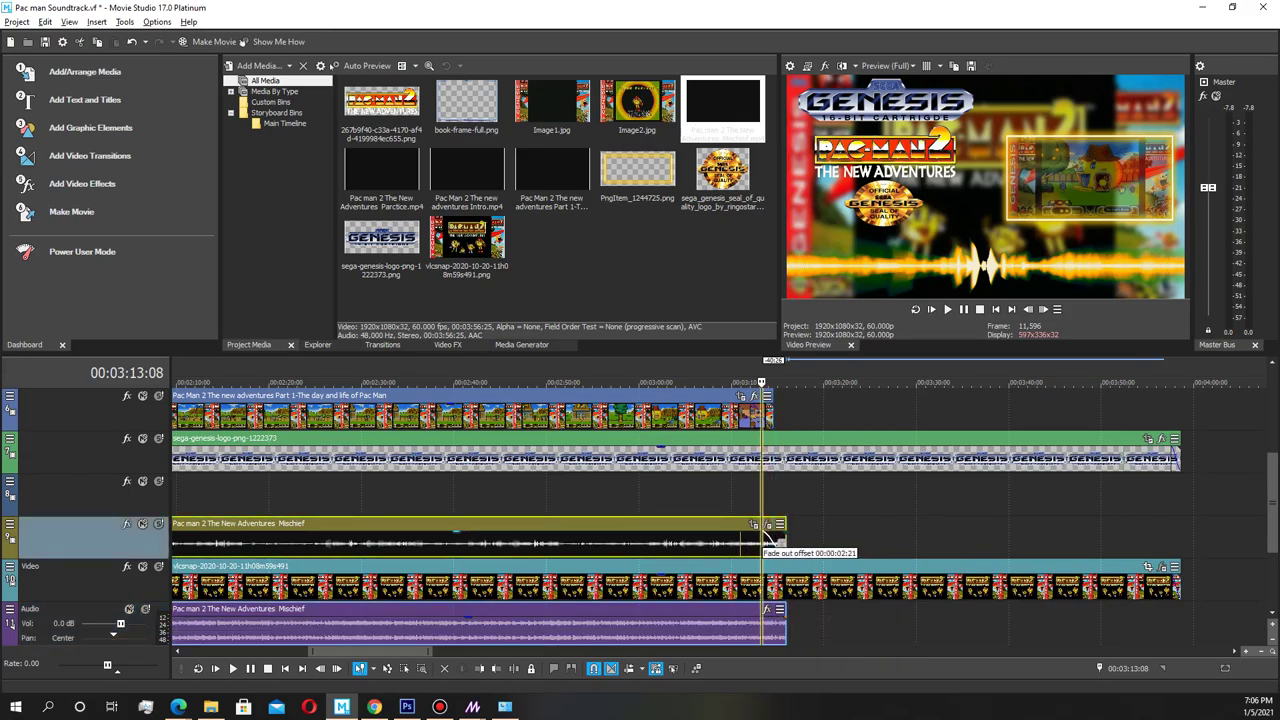
{"action": "mouse_move", "coordinate": [785, 610]}
{"action": "left_mouse_down"}
{"action": "mouse_move", "coordinate": [750, 612]}
{"action": "mouse_move", "coordinate": [762, 612]}
{"action": "left_mouse_up"}
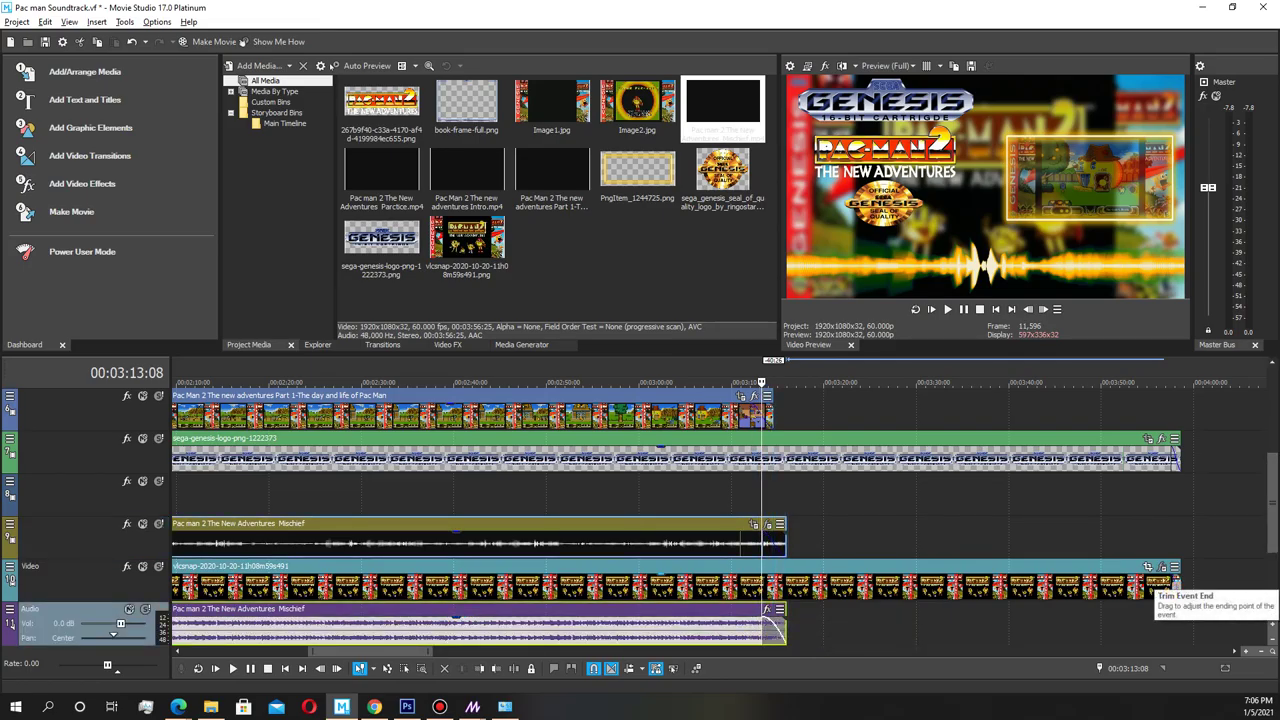
{"action": "left_click_drag", "start_coordinate": [1176, 586], "coordinate": [762, 575]}
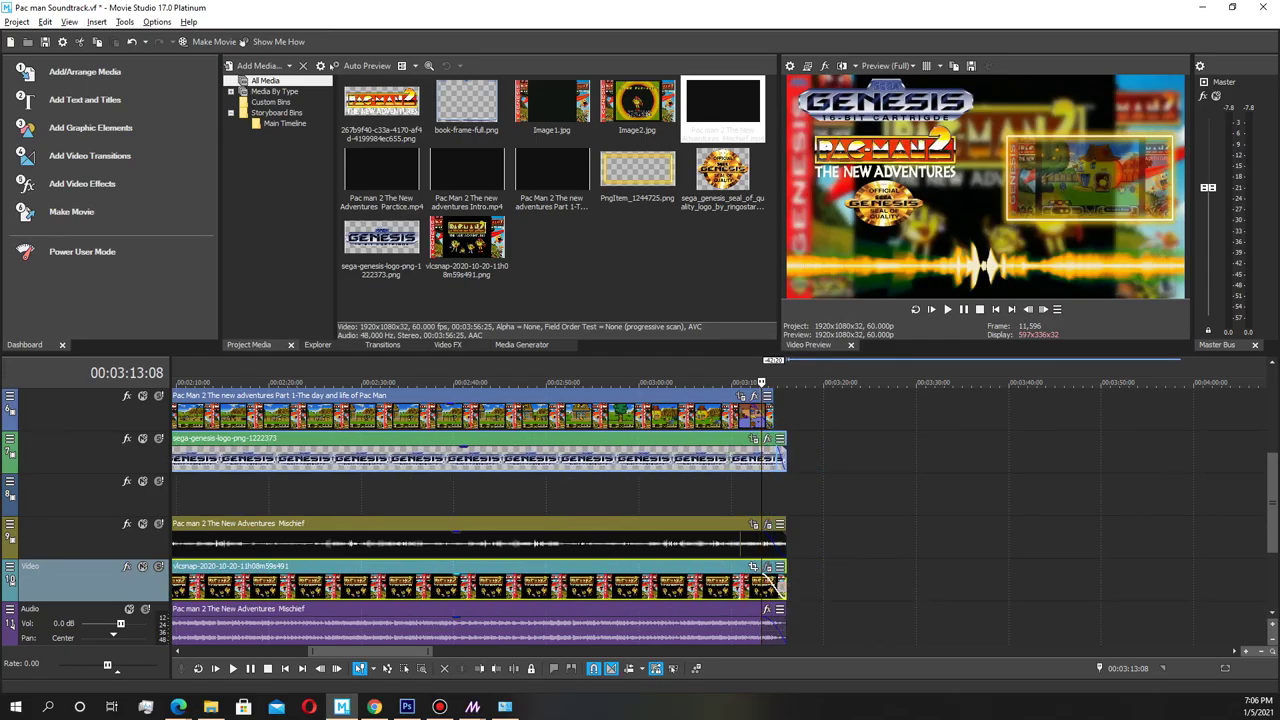
Step: Trim the Genesis logo to end with the last gameplay clip and extend the background image to the end of the Mischief waveform
{"action": "left_click_drag", "start_coordinate": [785, 459], "coordinate": [773, 462]}
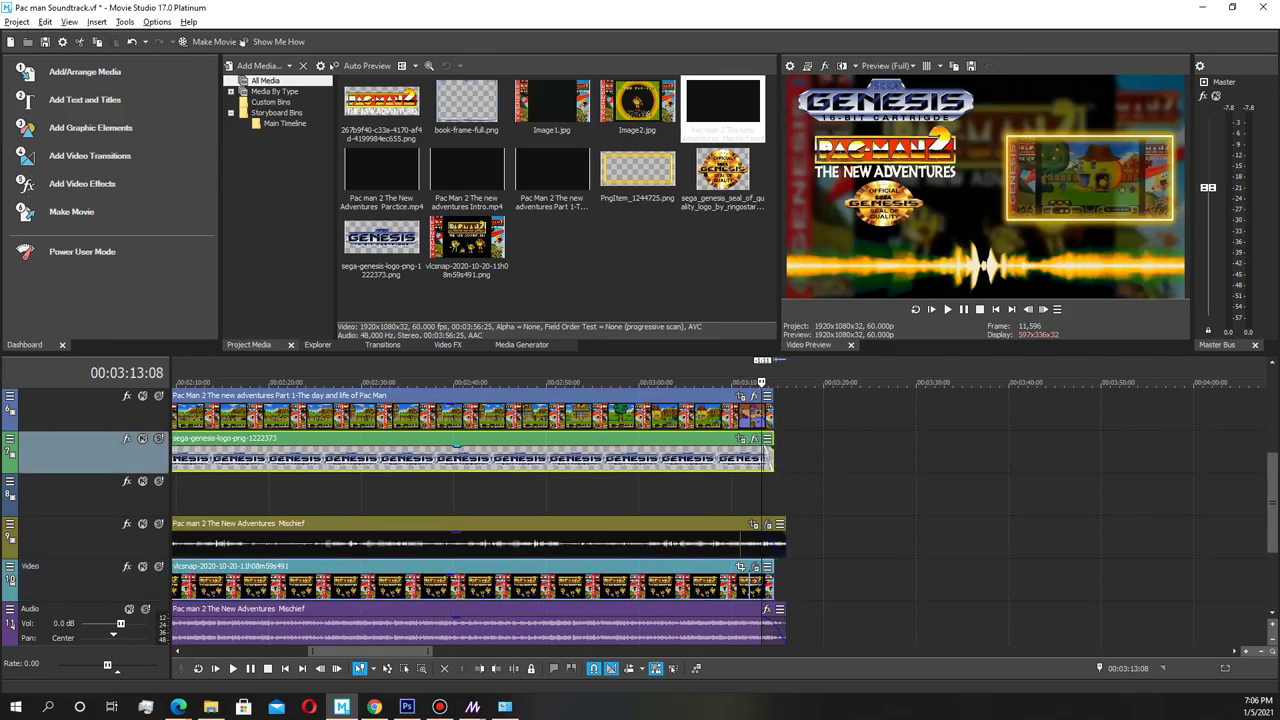
{"action": "left_click", "coordinate": [725, 585]}
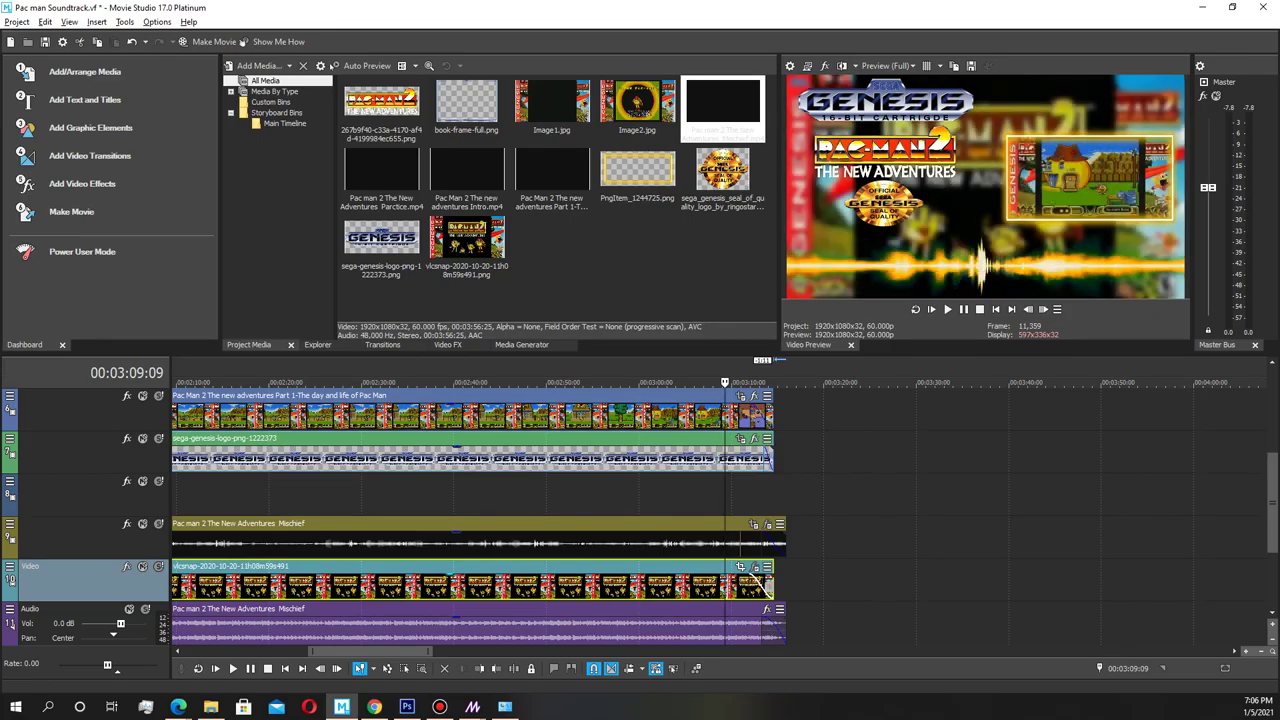
{"action": "left_click_drag", "start_coordinate": [771, 584], "coordinate": [785, 585]}
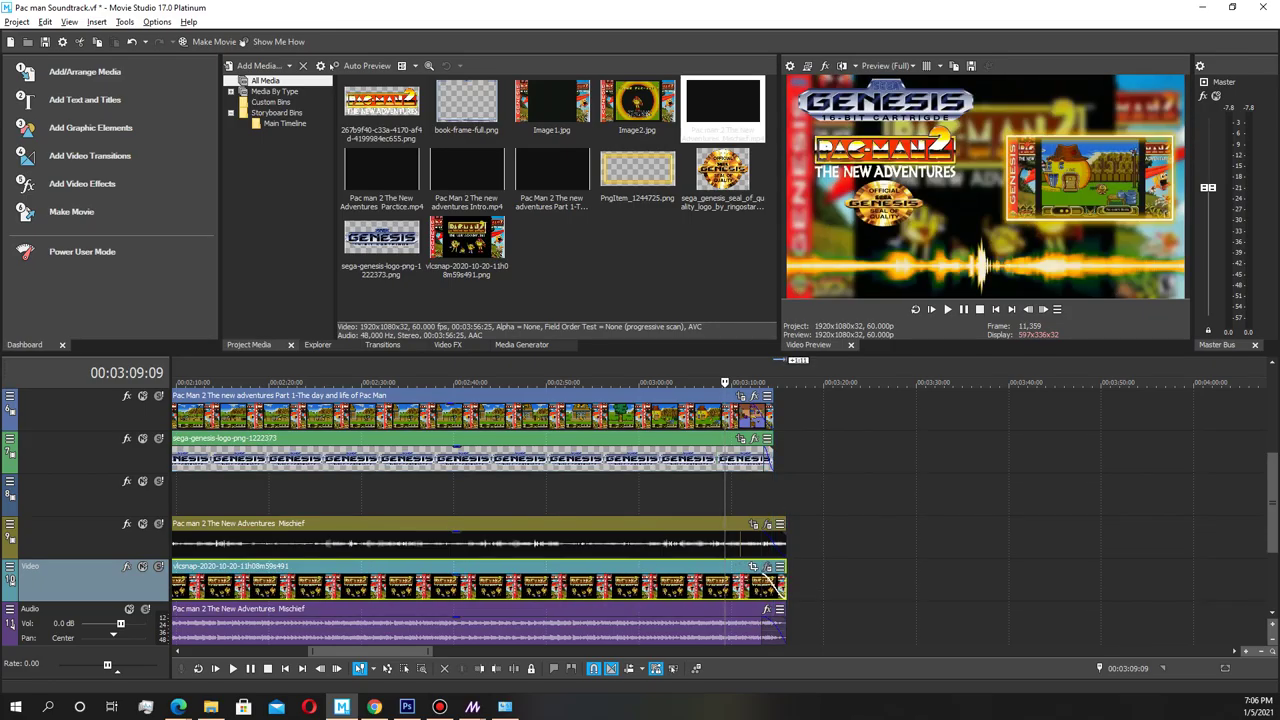
{"action": "scroll", "coordinate": [470, 515], "scroll_direction": "down", "scroll_amount": 3}
{"action": "scroll", "coordinate": [470, 515], "scroll_direction": "up", "scroll_amount": 8}
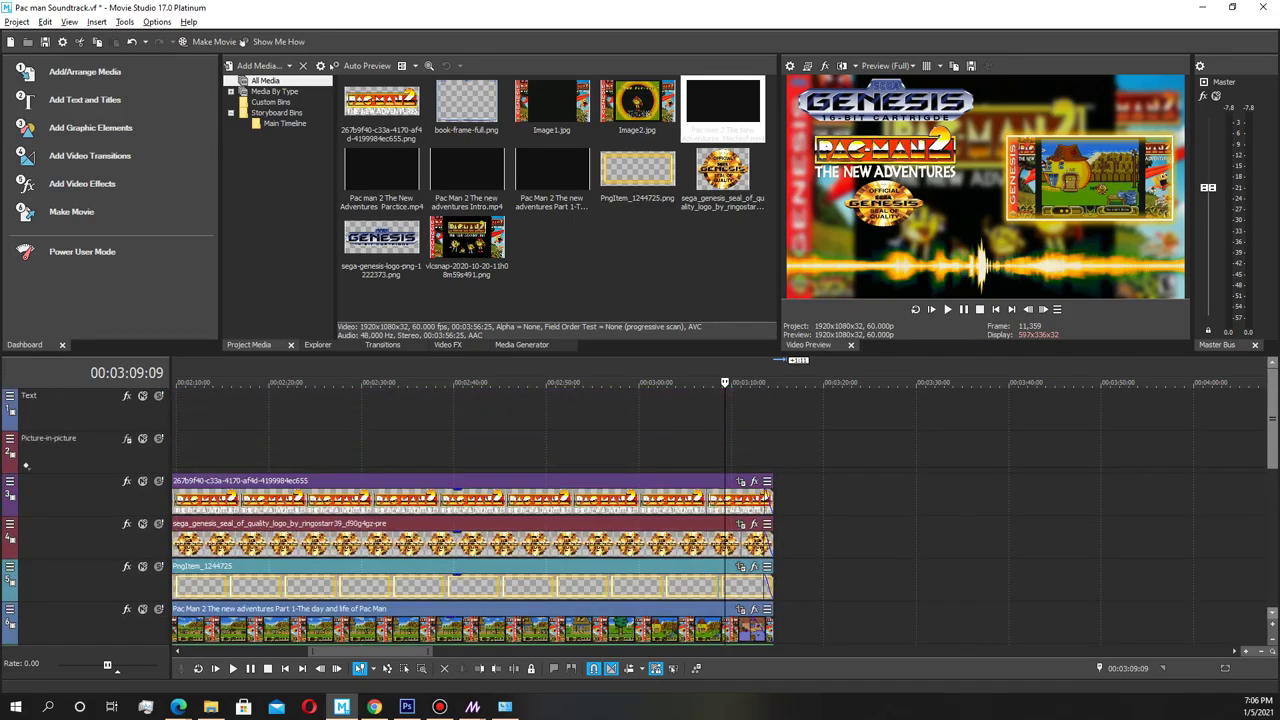
{"action": "scroll", "coordinate": [470, 515], "scroll_direction": "down", "scroll_amount": 3}
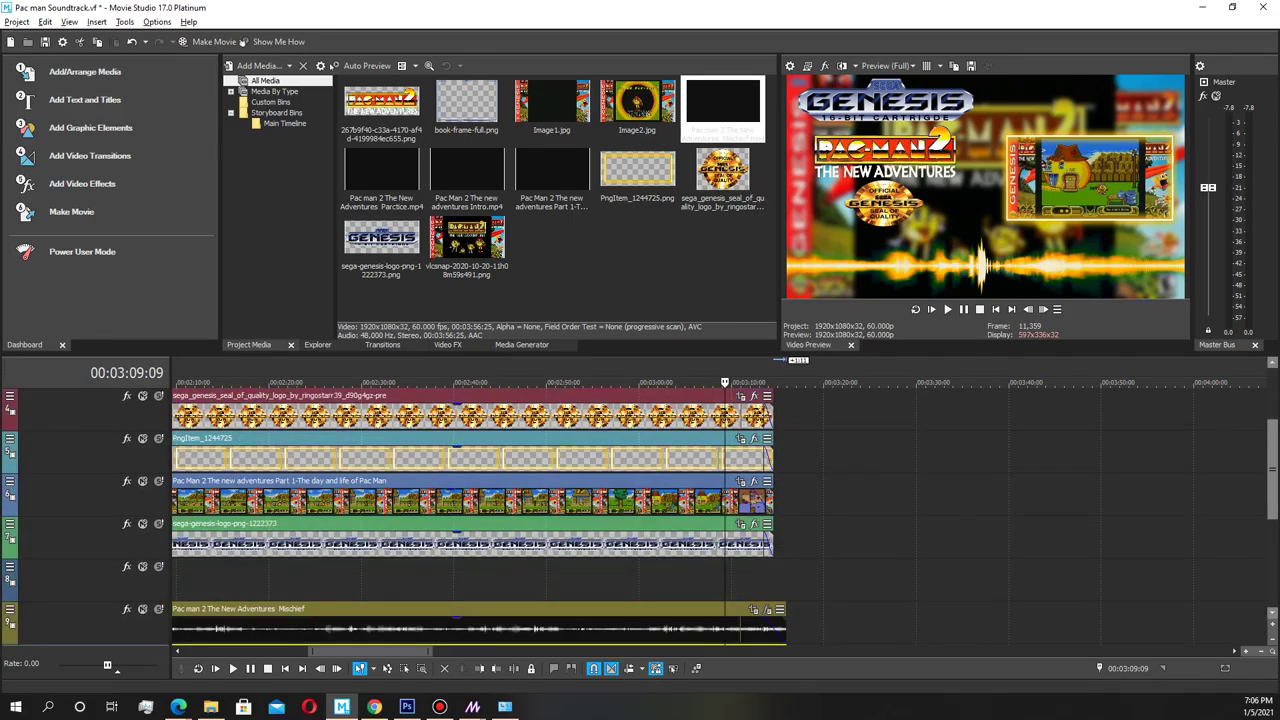
{"action": "left_click_drag", "start_coordinate": [432, 651], "coordinate": [542, 651]}
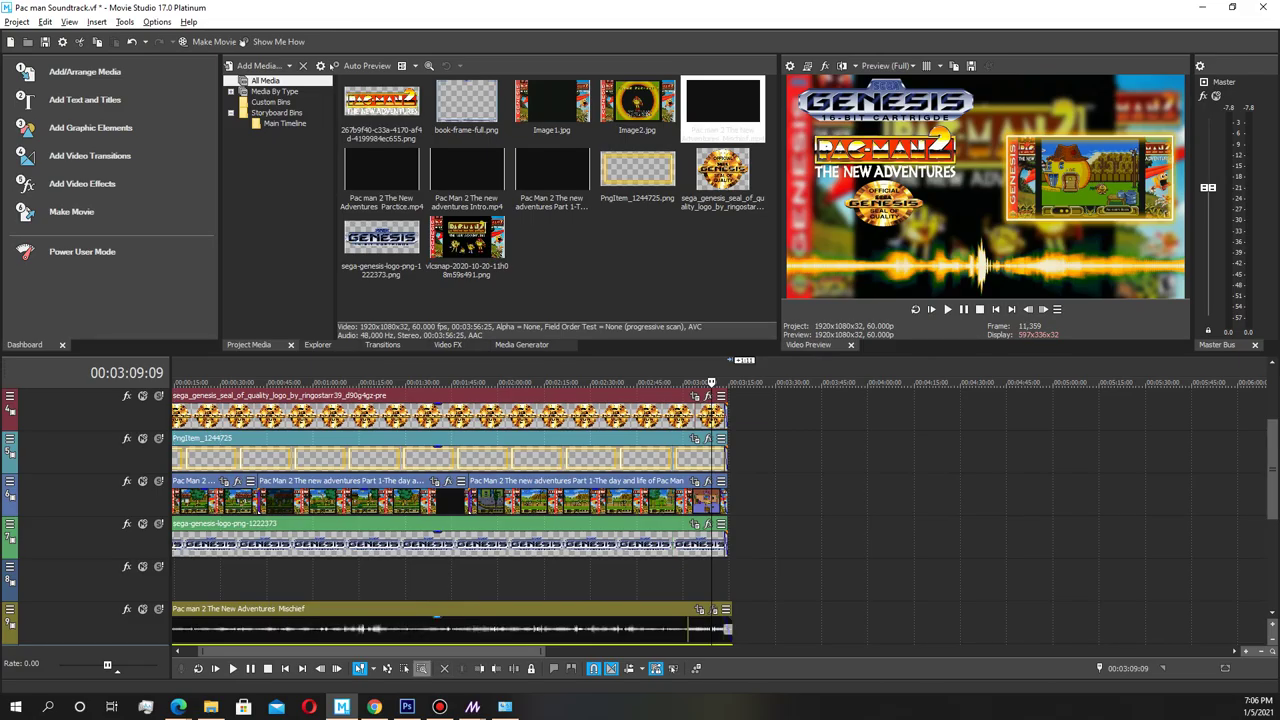
{"action": "left_click", "coordinate": [727, 625]}
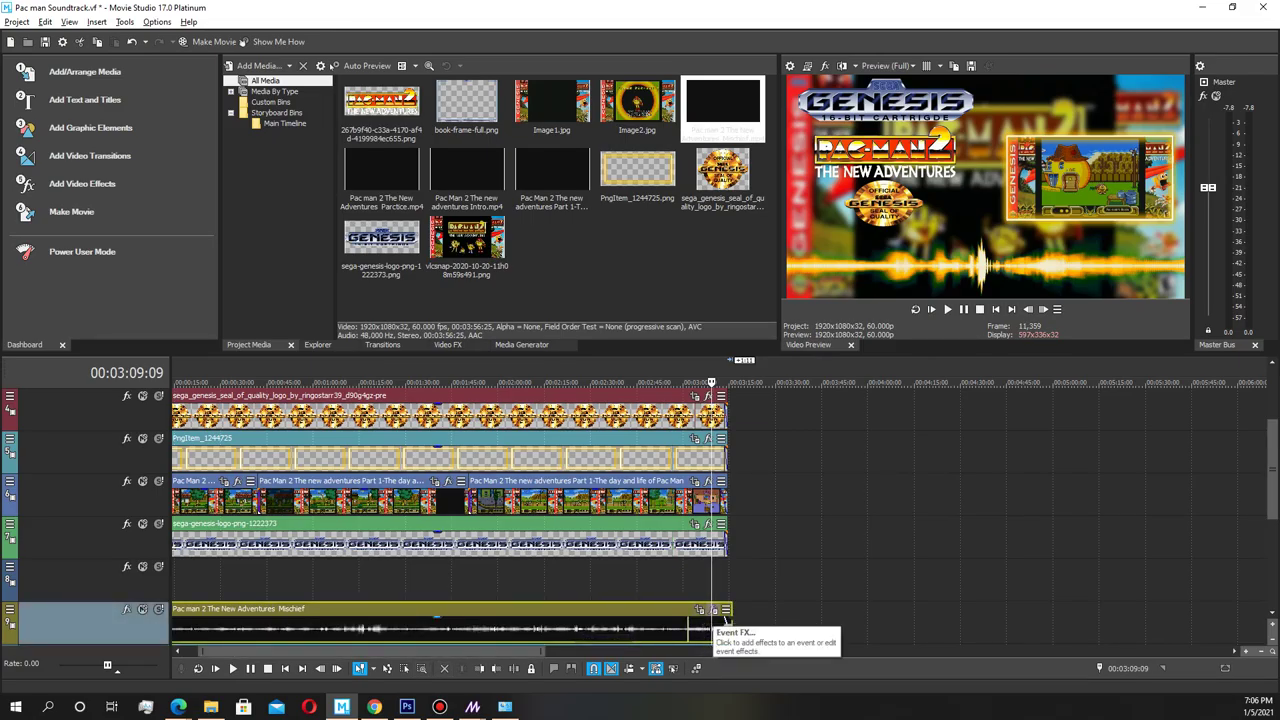
{"action": "left_click", "coordinate": [726, 625]}
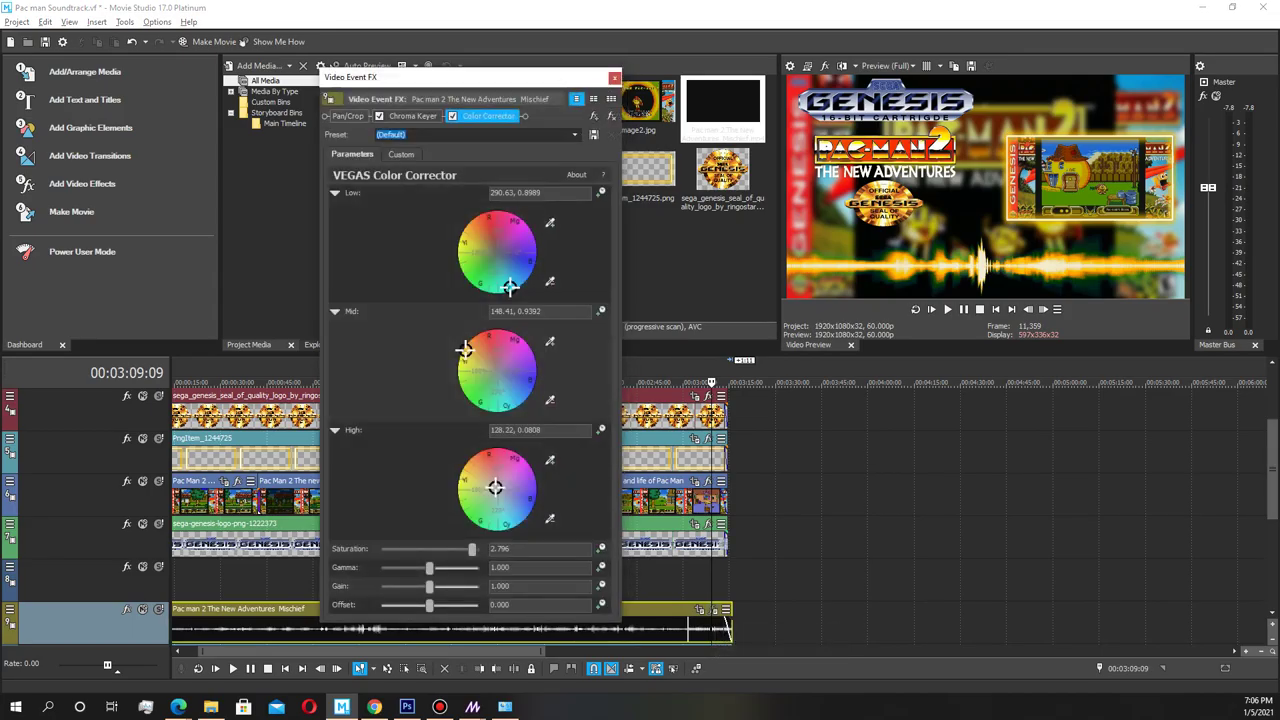
{"action": "left_click", "coordinate": [614, 78]}
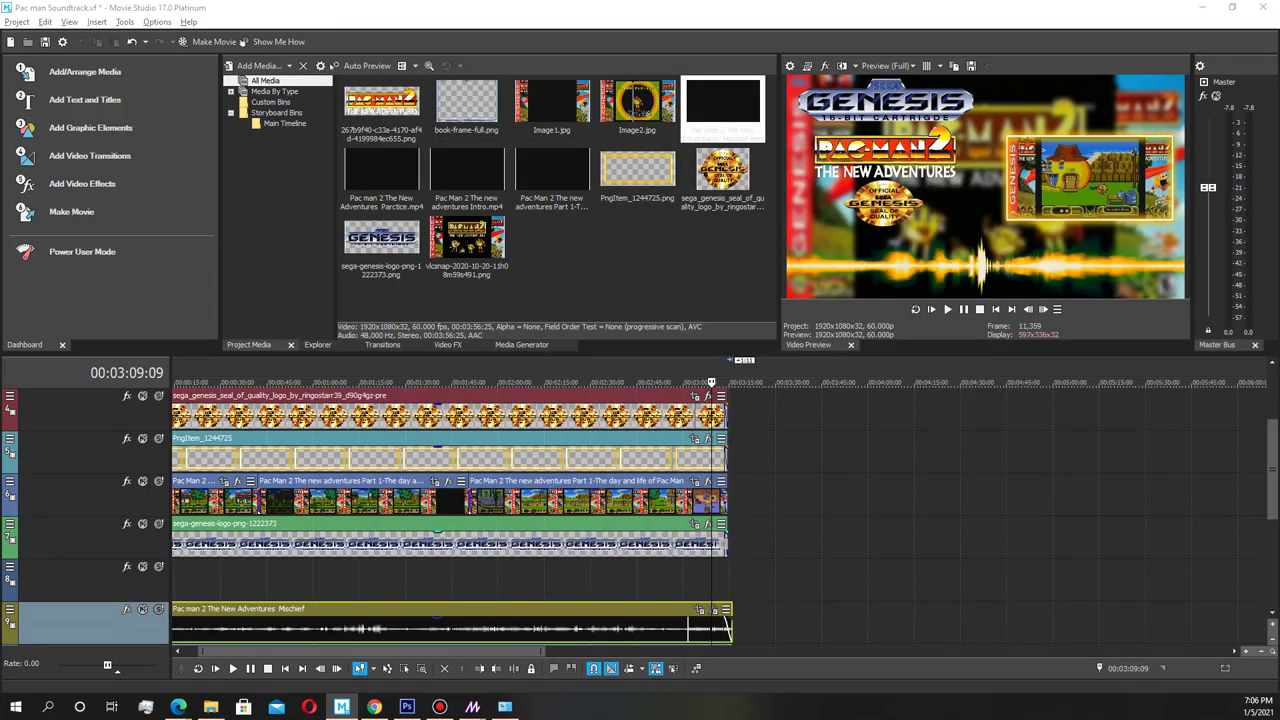
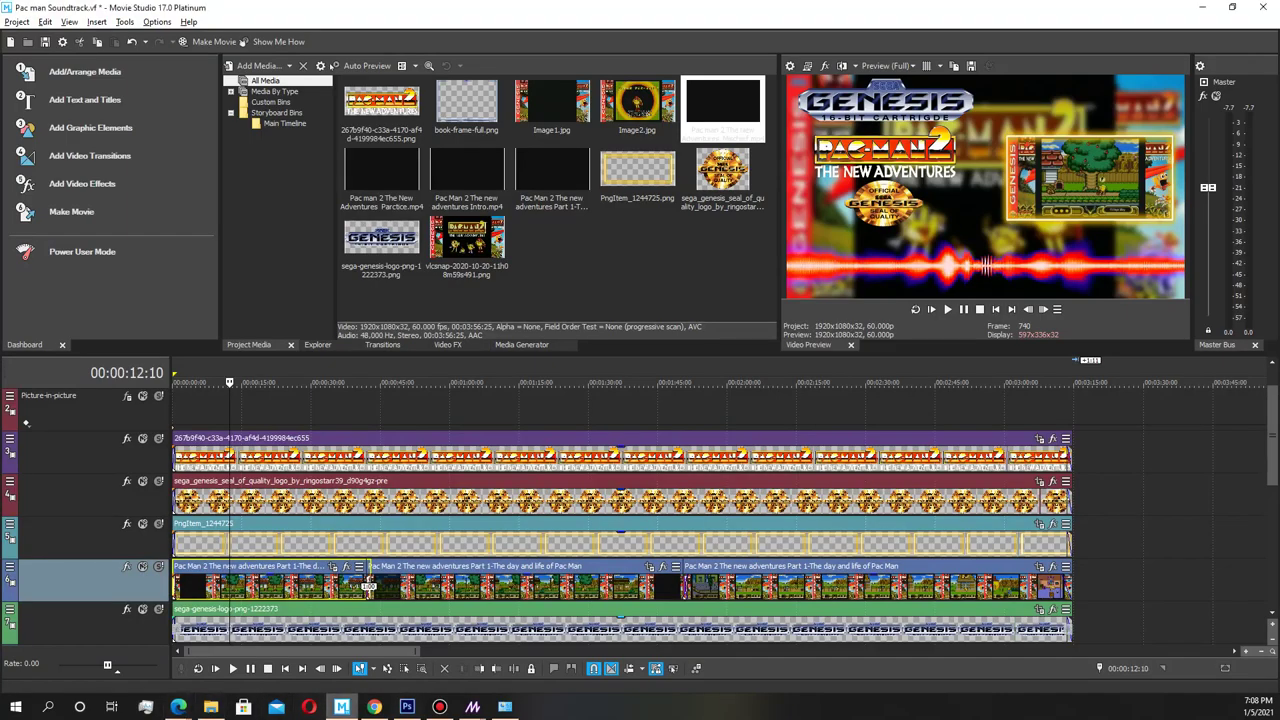
Step: Switch to the Edge browser and go back to the YouTube search results for "pac man 2 new adventures genesis ost"
{"action": "mouse_move", "coordinate": [178, 707]}
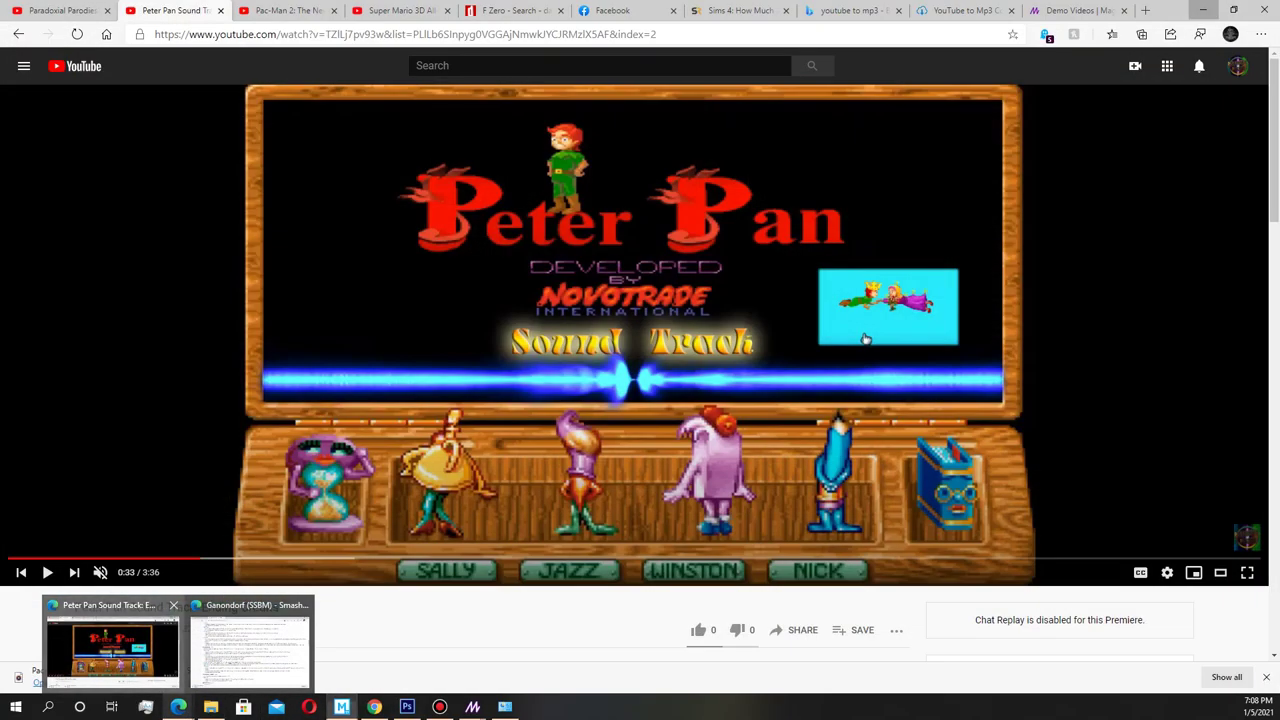
{"action": "left_click", "coordinate": [105, 638]}
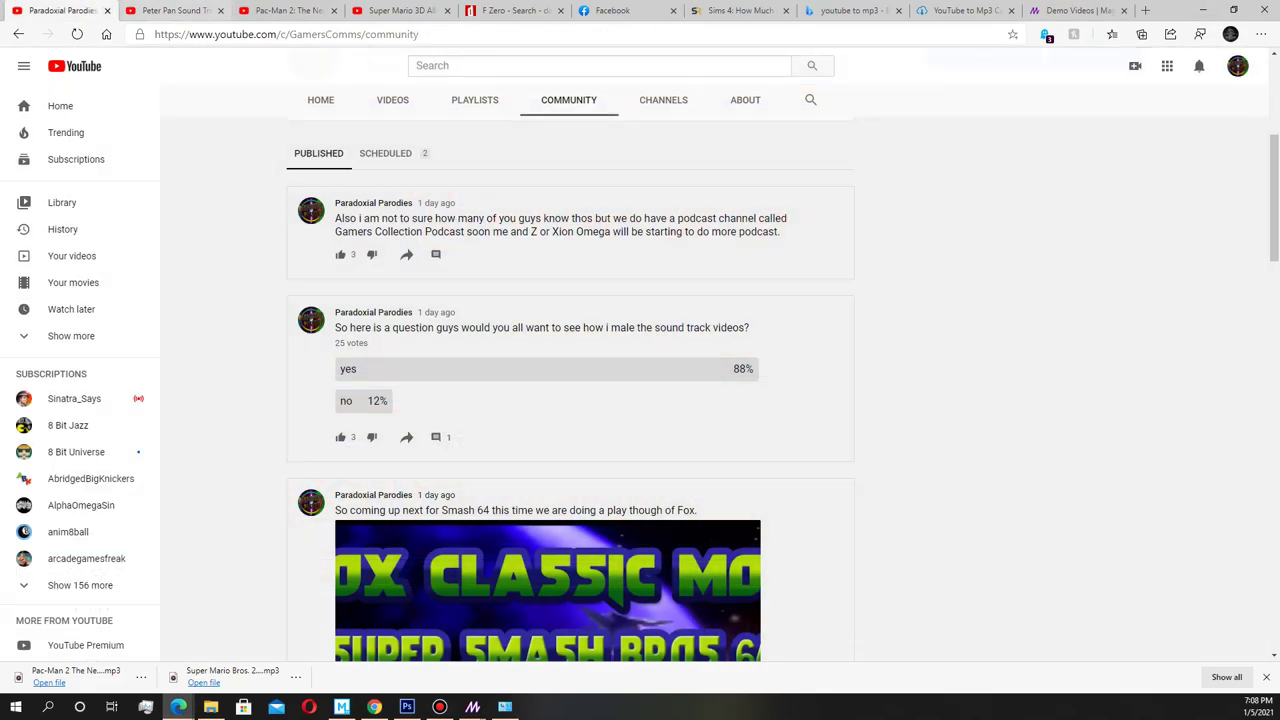
{"action": "left_click", "coordinate": [165, 10]}
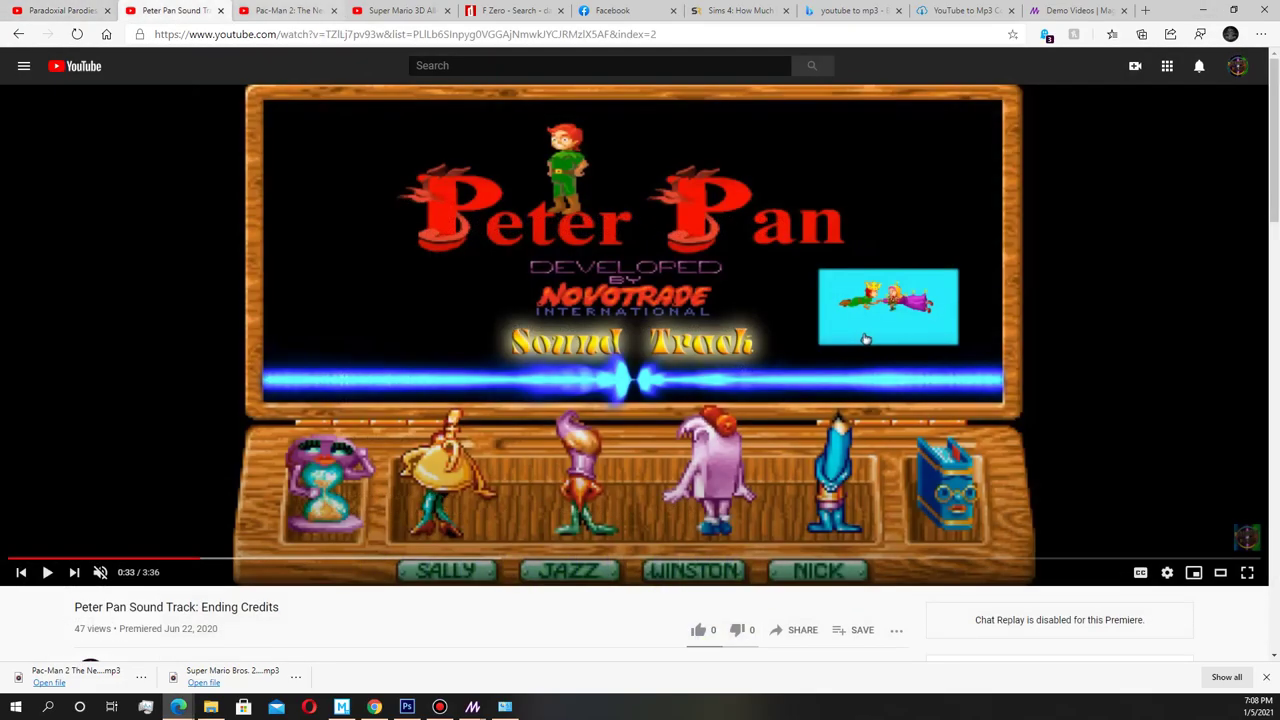
{"action": "left_click", "coordinate": [285, 10]}
{"action": "left_click", "coordinate": [174, 557]}
{"action": "key", "text": "alt+Left"}
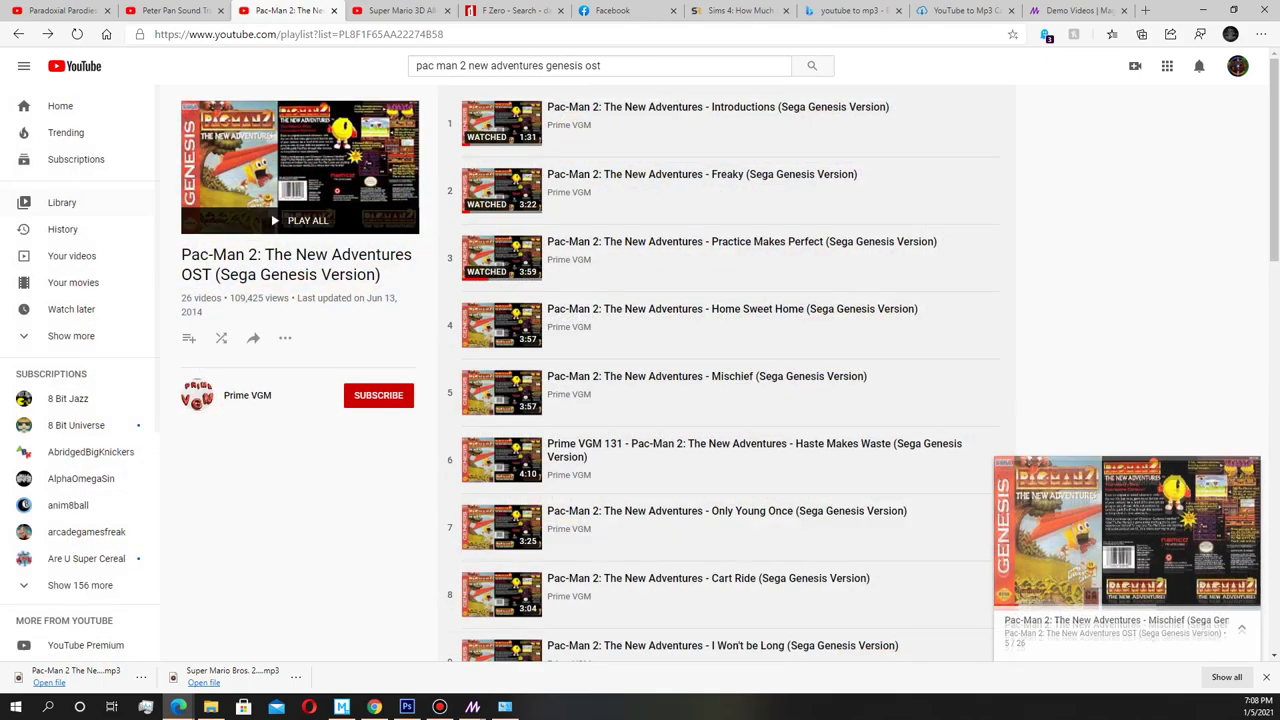
{"action": "key", "text": "alt+Left"}
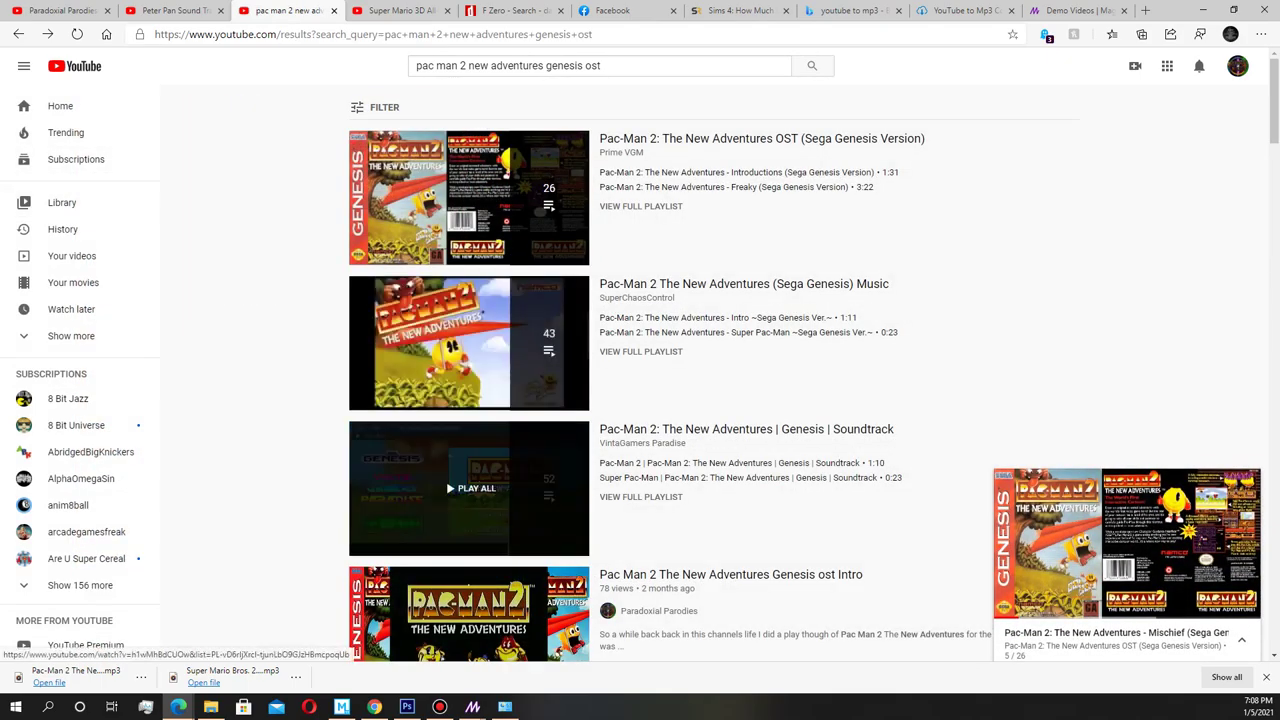
Step: Play the VintaGamers Paradise Pac-Man 2 Genesis soundtrack playlist as an example, pausing it and returning to the search results
{"action": "left_click", "coordinate": [469, 488]}
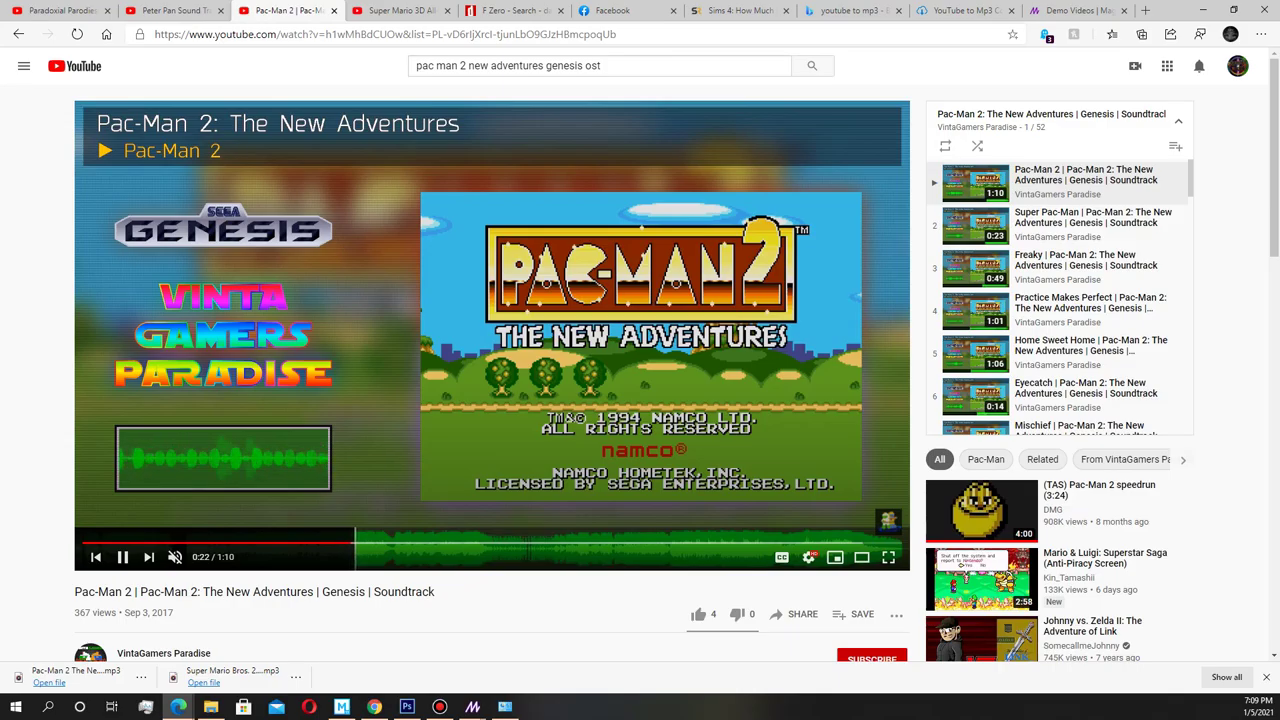
{"action": "left_click", "coordinate": [360, 500]}
{"action": "left_click", "coordinate": [18, 34]}
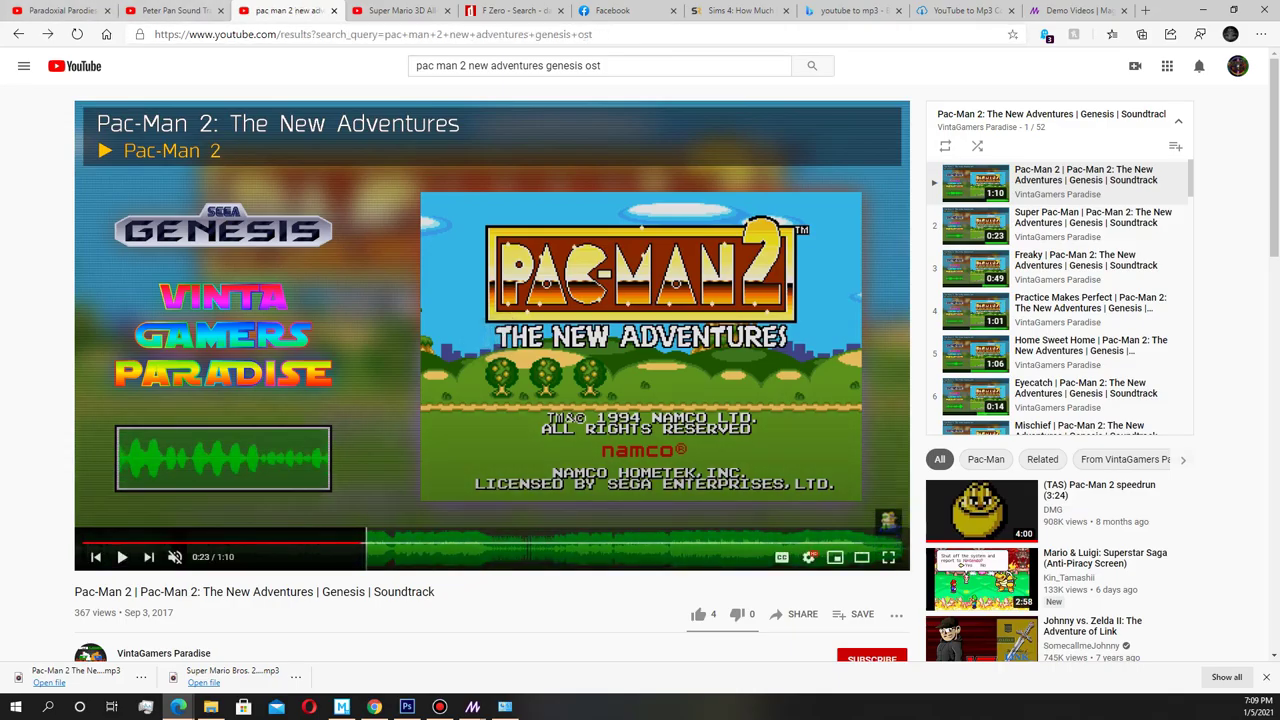
Step: Go back to the Paradoxial Parodies playlists and play the Skullgirls 2nd Encore Soundtrack playlist from 0:16
{"action": "left_click", "coordinate": [172, 10]}
{"action": "key", "text": "alt+Left"}
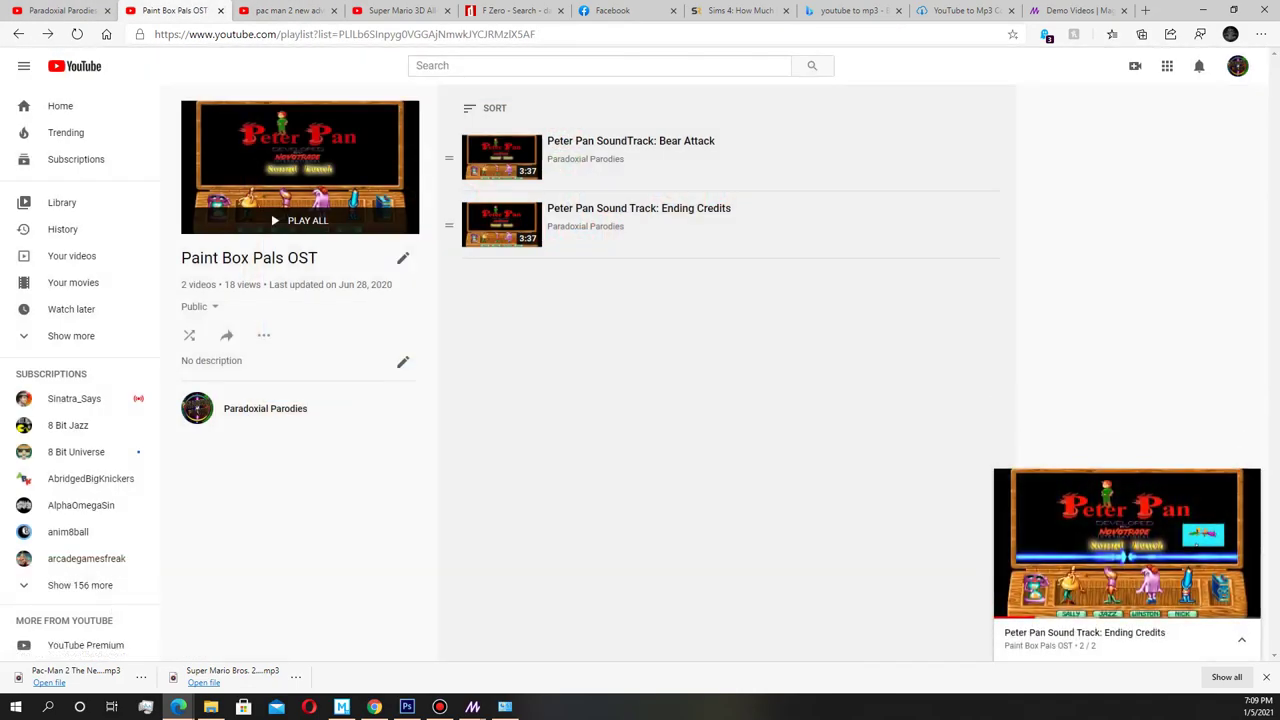
{"action": "key", "text": "alt+Left"}
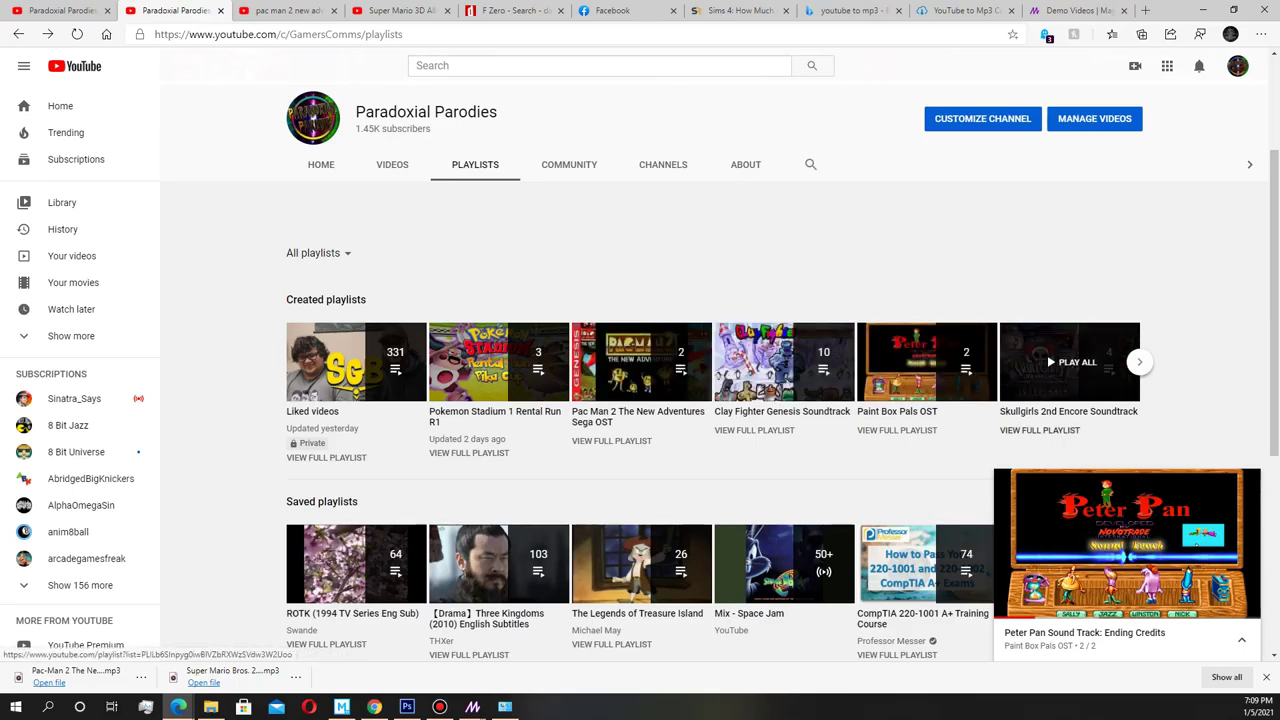
{"action": "left_click", "coordinate": [1069, 362]}
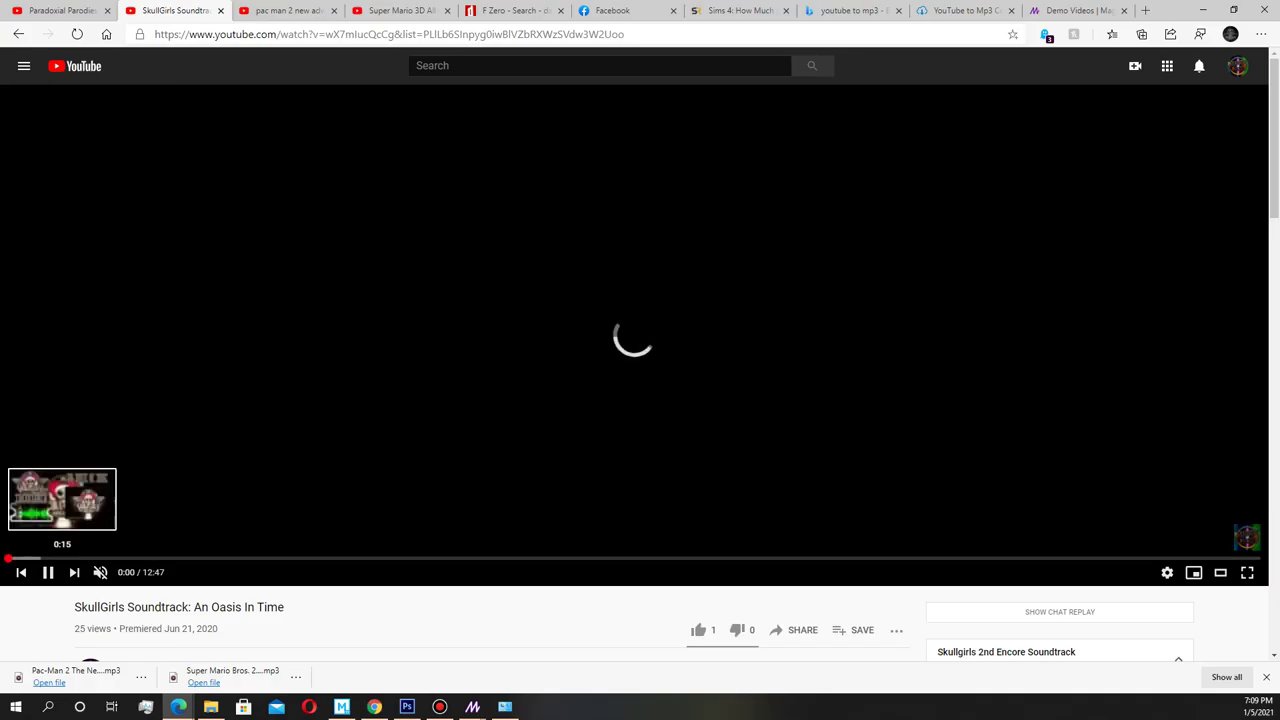
{"action": "left_click", "coordinate": [35, 558]}
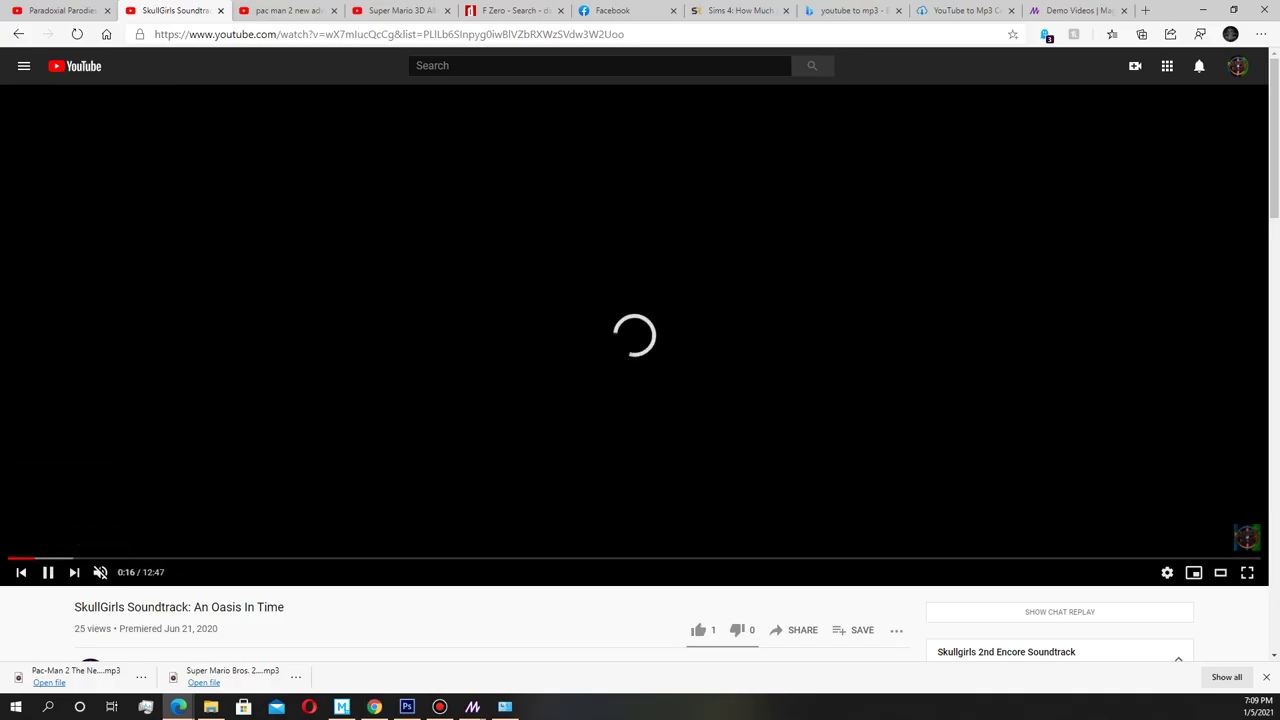
{"action": "scroll", "coordinate": [640, 400], "scroll_direction": "down", "scroll_amount": 4}
{"action": "scroll", "coordinate": [640, 400], "scroll_direction": "up", "scroll_amount": 2}
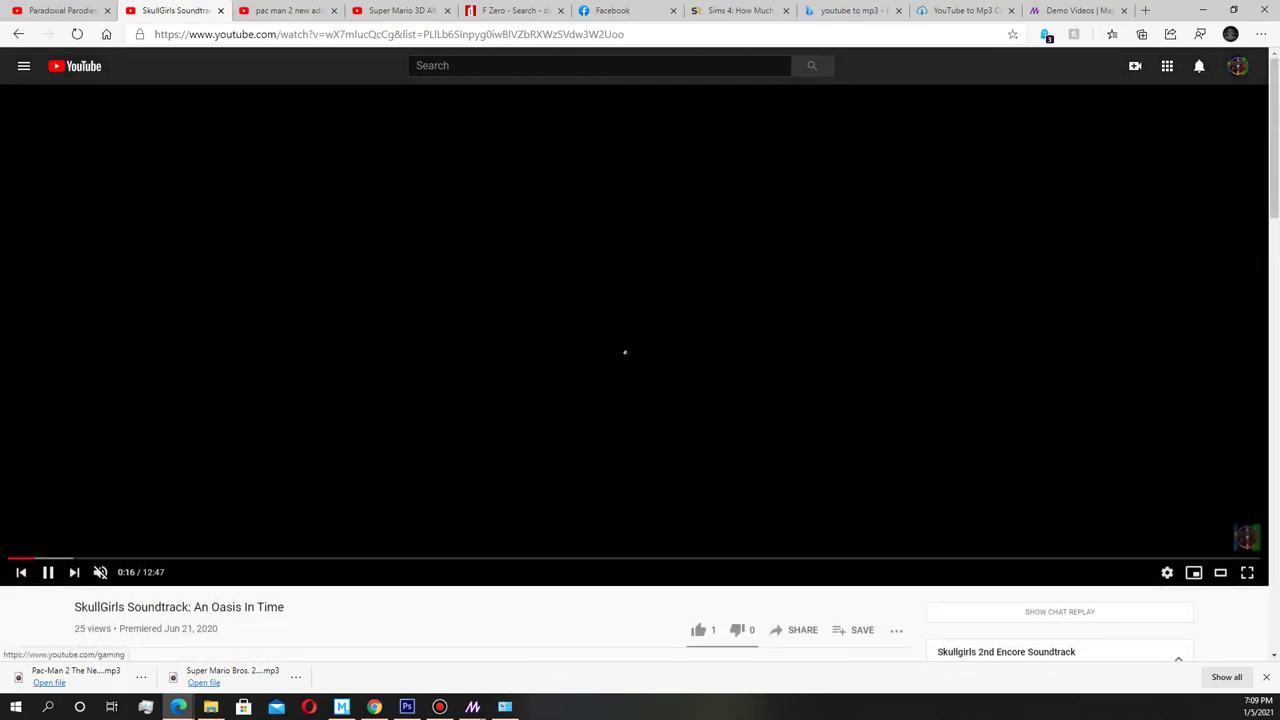
Step: Play "SkullGirls 2nd Encore OST The Dream We Left Behind" from 0:36 at 1080p60 quality
{"action": "scroll", "coordinate": [626, 351], "scroll_direction": "down", "scroll_amount": 4}
{"action": "left_click", "coordinate": [1080, 390]}
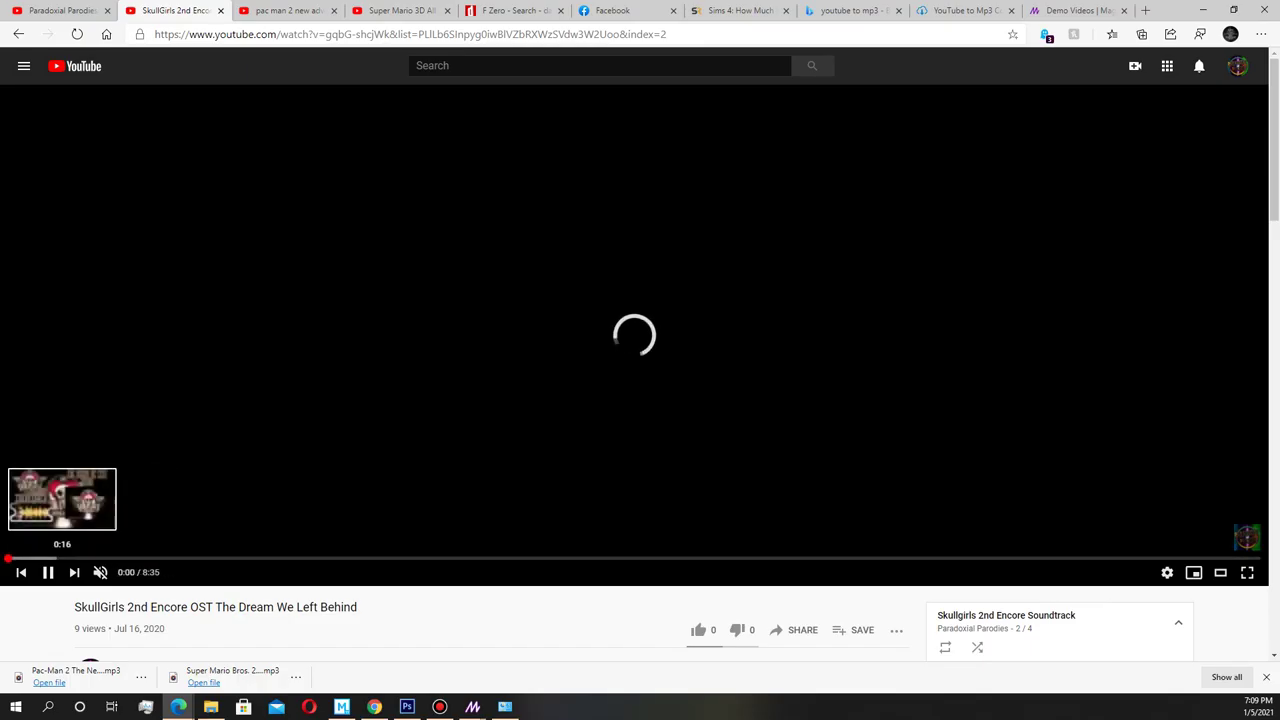
{"action": "left_click_drag", "start_coordinate": [47, 558], "coordinate": [97, 558]}
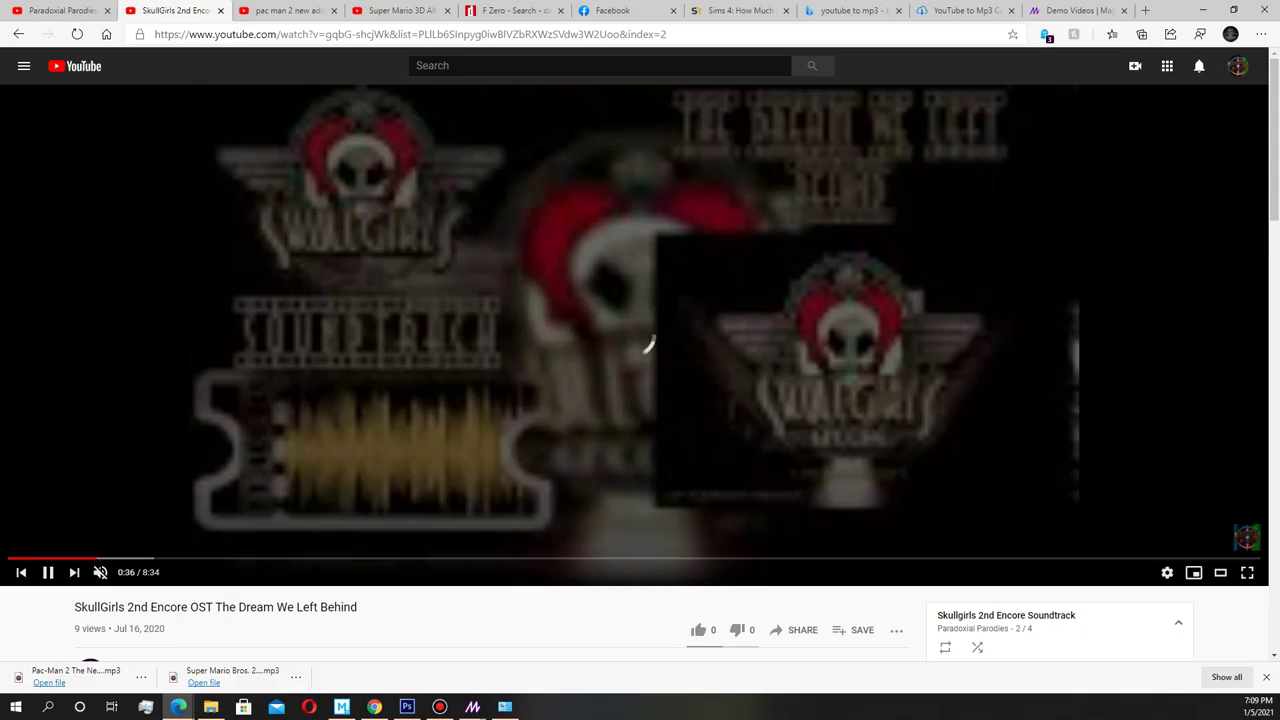
{"action": "left_click", "coordinate": [1167, 572]}
{"action": "left_click", "coordinate": [1130, 531]}
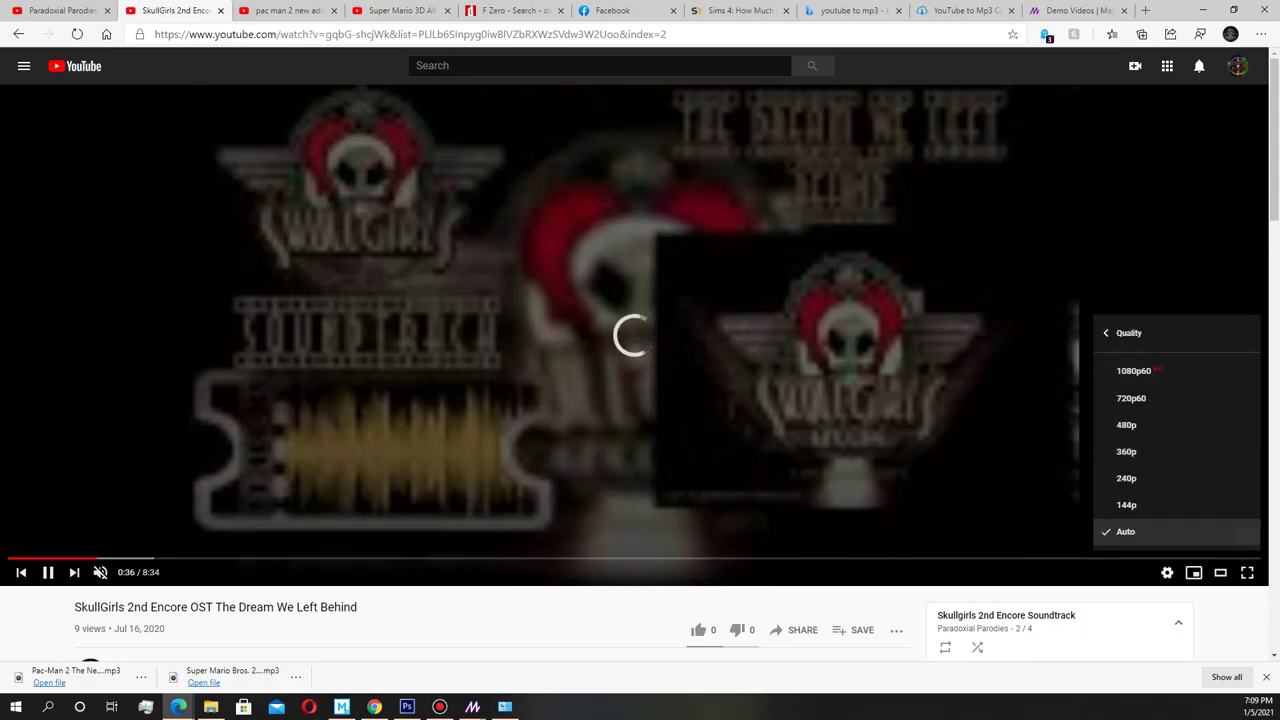
{"action": "left_click", "coordinate": [1180, 372]}
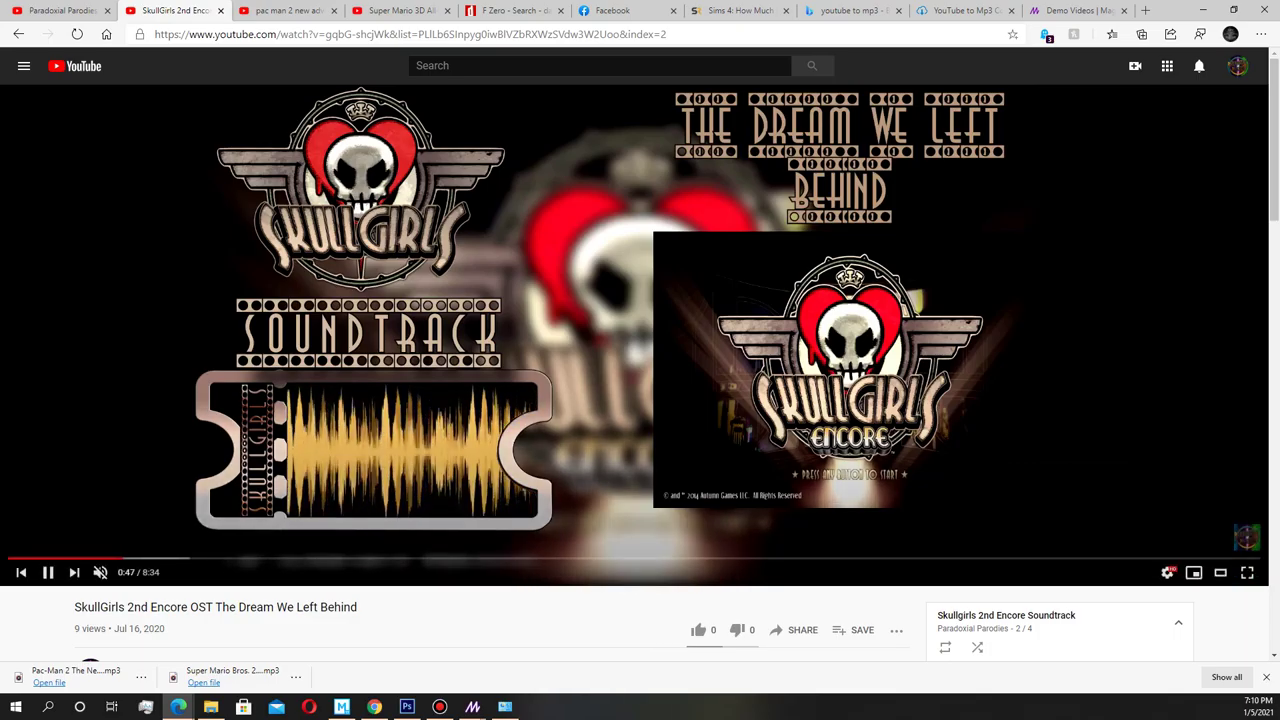
Step: Play and pause "SkullGirls Soundtrack OST character select" from the playlist, and return to the Pac-Man 2 search results
{"action": "scroll", "coordinate": [1060, 520], "scroll_direction": "down", "scroll_amount": 3}
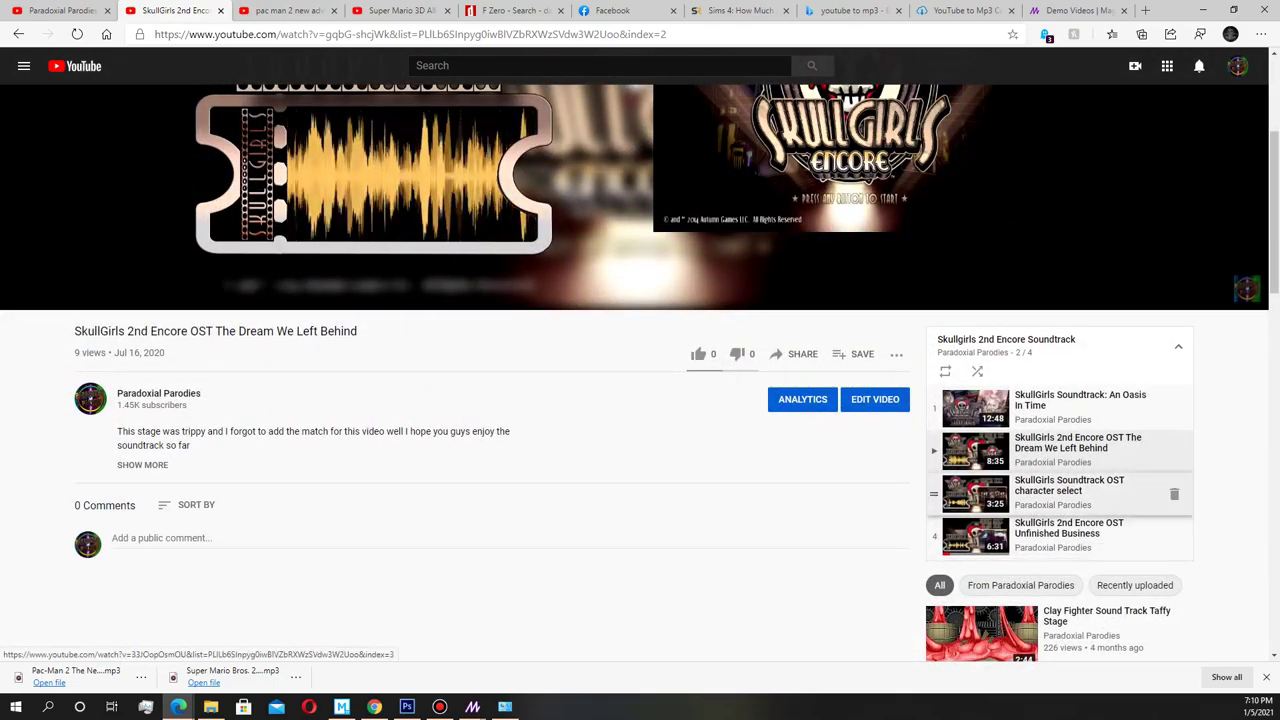
{"action": "left_click", "coordinate": [1070, 486]}
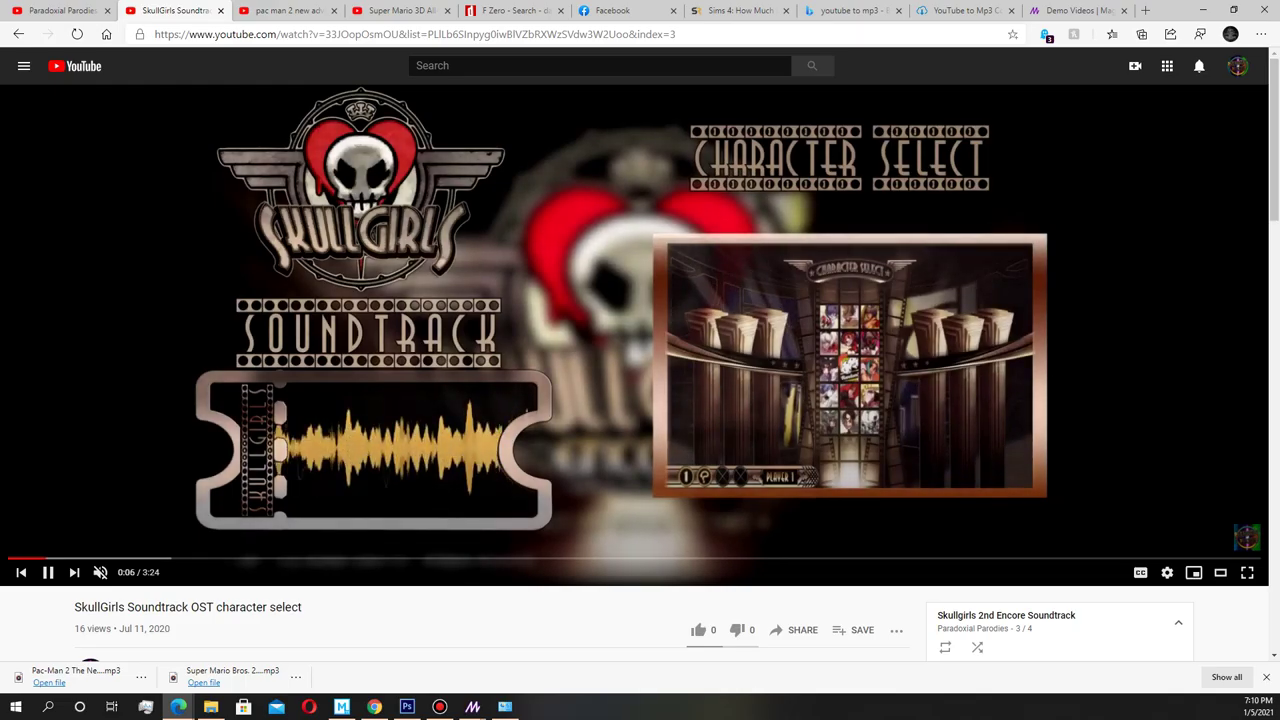
{"action": "key", "text": "space"}
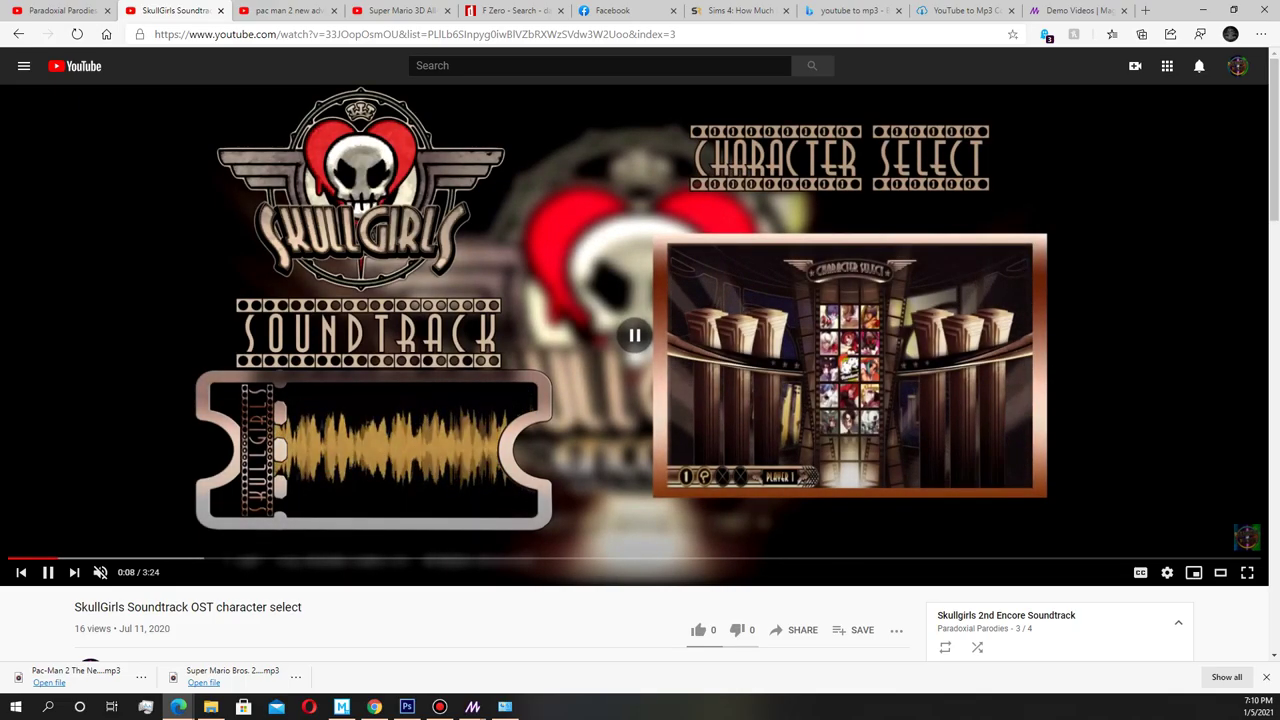
{"action": "key", "text": "ctrl+Tab"}
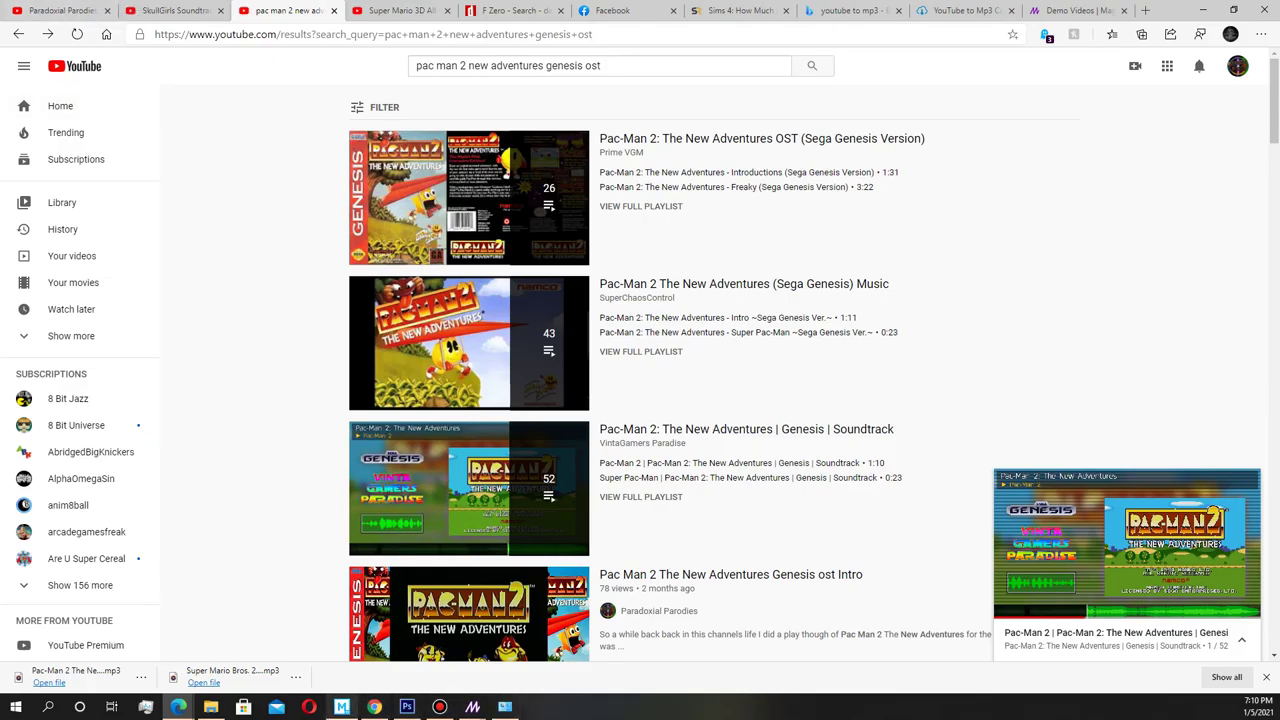
Step: Switch to Movie Studio to show its version information, and bring up the Magic editor window with the waveform scene
{"action": "left_click", "coordinate": [342, 707]}
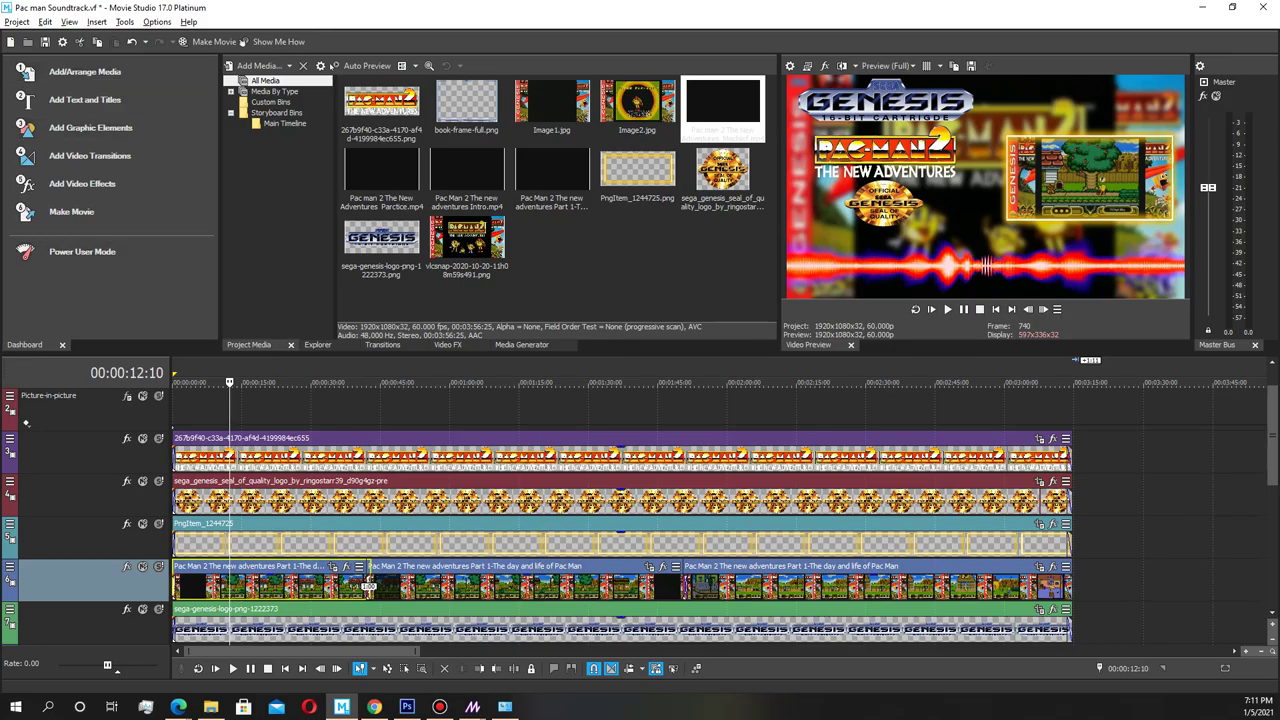
{"action": "left_click", "coordinate": [189, 21]}
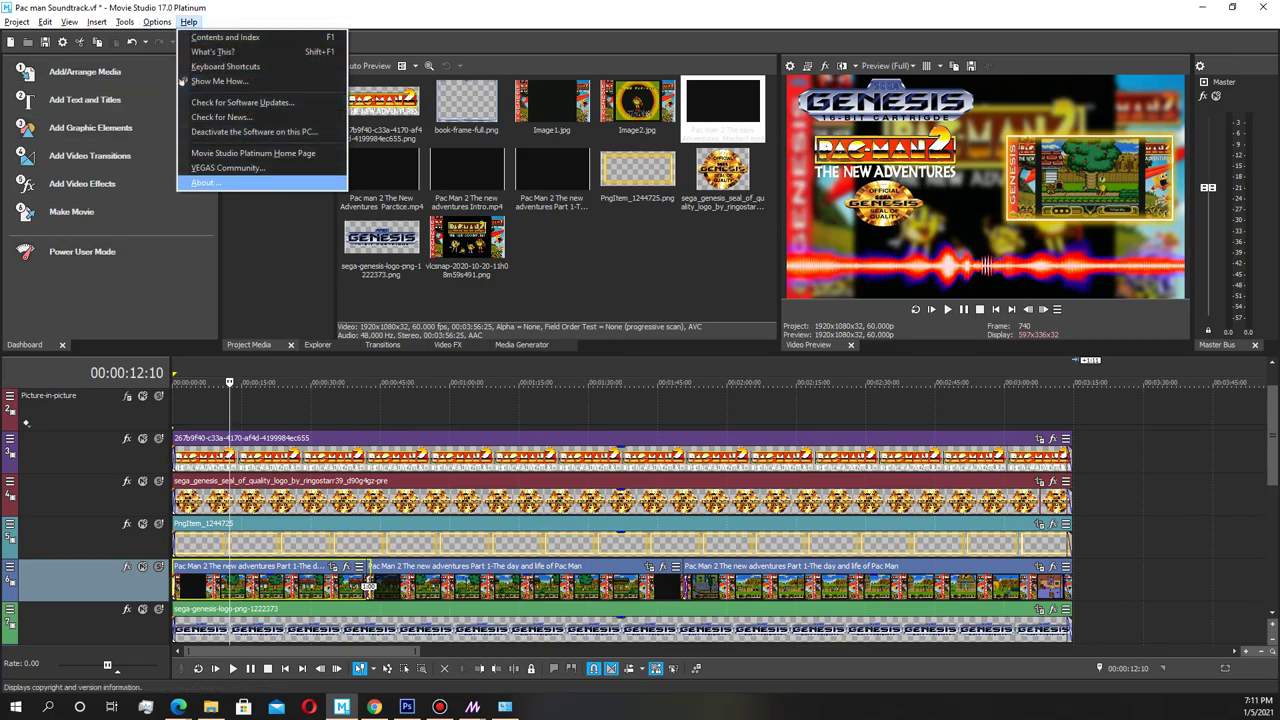
{"action": "left_click", "coordinate": [206, 182]}
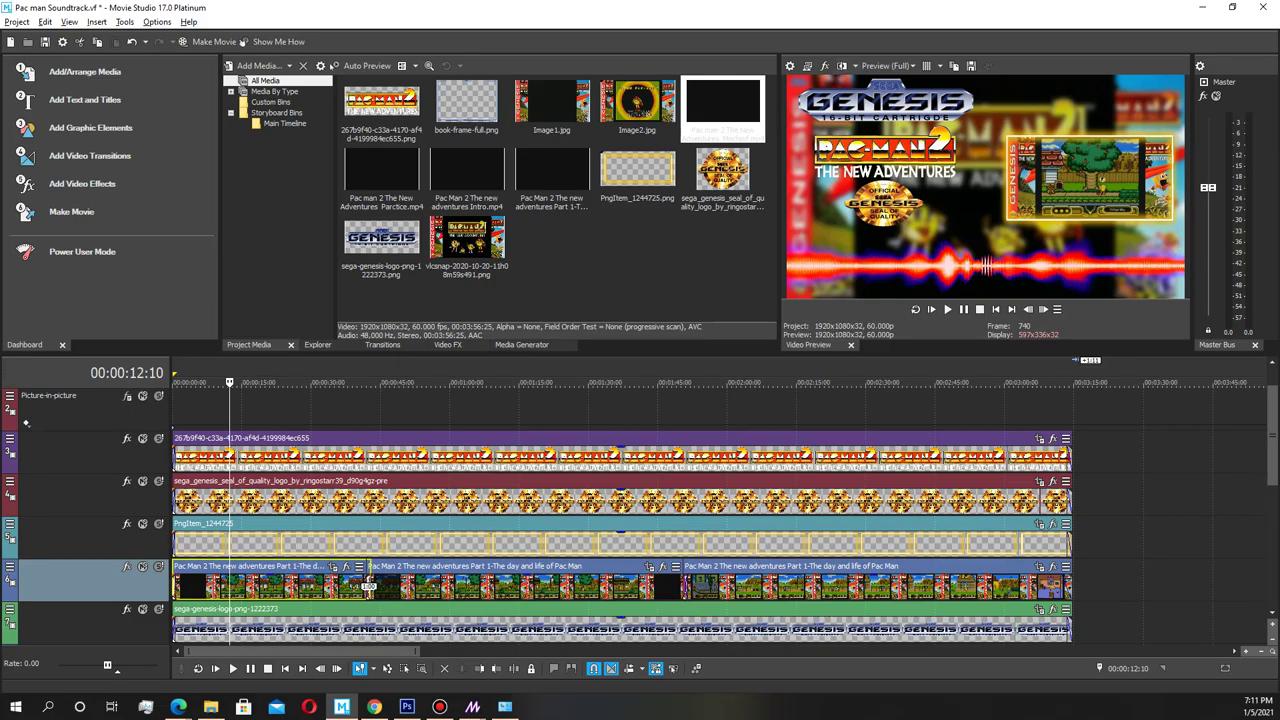
{"action": "mouse_move", "coordinate": [472, 706]}
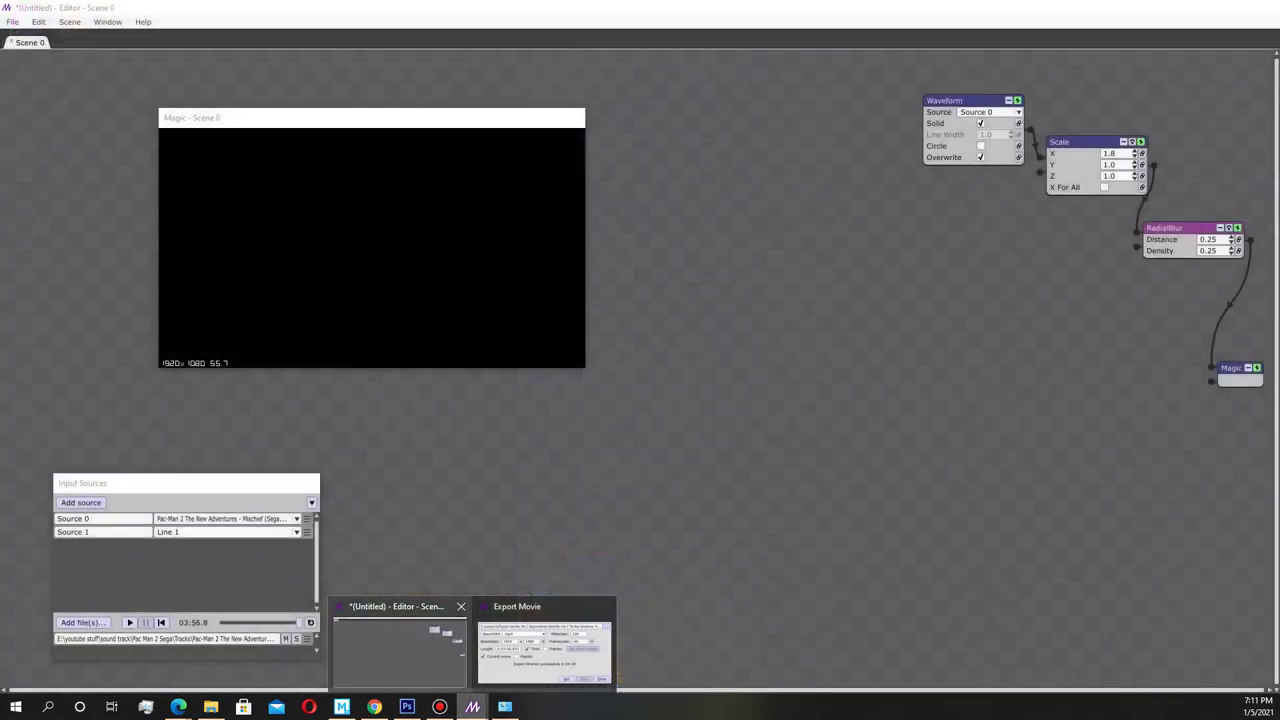
{"action": "left_click", "coordinate": [400, 645]}
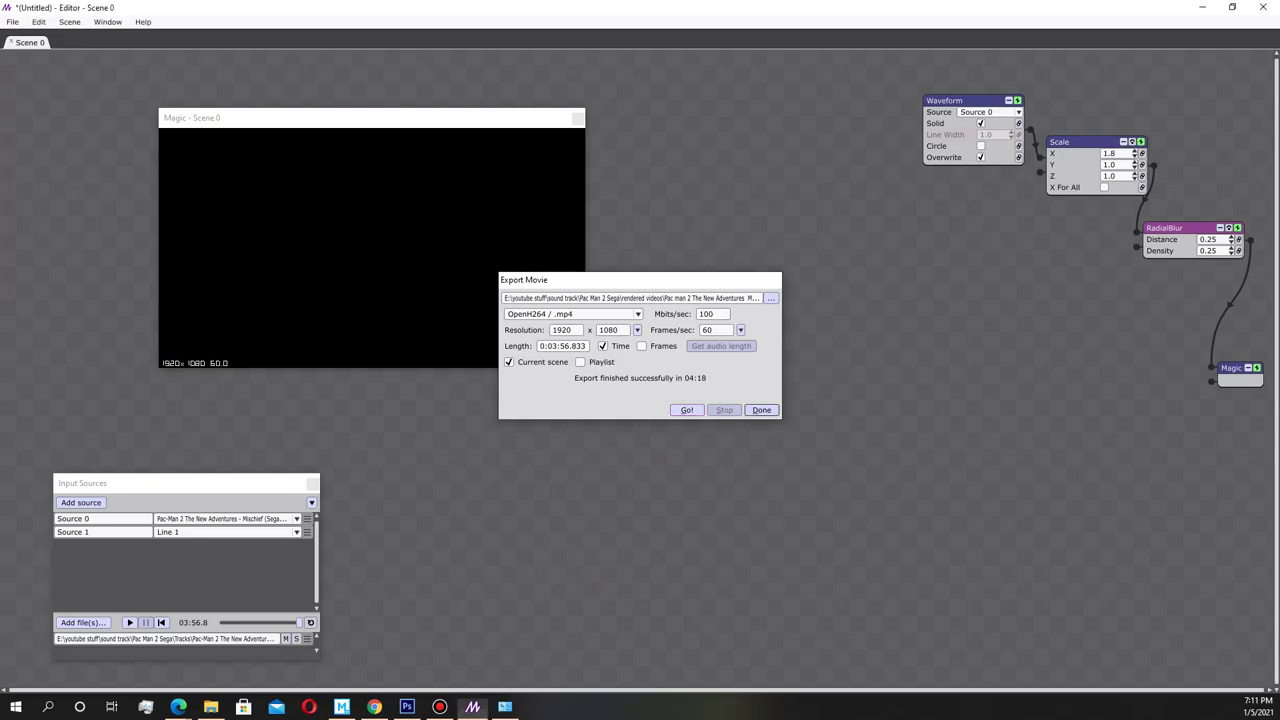
Step: Close the Export Movie dialog, minimize Magic, and switch to the Magic Music Visuals Demo Videos page in Edge
{"action": "left_click", "coordinate": [761, 409]}
{"action": "left_click", "coordinate": [1203, 7]}
{"action": "mouse_move", "coordinate": [178, 706]}
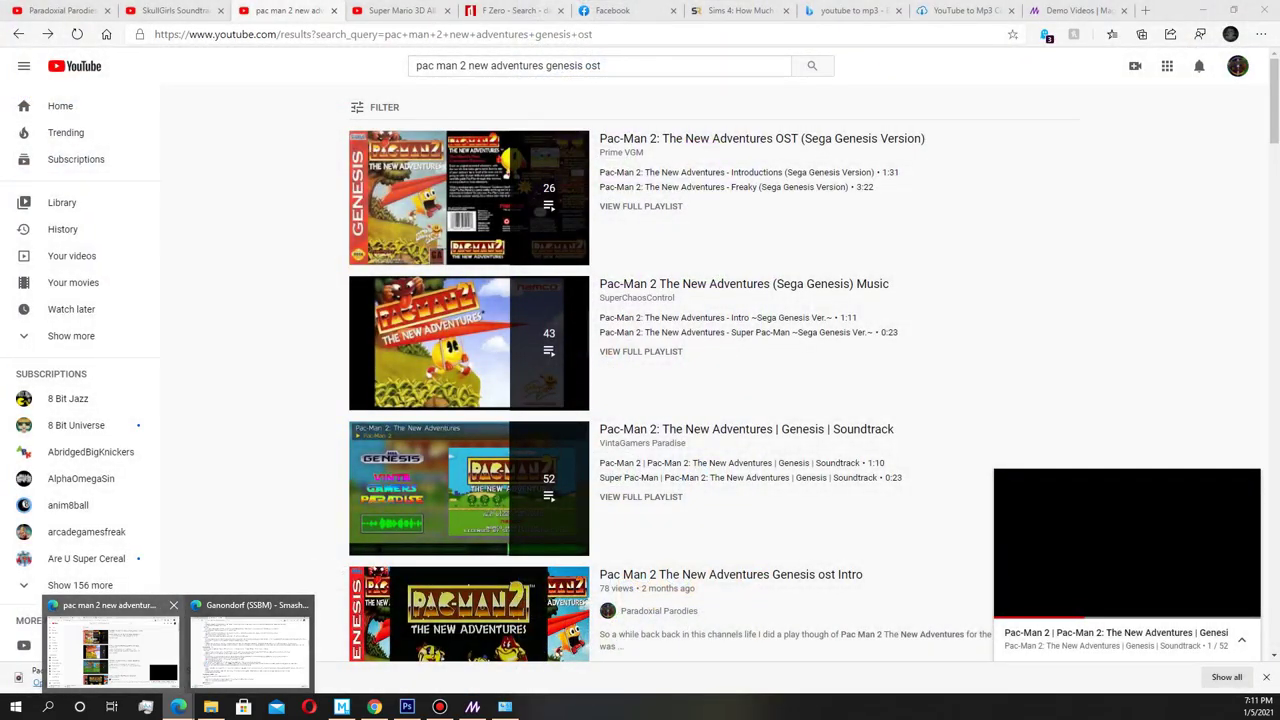
{"action": "left_click", "coordinate": [110, 650]}
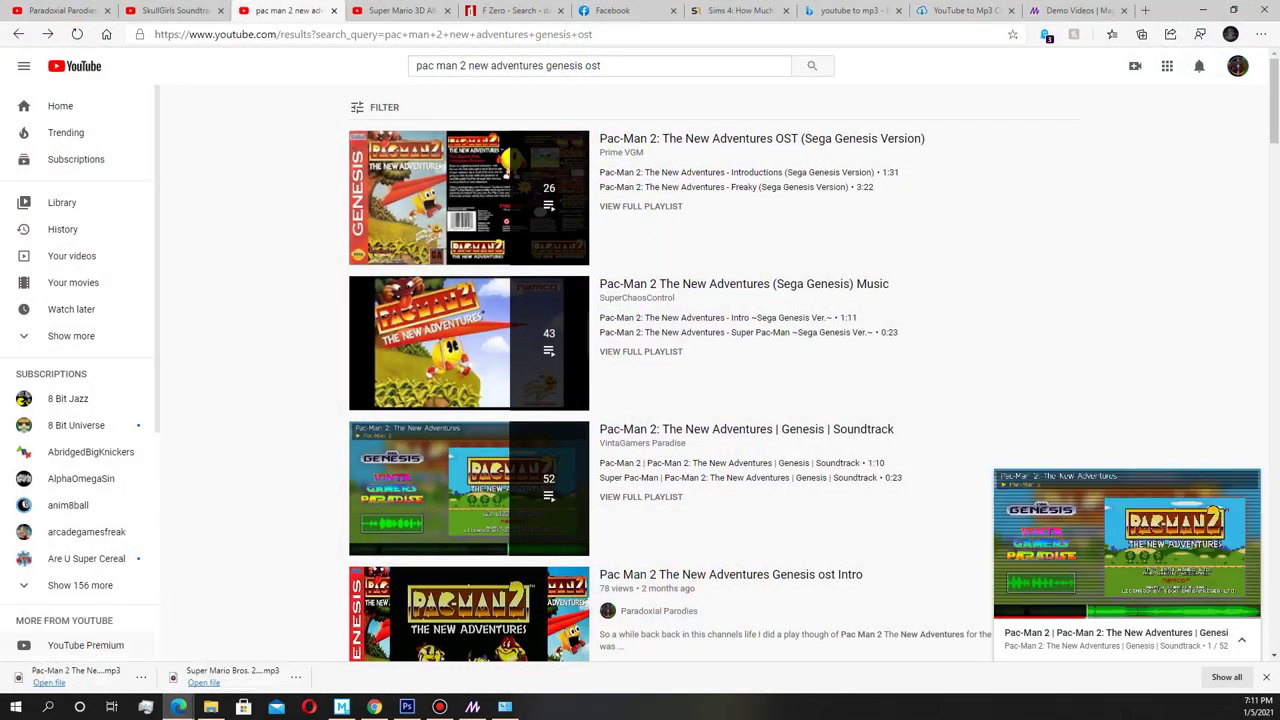
{"action": "left_click", "coordinate": [1072, 10]}
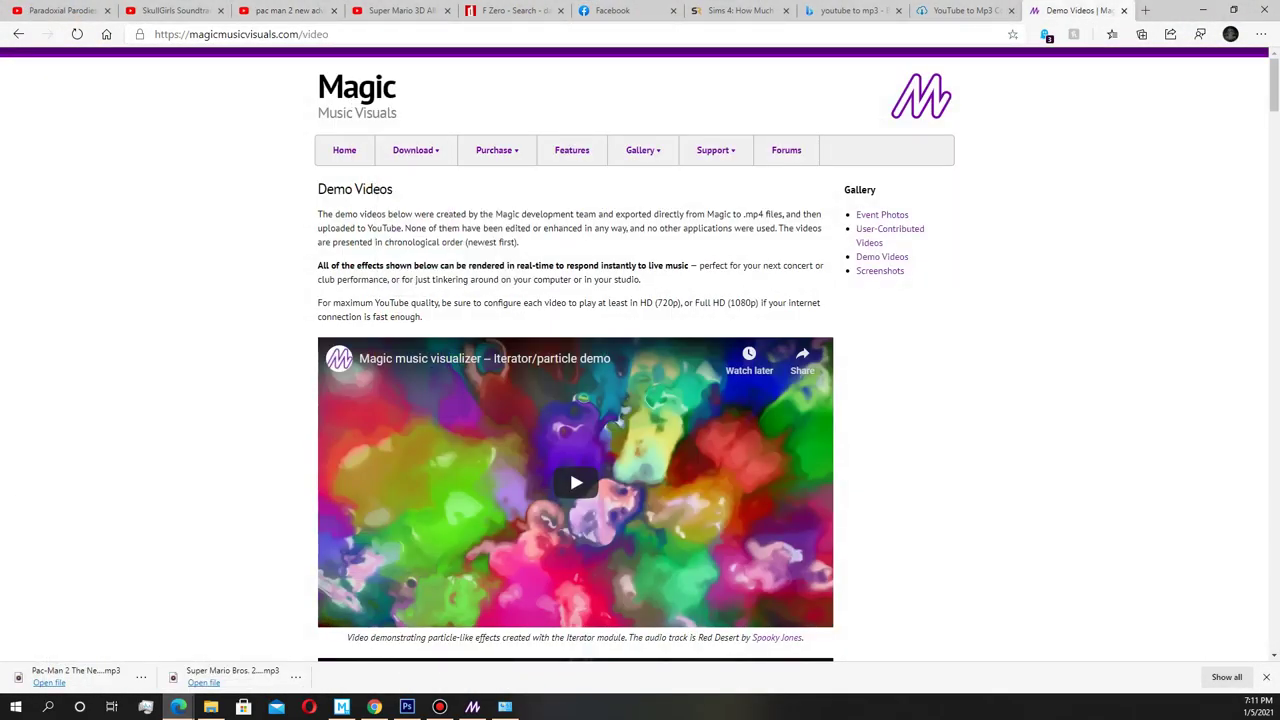
Step: Look through the Magic music visualizer demo videos down to the kaleidoscope spectrum and multi-track demos, and return to Movie Studio
{"action": "scroll", "coordinate": [575, 355], "scroll_direction": "down", "scroll_amount": 10}
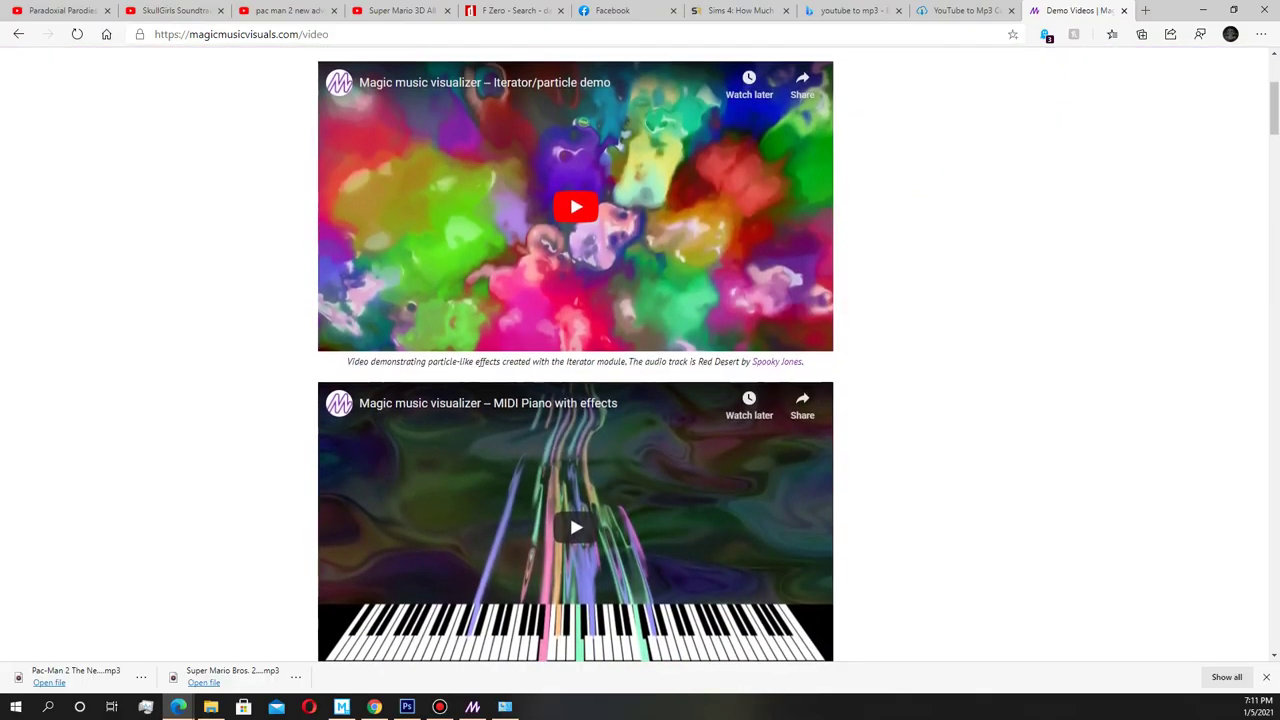
{"action": "scroll", "coordinate": [575, 355], "scroll_direction": "down", "scroll_amount": 10}
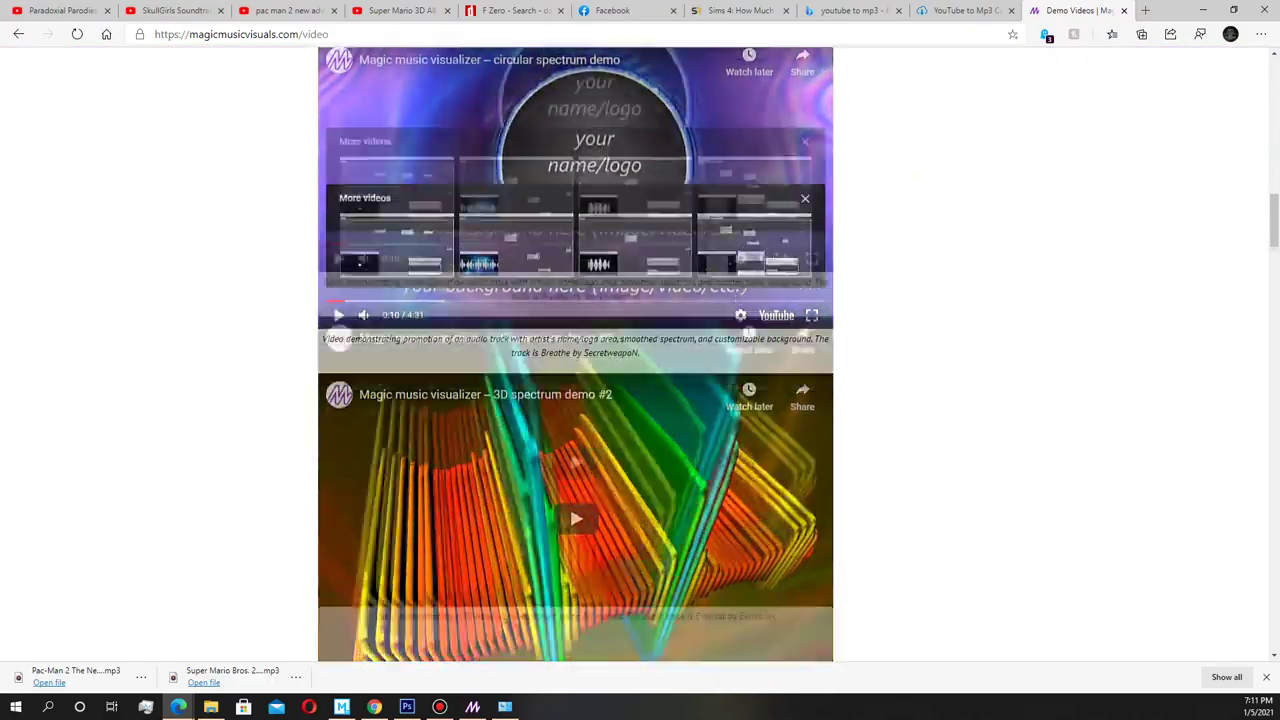
{"action": "scroll", "coordinate": [575, 355], "scroll_direction": "down", "scroll_amount": 10}
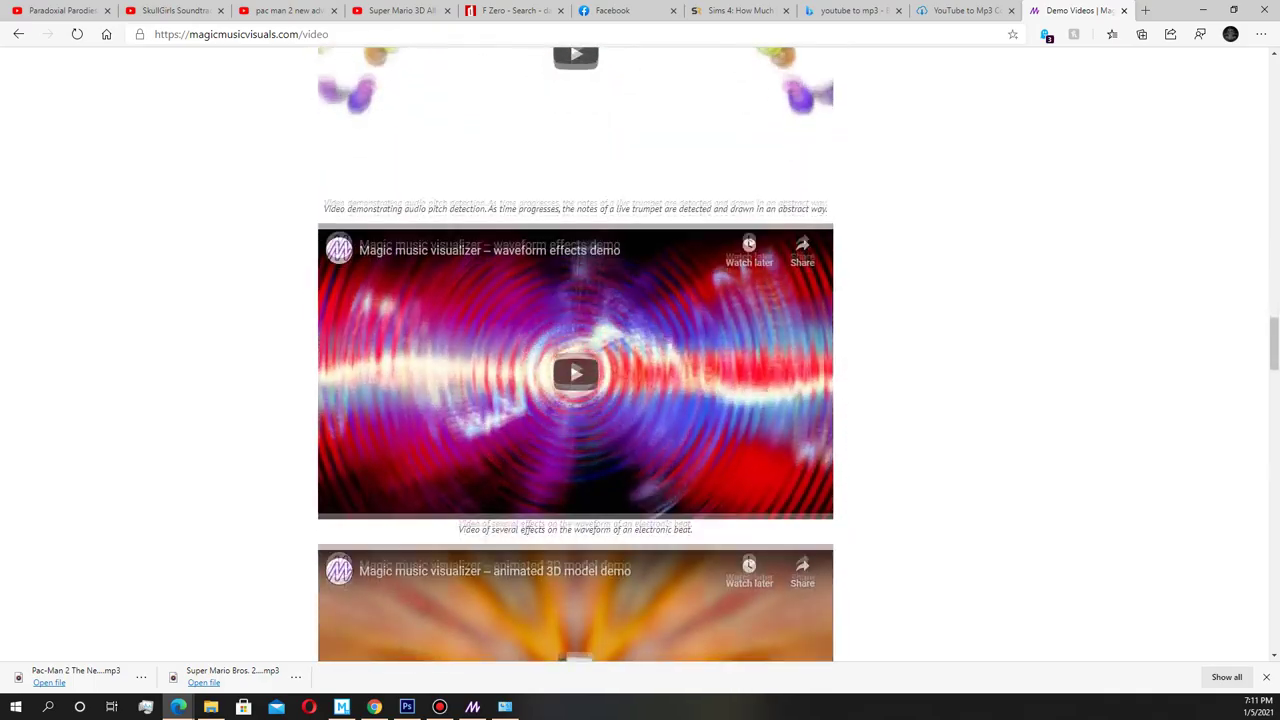
{"action": "scroll", "coordinate": [575, 355], "scroll_direction": "down", "scroll_amount": 1}
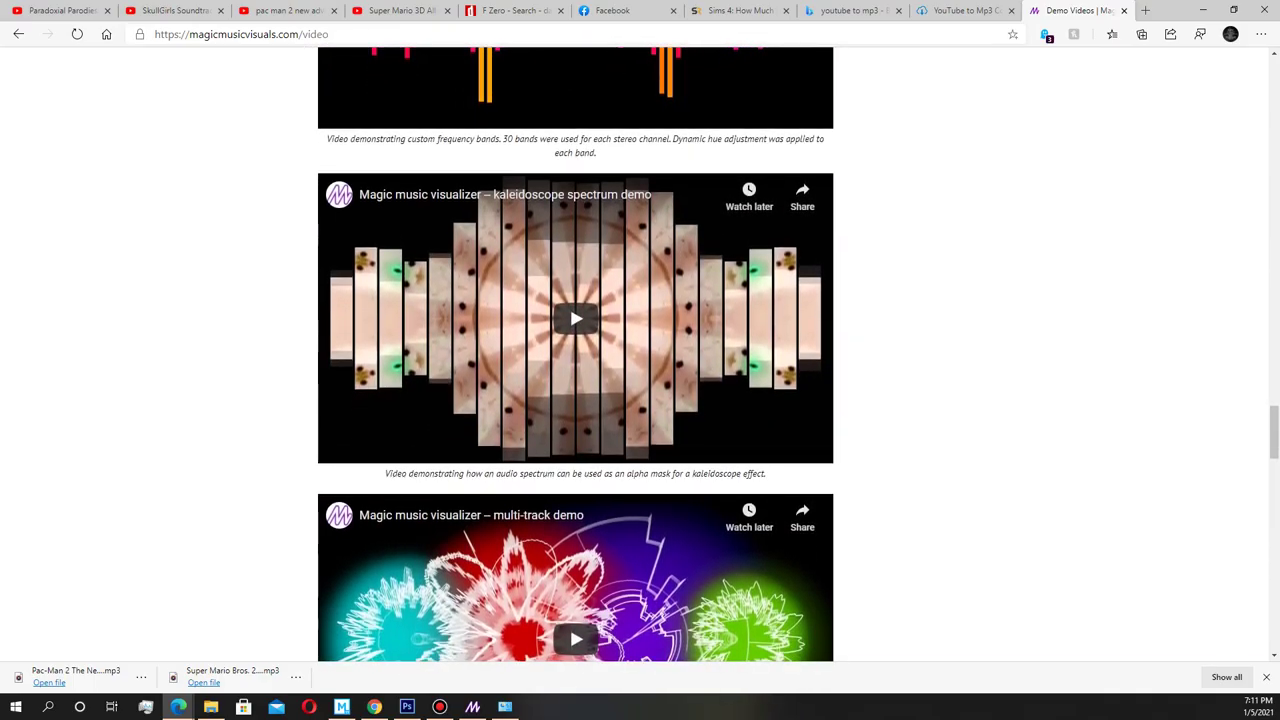
{"action": "left_click", "coordinate": [1204, 8]}
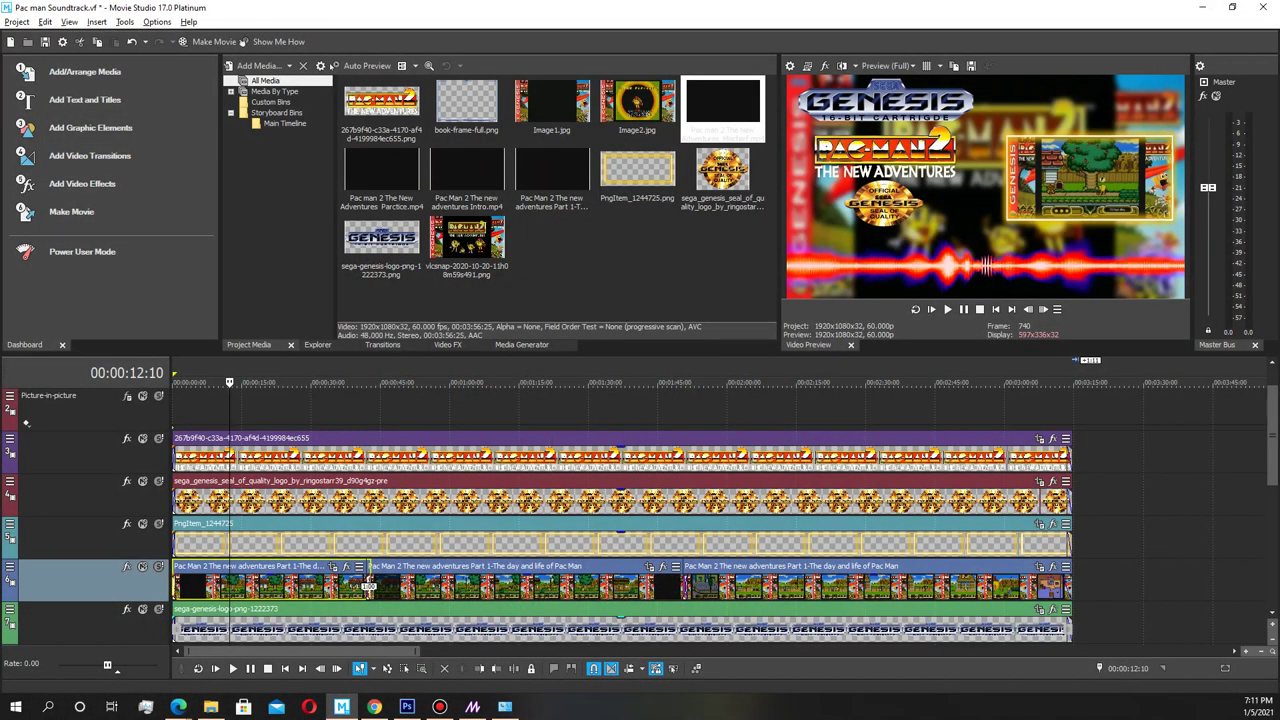